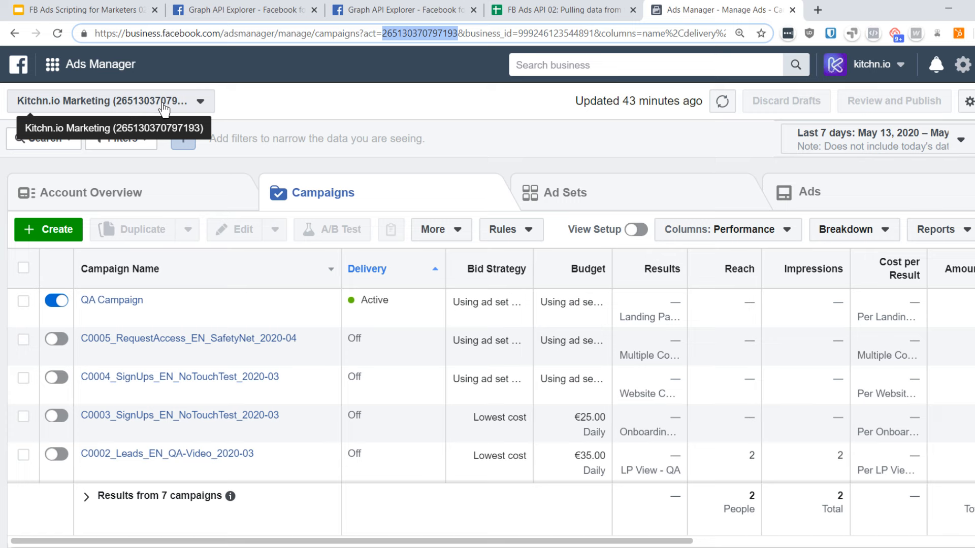
- Copy the ad account ID from the Ads Manager address and switch to the Graph API Explorer's request path
double_click(415, 33)
key(ctrl+c)
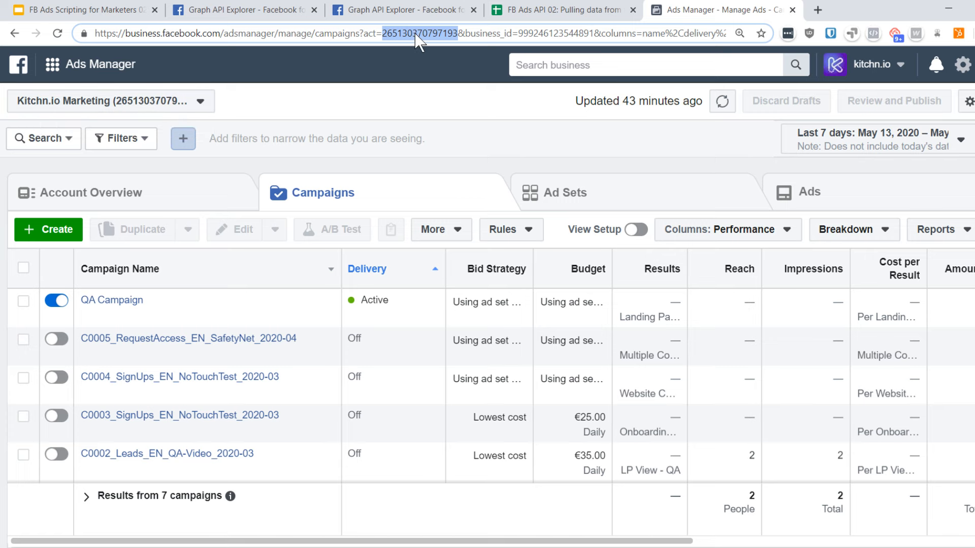
click(210, 15)
click(248, 126)
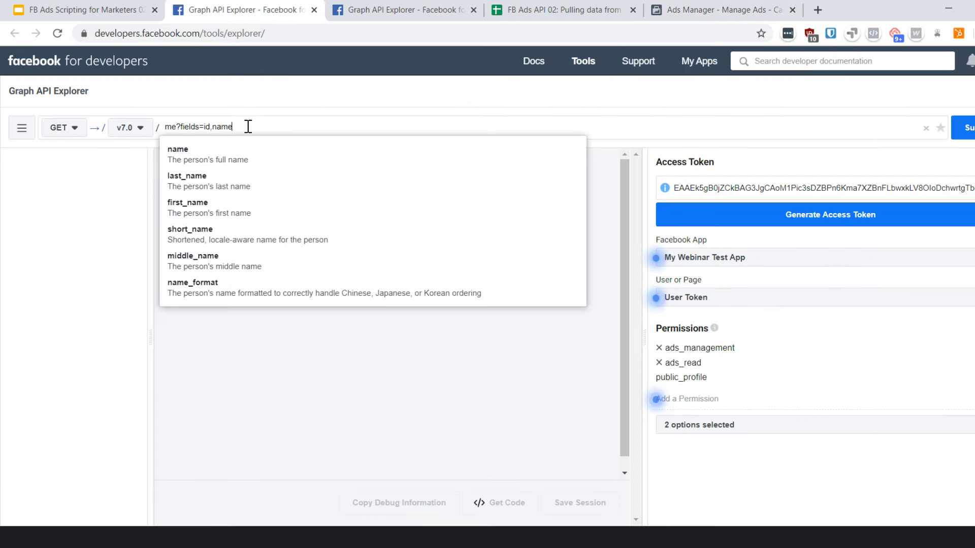
- Replace the request path with act_ followed by the copied ad account ID and /insights
drag(248, 127, 147, 126)
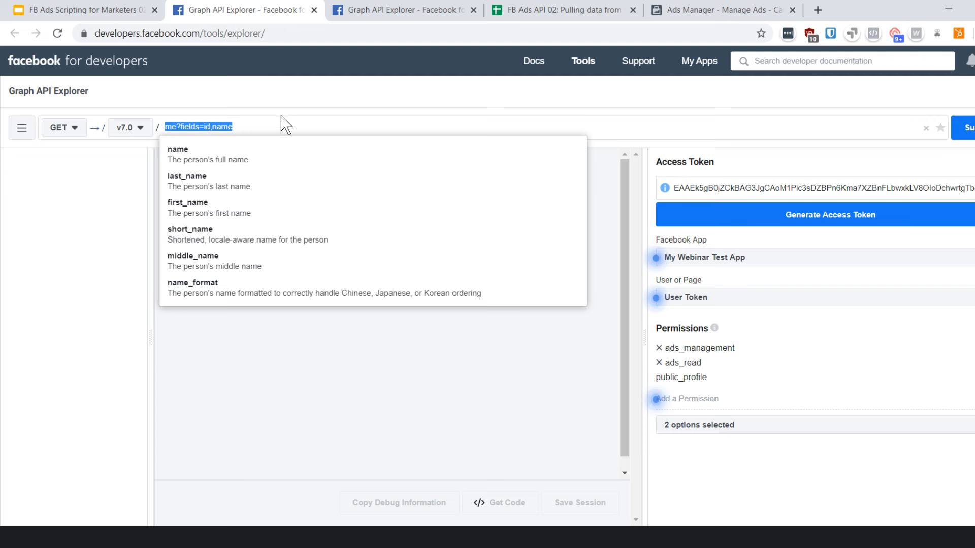
text(ad)
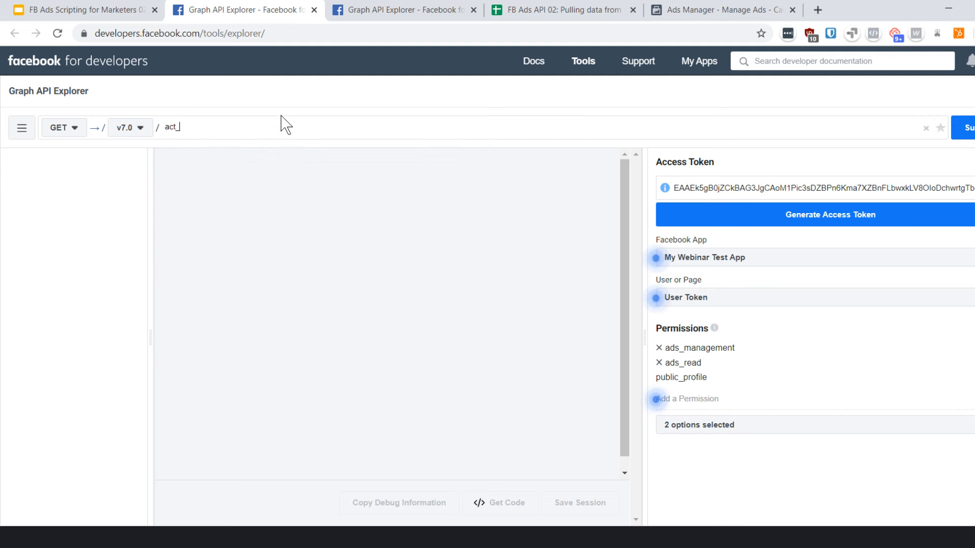
text(t_)
key(ctrl+v)
text(/insigh)
- Submit the GET request for the ad account's insights
drag(248, 127, 166, 127)
click(169, 127)
drag(246, 127, 278, 126)
click(294, 126)
click(255, 127)
click(298, 125)
click(964, 128)
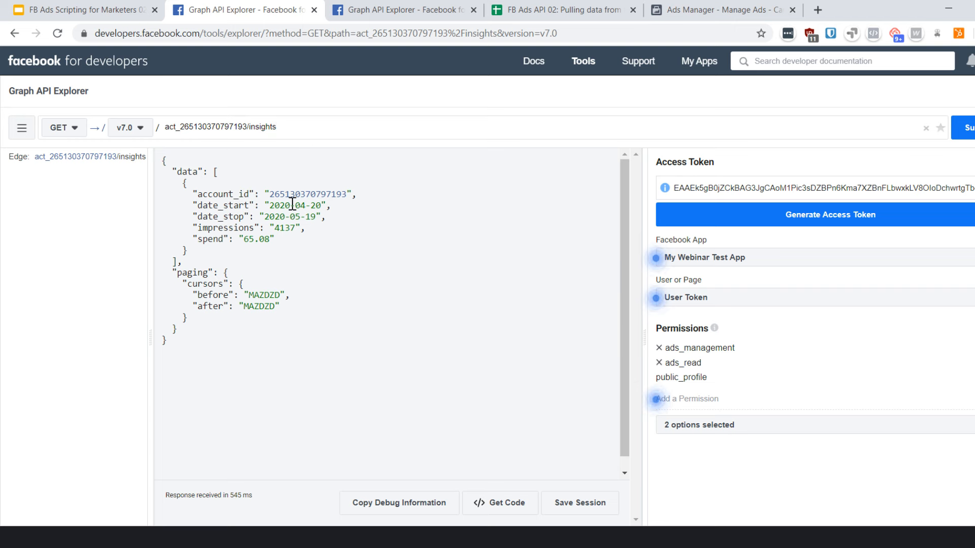
- Append a date_preset parameter to the account insights request, trying out a value that starts with last_
click(289, 126)
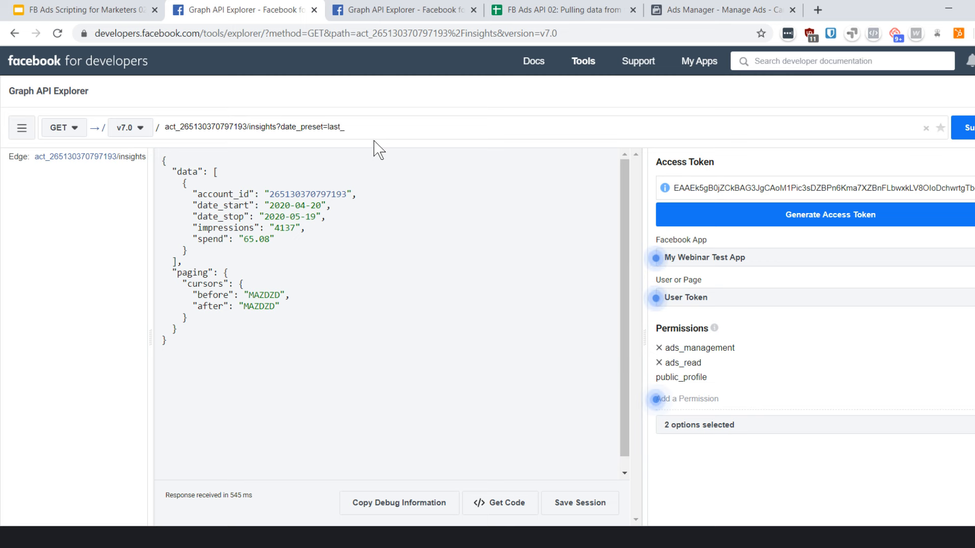
double_click(356, 127)
click(329, 126)
click(366, 124)
drag(367, 124, 327, 127)
key(BackSpace)
key(ctrl+shift+Left)
key(BackSpace)
- Open the Marketing API documentation from the Facebook developer docs in the second Graph API Explorer browser tab
click(399, 12)
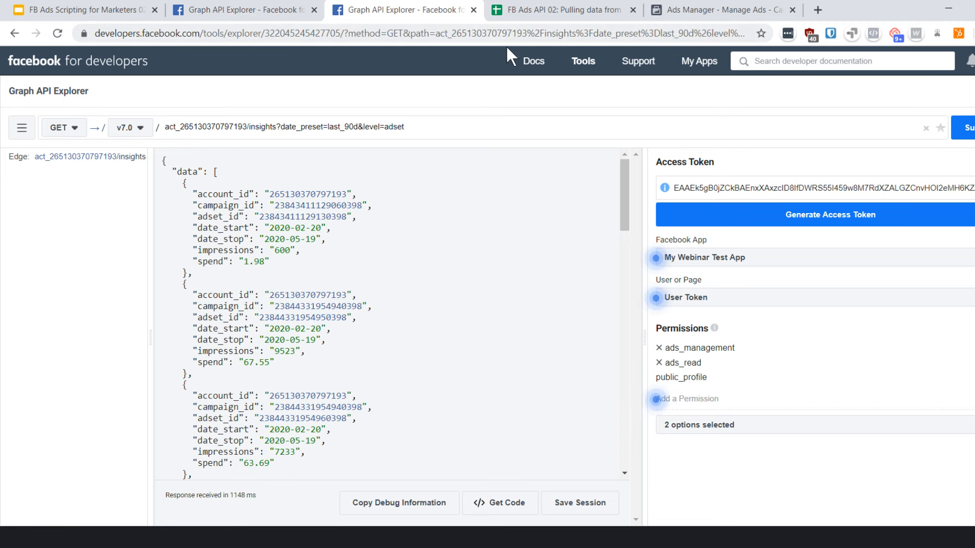
click(531, 62)
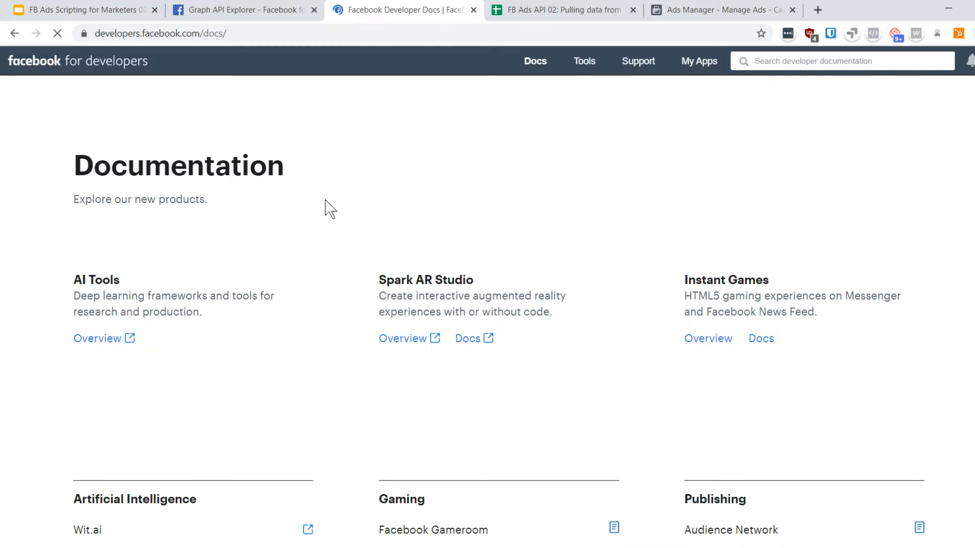
scroll(337, 244, down, 5)
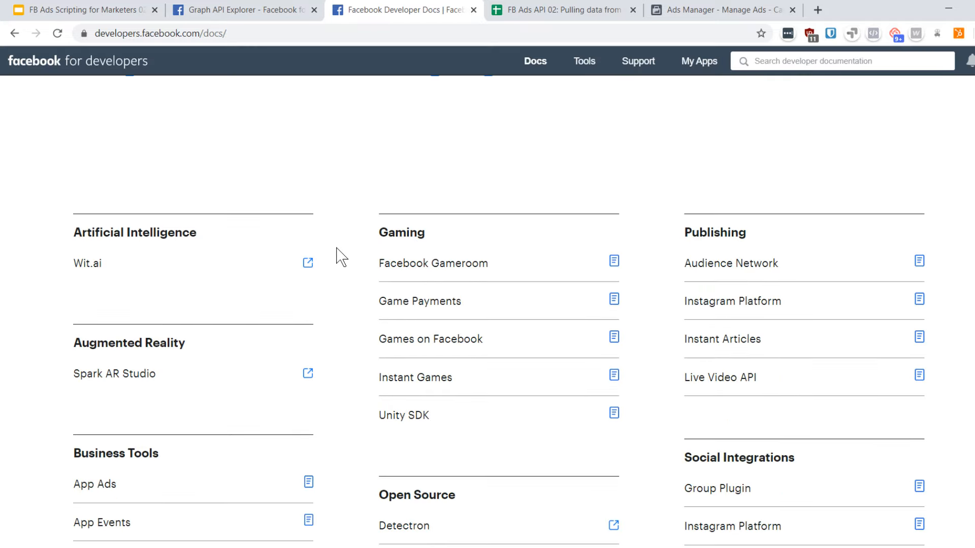
scroll(340, 251, down, 8)
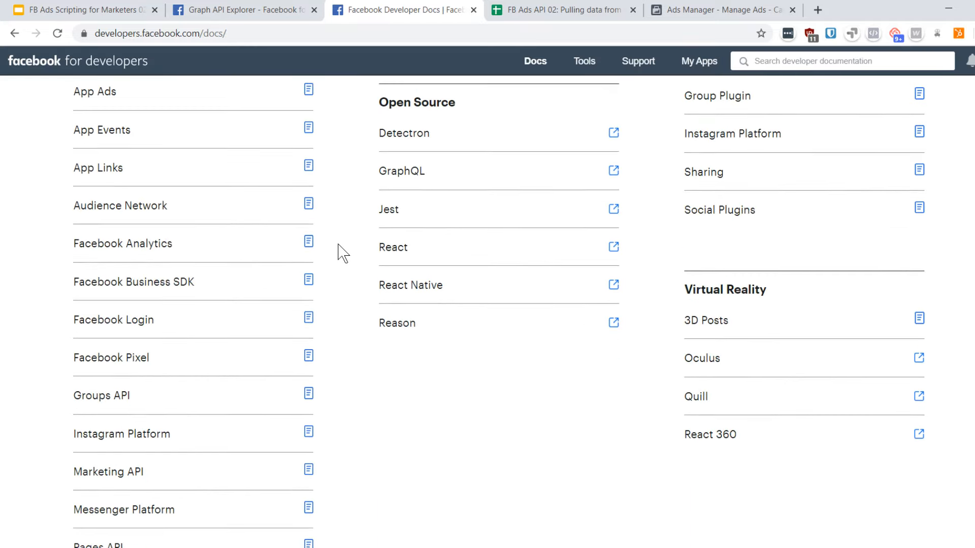
scroll(346, 311, down, 1)
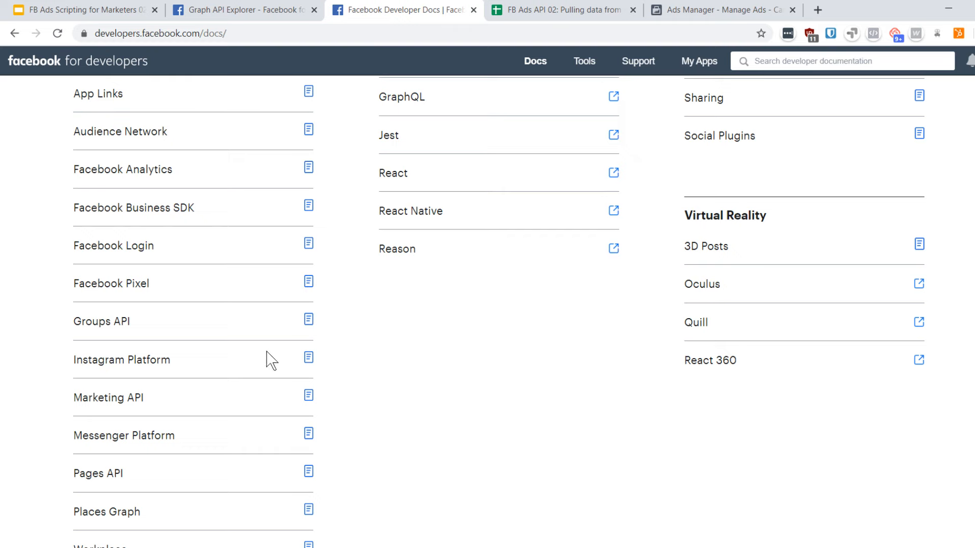
click(115, 401)
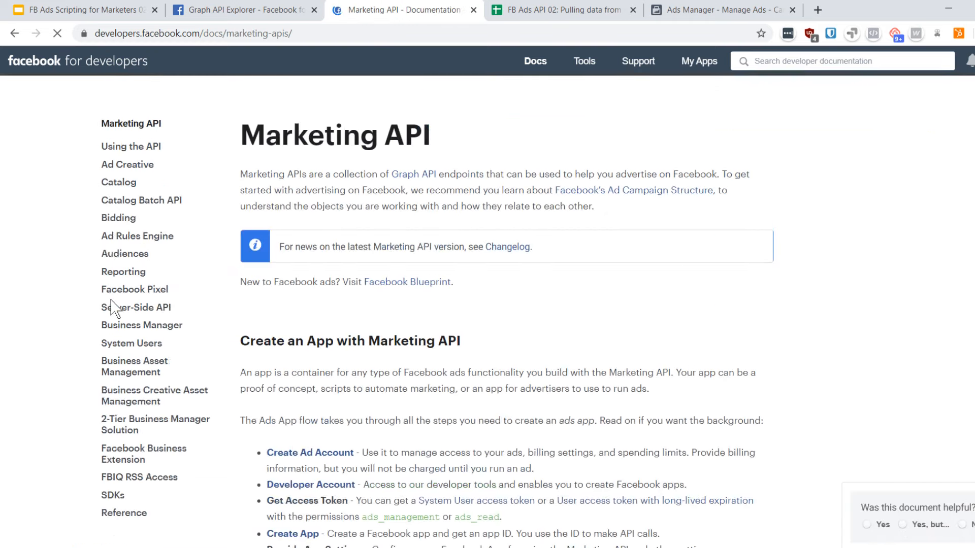
- Open the Marketing API Reference and look through its root nodes and edges
scroll(233, 349, down, 1)
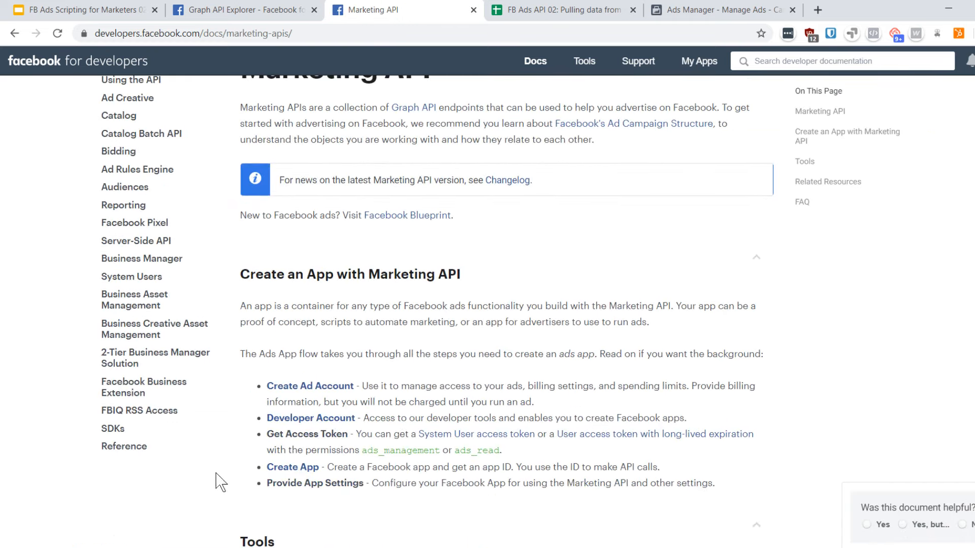
click(124, 448)
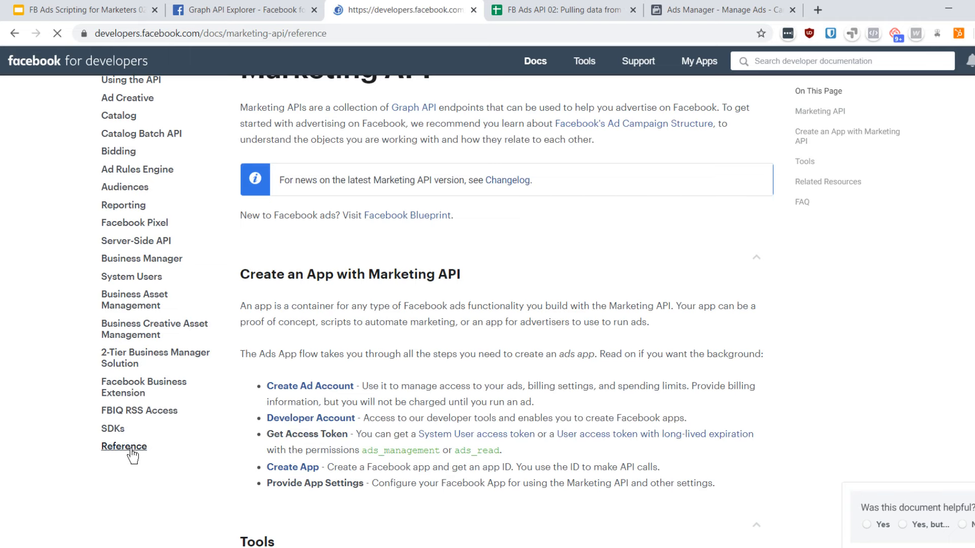
scroll(71, 292, down, 3)
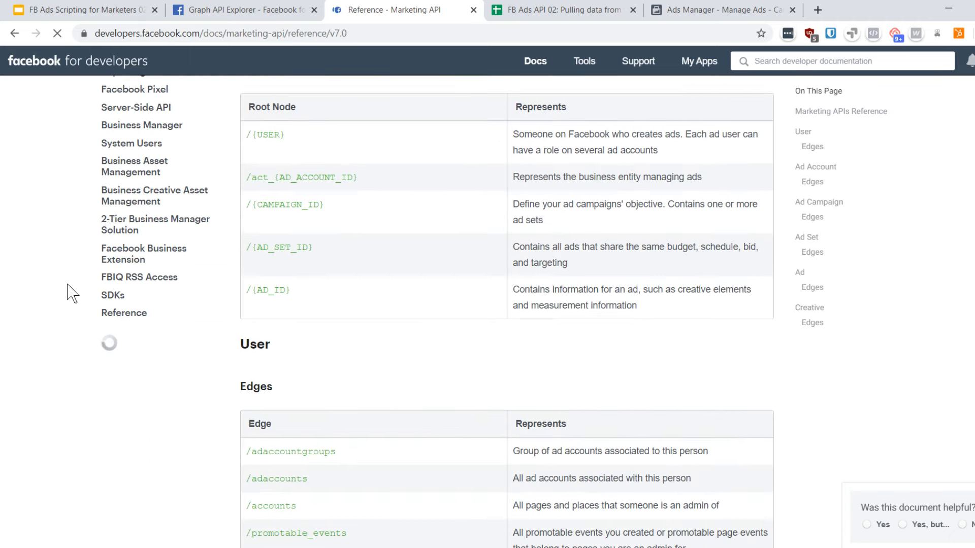
scroll(71, 280, down, 2)
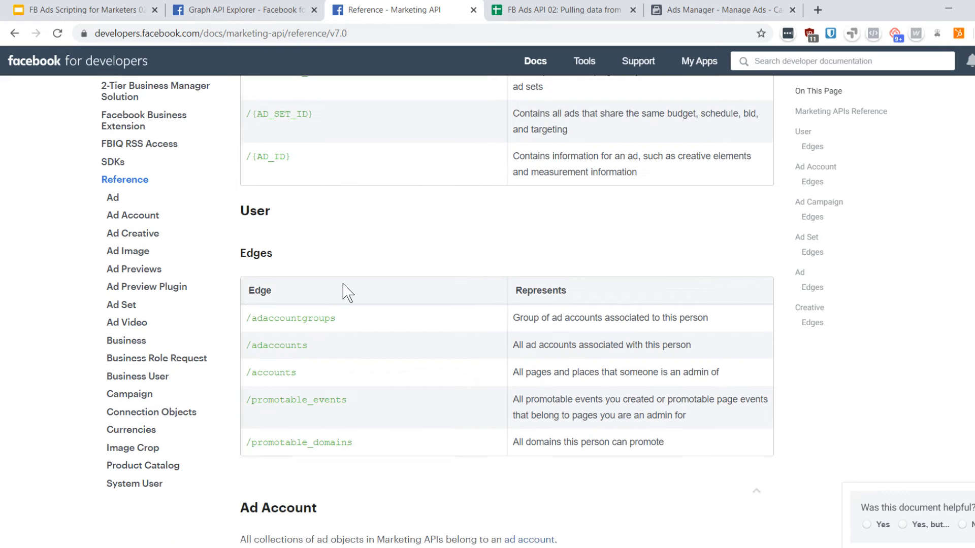
scroll(394, 307, up, 5)
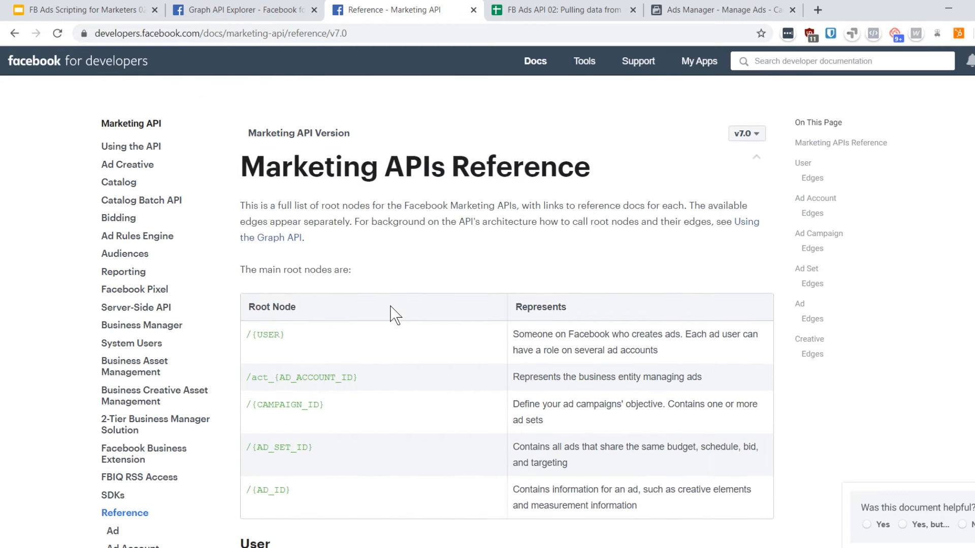
- Search the developer documentation for "insights" and open the Insights API page of the Marketing API
click(790, 61)
text(i)
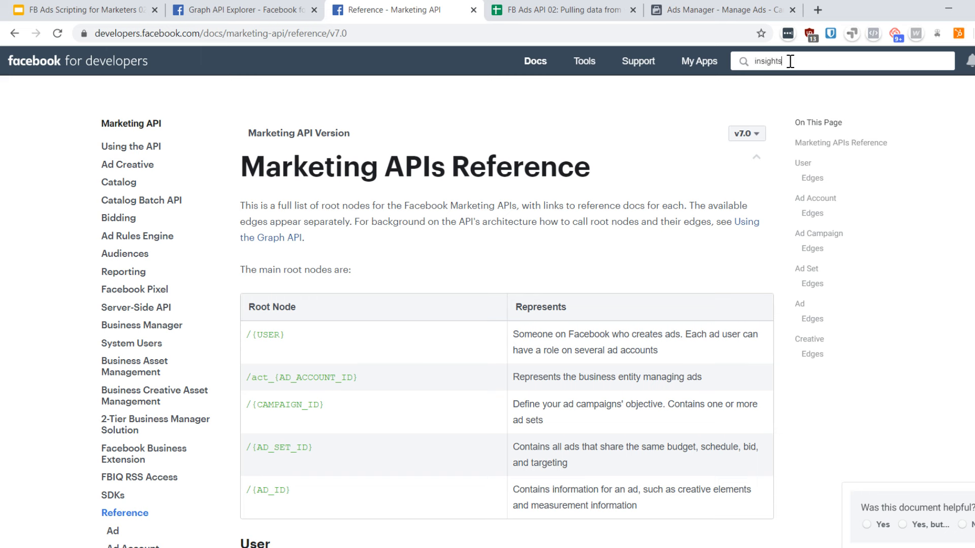
text(nsights)
key(Return)
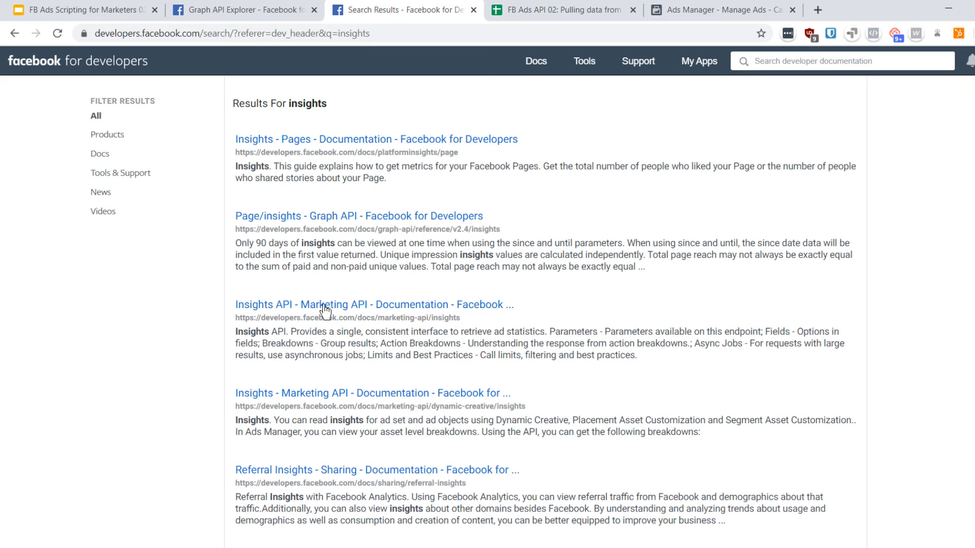
click(299, 307)
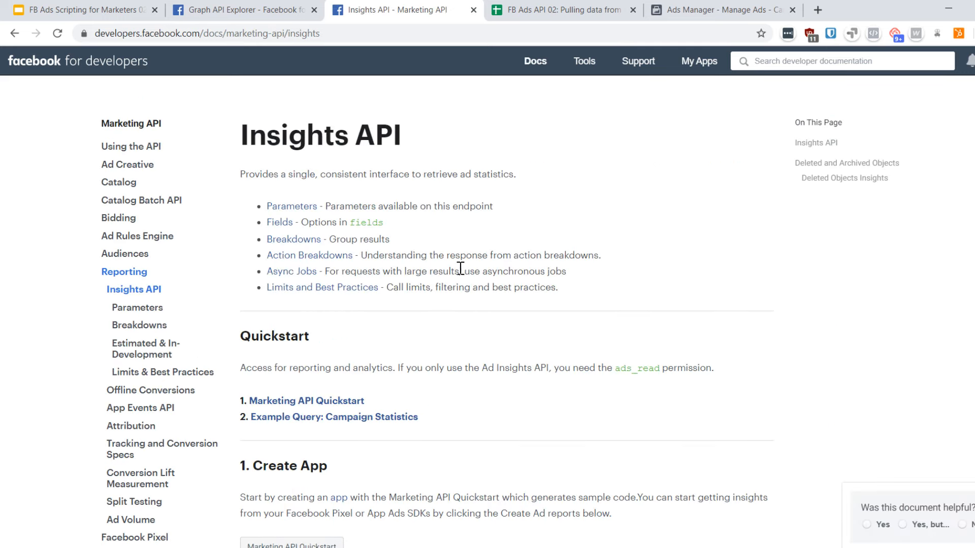
- Open the Insights API Parameters page and find the date_preset parameter
click(303, 206)
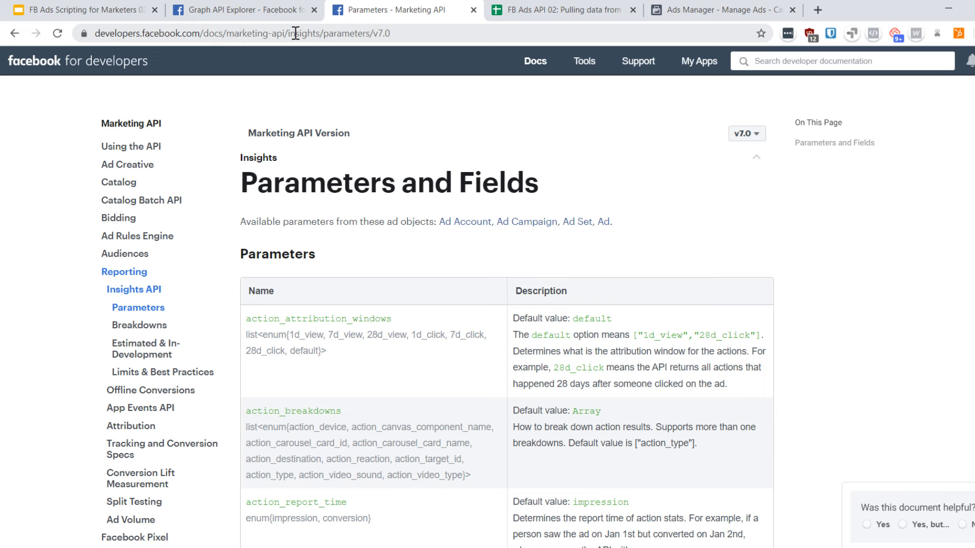
scroll(724, 224, down, 4)
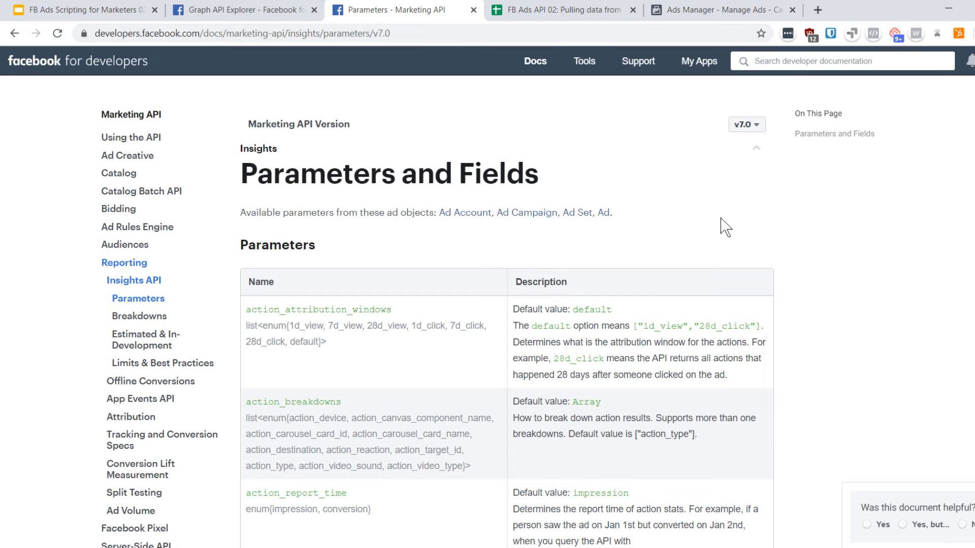
scroll(731, 226, down, 6)
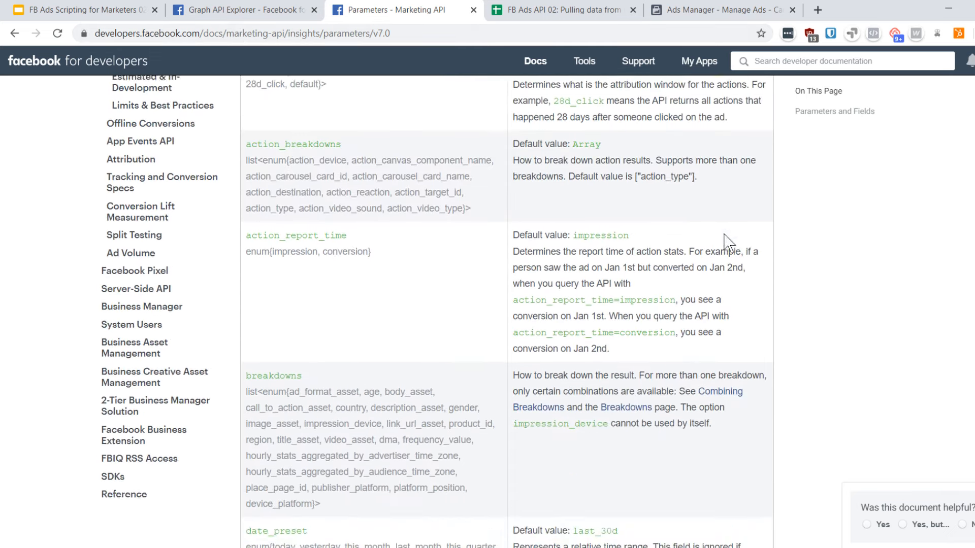
scroll(721, 249, down, 1)
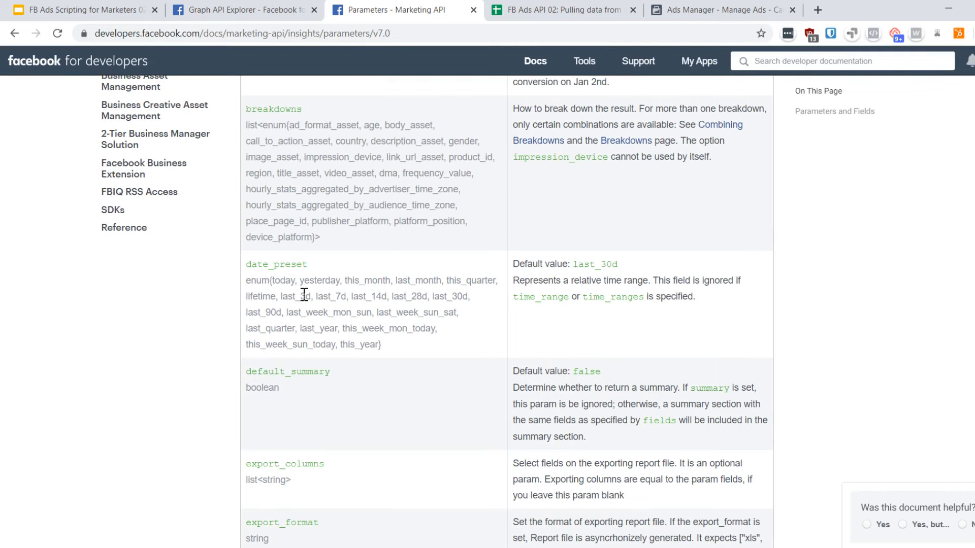
- Examine the allowed date_preset values, including last_14d, last_week_mon_sun and this_year
drag(281, 296, 331, 329)
click(427, 360)
double_click(367, 298)
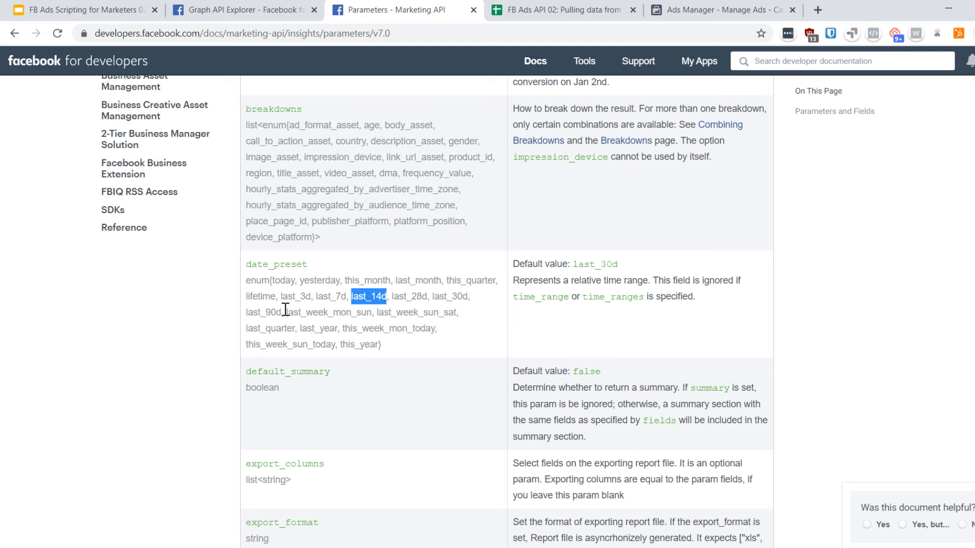
double_click(310, 313)
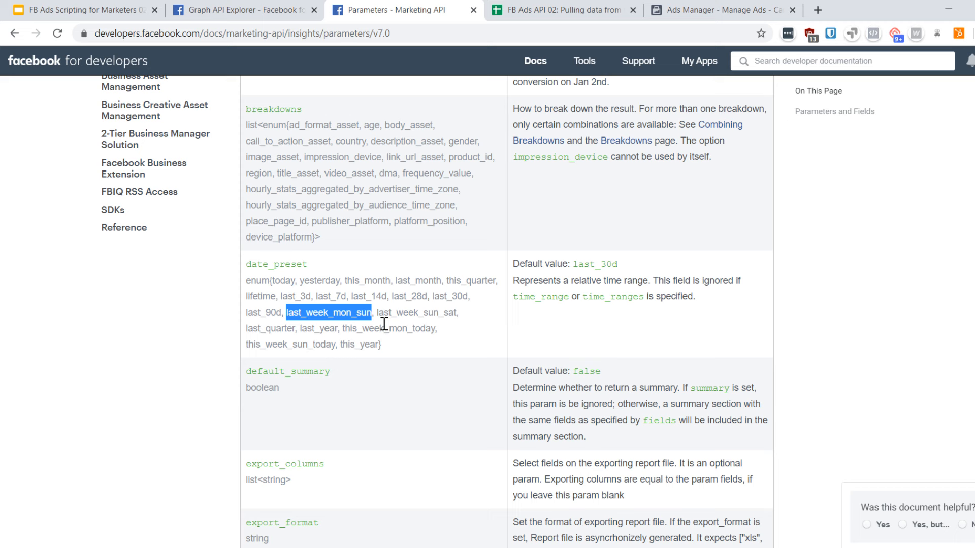
double_click(360, 344)
click(311, 322)
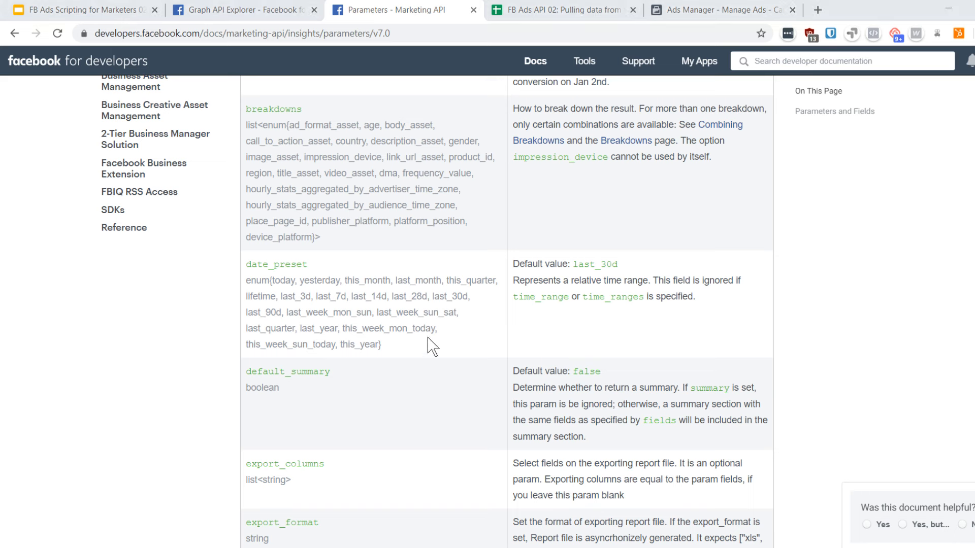
- Back in the Graph API Explorer, request the account insights with date_preset=last_30d and time_increment=1
click(258, 19)
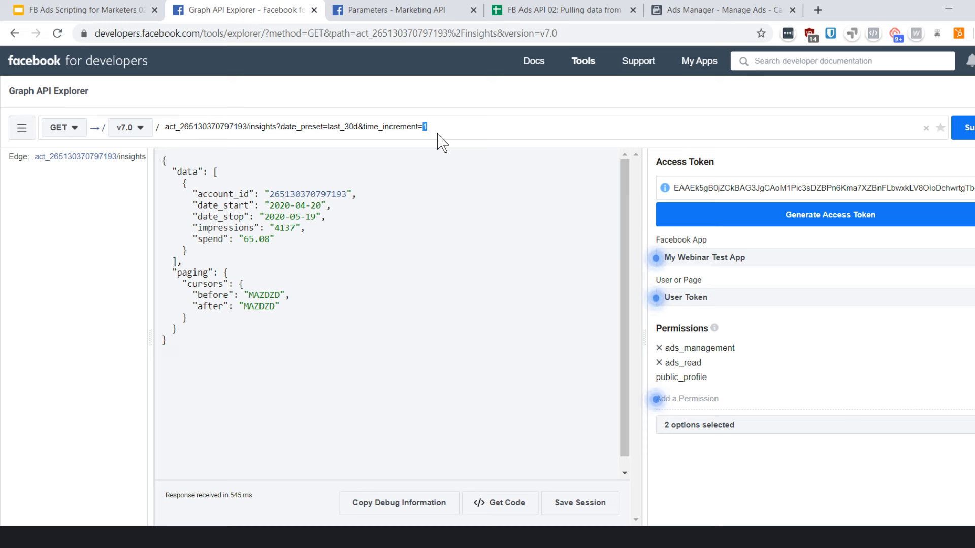
click(459, 127)
click(964, 128)
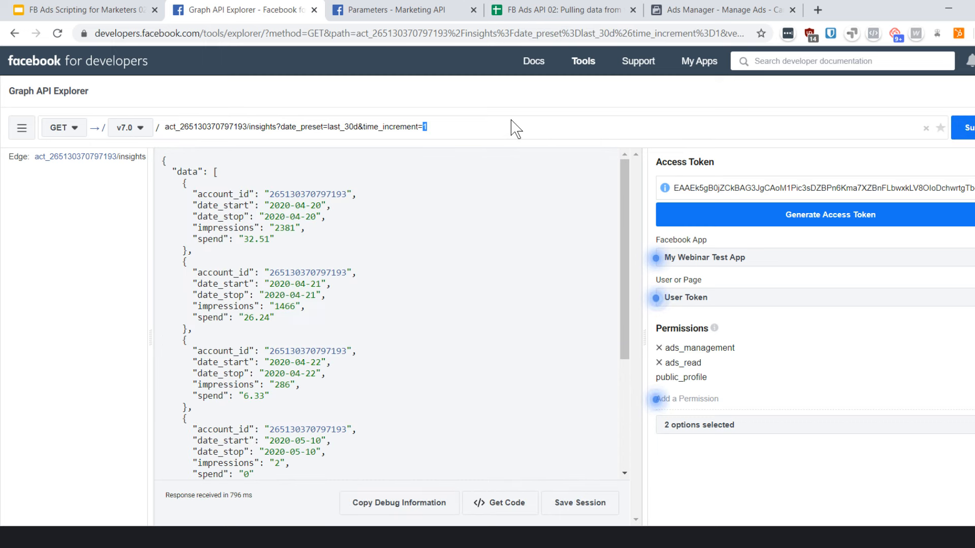
- Resubmit the insights request with time_increment set to 7 and again with it set to monthly
click(963, 128)
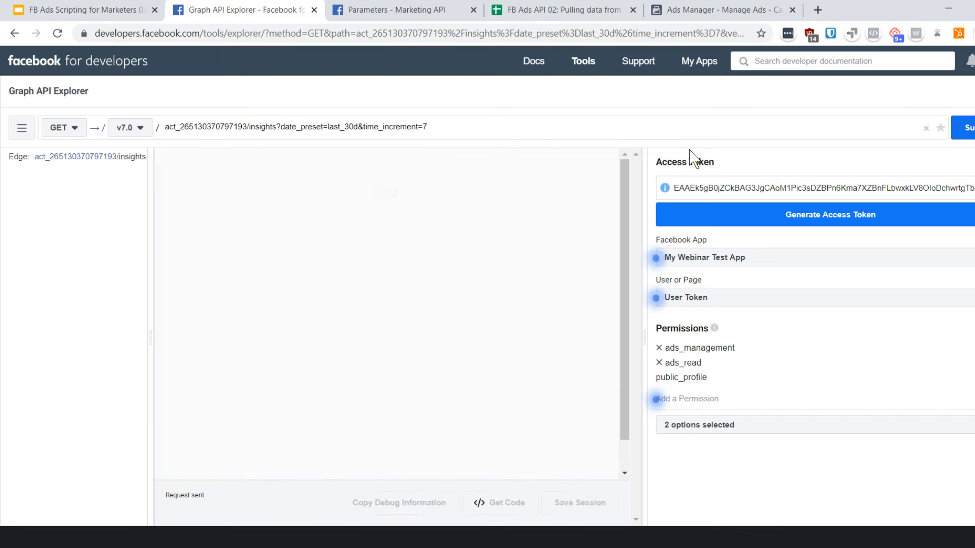
click(466, 123)
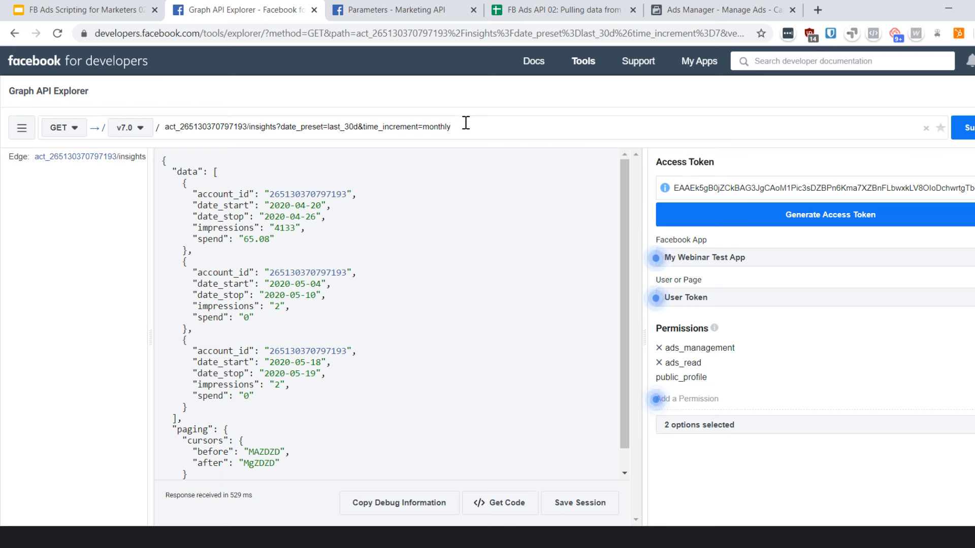
click(965, 127)
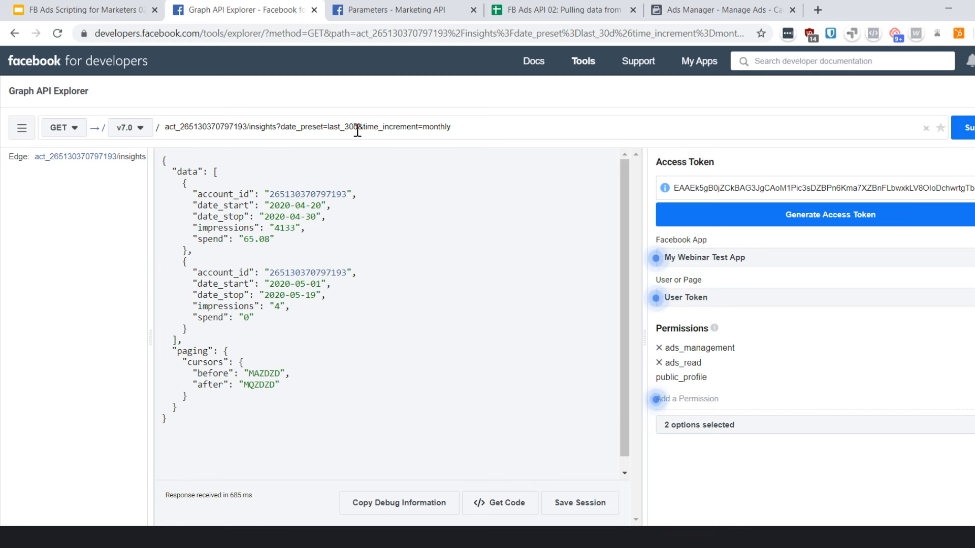
- Replace the time_increment parameter with level=adset and submit the insights request
drag(459, 131, 341, 129)
click(340, 129)
click(462, 131)
mouse_move(360, 131)
mouse_down()
mouse_move(527, 129)
mouse_move(364, 128)
mouse_up()
click(529, 128)
key(BackSpace)
click(965, 133)
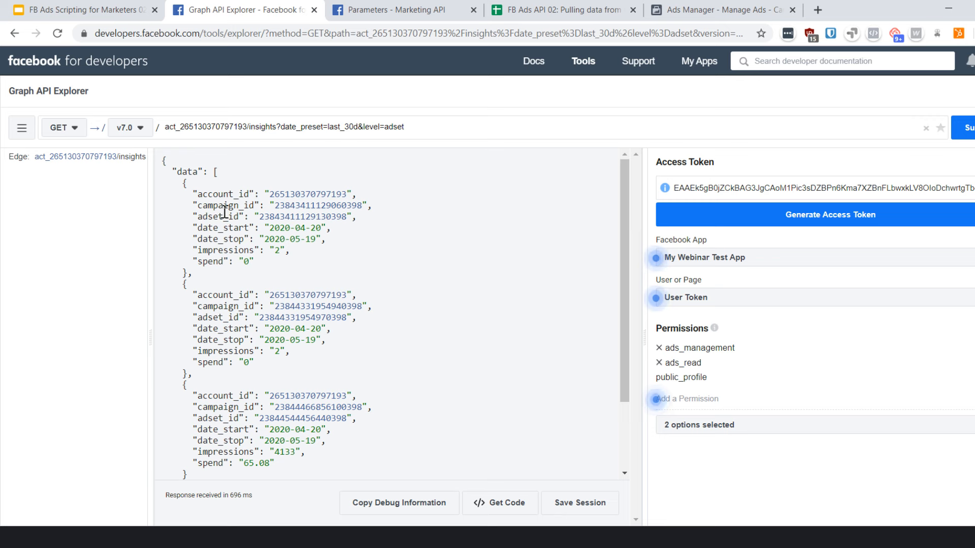
- Append &fields=campaign_id,adset_id,adset_name,campaign_name,impressions,spend to the ad set insights request and submit it
click(444, 129)
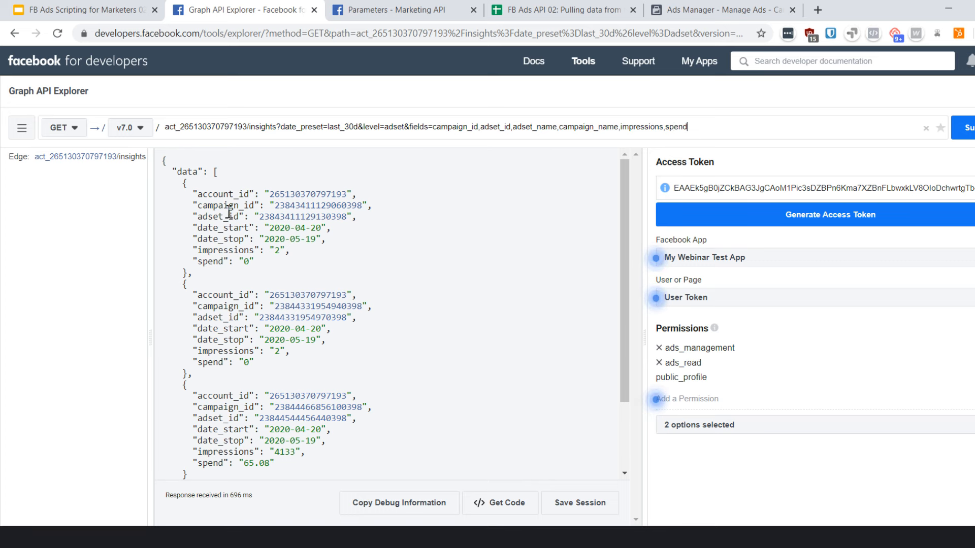
drag(222, 196, 225, 263)
click(225, 264)
click(960, 127)
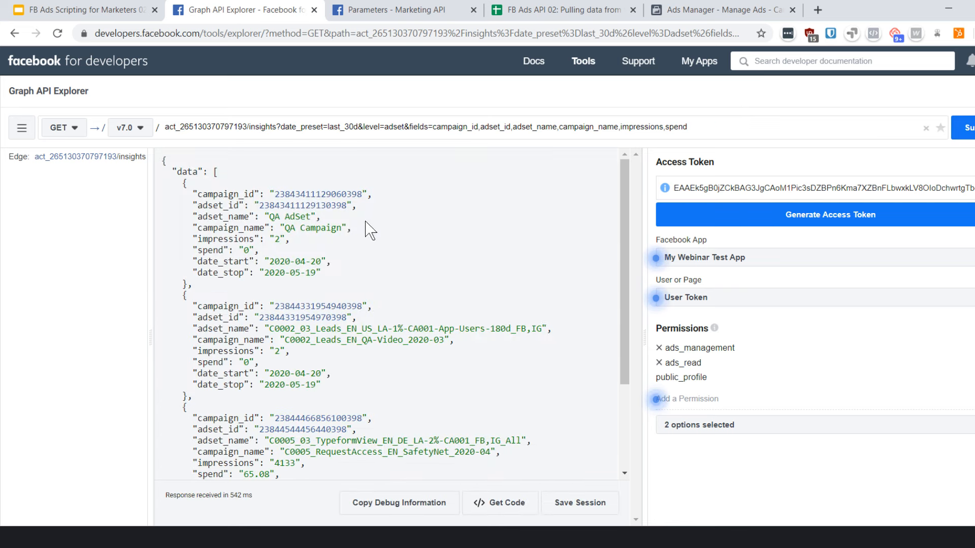
- Examine the ad set insights response, including its adset_name, campaign and spend fields and the paging section
drag(193, 216, 354, 218)
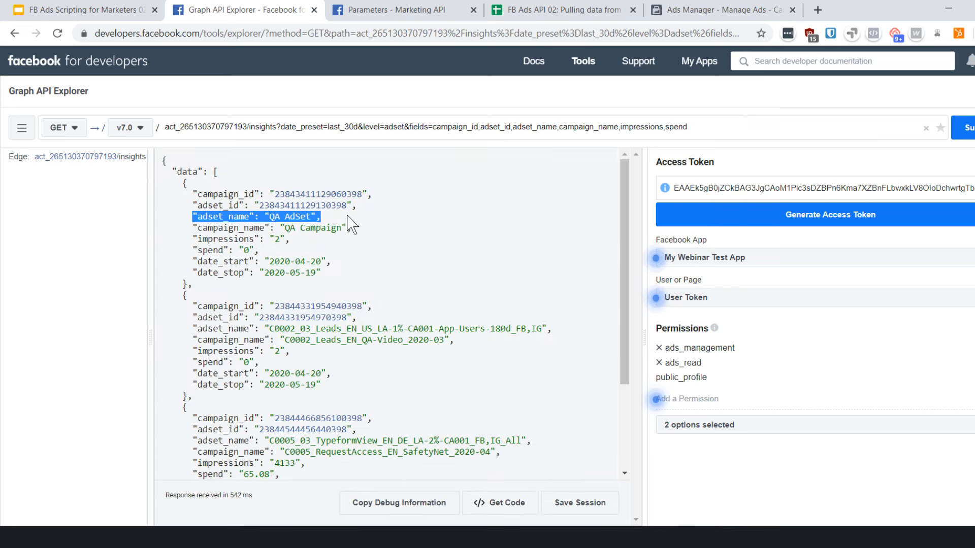
click(374, 233)
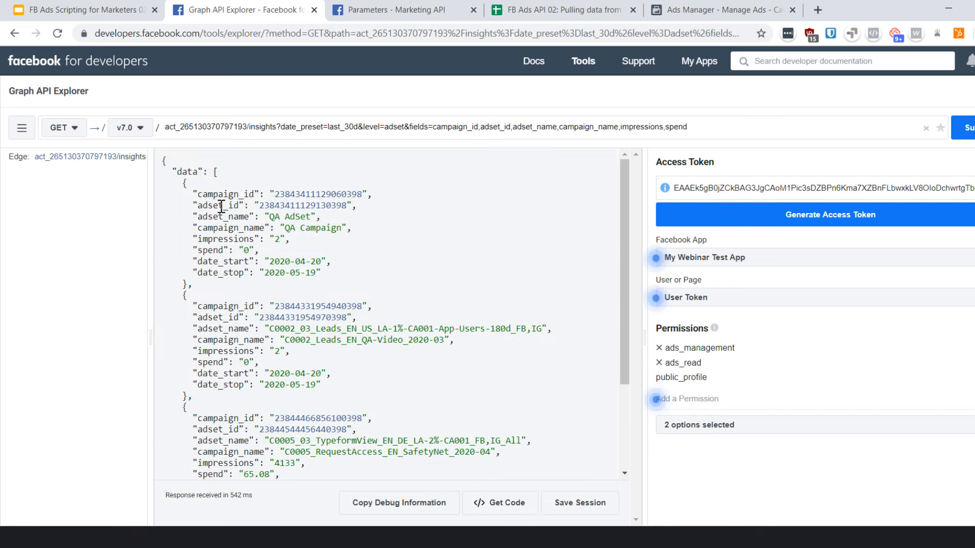
drag(224, 205, 242, 227)
click(242, 227)
scroll(235, 216, down, 1)
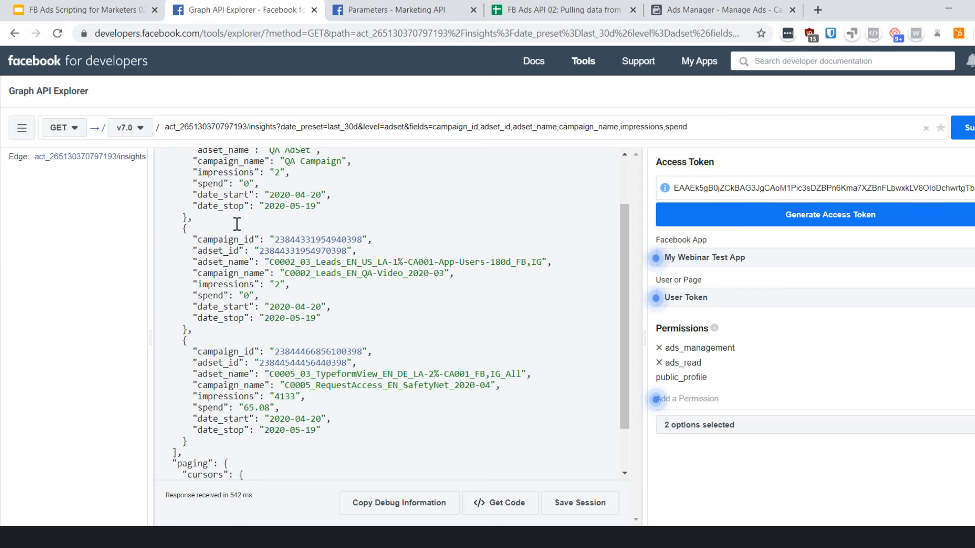
scroll(235, 219, up, 1)
drag(625, 194, 621, 246)
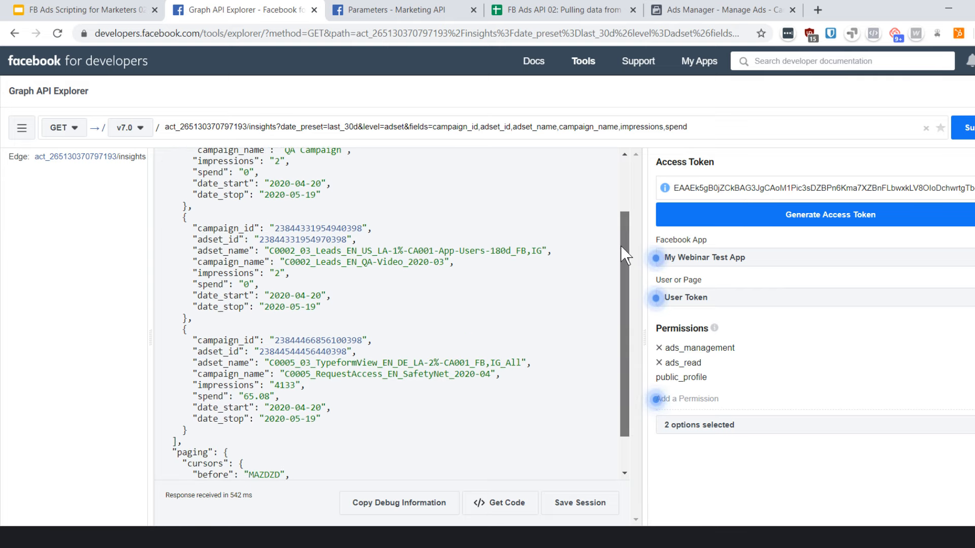
scroll(410, 318, down, 3)
scroll(406, 350, up, 10)
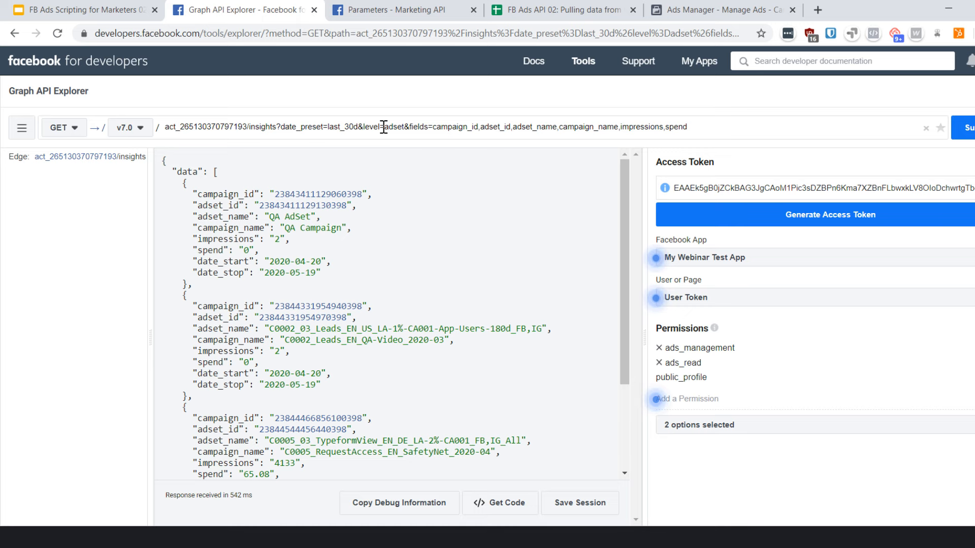
- Open a new browser tab and place it directly after the Graph API Explorer tab
key(ctrl+t)
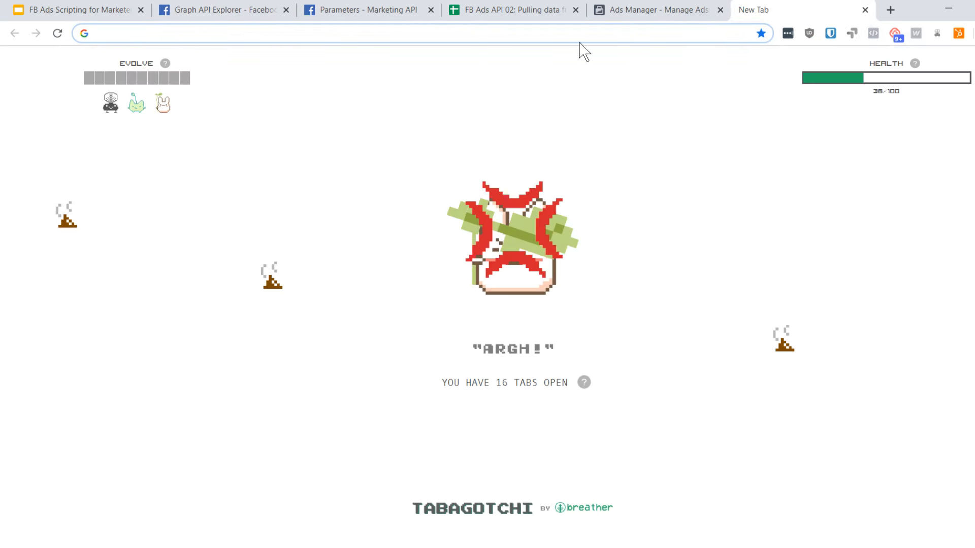
drag(802, 2, 314, 16)
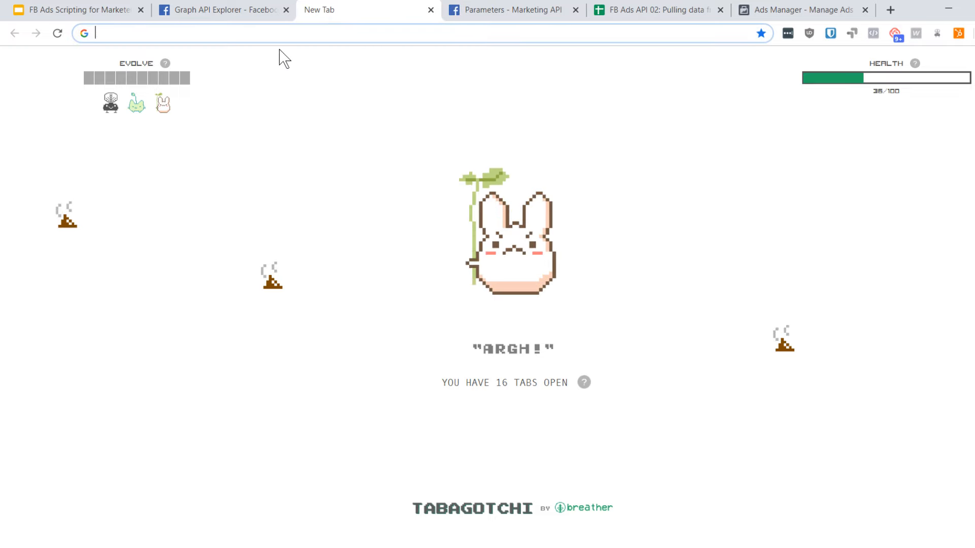
click(232, 14)
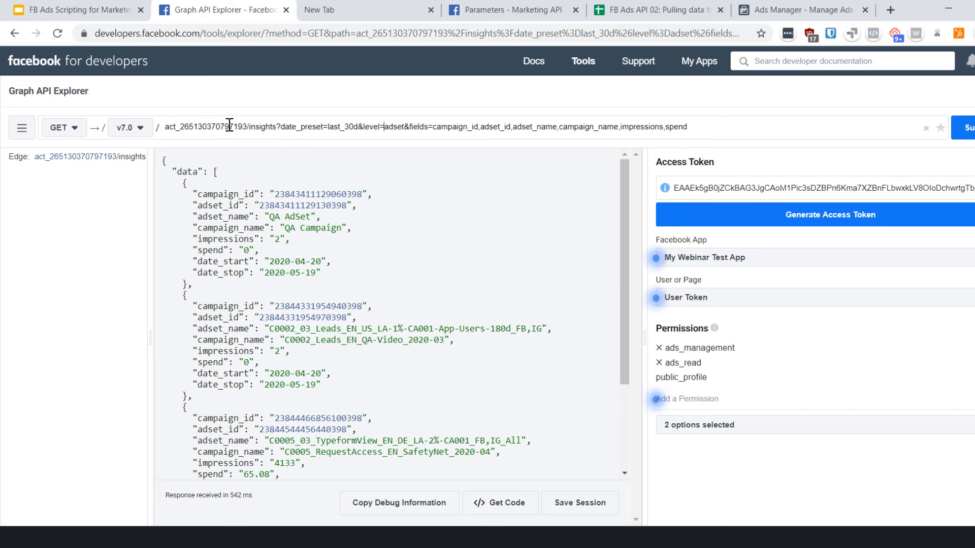
- Copy graph.facebook.com/v7.0/ from the presentation slide on reading out insights and paste it as the new tab's address
click(92, 9)
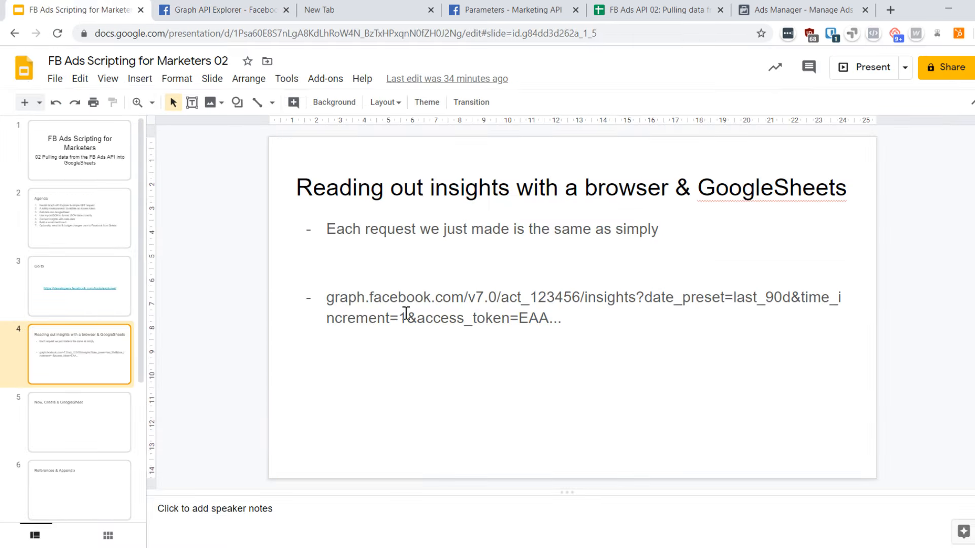
click(381, 305)
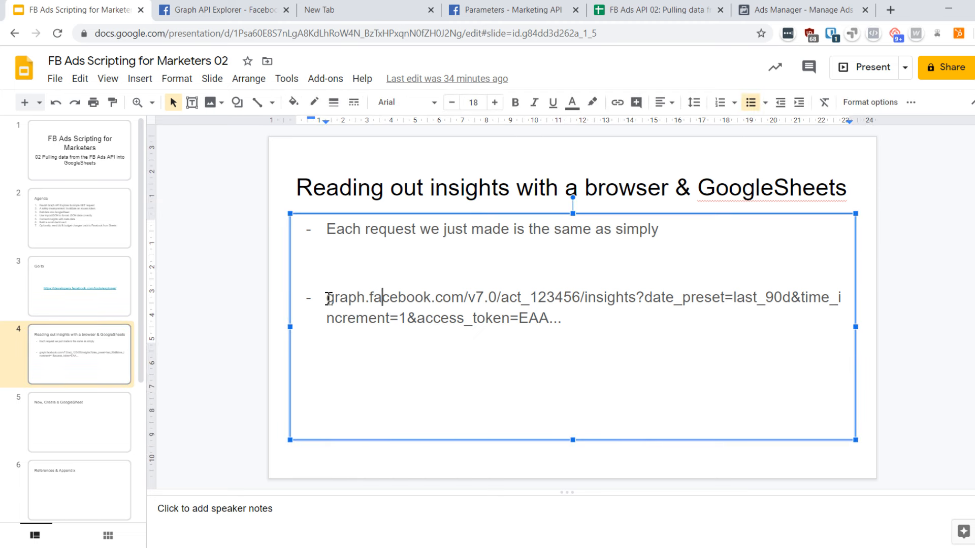
mouse_move(328, 298)
mouse_down()
mouse_move(504, 295)
mouse_move(325, 300)
mouse_up()
click(505, 296)
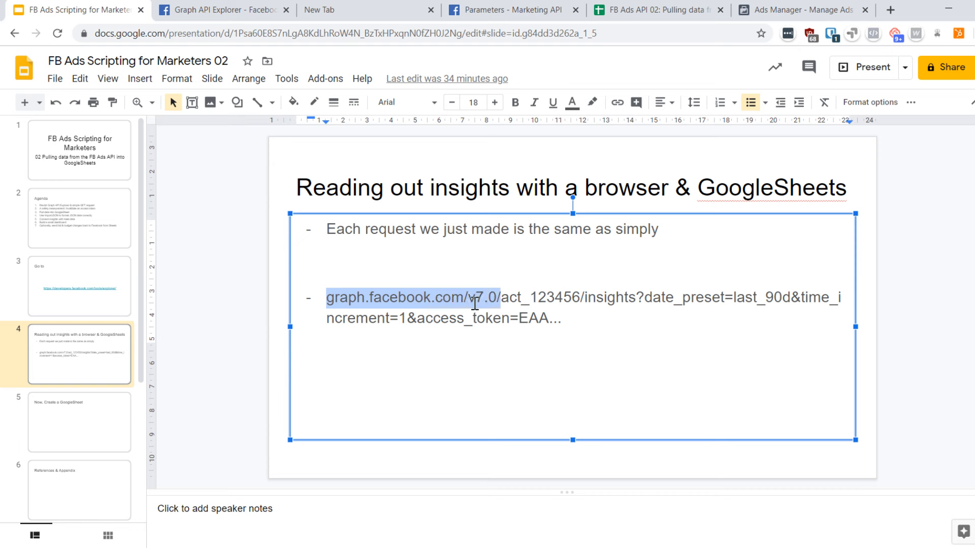
key(ctrl+c)
click(361, 10)
click(323, 34)
key(ctrl+v)
- Append the ad set insights query from the Graph API Explorer to the graph.facebook.com/v7.0/ address and load it
click(258, 9)
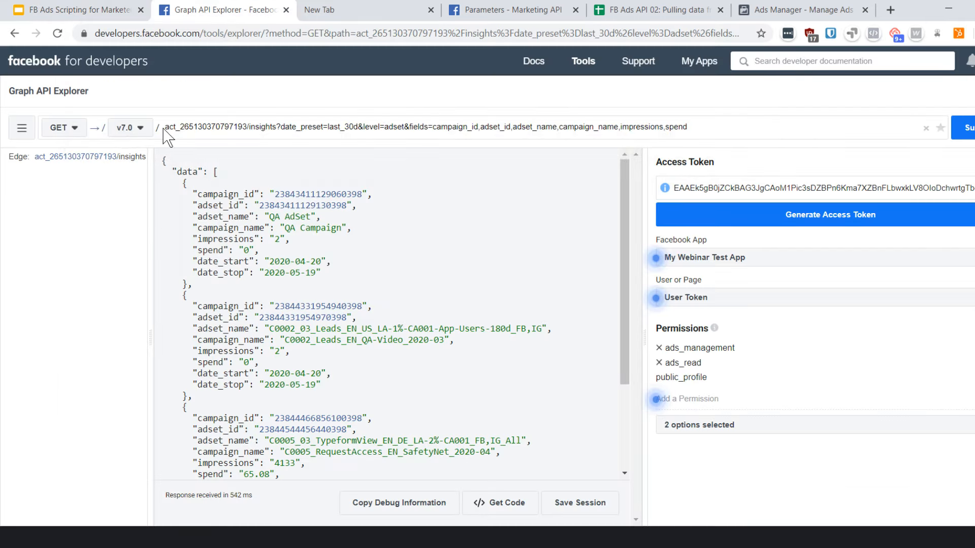
drag(162, 130, 711, 122)
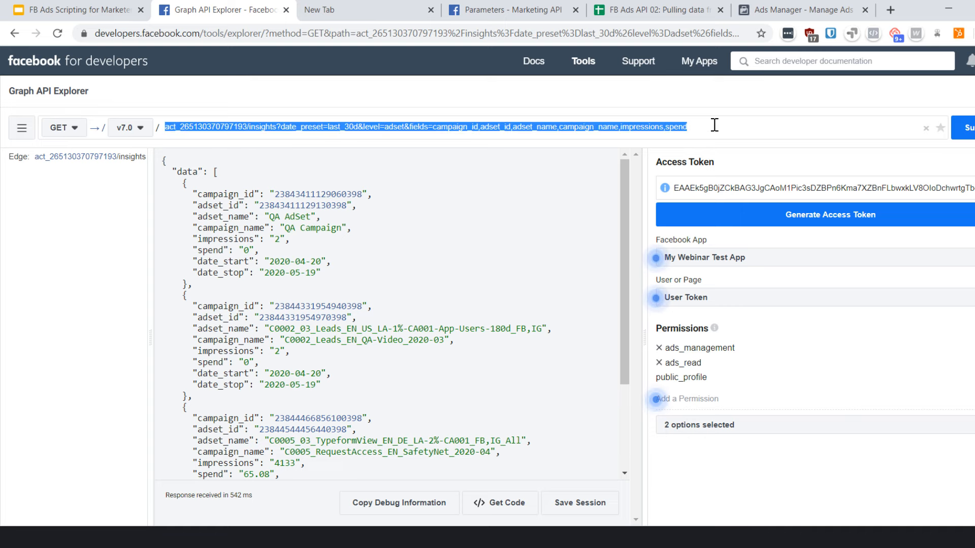
click(365, 10)
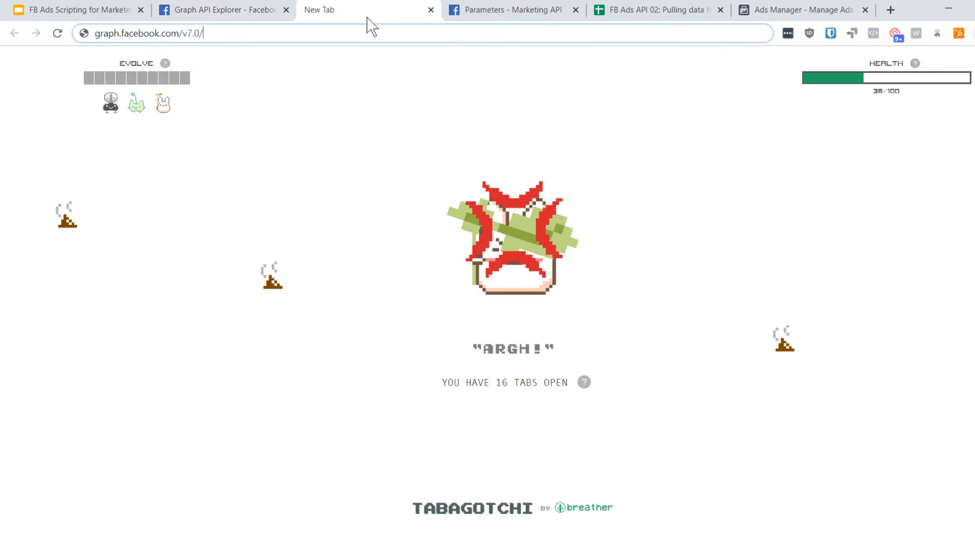
key(ctrl+v)
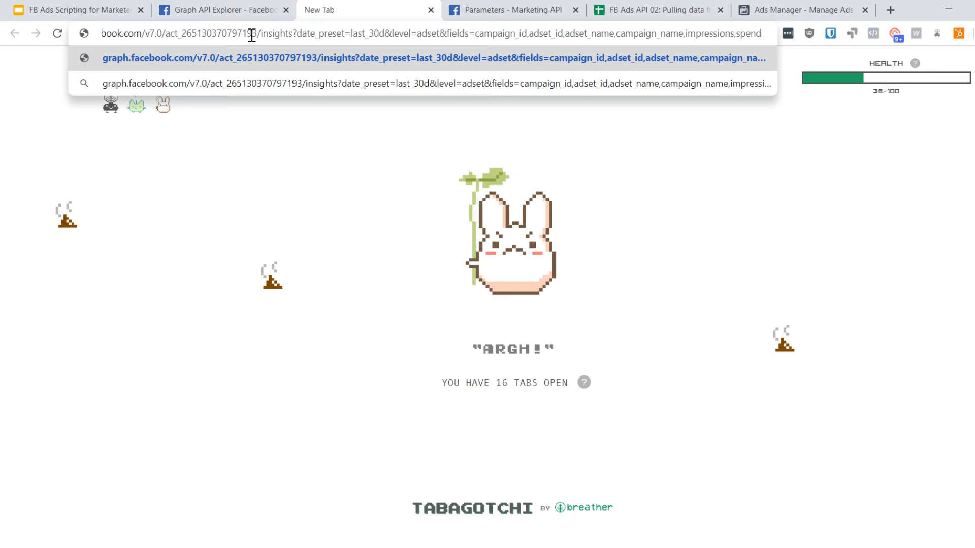
key(Return)
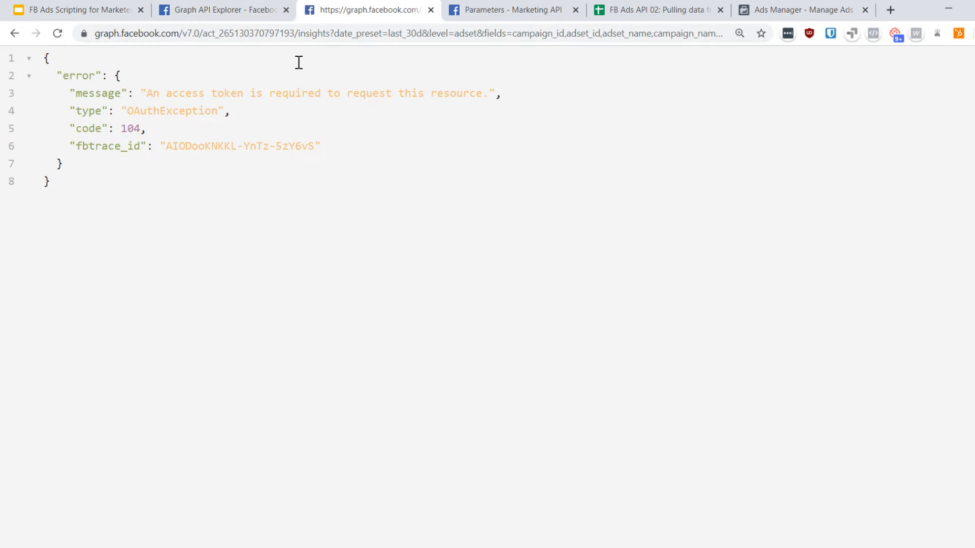
drag(100, 189, 46, 61)
click(54, 64)
- Copy the access token from the Graph API Explorer, append it to the browser request URL as &access_token=, and load the URL
click(217, 9)
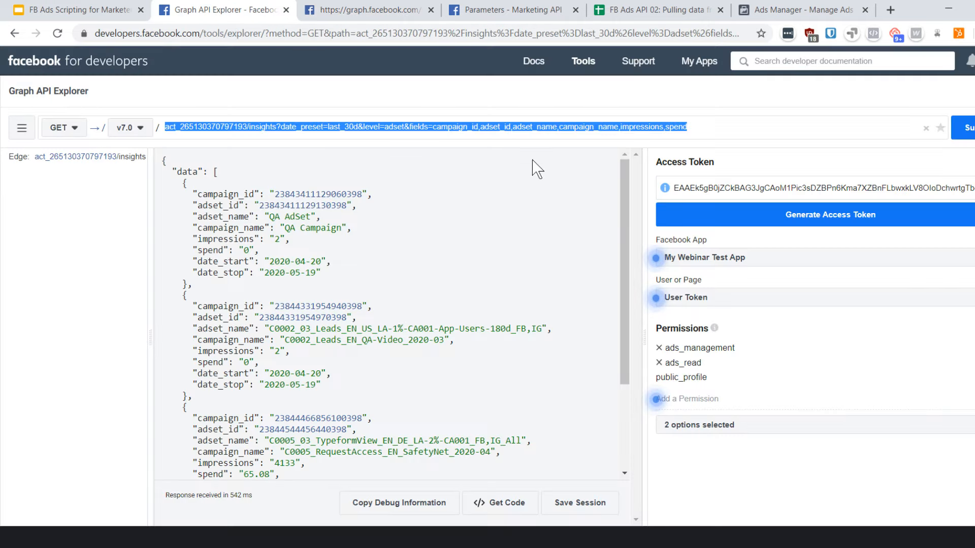
double_click(732, 186)
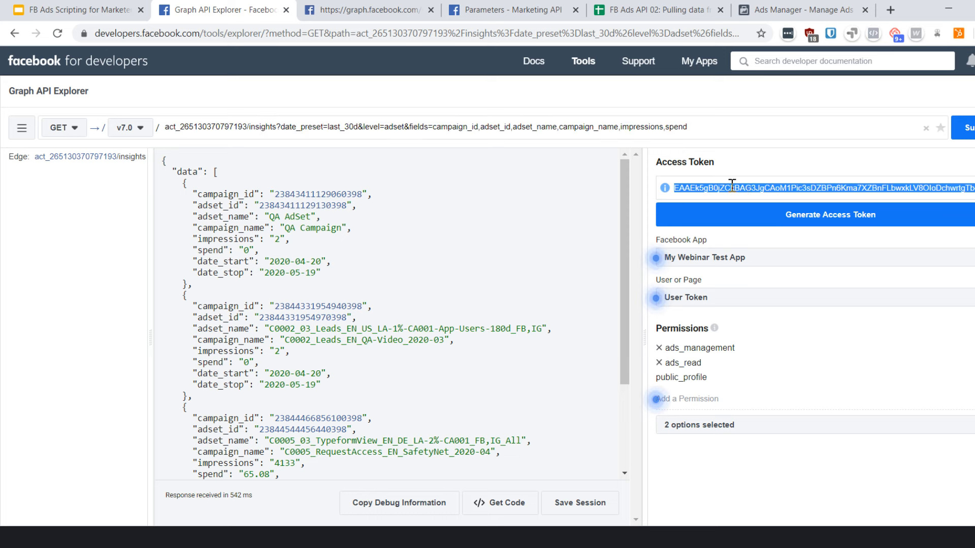
click(834, 186)
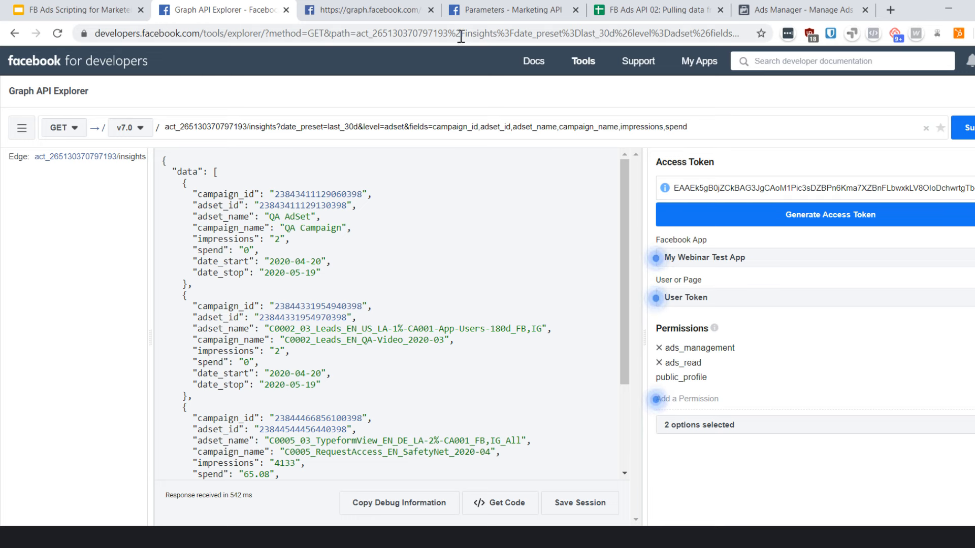
click(376, 7)
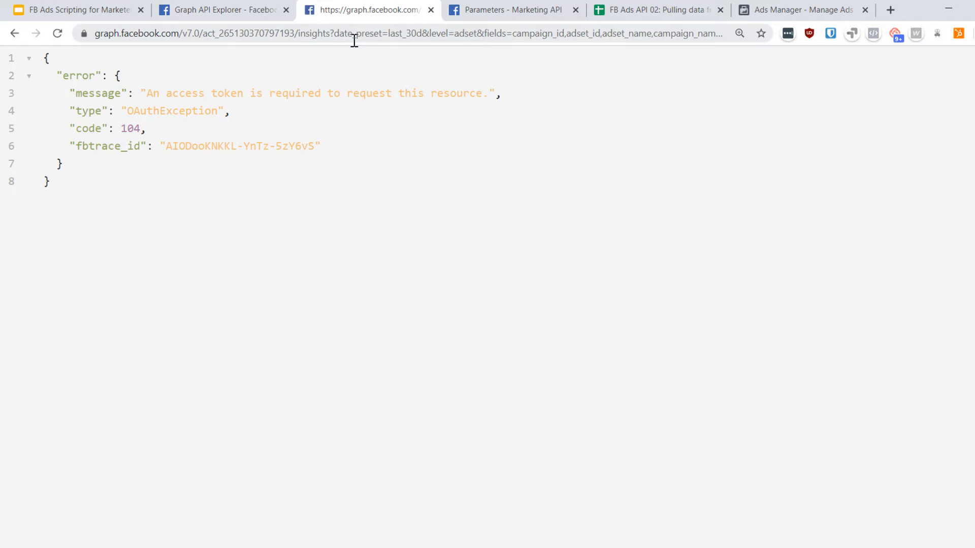
click(370, 35)
key(End)
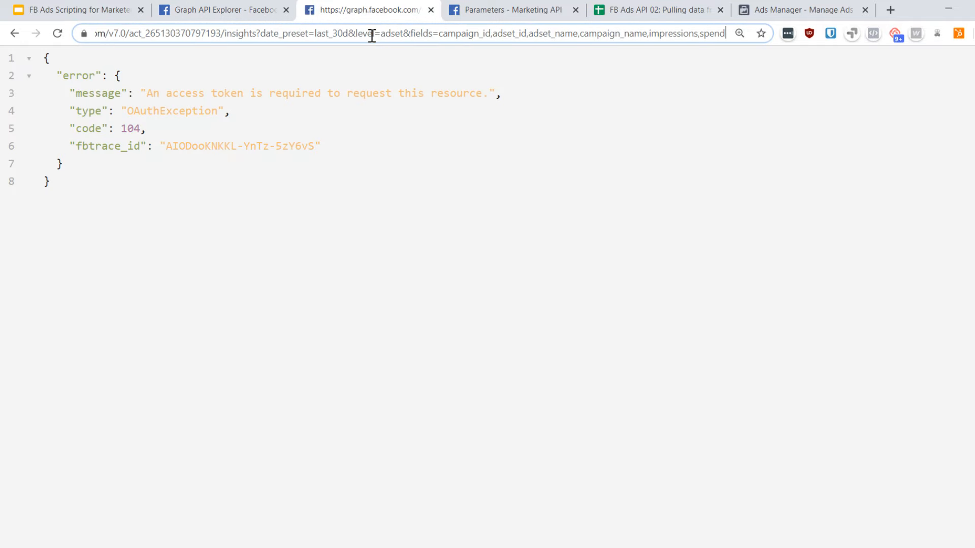
text(&acce)
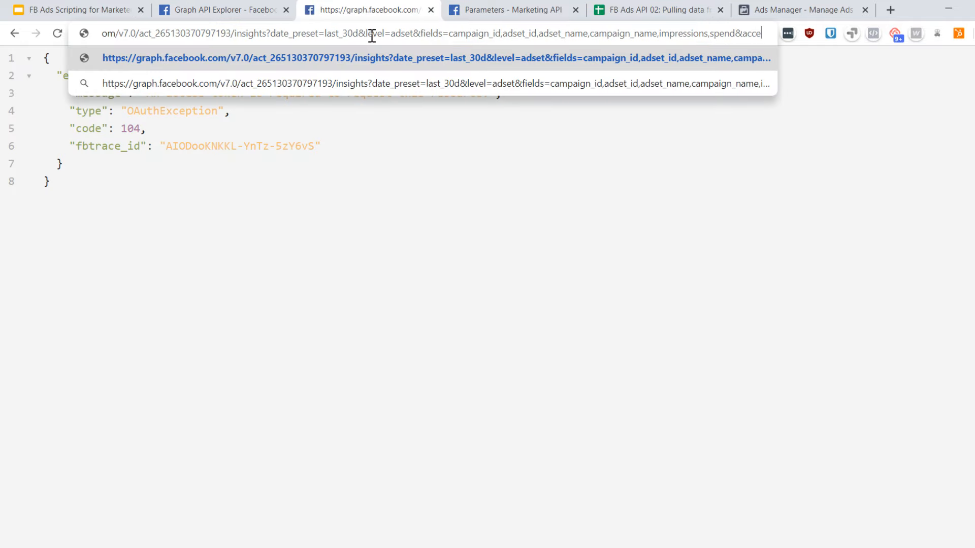
text(ss_token)
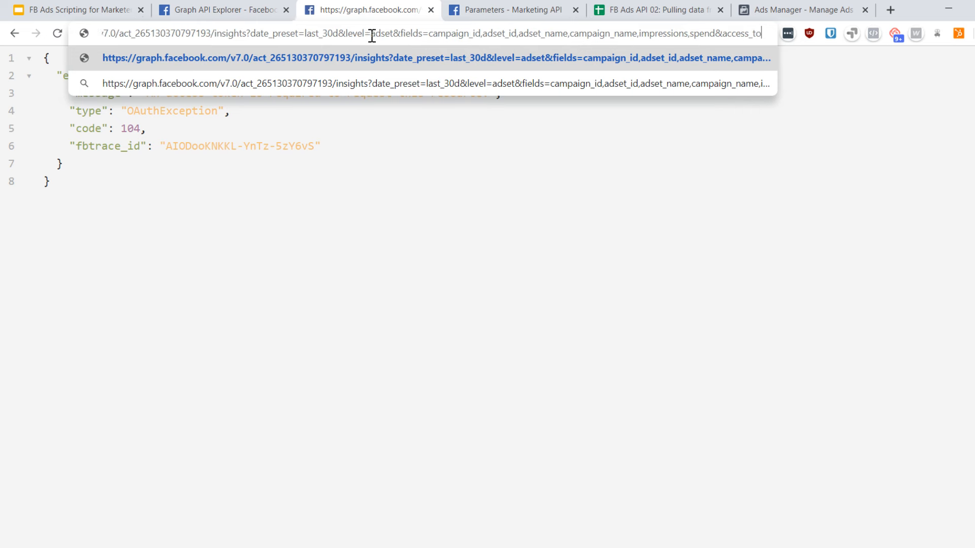
text(=)
key(ctrl+v)
key(Return)
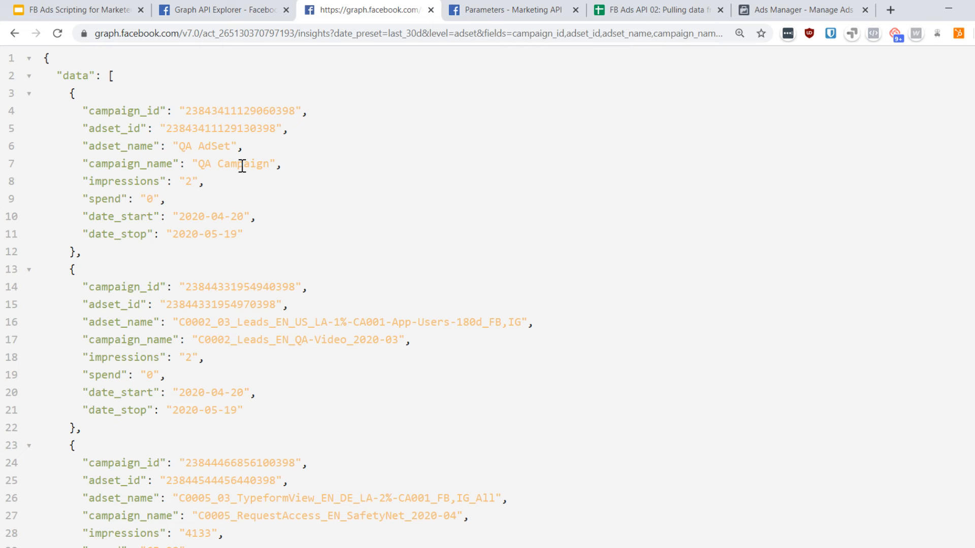
- Review the JSON returned in the browser and compare it with the Graph API Explorer response
scroll(285, 363, down, 5)
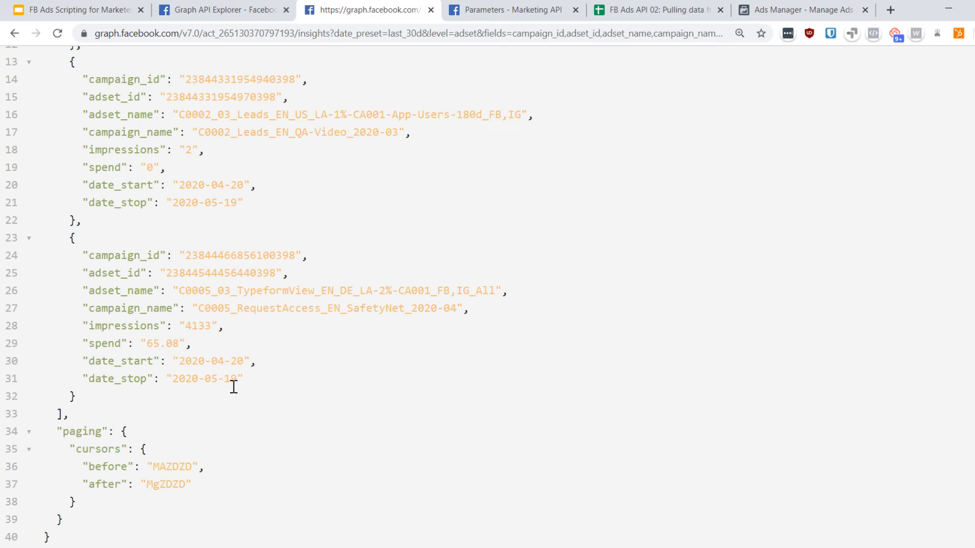
scroll(233, 388, up, 5)
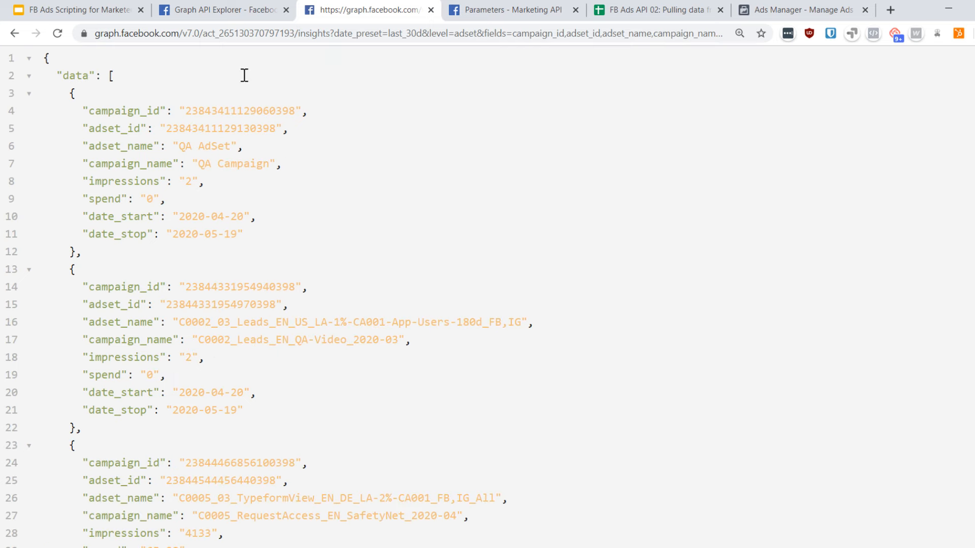
click(239, 10)
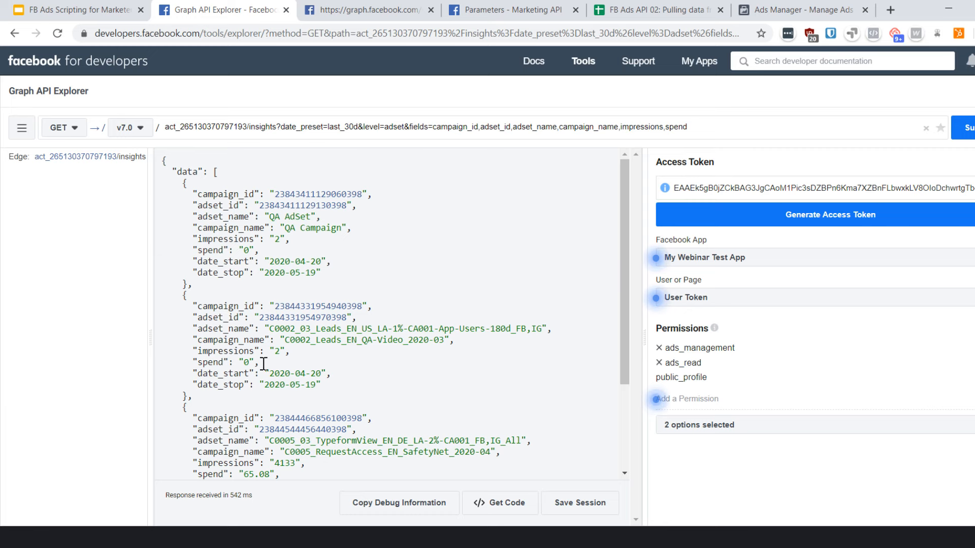
click(377, 10)
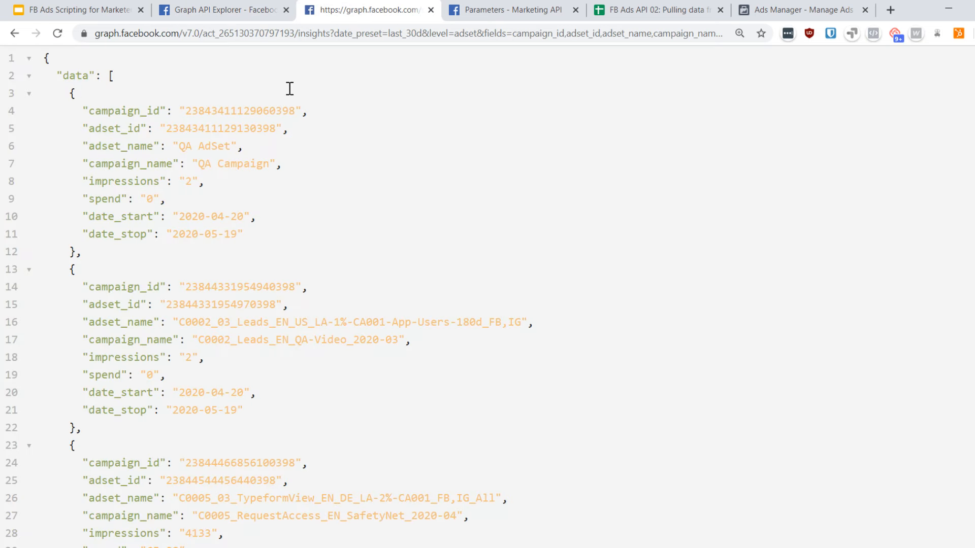
- Copy the full insights request URL including its access token and paste it into cell B2 of the FB Ads API 02 Google Sheet
click(271, 34)
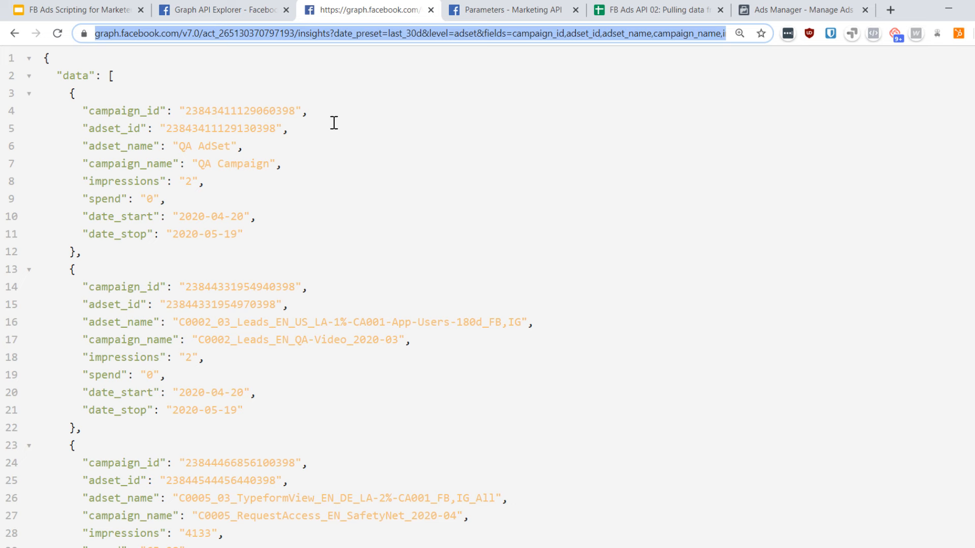
click(641, 12)
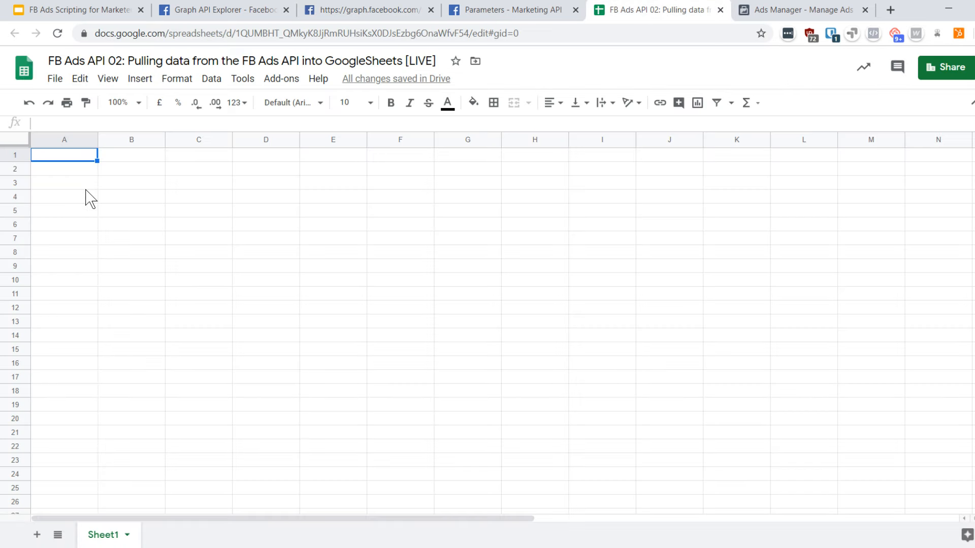
click(108, 173)
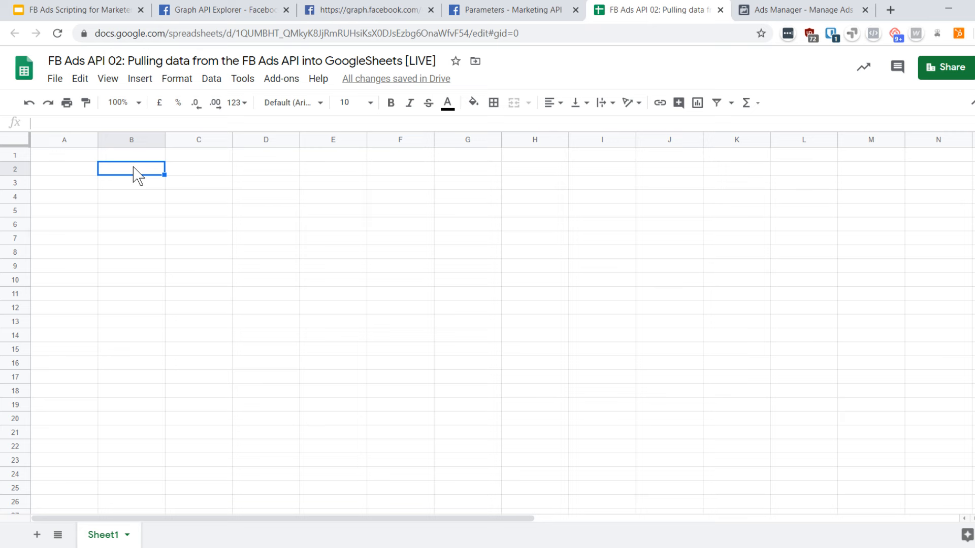
key(ctrl+v)
click(125, 238)
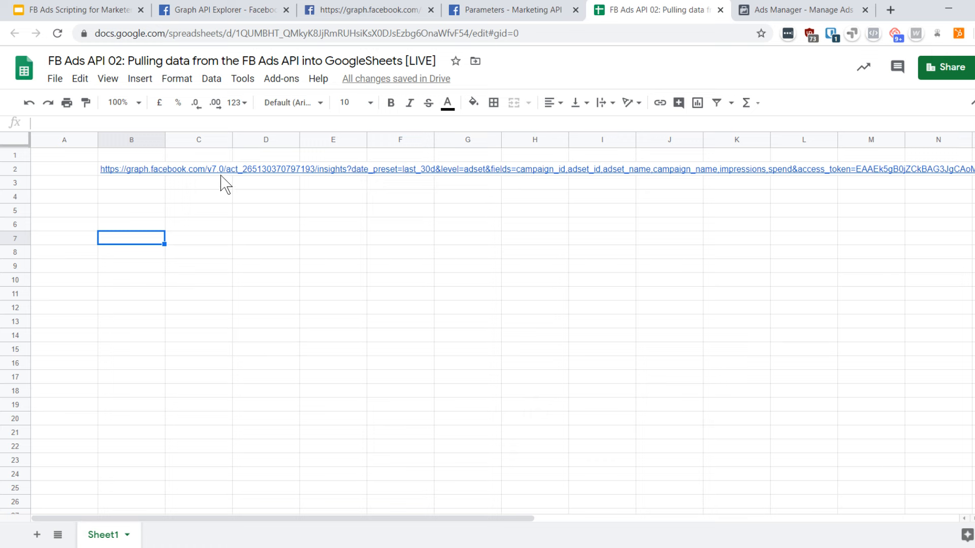
click(140, 172)
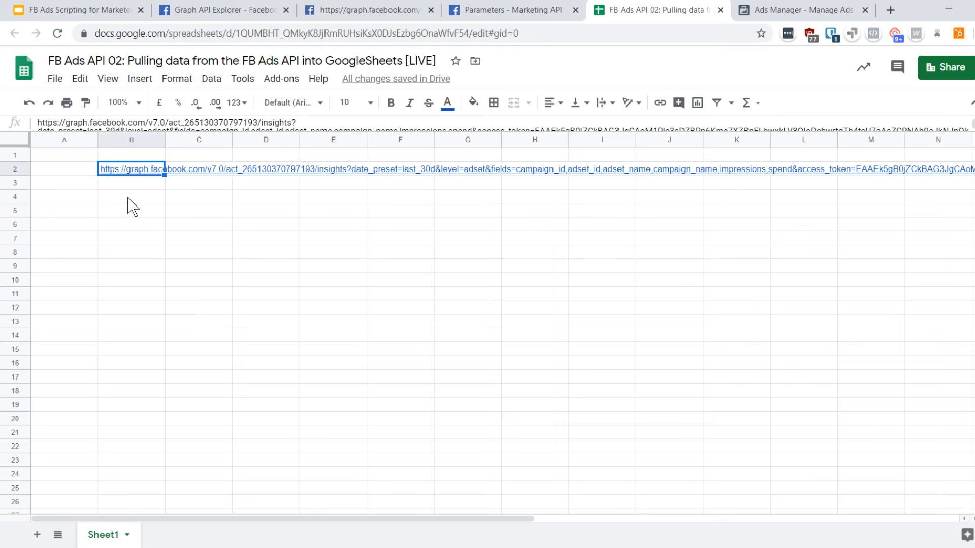
- Start an IMPORTDATA formula in cell B4, below the pasted request URL
click(128, 198)
text(=IMPORT)
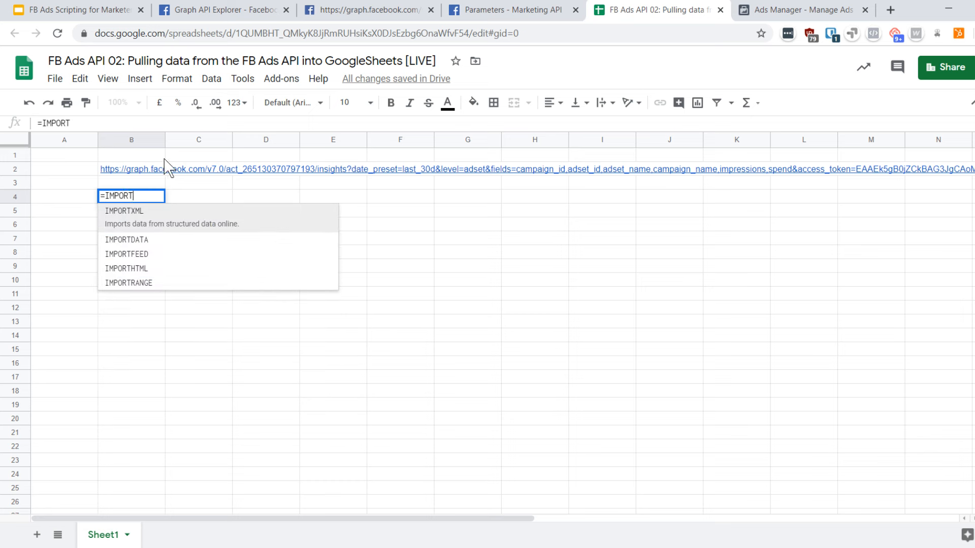
click(151, 237)
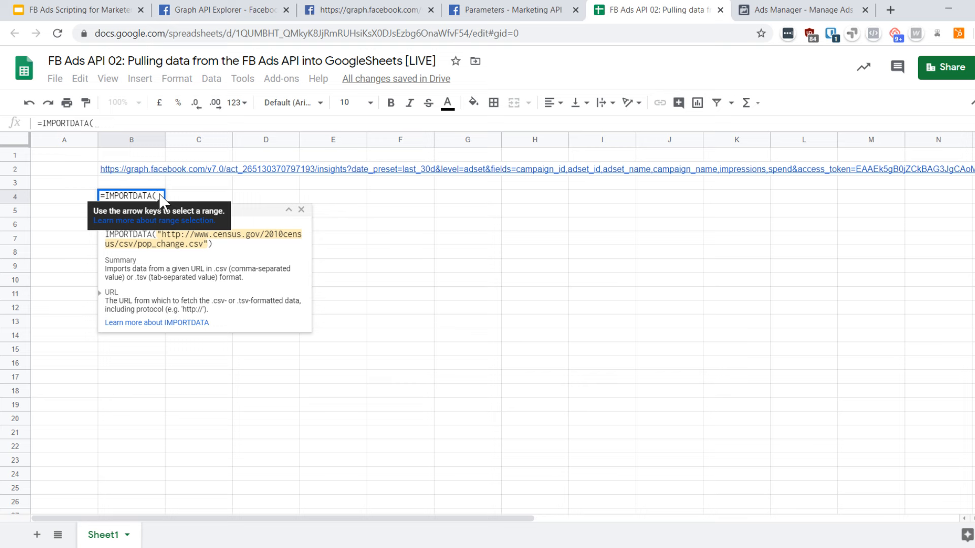
- Try the full request URL with its access token, in quotes, as the IMPORTDATA argument, and remove it again
text(")
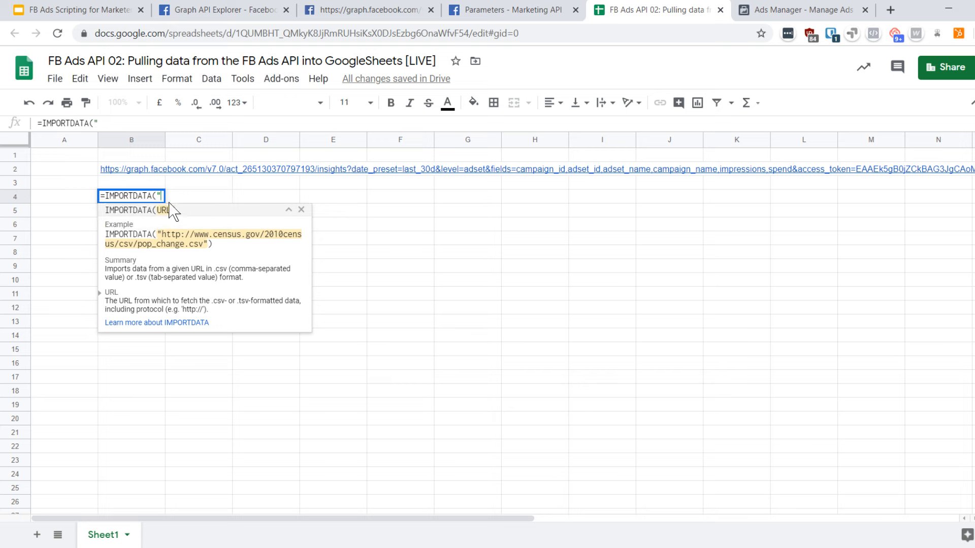
key(ctrl+v)
text(")
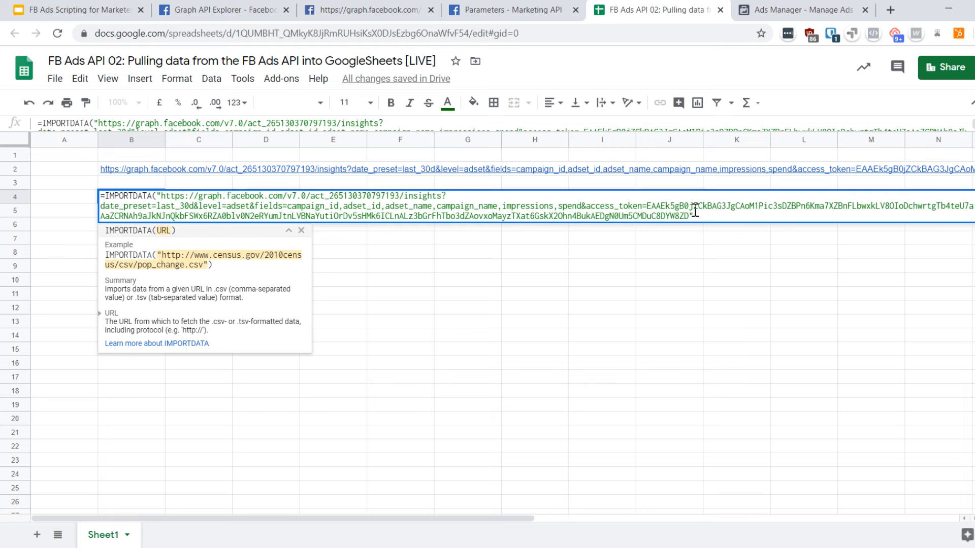
drag(695, 217, 160, 200)
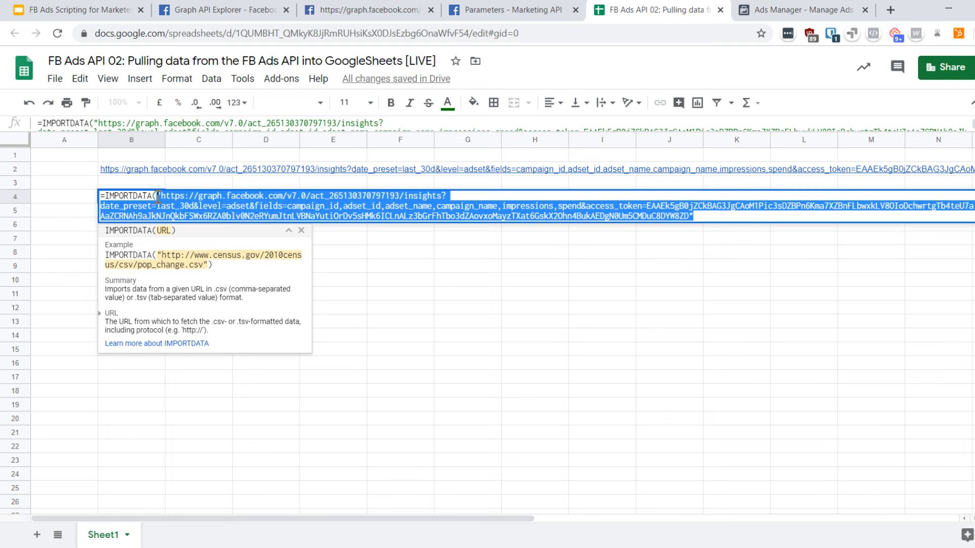
key(BackSpace)
- Complete the IMPORTDATA formula in B4 with cell B2 as its URL and check the imported cell
click(126, 171)
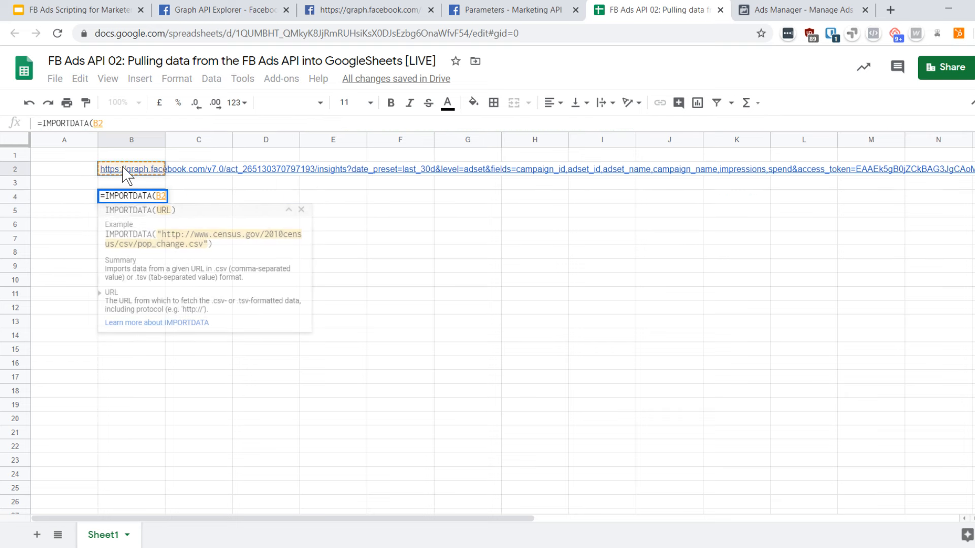
key(Return)
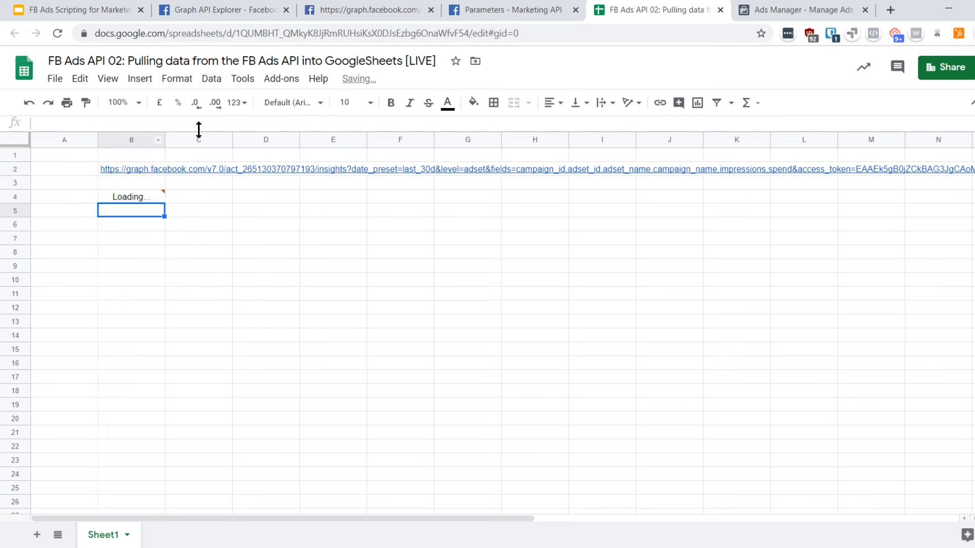
click(160, 239)
click(145, 198)
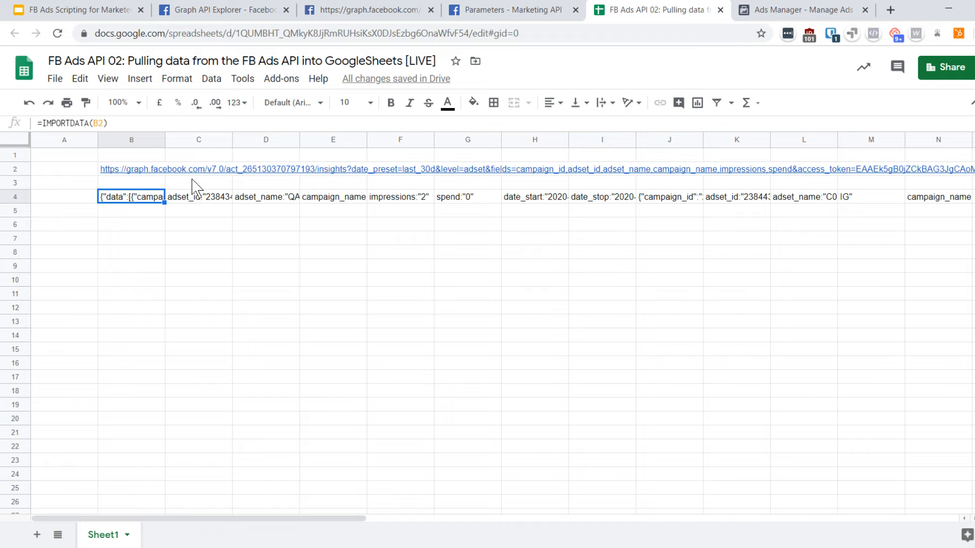
click(151, 225)
click(152, 199)
- Compare the insights JSON shown in the browser with the data imported into row 4 of the Google Sheet
click(505, 10)
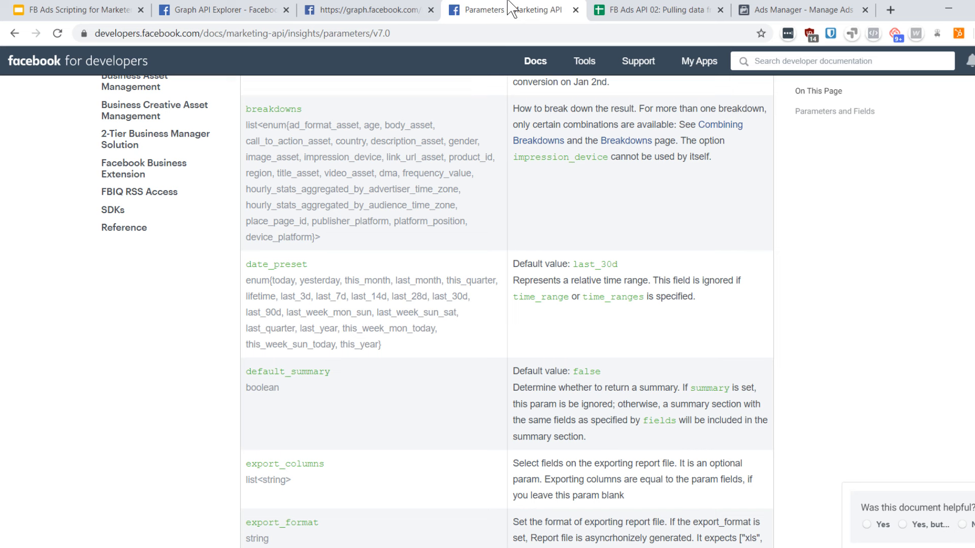
click(254, 10)
click(308, 8)
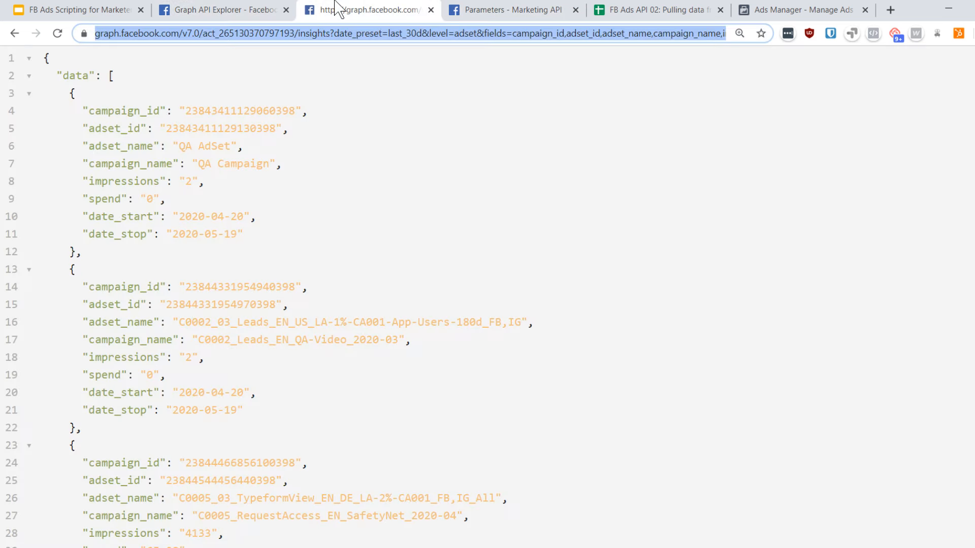
click(353, 135)
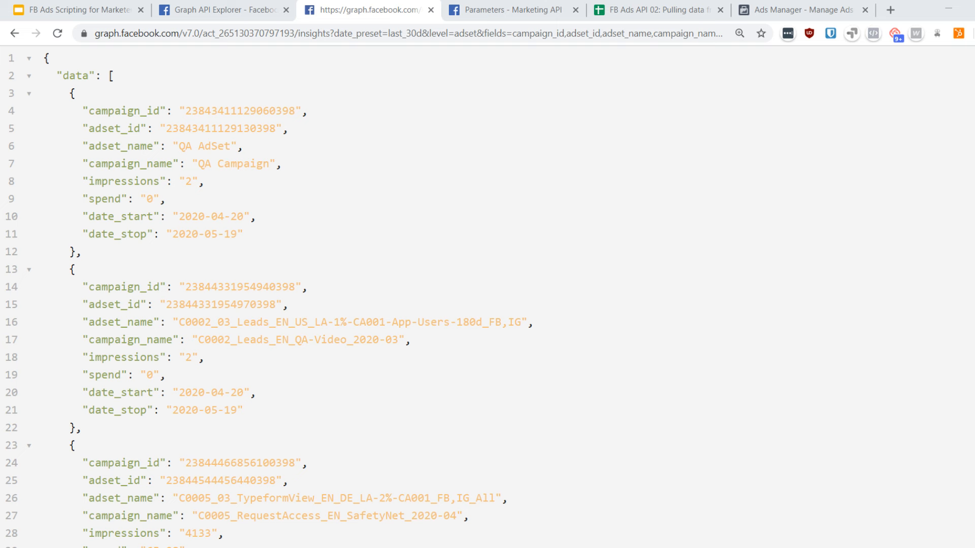
click(659, 9)
click(371, 250)
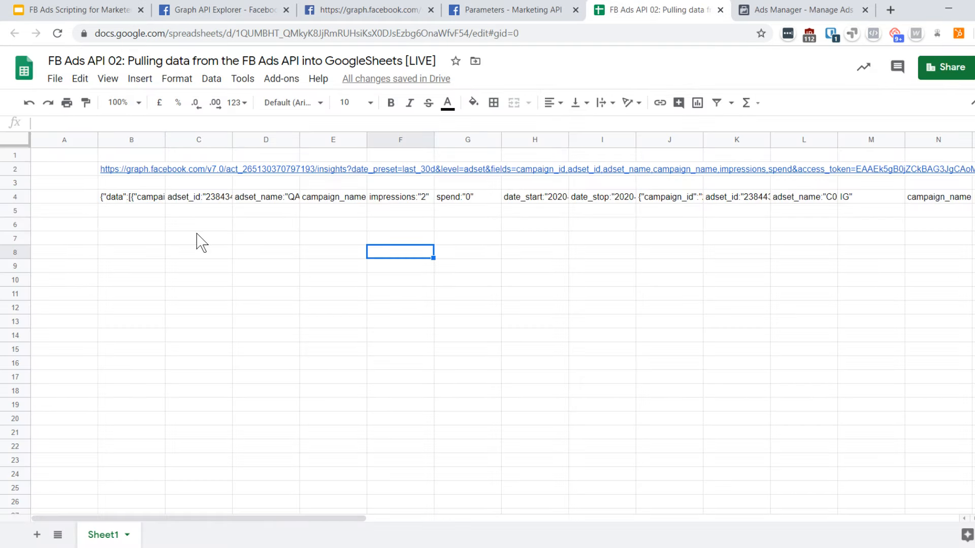
click(244, 254)
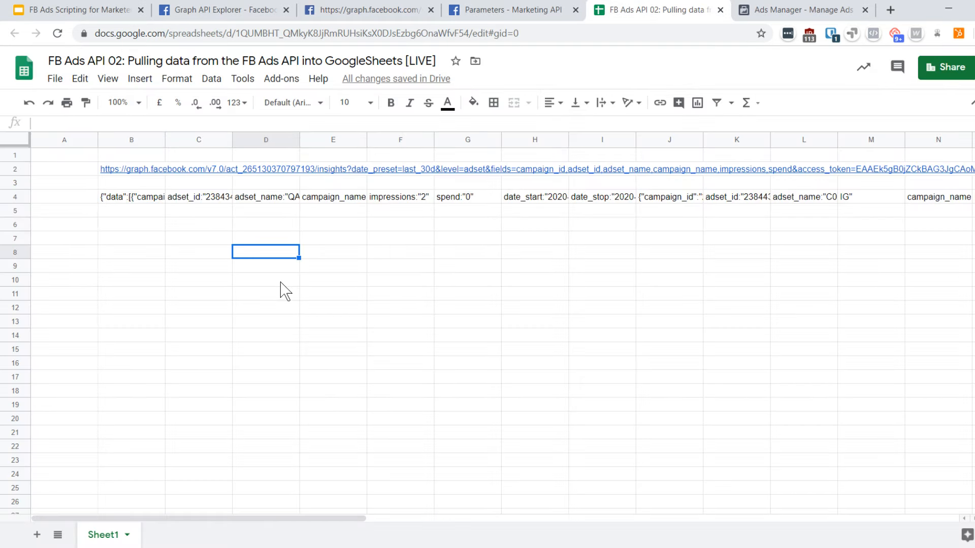
- Enlarge the page display of the Google Sheet and of the Graph API Explorer
key(ctrl+plus)
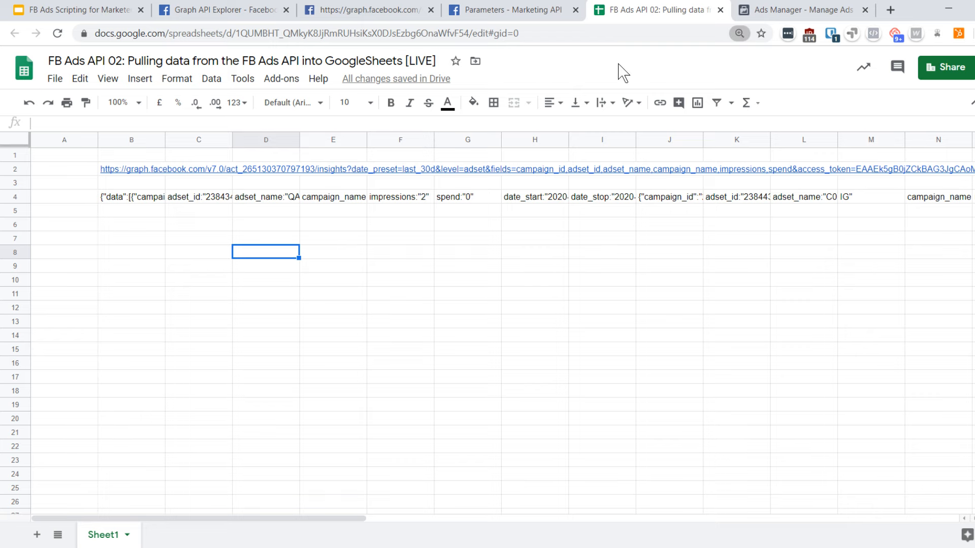
key(ctrl+plus)
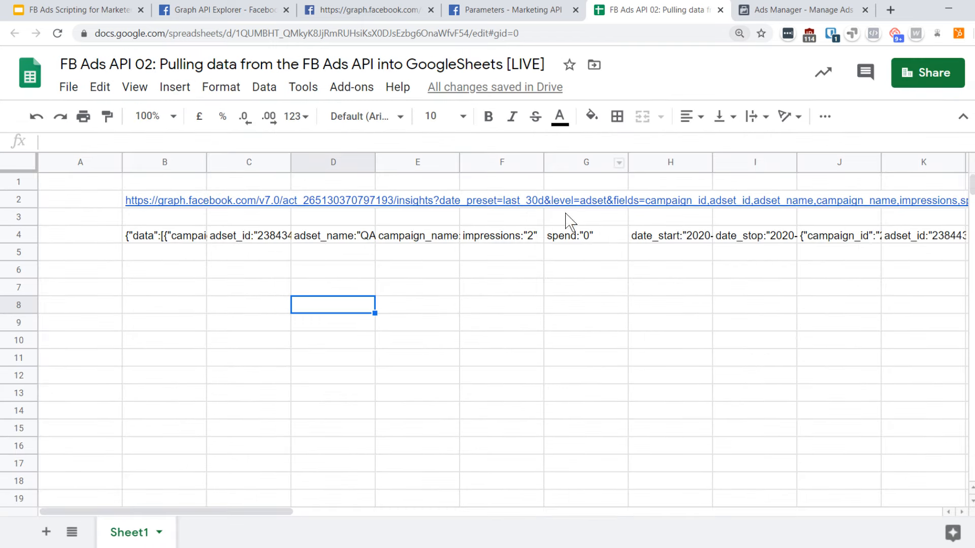
click(257, 7)
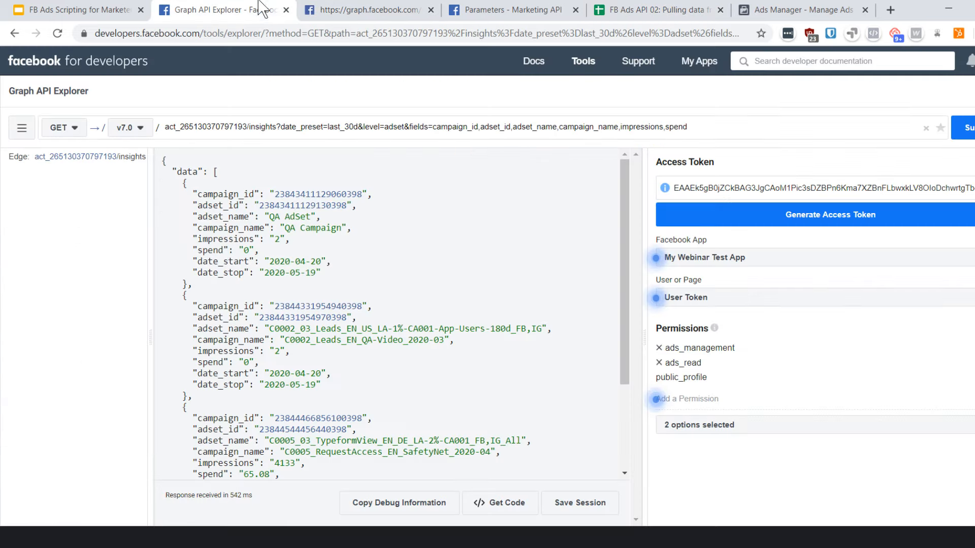
key(ctrl+plus)
key(ctrl+plus)
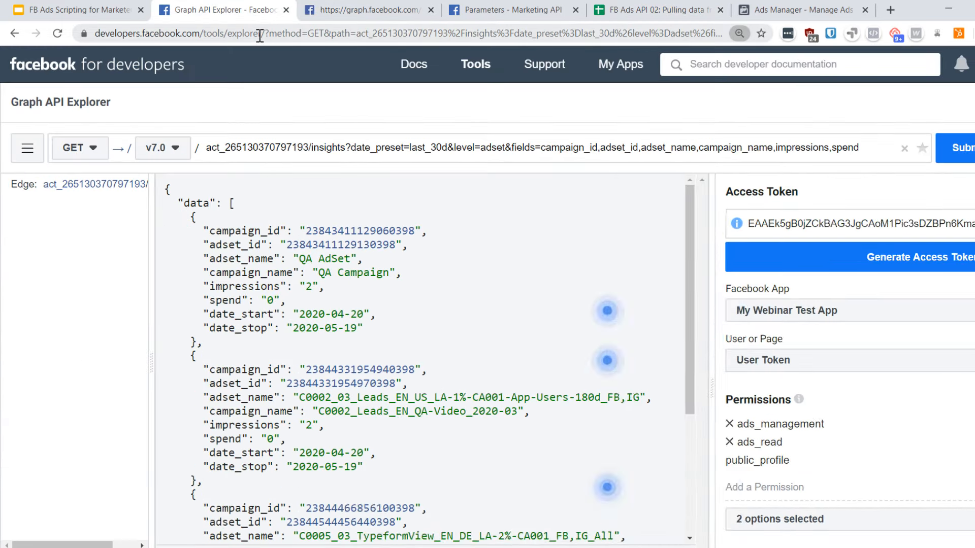
- Compare the browser's insights request URL with the Graph API Explorer query, examining the base address, v7.0 version and date_preset parameter
click(389, 7)
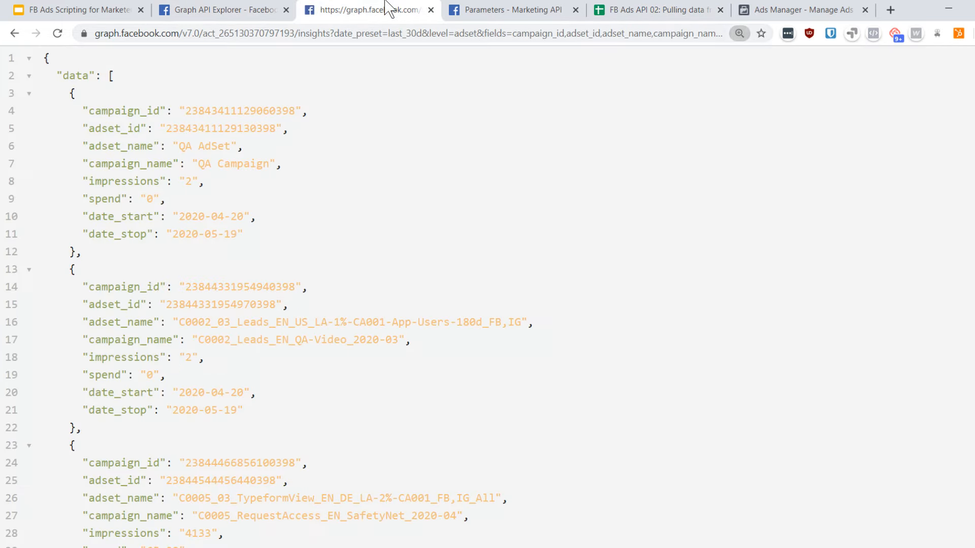
click(695, 7)
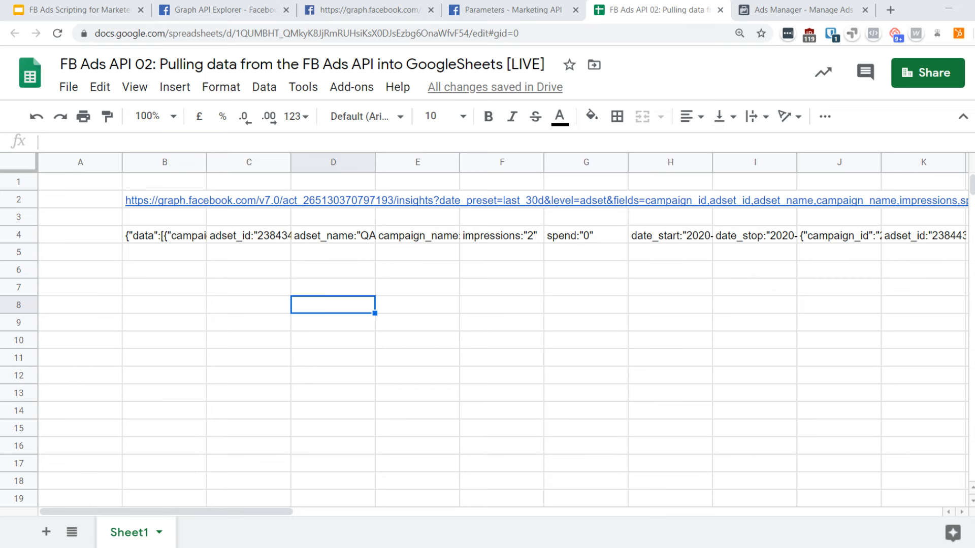
click(356, 8)
click(355, 34)
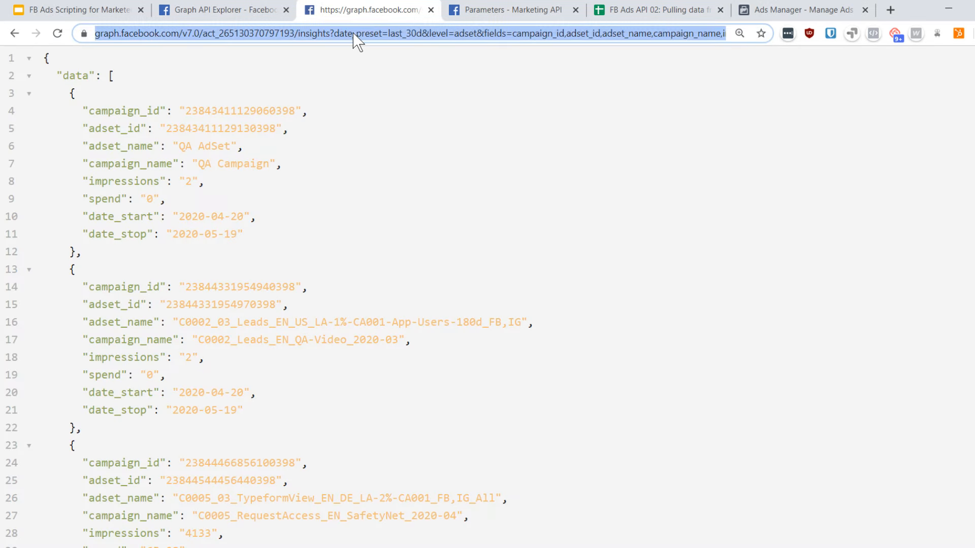
click(260, 8)
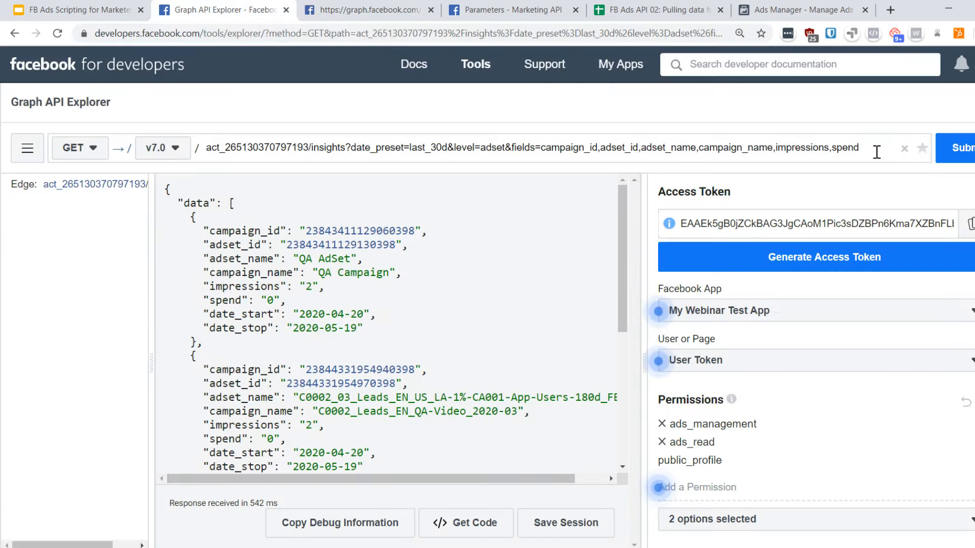
drag(870, 148, 196, 151)
click(205, 153)
click(340, 11)
click(203, 36)
click(200, 34)
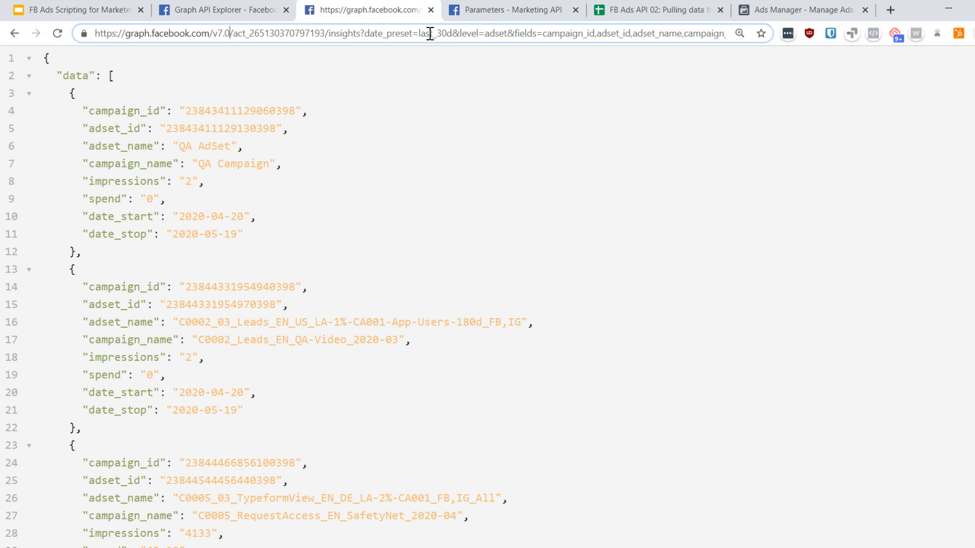
mouse_move(451, 34)
mouse_down()
mouse_move(364, 44)
mouse_move(455, 36)
mouse_up()
click(371, 35)
click(455, 35)
- Replace the Graph API Explorer query with me/permissions and set the request method to DELETE
click(249, 8)
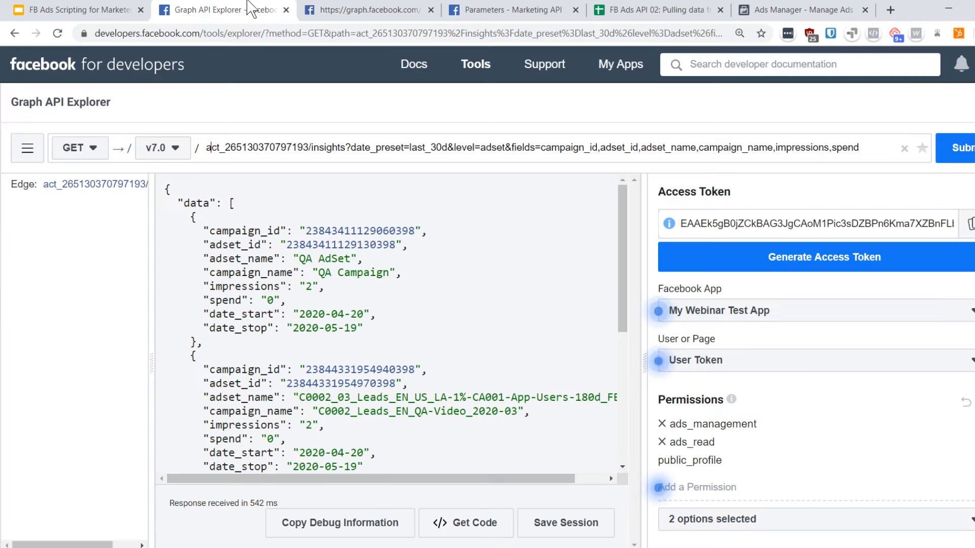
click(297, 150)
triple_click(308, 148)
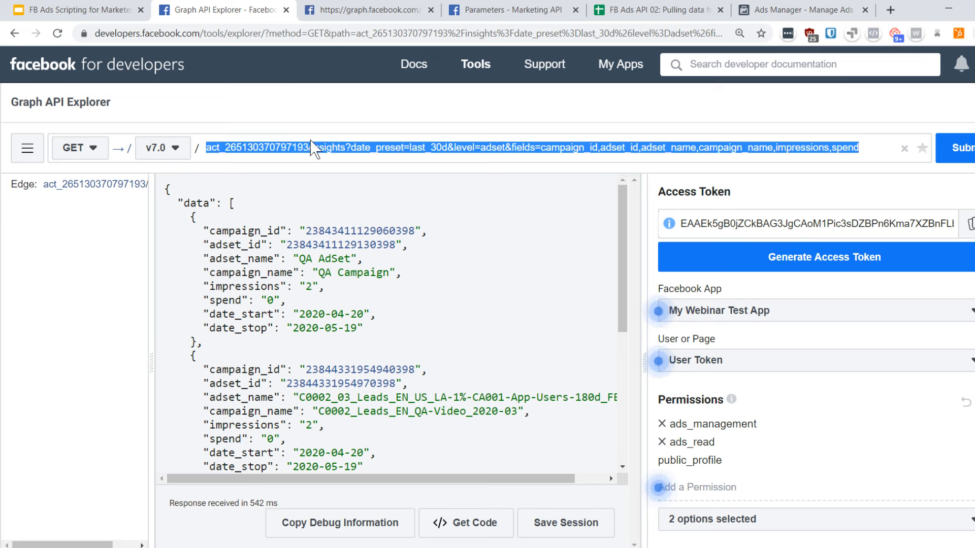
text(me)
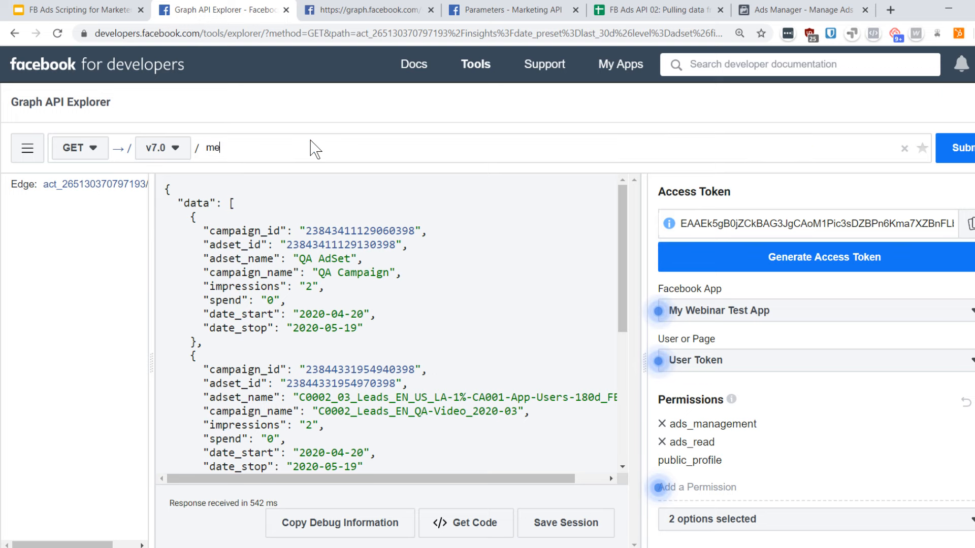
text(/permissions)
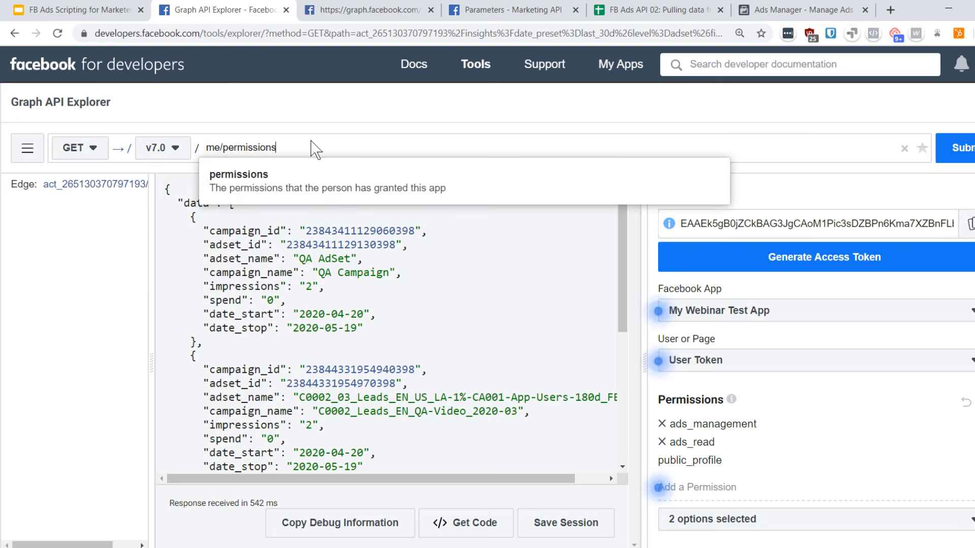
click(79, 148)
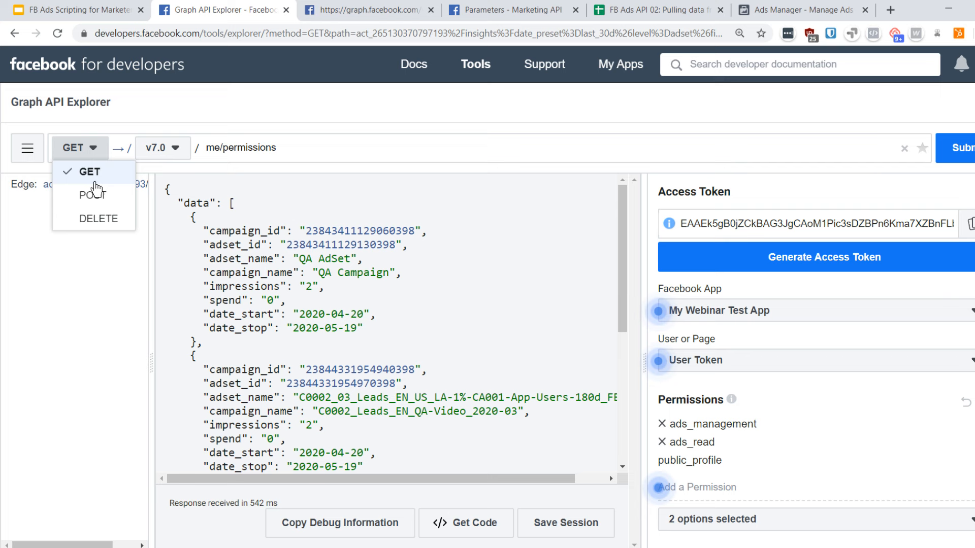
click(100, 219)
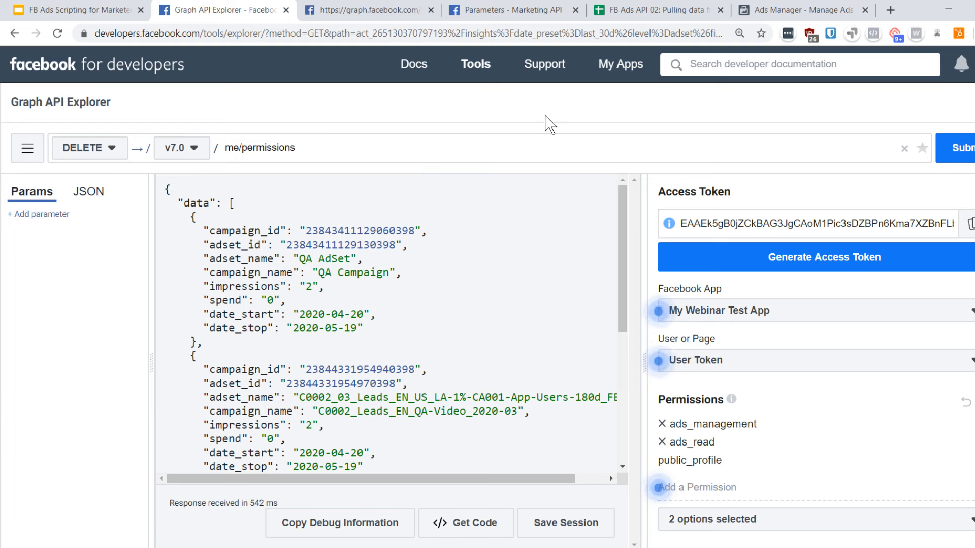
- Submit the DELETE request on me/permissions to revoke the app's permissions and check the response
drag(354, 147, 152, 157)
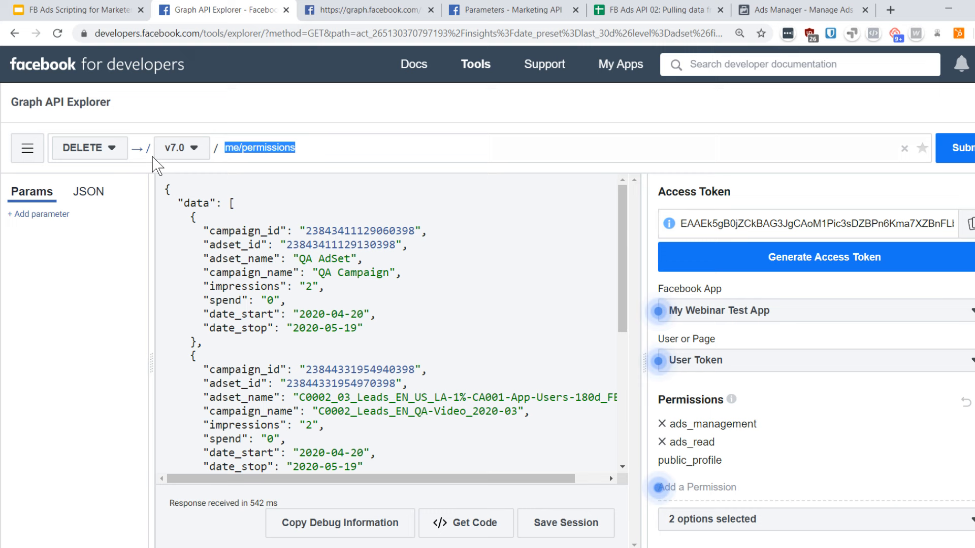
click(322, 146)
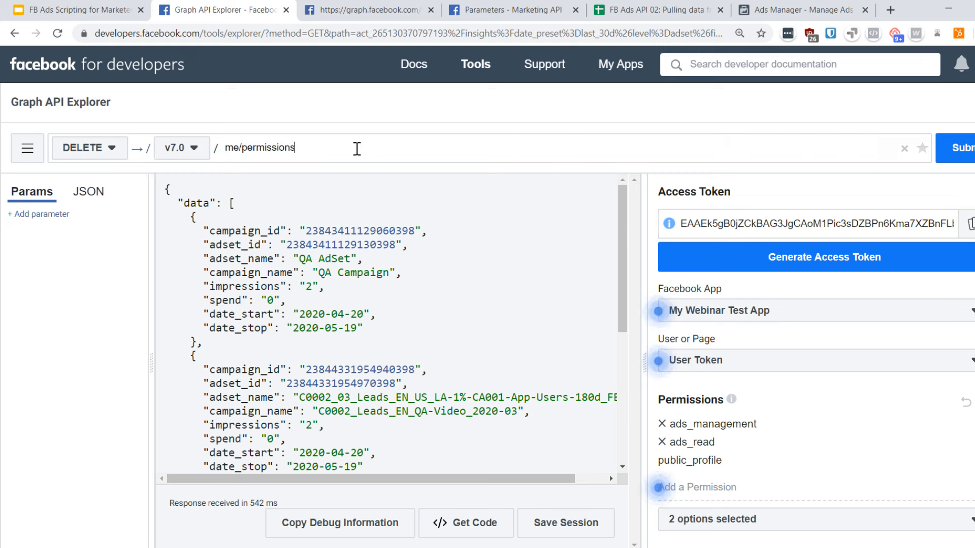
drag(356, 147, 214, 147)
click(285, 143)
click(971, 158)
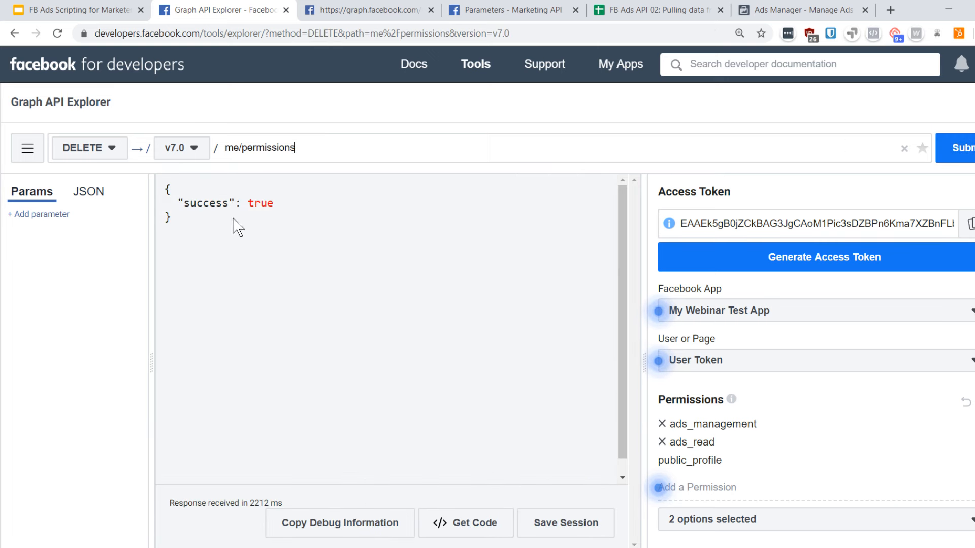
drag(179, 203, 286, 207)
click(285, 208)
- Set the Explorer's request method back to GET and reload the insights request URL in the browser to test the access token
click(109, 148)
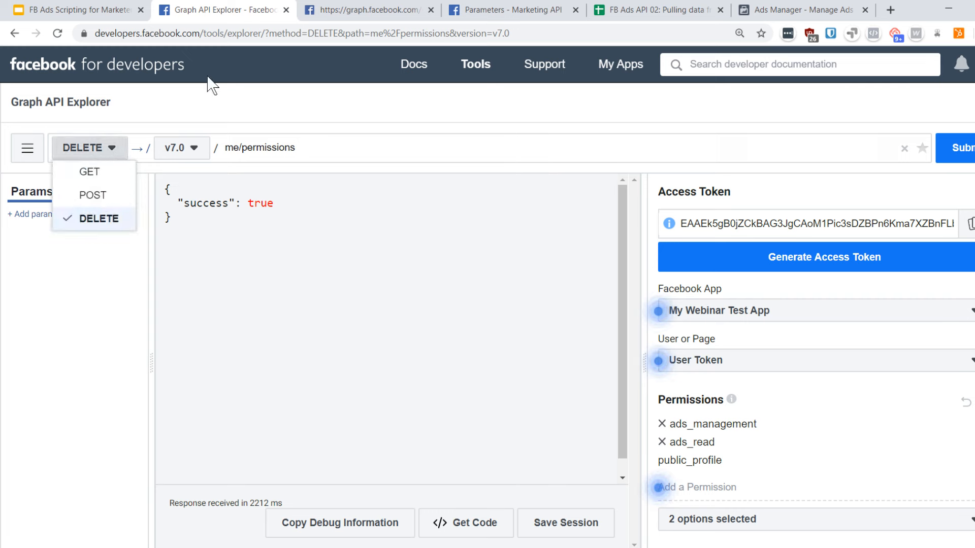
click(92, 172)
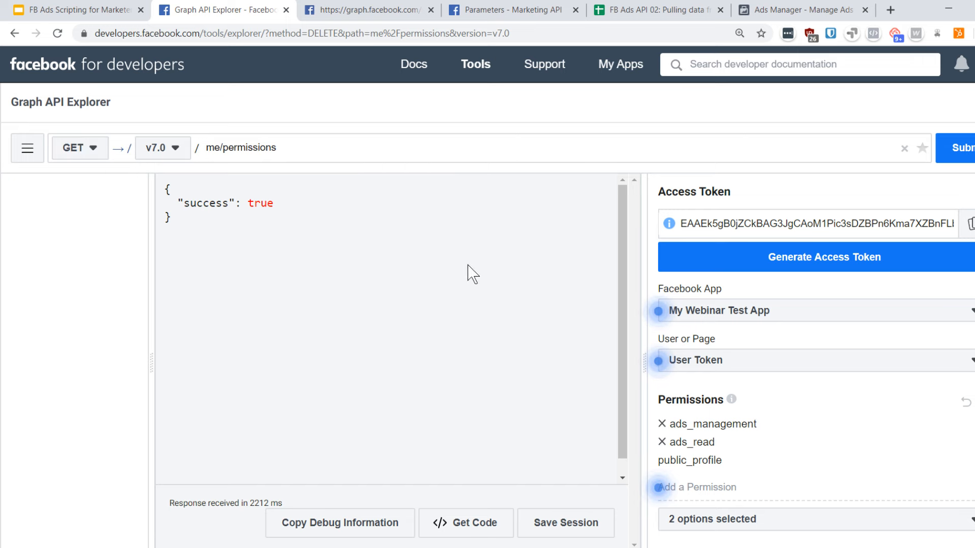
click(351, 9)
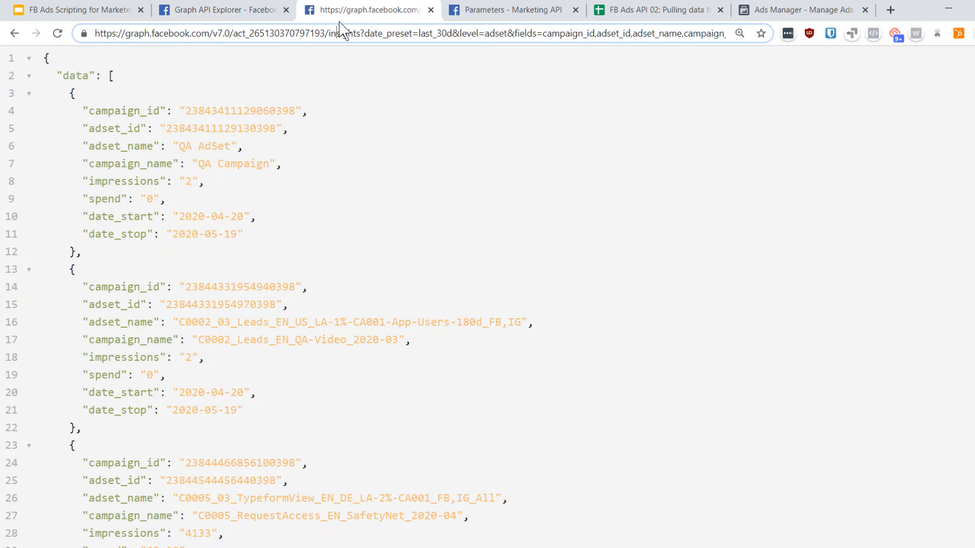
key(Return)
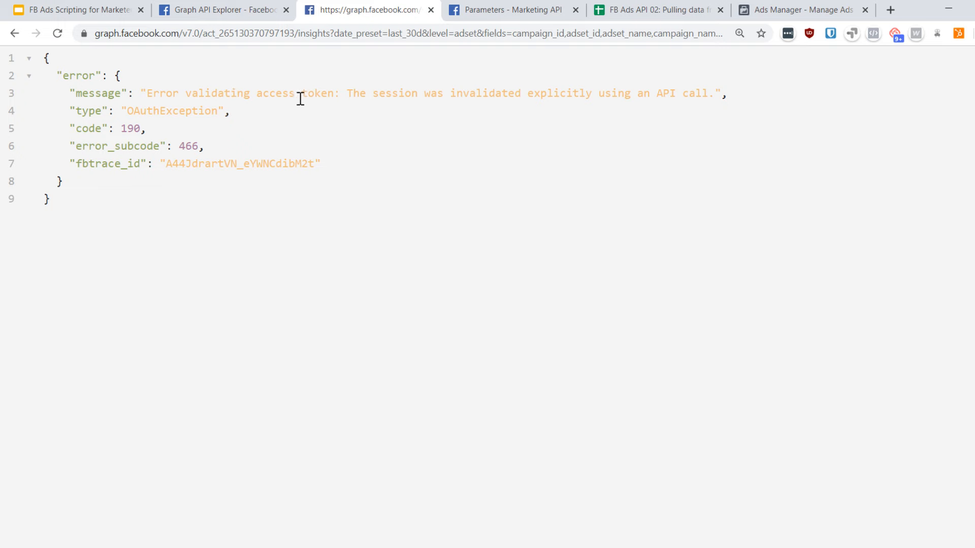
- Switch to the Graph API Explorer, generate a new user access token for My Webinar Test App and copy it
click(247, 10)
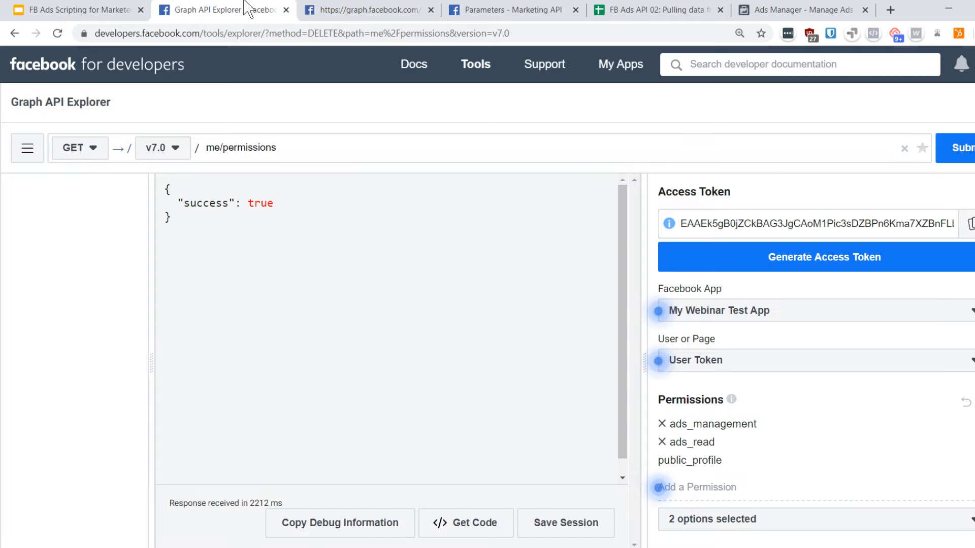
click(840, 270)
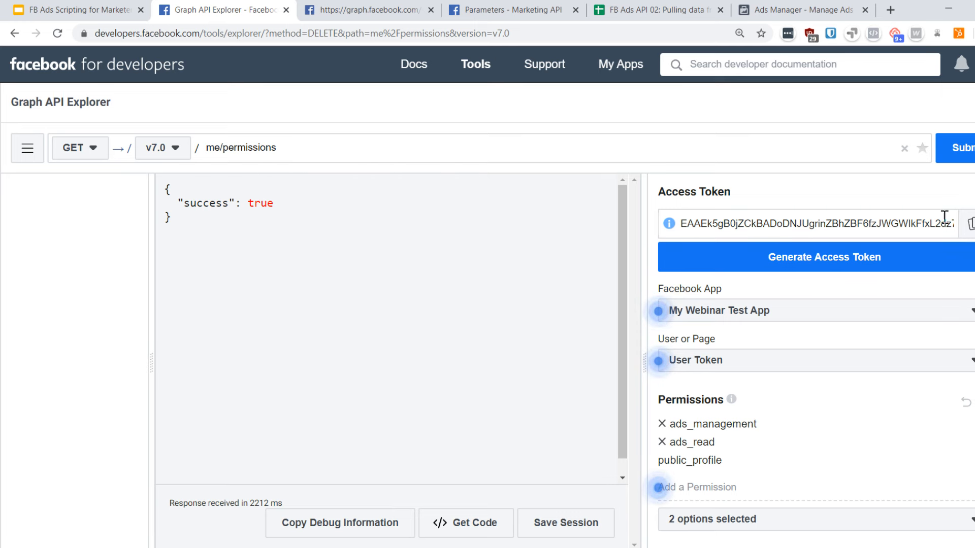
- Switch to the FB Ads API 02 spreadsheet in Google Sheets, add a new sheet and name it Helper
click(683, 16)
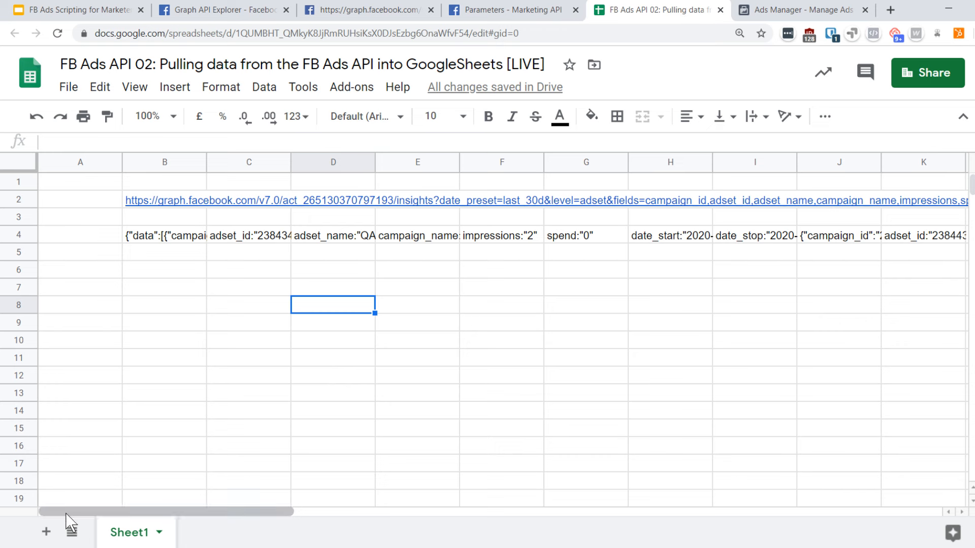
click(45, 533)
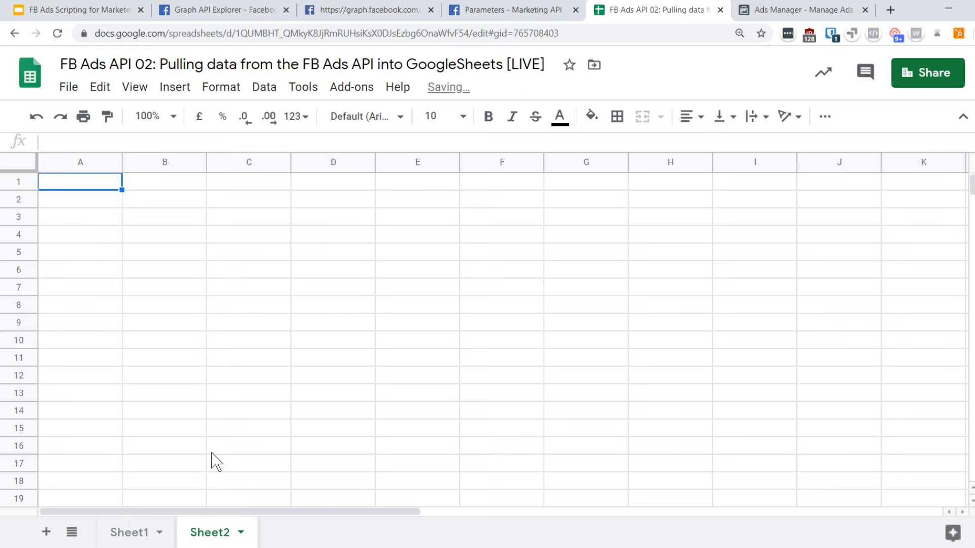
double_click(226, 534)
text(Helper)
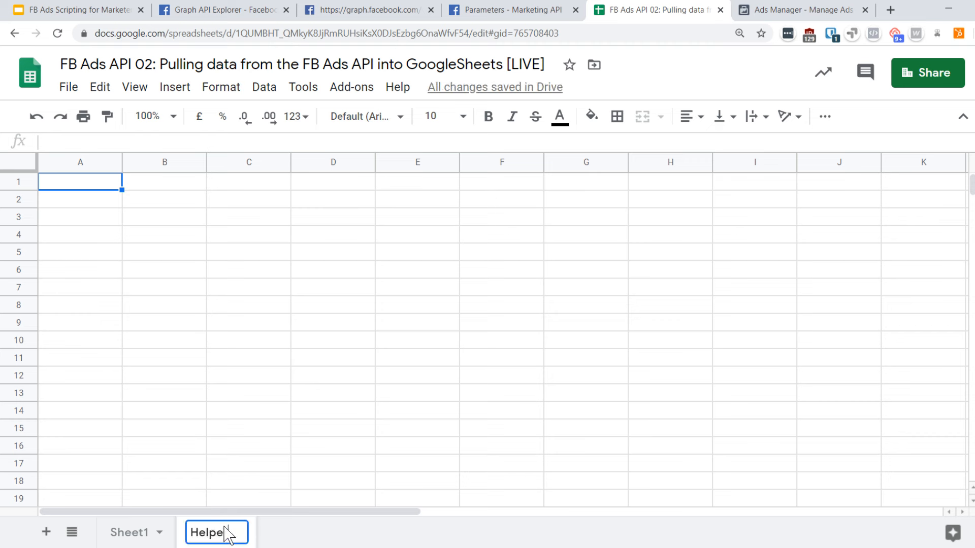
key(Return)
- Enter the label ACCESS_TOKEN in cell A1 of the Helper sheet and widen column A to fit it
click(131, 282)
click(94, 187)
text(A)
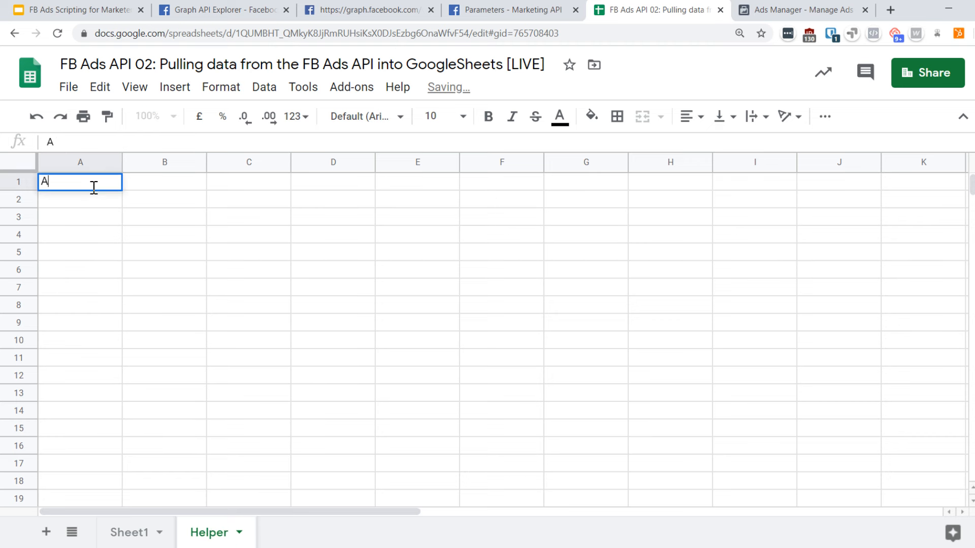
text(CCESS_)
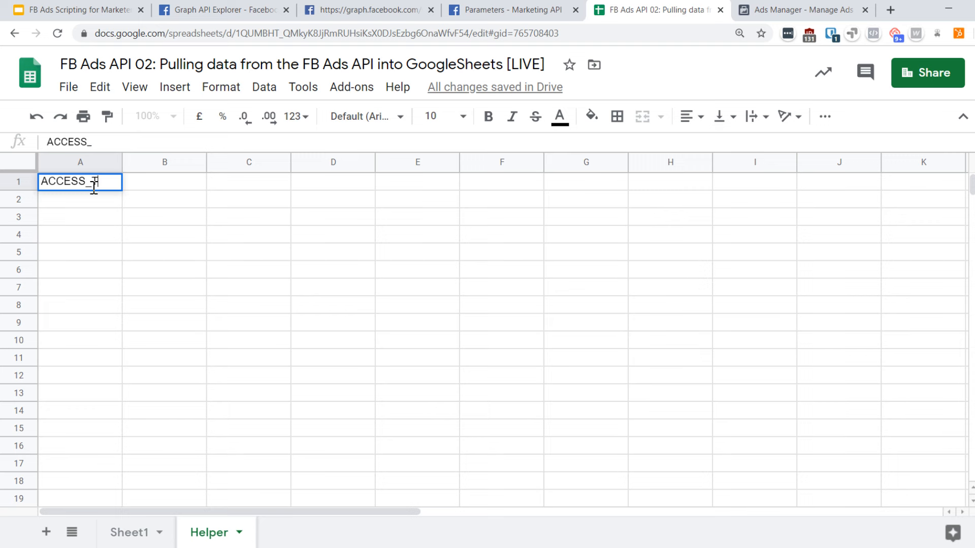
text(TOKEN)
key(Return)
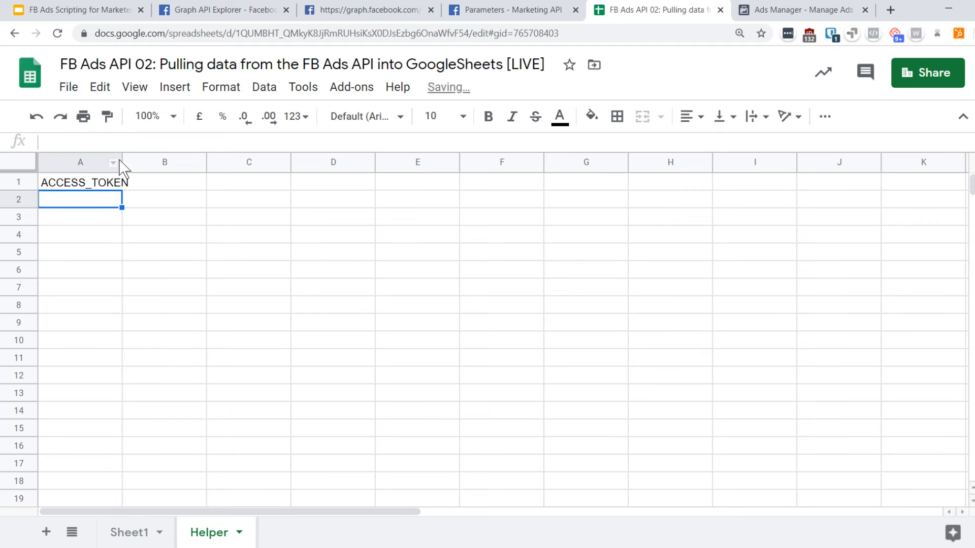
drag(122, 157, 138, 158)
- Paste the new access token into cell B1 of the Helper sheet and set the cell's text wrapping to clip
click(170, 181)
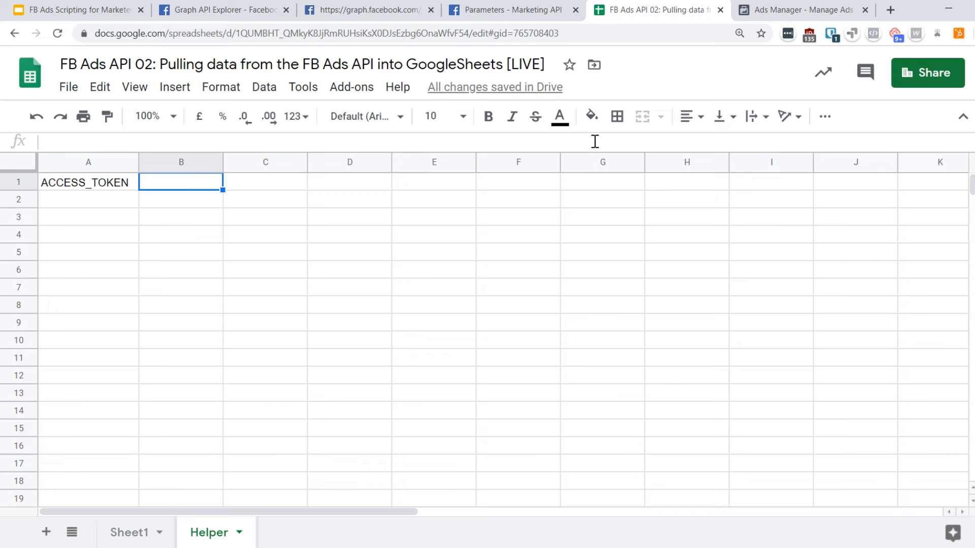
key(ctrl+v)
click(757, 116)
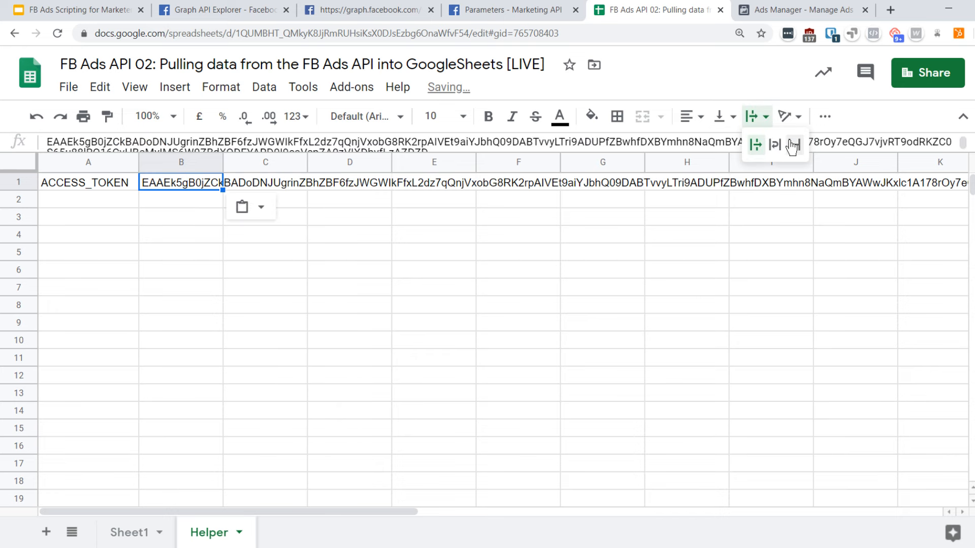
click(795, 143)
click(350, 249)
click(102, 183)
click(184, 186)
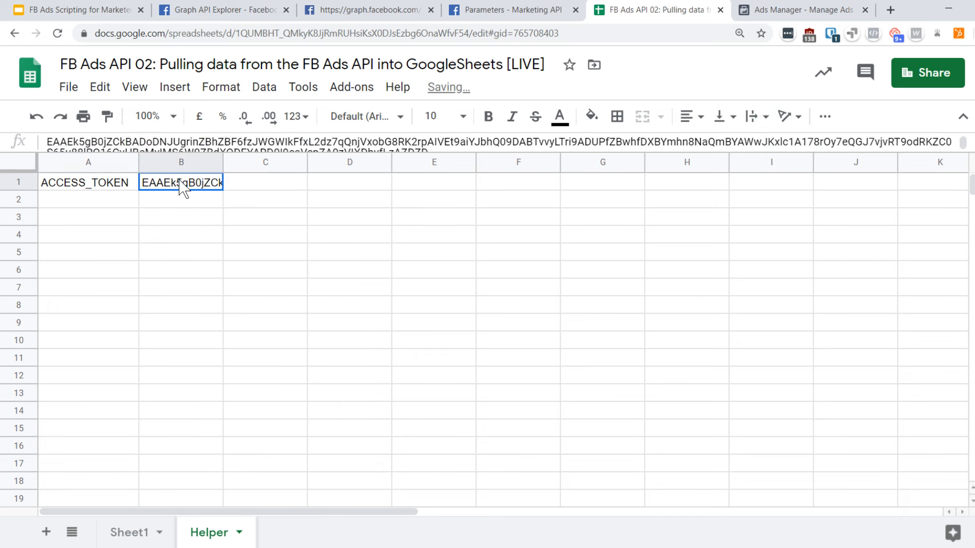
click(183, 203)
click(183, 184)
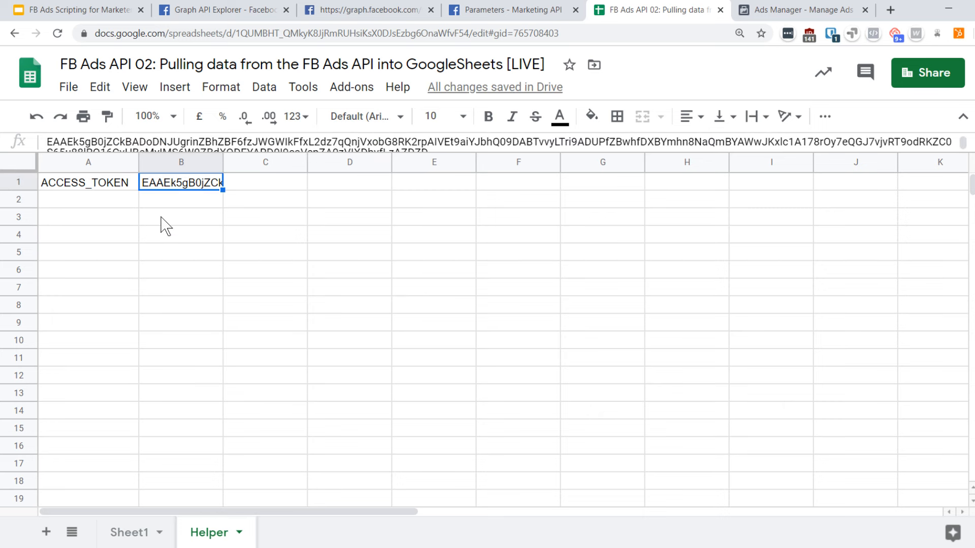
click(448, 206)
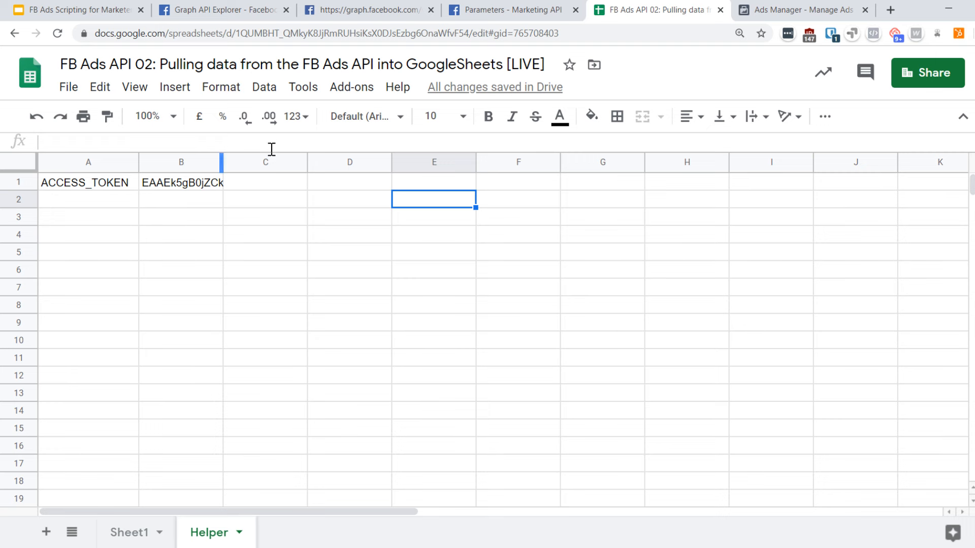
- Create a named range called ACCESS_TOKEN that refers to Helper!B1
click(264, 180)
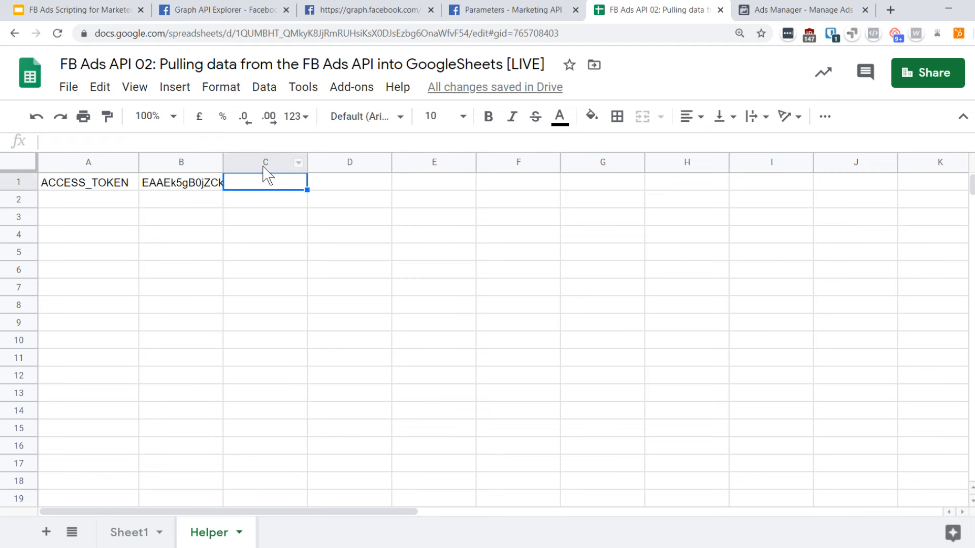
click(264, 89)
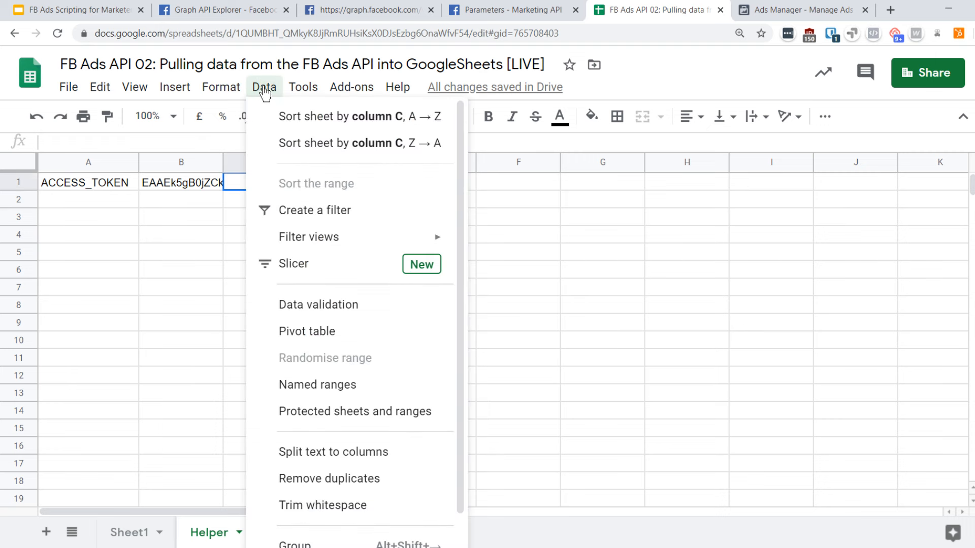
click(322, 388)
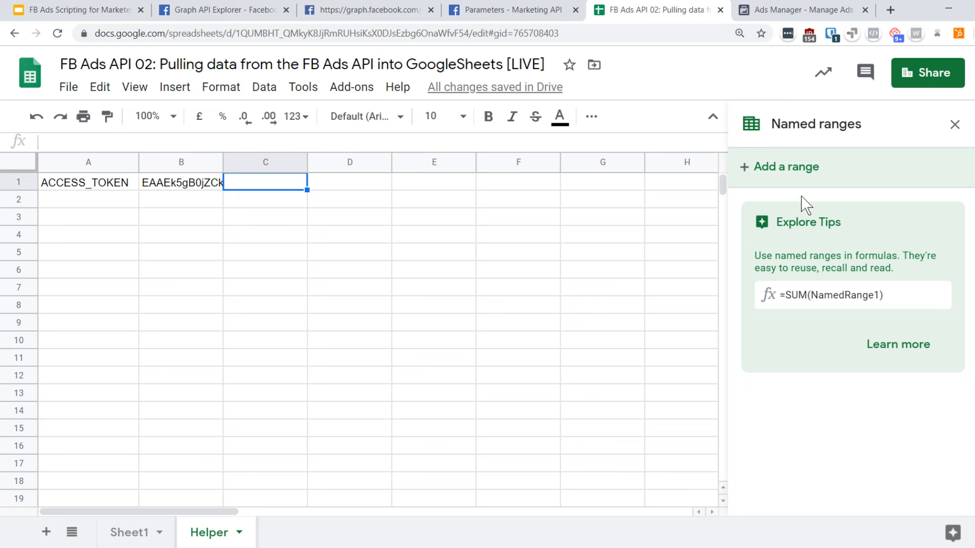
click(785, 167)
click(817, 217)
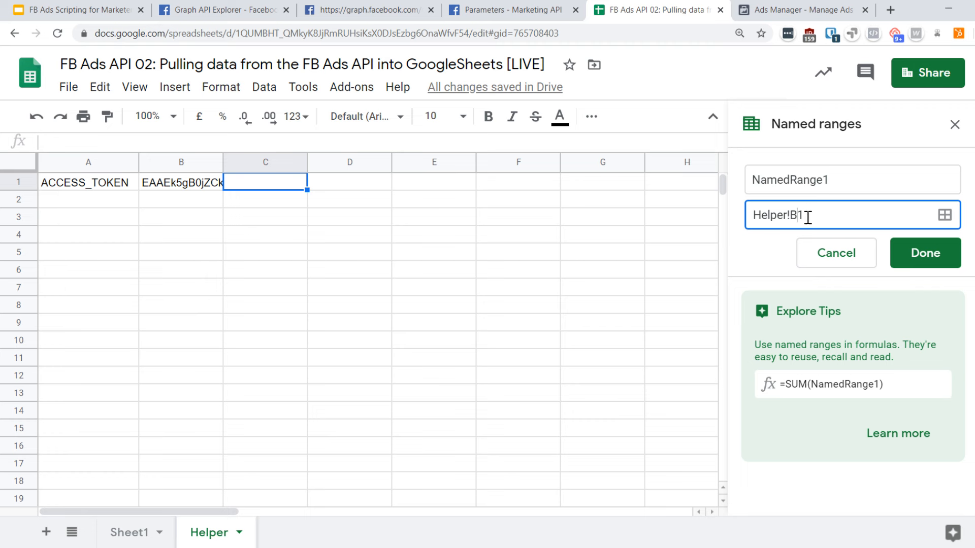
click(842, 182)
text(ACE)
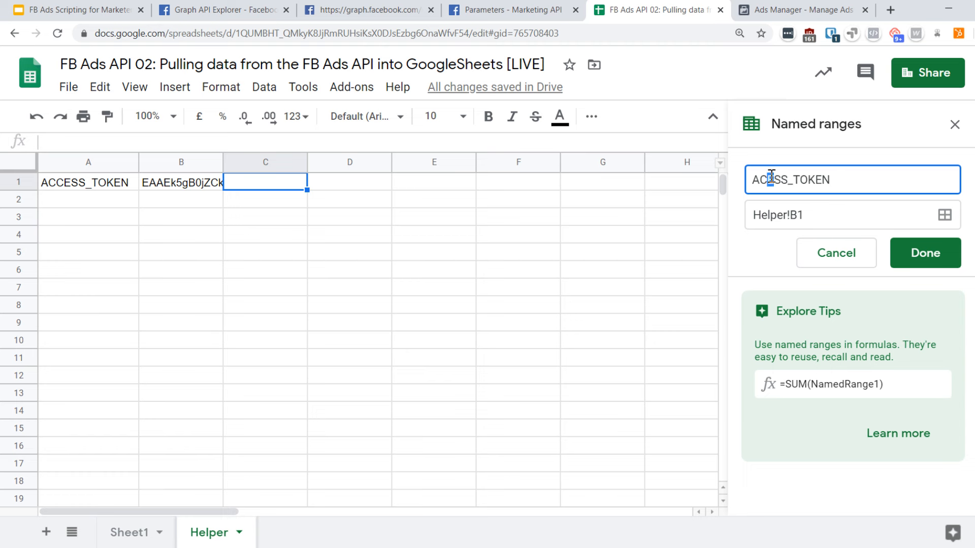
text(C)
click(943, 254)
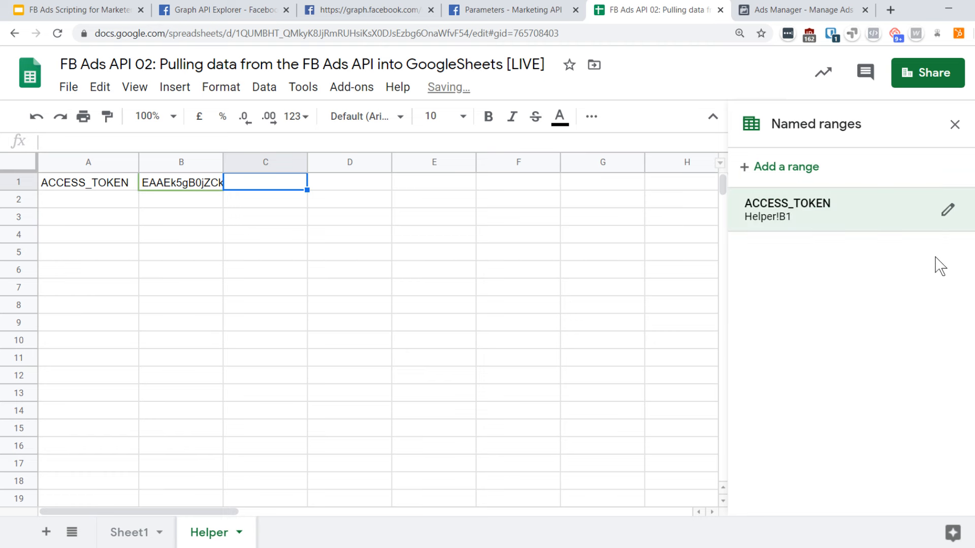
click(323, 281)
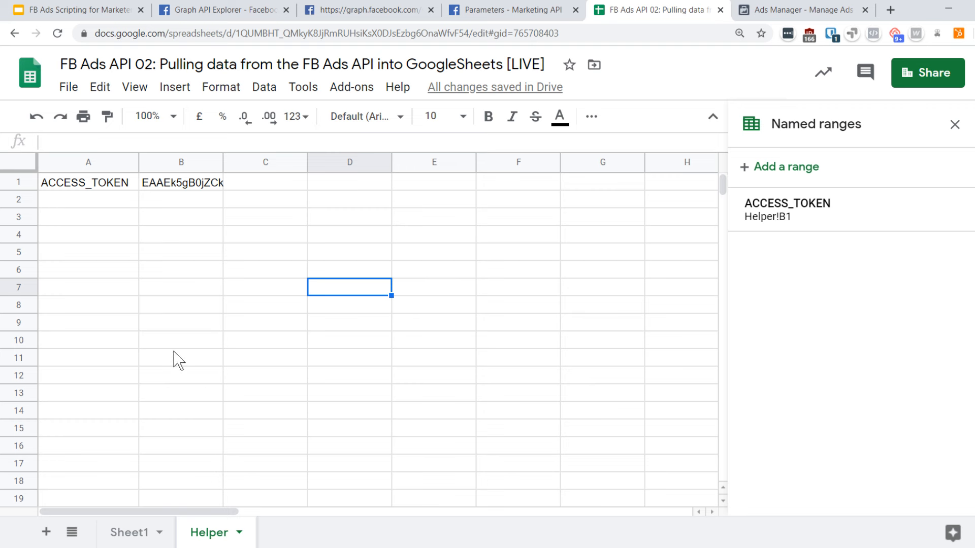
- Replace the old token at the end of the insights URL in Sheet1 cell B2 with ACCESS_TOKEN
click(132, 533)
click(179, 200)
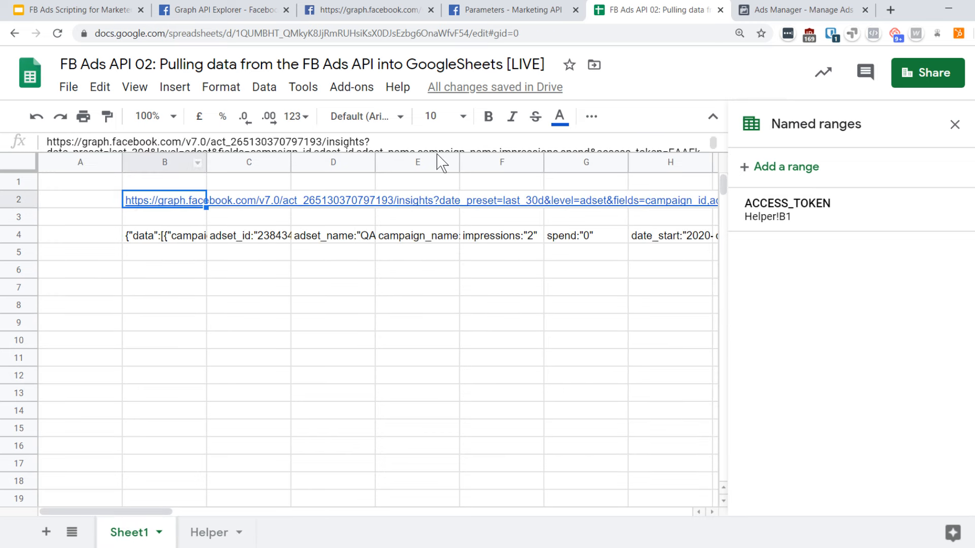
drag(441, 154, 457, 188)
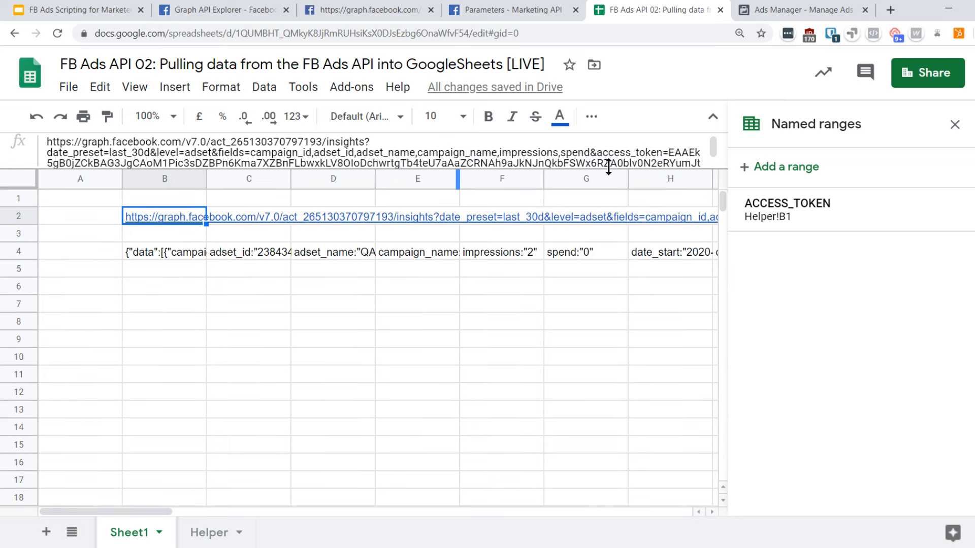
drag(673, 152, 721, 233)
key(BackSpace)
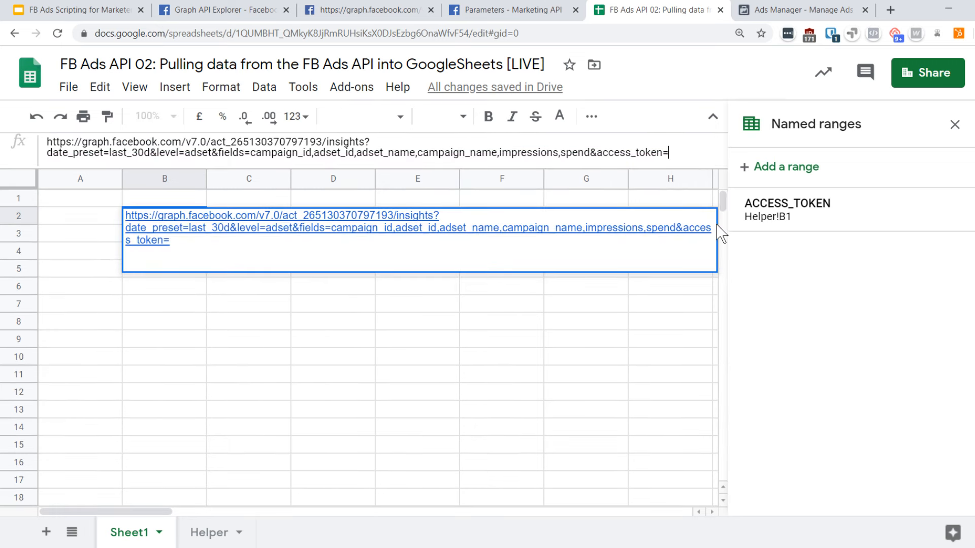
text(ACCESS_TOKEN)
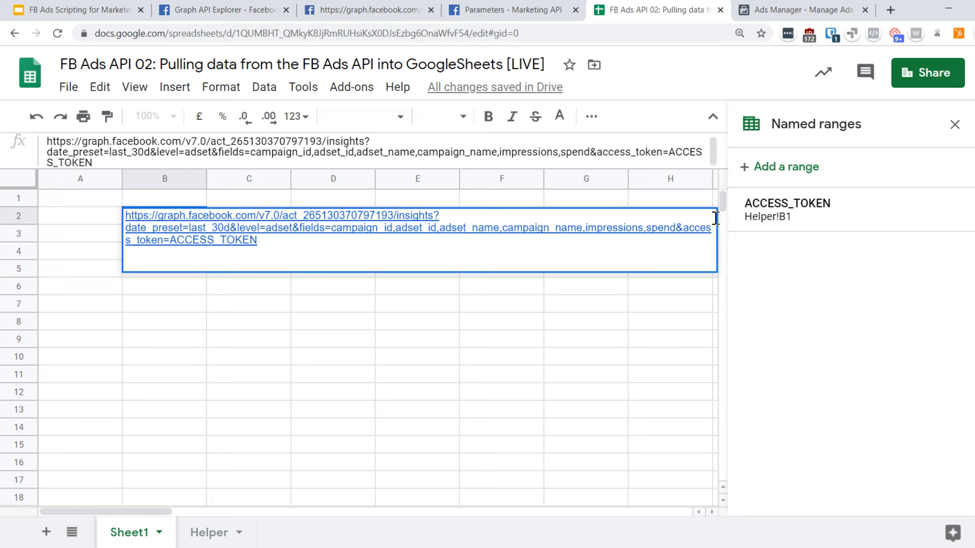
key(Return)
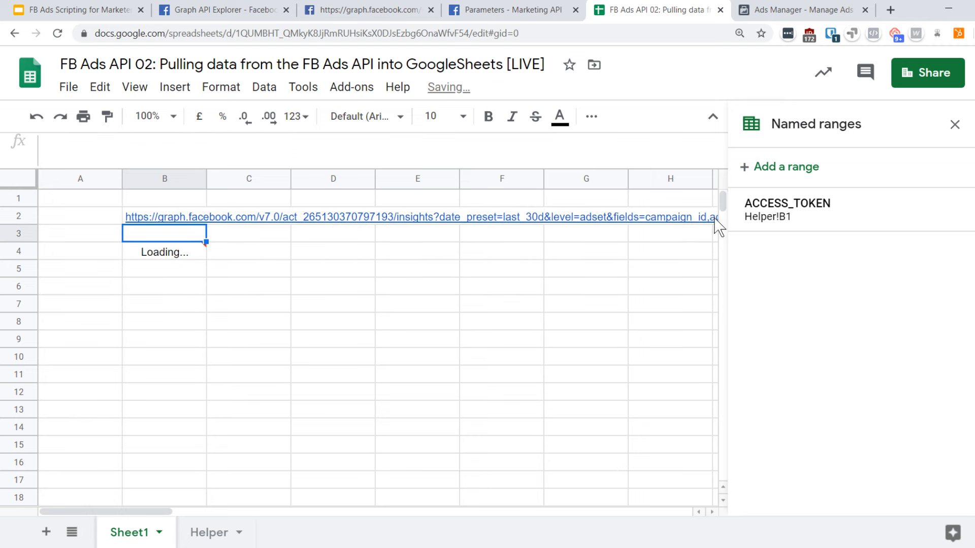
- Turn Sheet1 cell B2 into a formula that joins the quoted insights URL, ending in access_token=, with the ACCESS_TOKEN named range using &
key(Up)
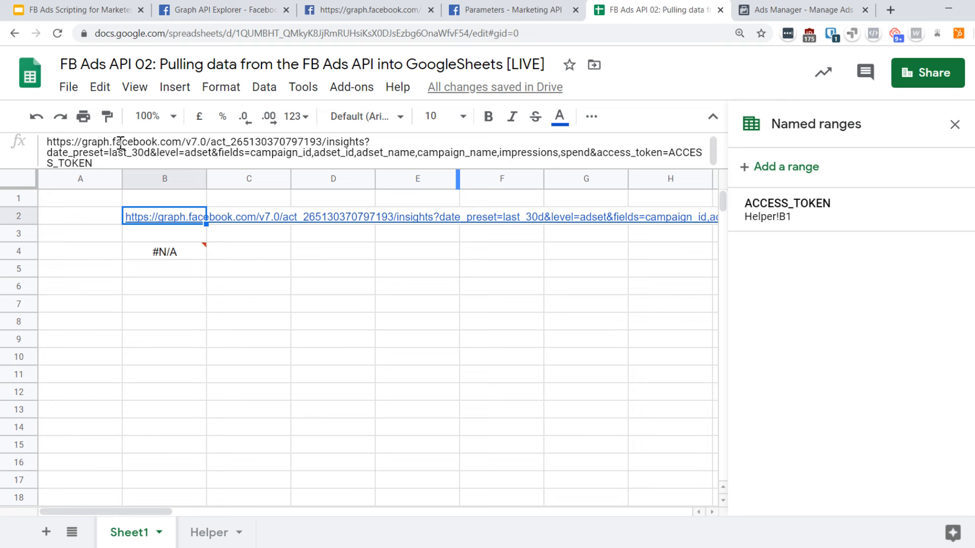
click(171, 260)
click(172, 286)
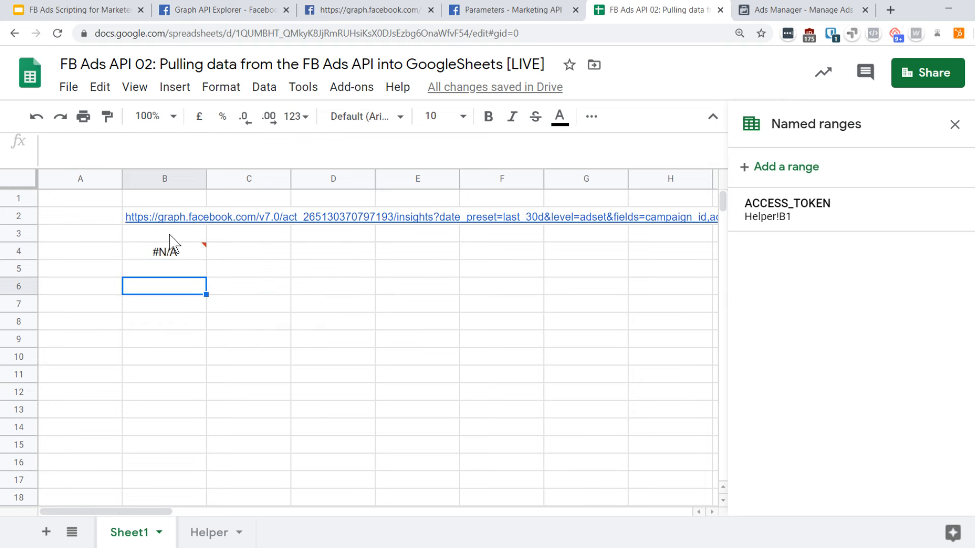
click(152, 215)
click(63, 138)
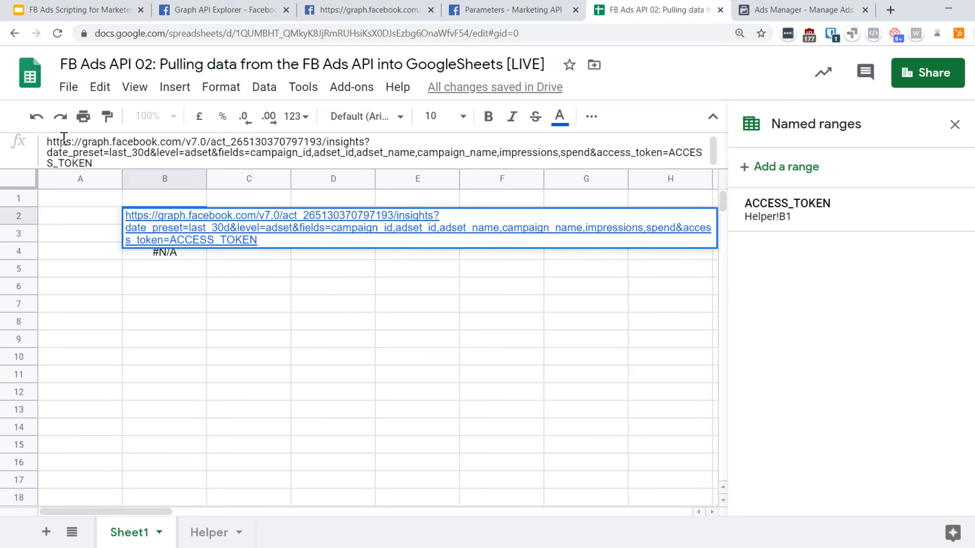
text(=")
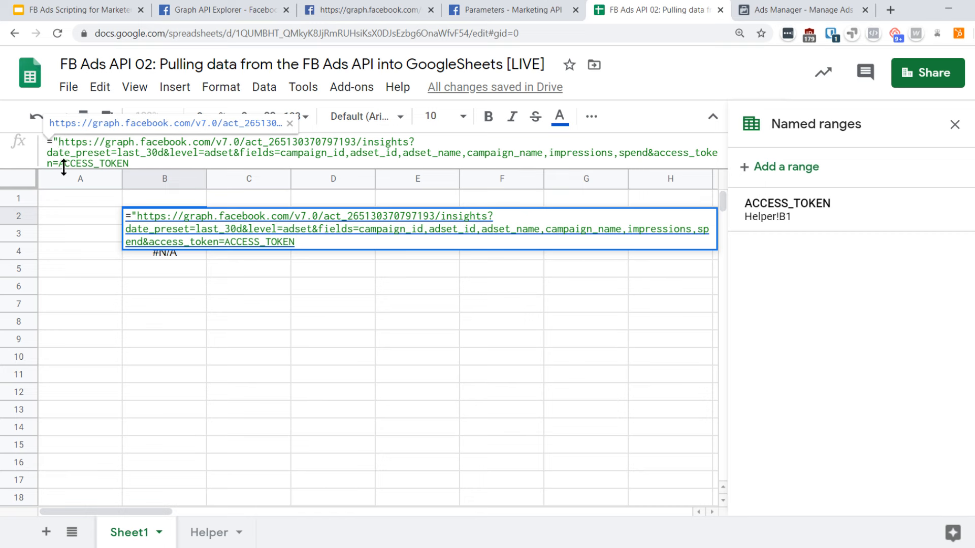
drag(63, 167, 59, 163)
drag(143, 162, 127, 177)
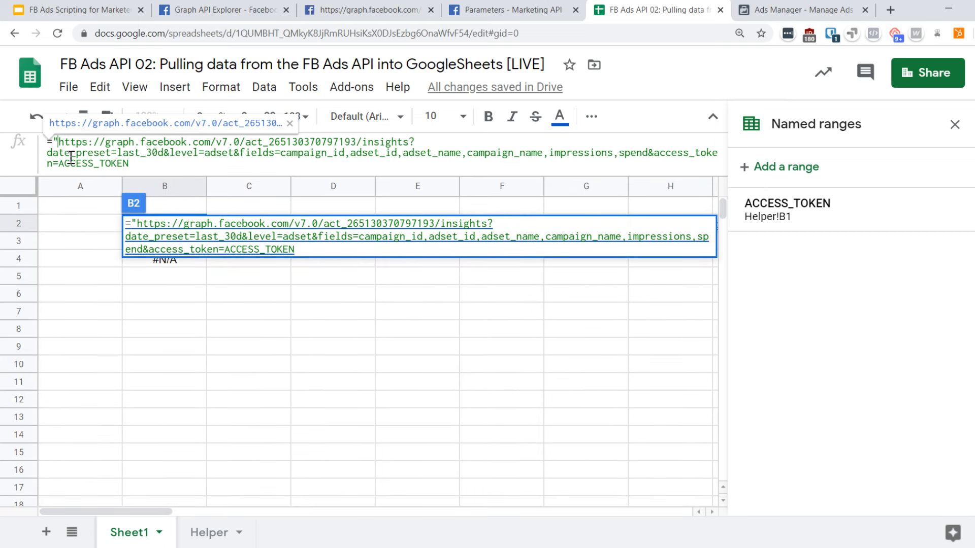
text("&)
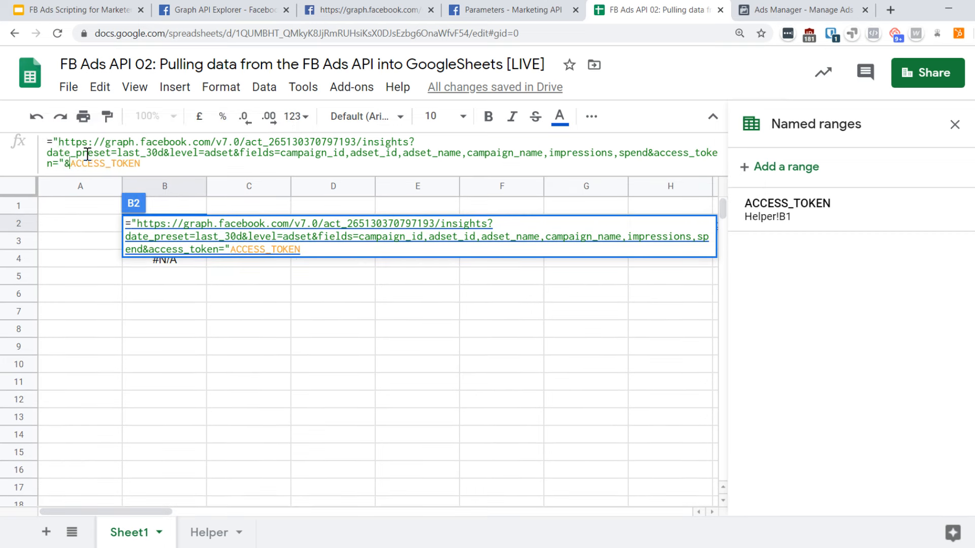
drag(165, 164, 71, 165)
click(83, 165)
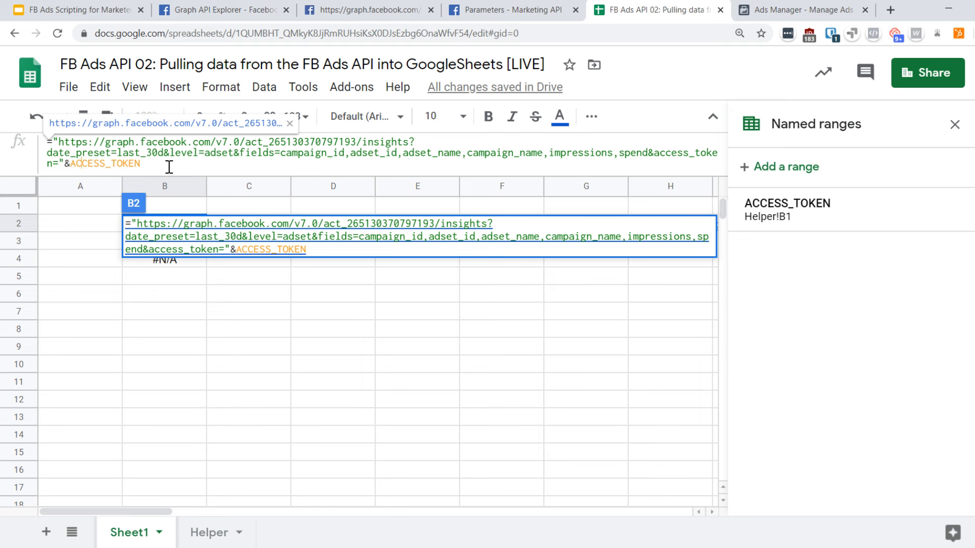
key(Return)
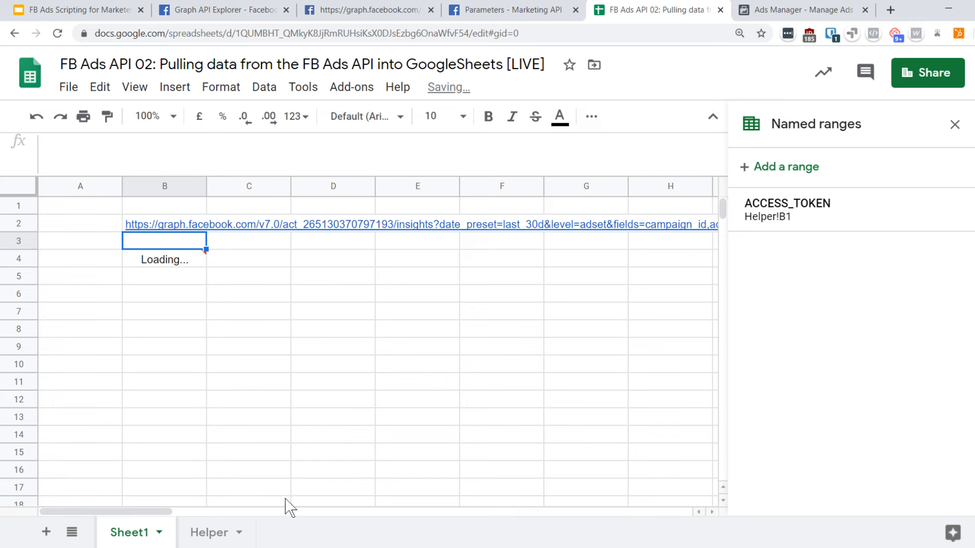
drag(129, 512, 109, 526)
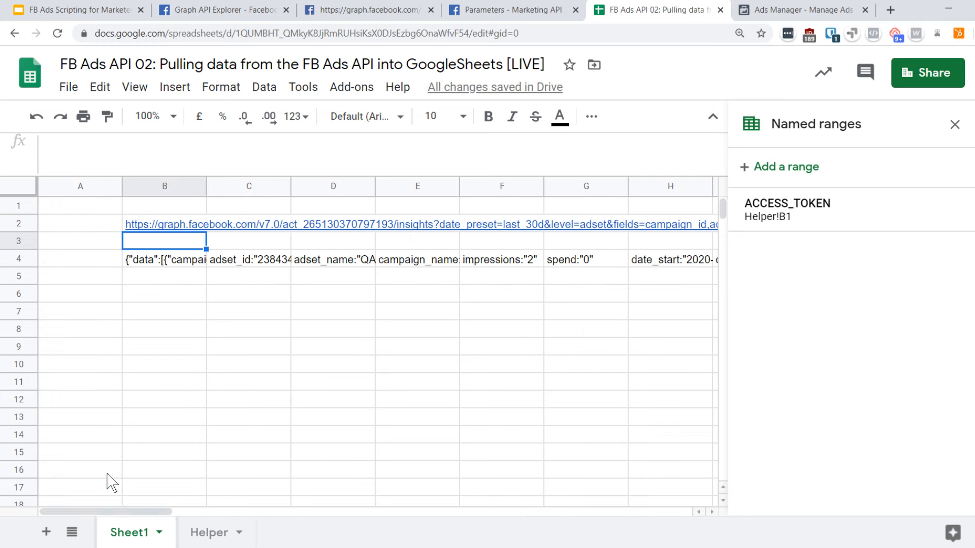
click(190, 299)
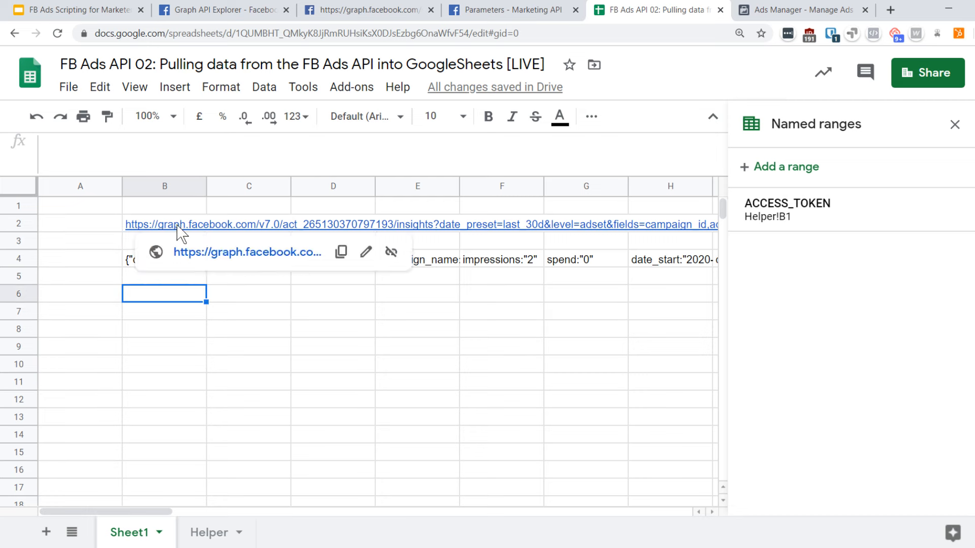
- Replace the B2 reference inside the IMPORTDATA formula in Sheet1 cell B4 with B2's quoted insights URL joined to ACCESS_TOKEN
click(178, 232)
drag(153, 164, 50, 142)
key(ctrl+c)
key(BackSpace)
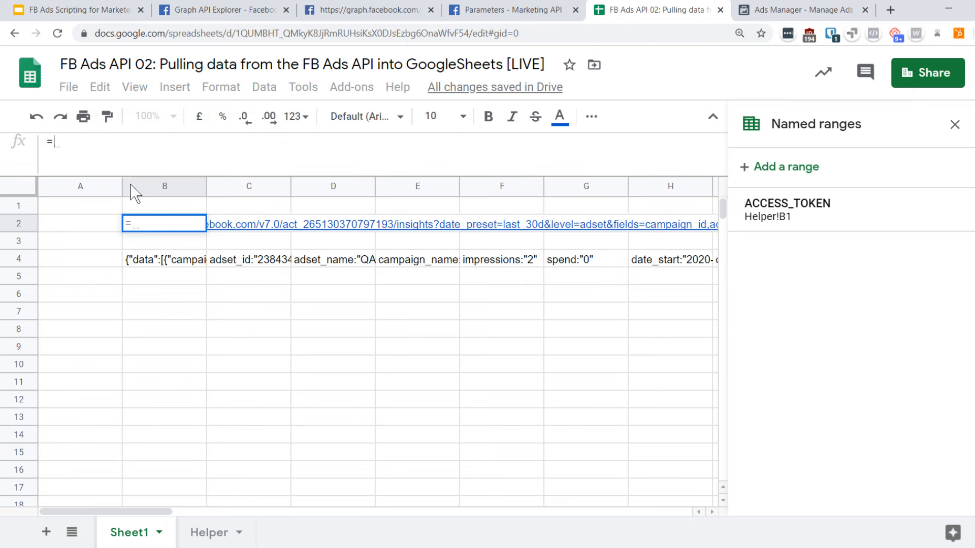
click(152, 269)
key(Escape)
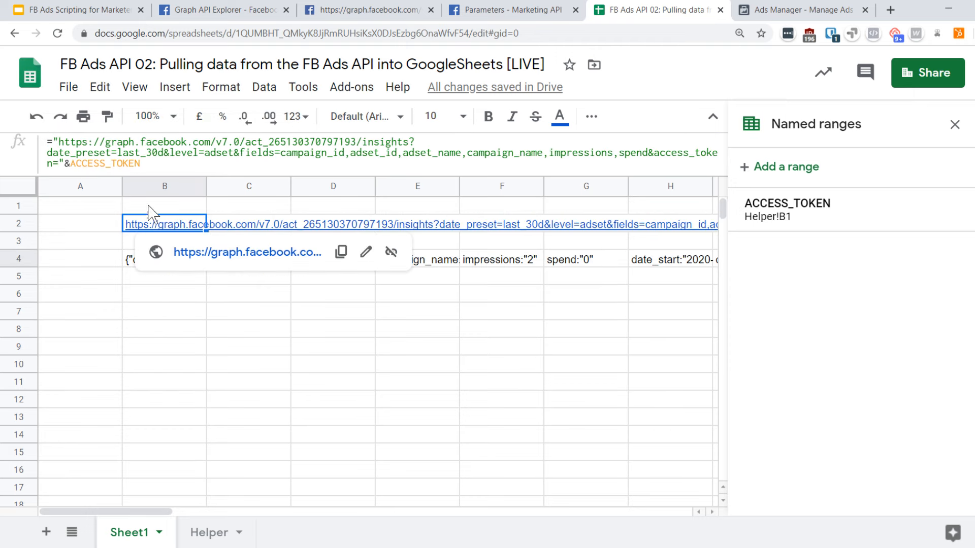
click(173, 272)
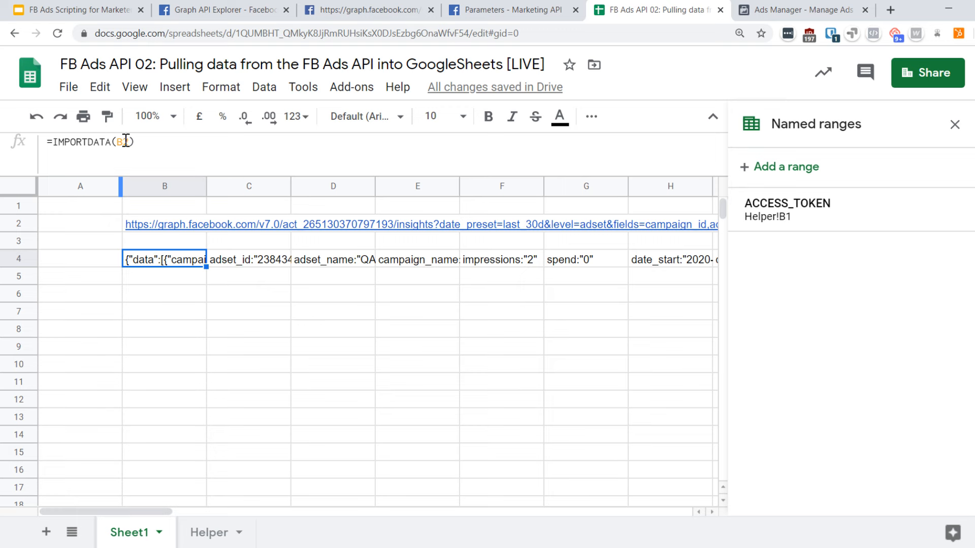
double_click(125, 142)
key(ctrl+v)
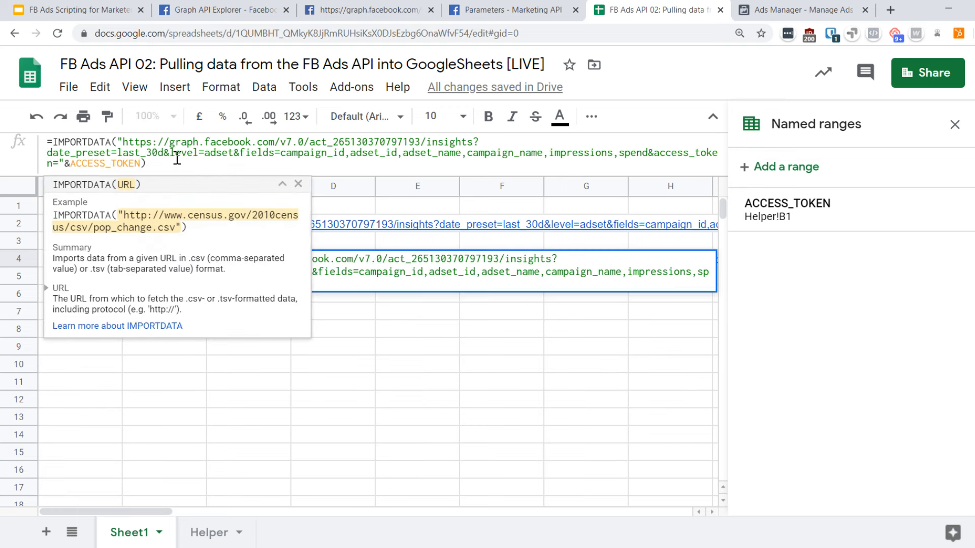
key(Return)
- Clear Sheet1 cell B2 and dismiss the named ranges pane
click(171, 229)
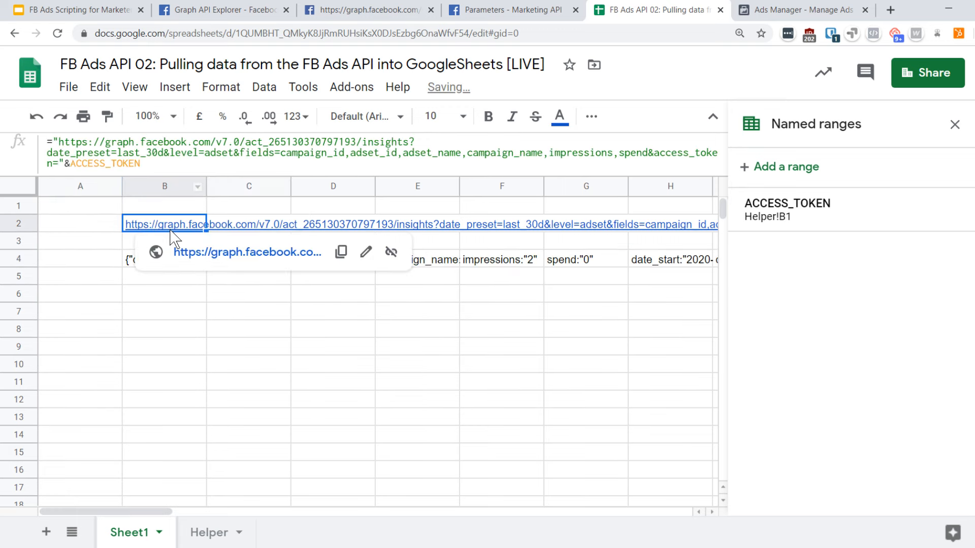
key(Delete)
click(954, 124)
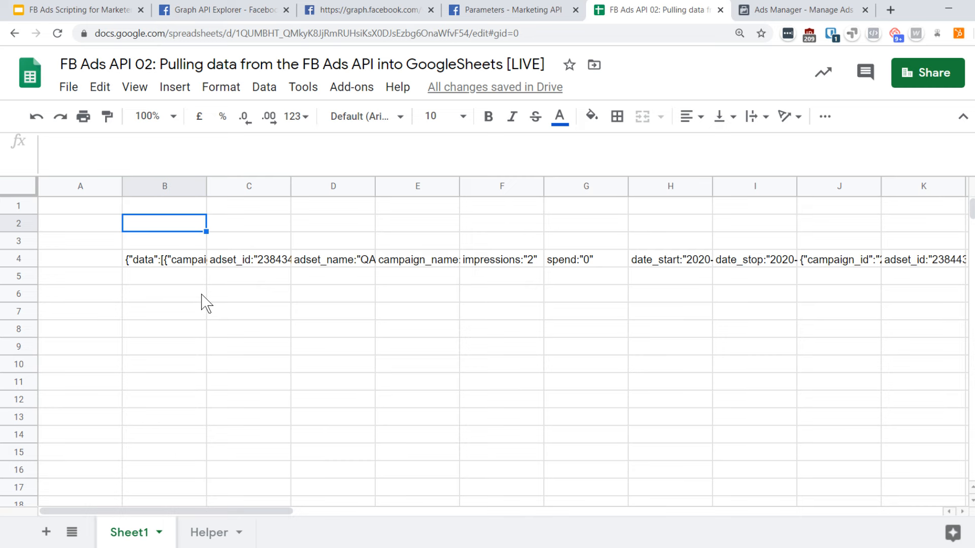
- Copy the ImportJSON.gs GitHub link from the Agenda slide's speaker notes and open it in a new browser tab
click(68, 9)
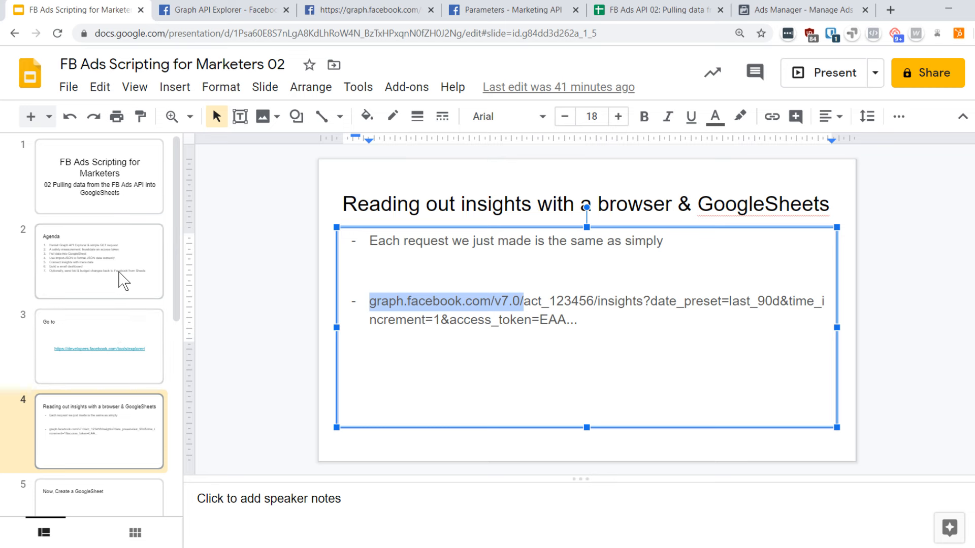
click(122, 280)
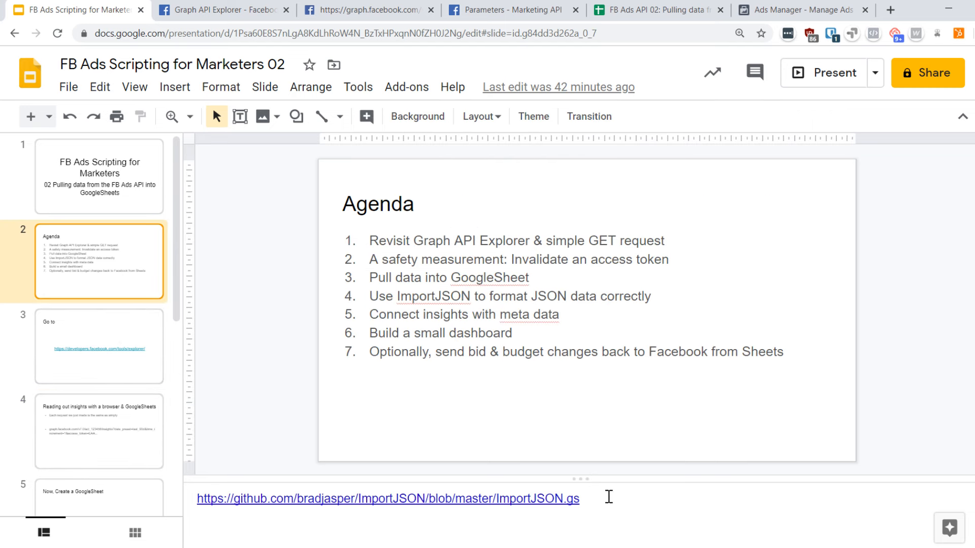
drag(609, 497, 194, 502)
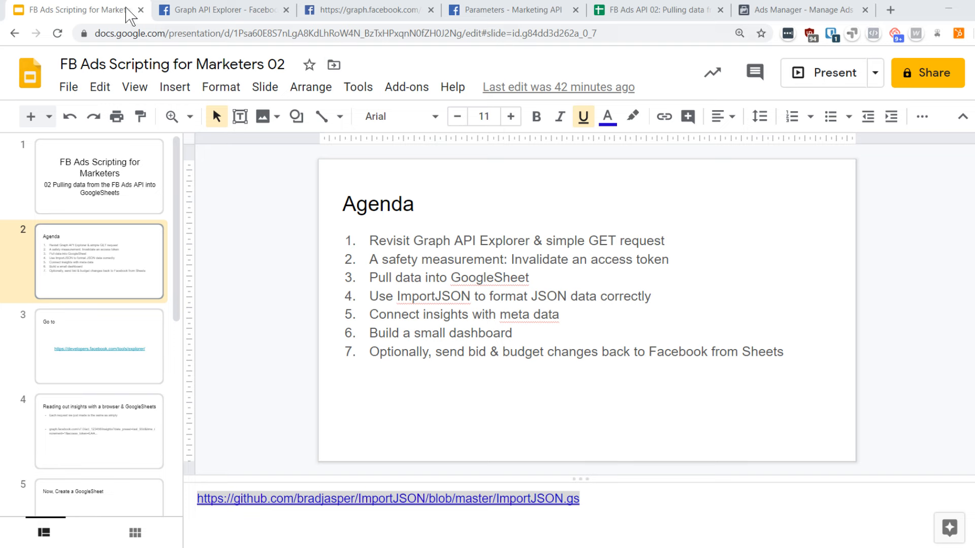
click(890, 9)
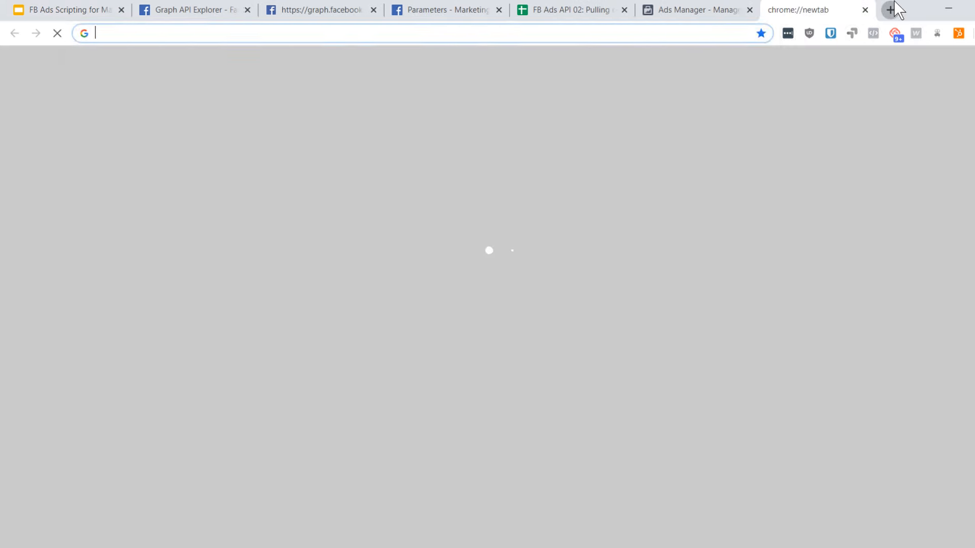
key(ctrl+v)
key(Return)
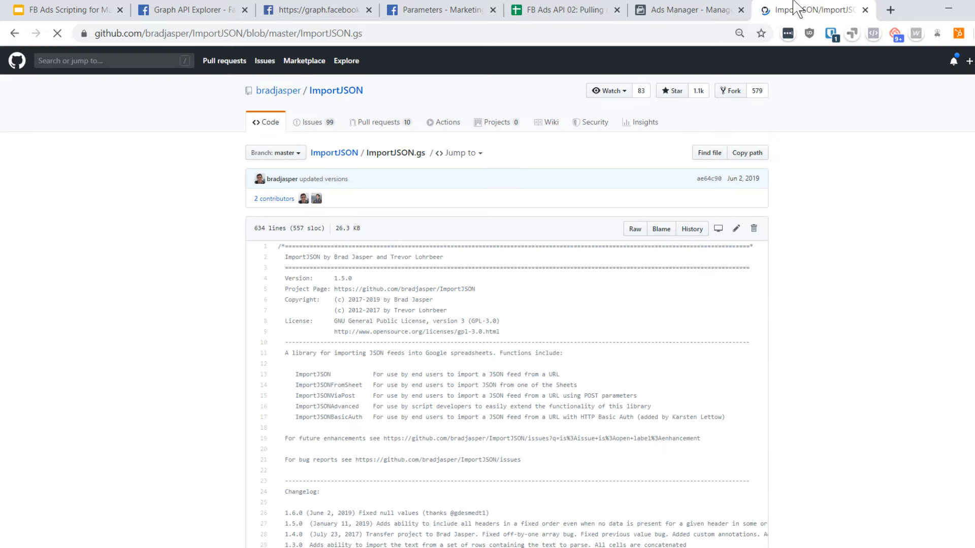
- Copy the entire ImportJSON.gs source code from its first comment line to the final closing brace
scroll(206, 266, down, 1)
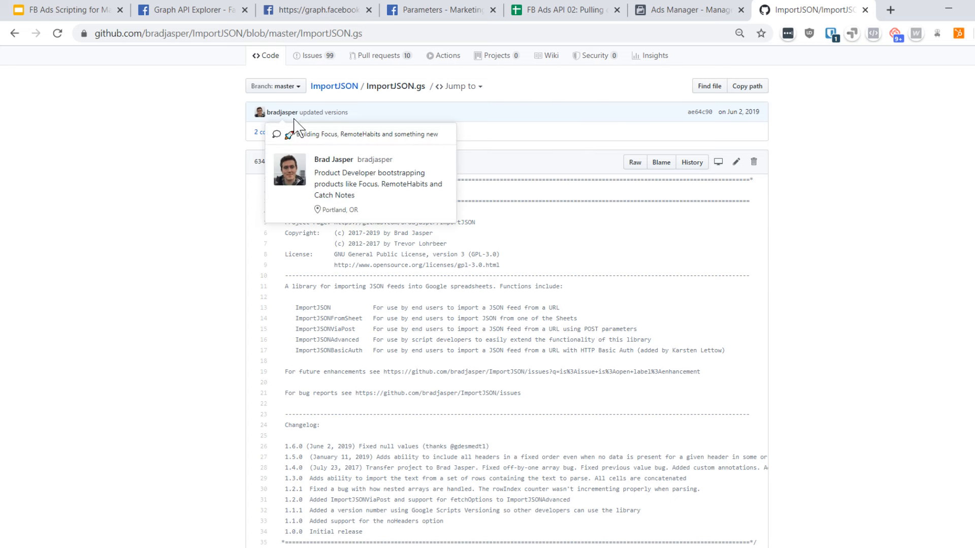
mouse_move(290, 121)
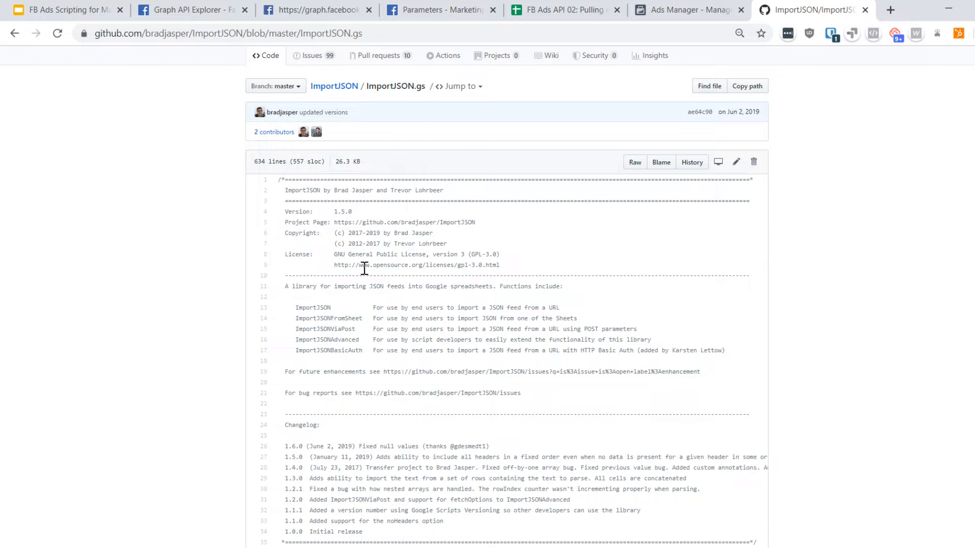
drag(281, 180, 303, 447)
scroll(322, 231, down, 20)
scroll(402, 250, down, 20)
scroll(355, 254, down, 20)
scroll(422, 259, down, 20)
scroll(433, 276, down, 20)
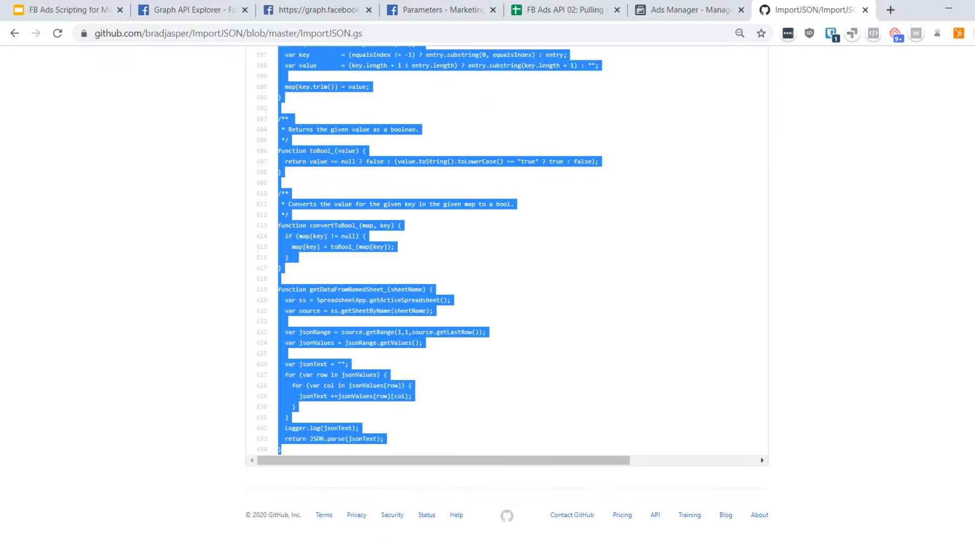
scroll(507, 254, up, 20)
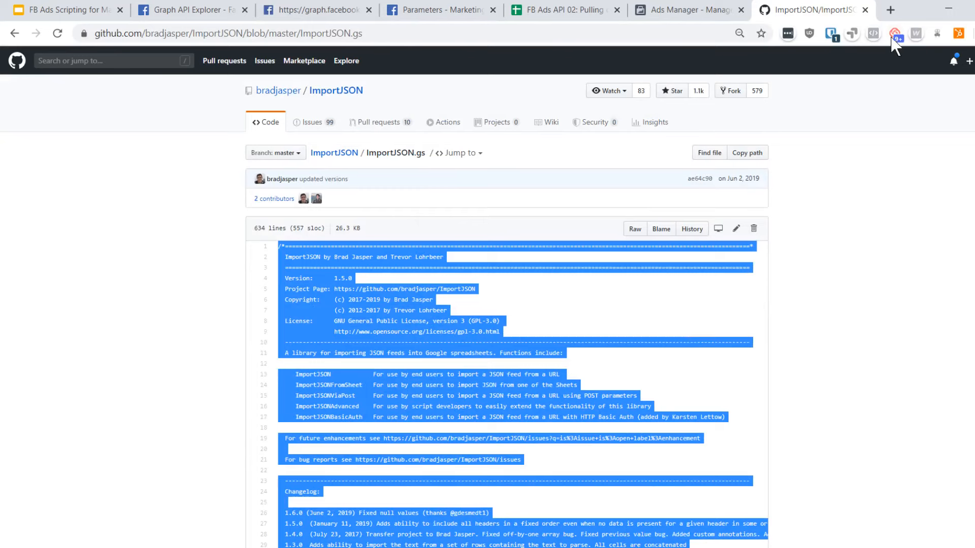
- Return to the FB Ads API 02 spreadsheet and open its script editor
click(584, 9)
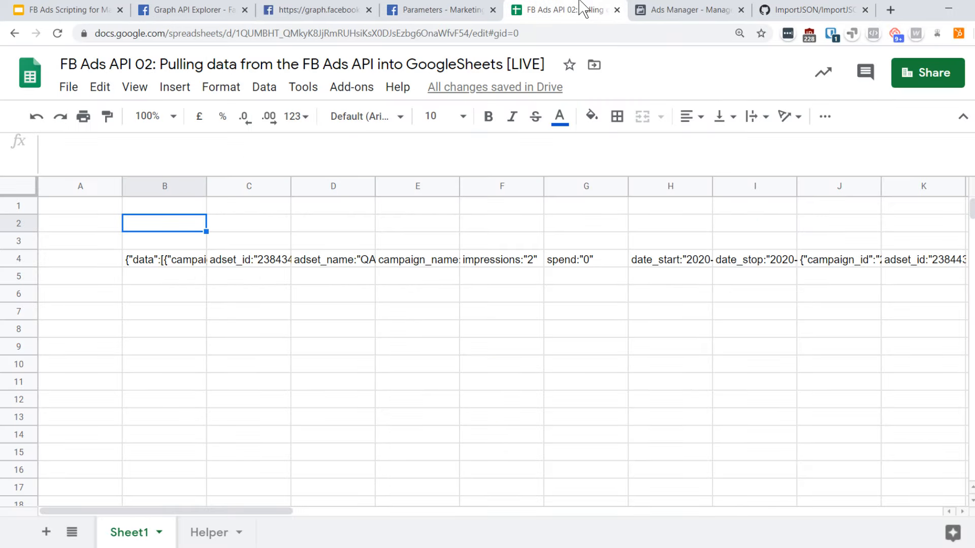
click(265, 87)
mouse_move(304, 96)
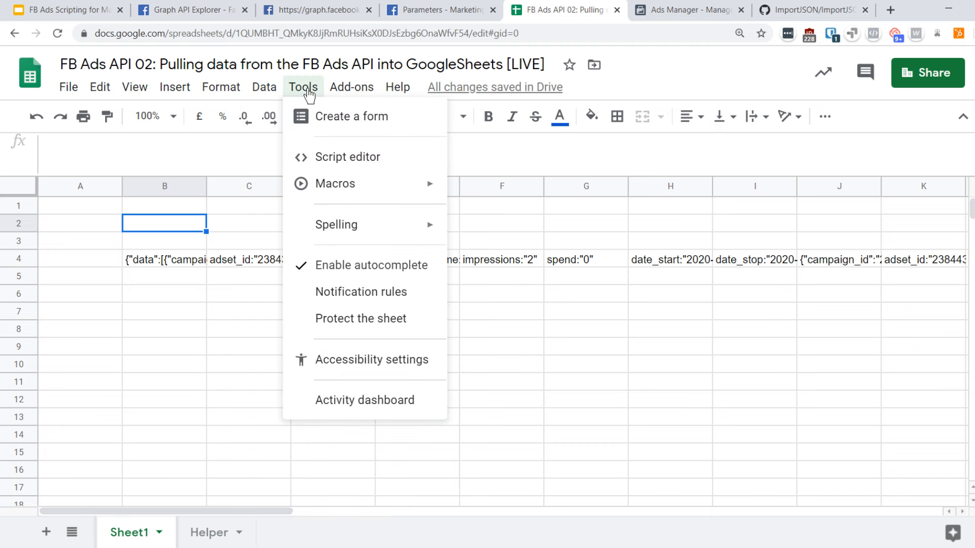
click(336, 158)
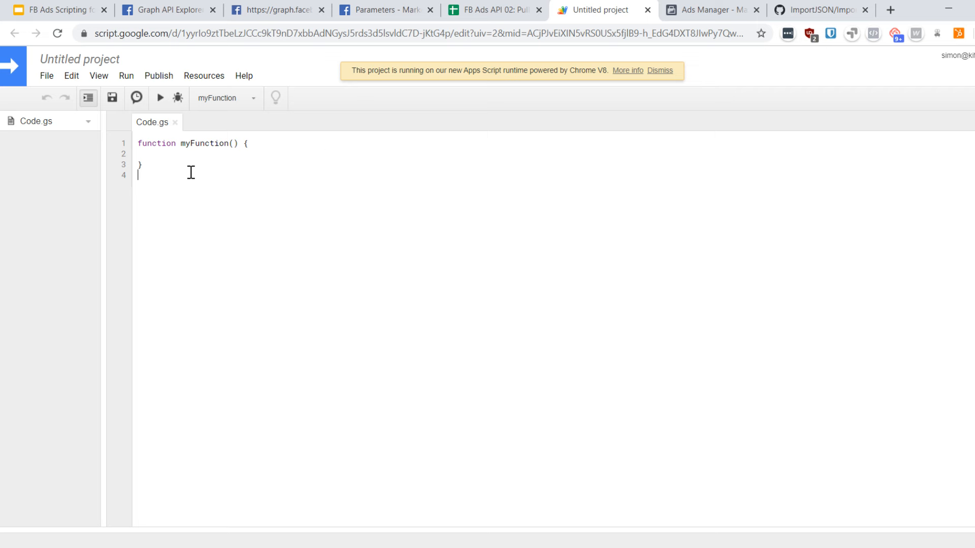
- Try to rename the untitled script project as FB Scripting
click(66, 59)
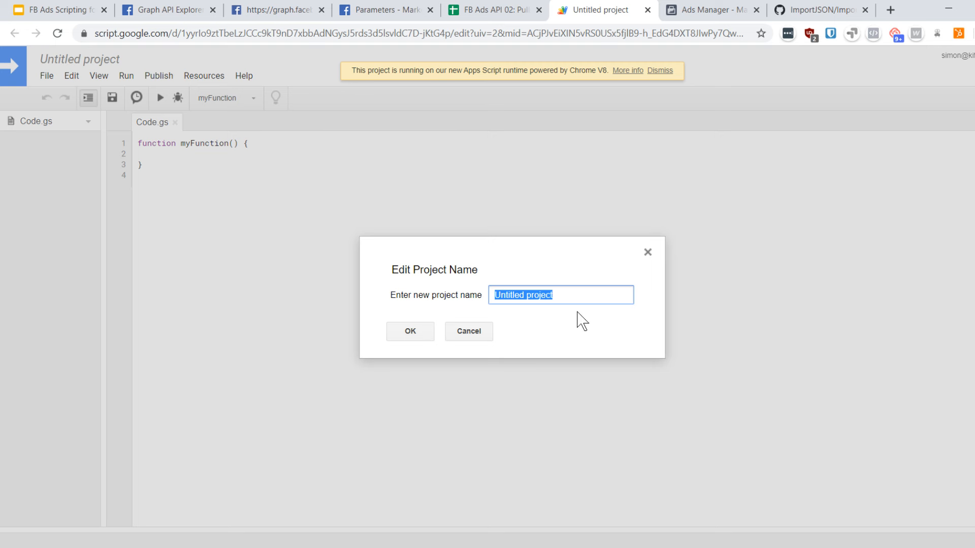
drag(584, 297, 473, 297)
text(FB Scripting)
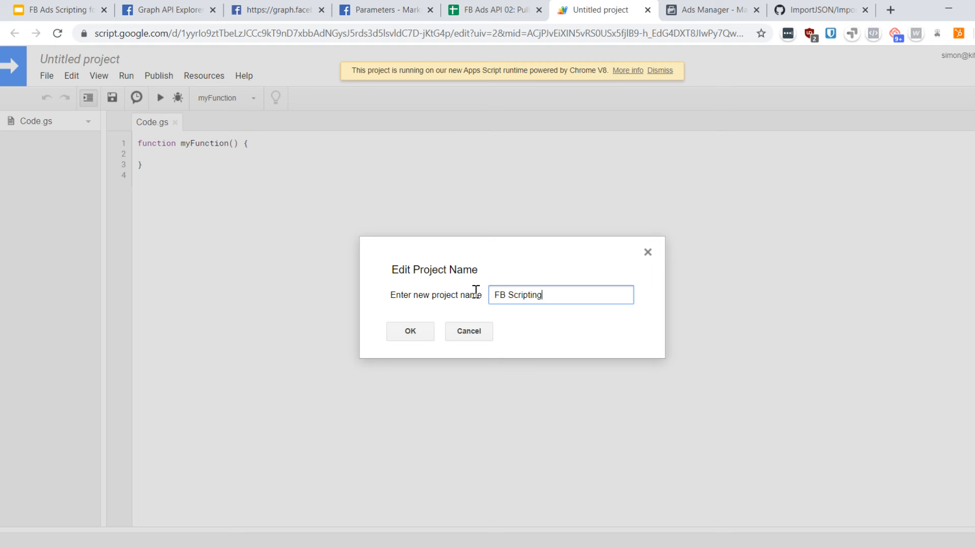
click(425, 336)
- Replace the default function in Code.gs with the copied ImportJSON code and save the project as FB Scripting
key(ctrl+a)
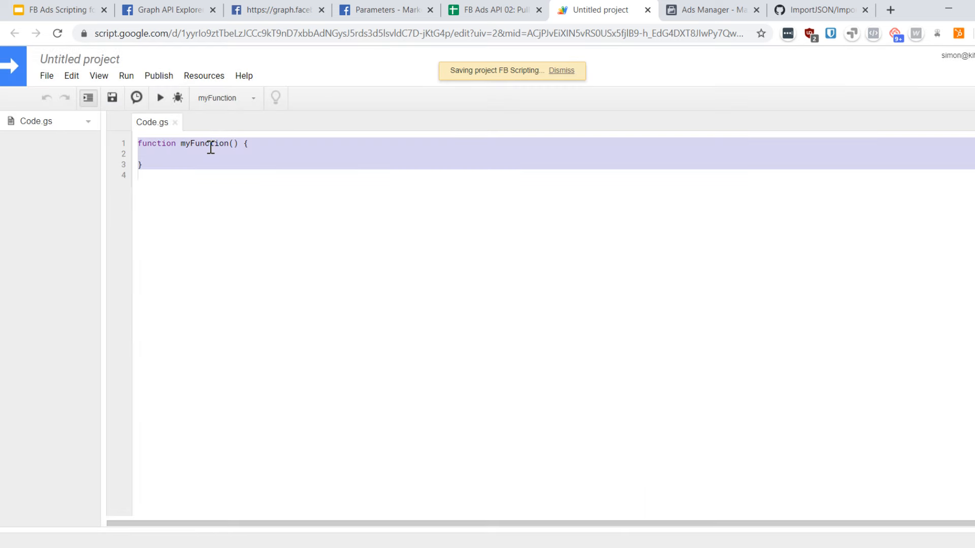
key(ctrl+v)
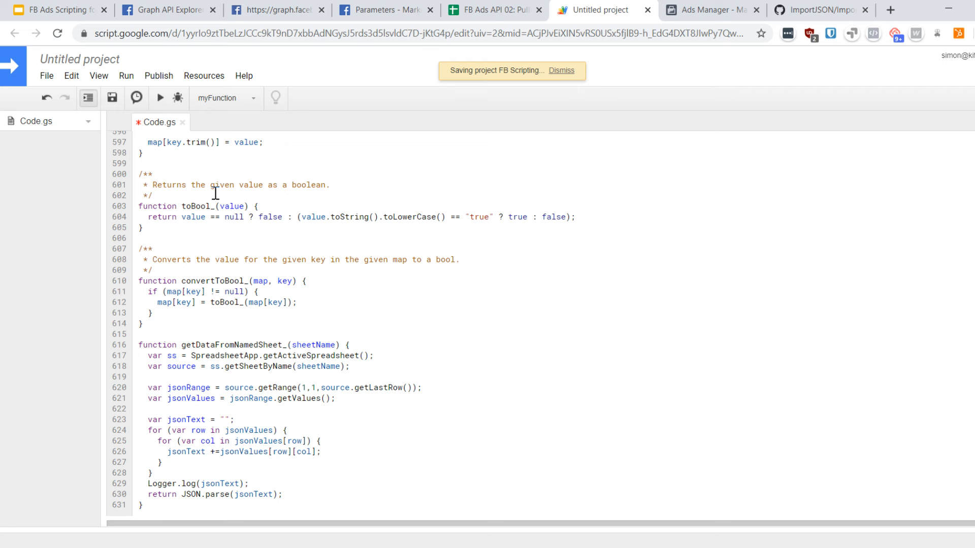
key(ctrl+s)
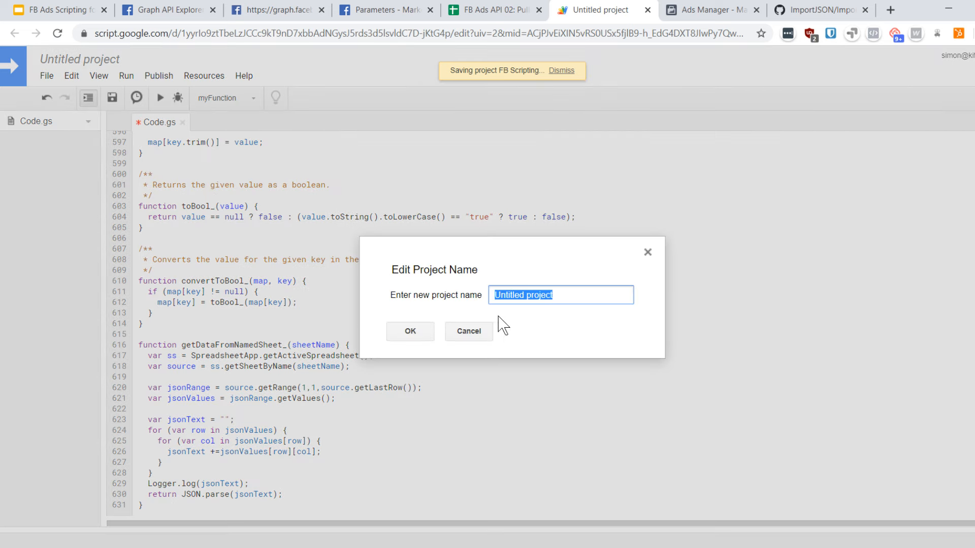
drag(574, 295, 488, 299)
text(FB Scripting)
click(424, 331)
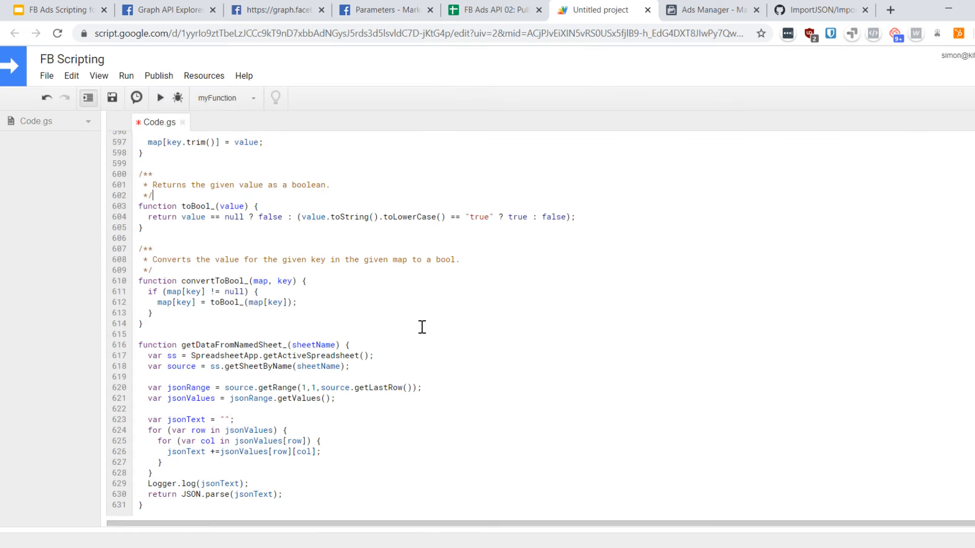
- Check which functions the saved script offers to run
click(342, 232)
scroll(251, 177, up, 2)
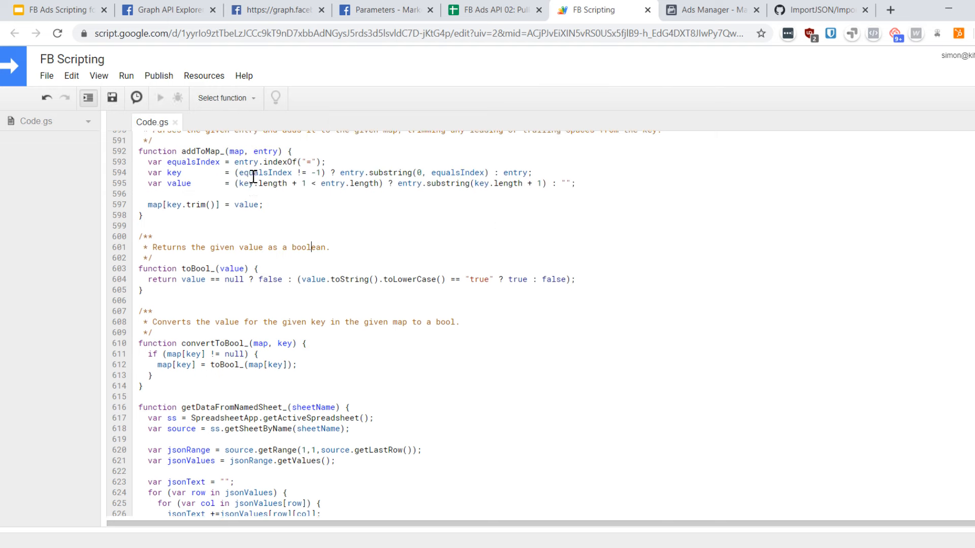
click(239, 99)
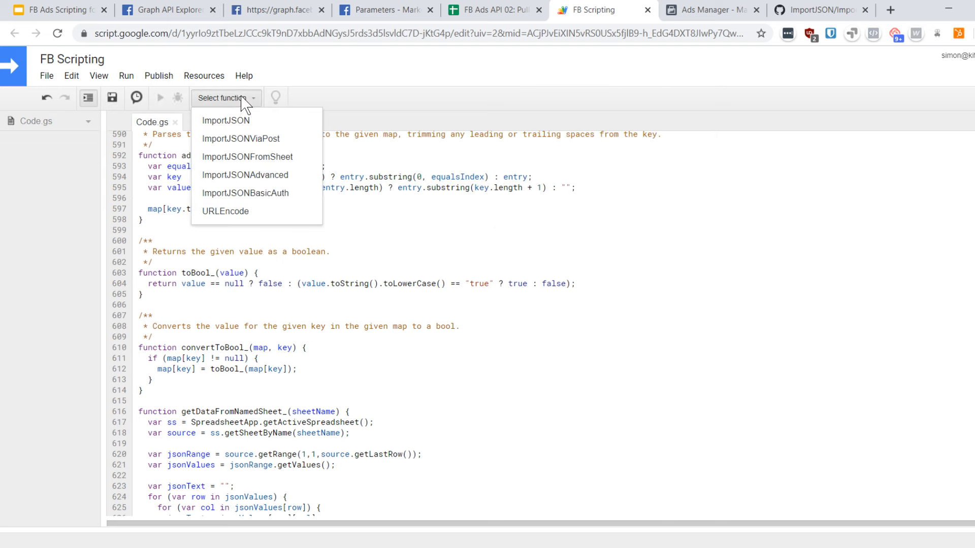
click(242, 100)
click(228, 98)
click(278, 297)
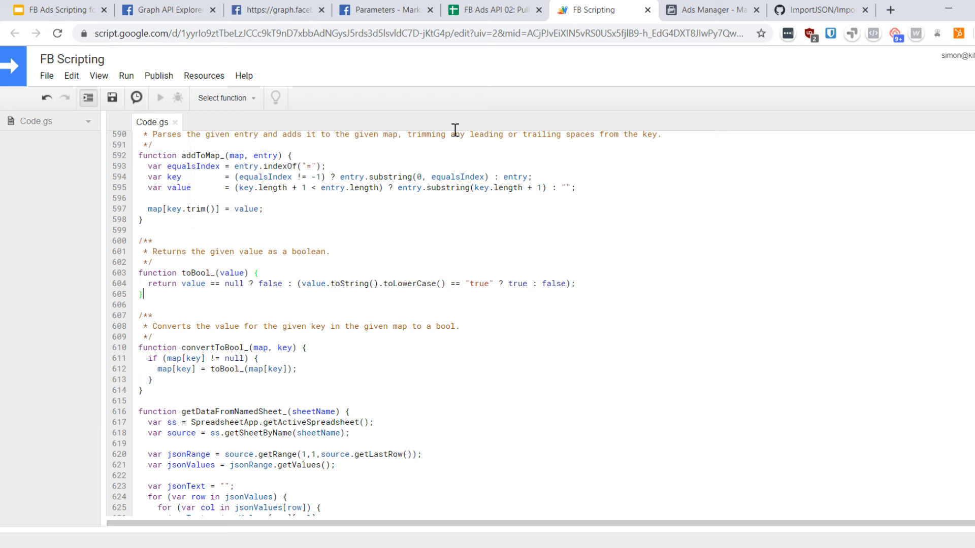
- Return to the spreadsheet and change the function in Sheet1 cell B4 from IMPORTDATA to ImportJSON, keeping its URL argument
click(500, 10)
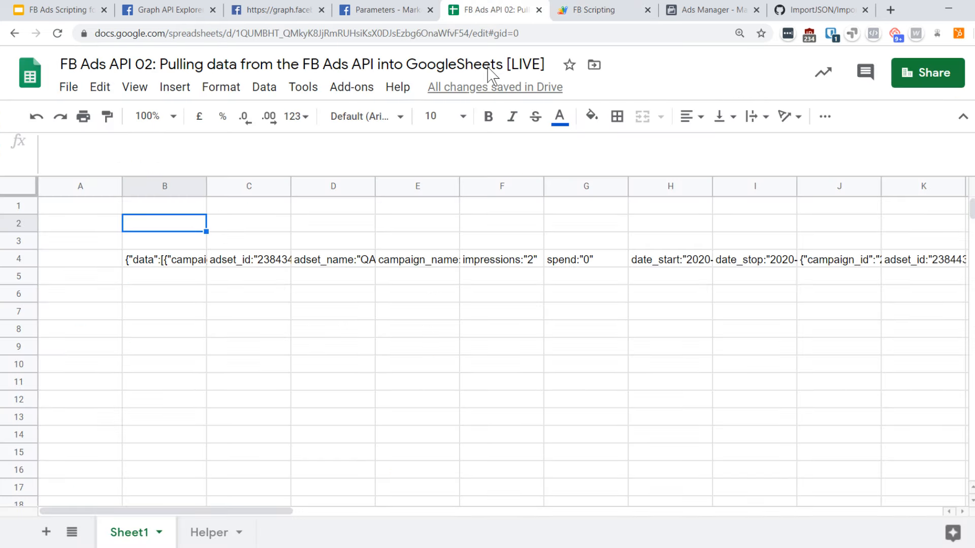
click(165, 268)
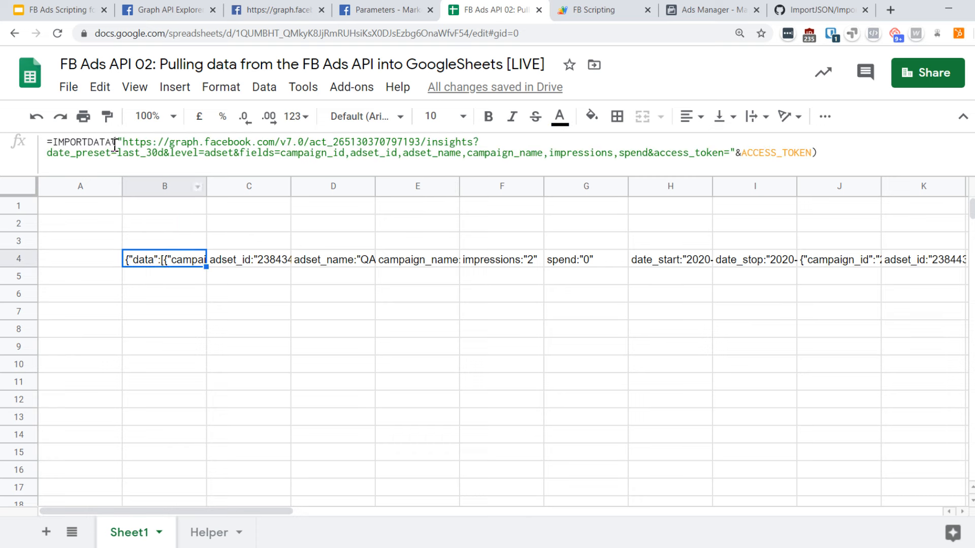
drag(112, 142, 87, 142)
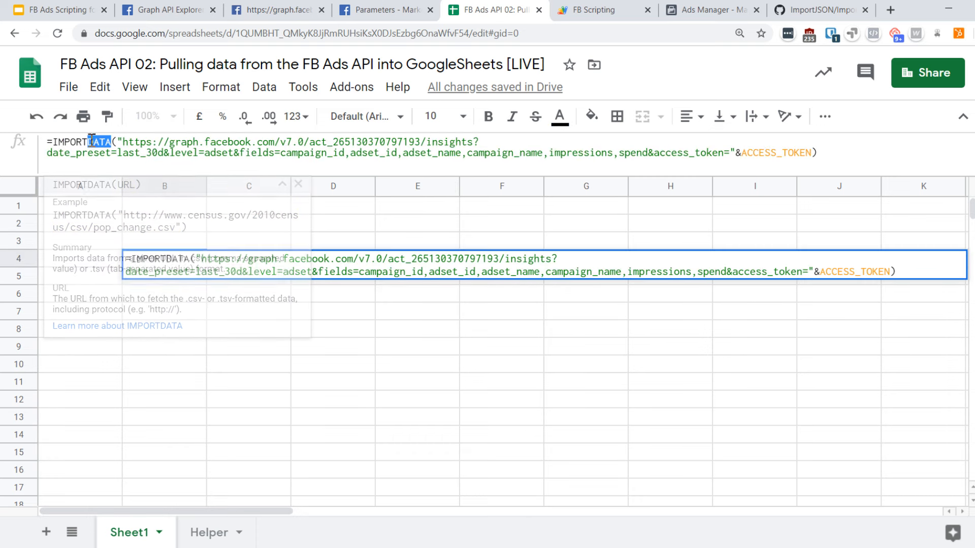
text(JSON)
key(Tab)
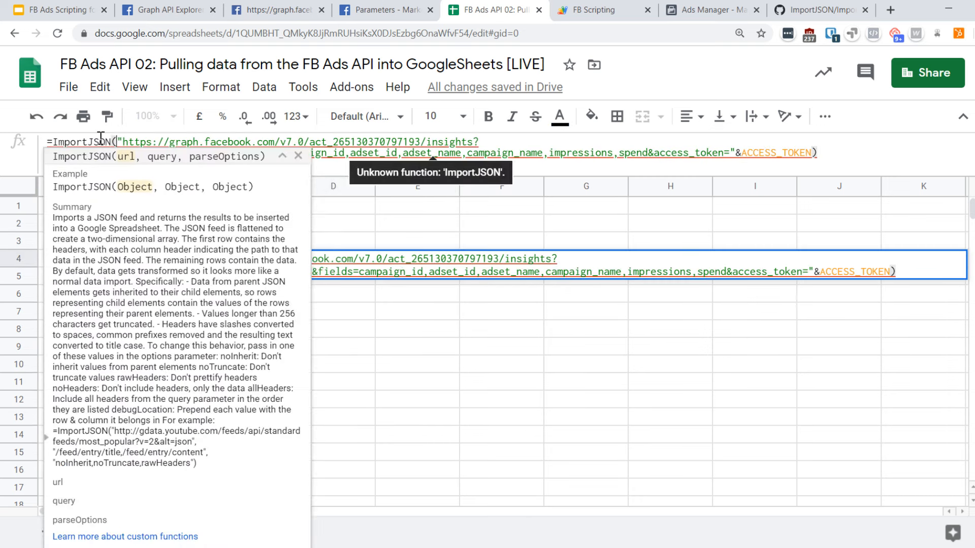
key(Return)
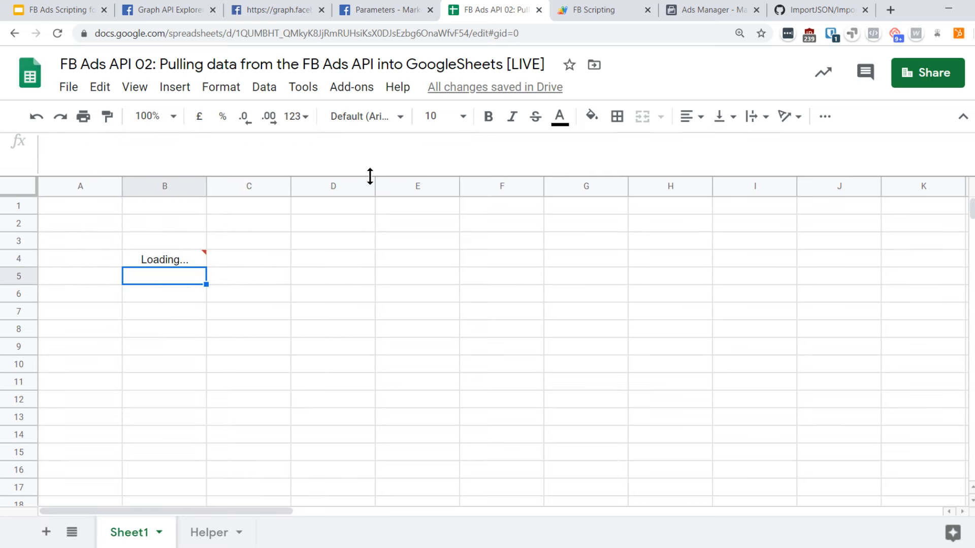
- Examine the imported insights table in Sheet1 and resize the formula bar to show cell B4's full ImportJSON formula
drag(370, 174, 371, 150)
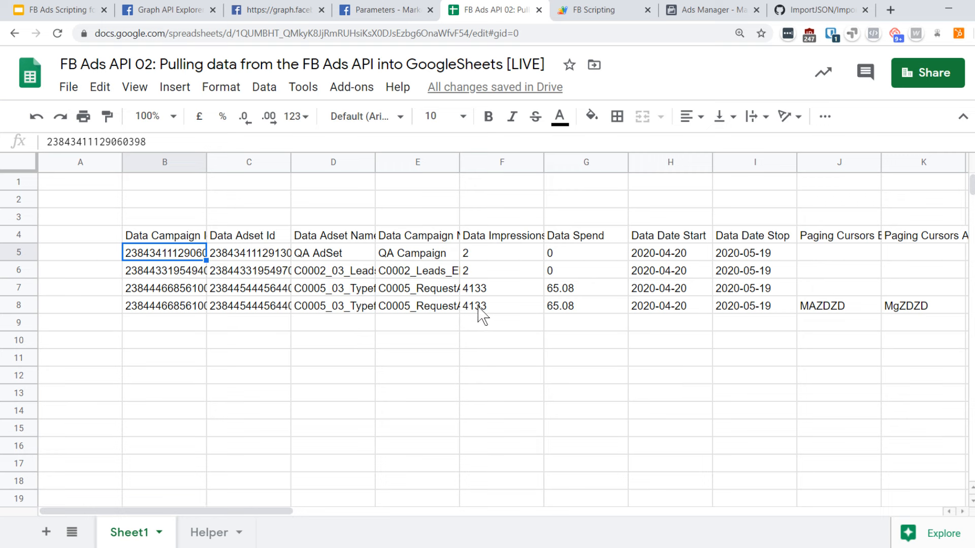
drag(249, 510, 180, 522)
click(189, 241)
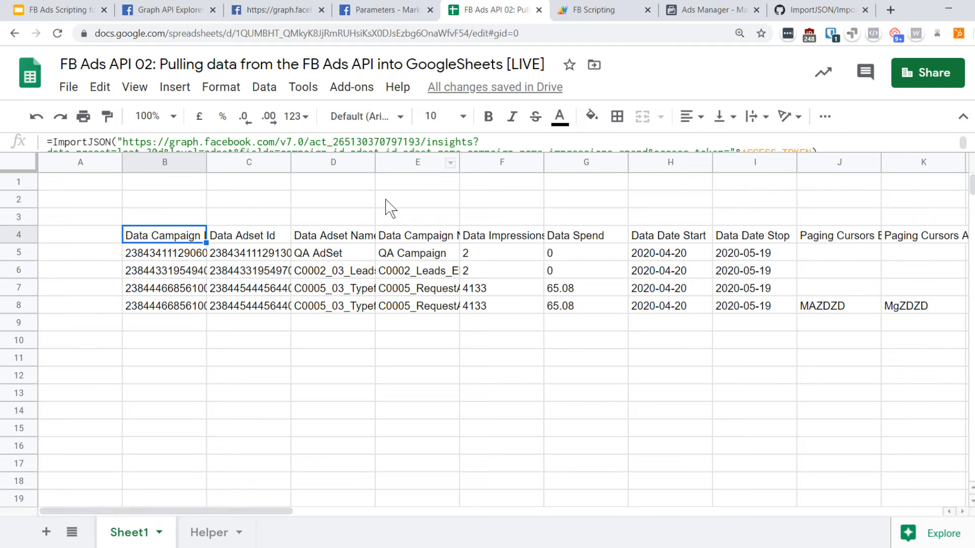
drag(331, 151, 337, 176)
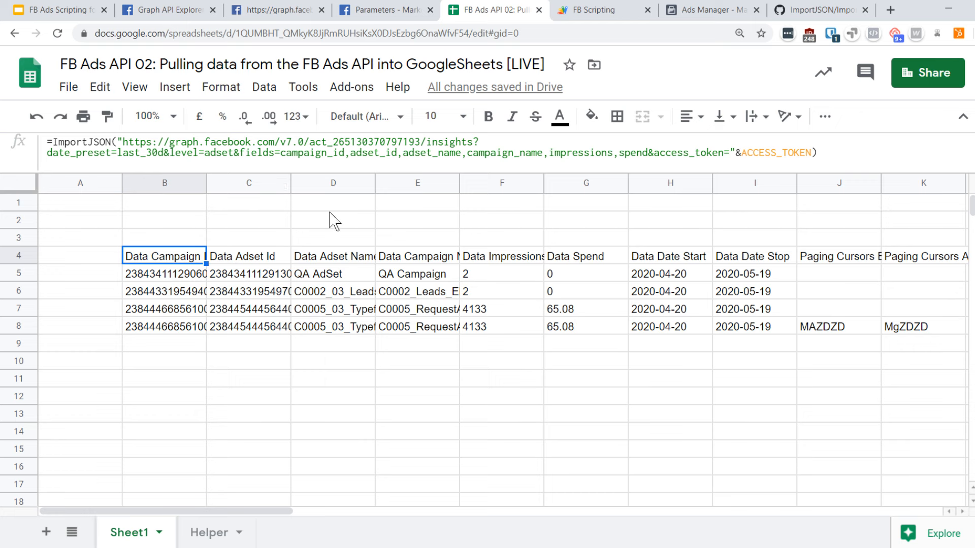
- Compare the endpoint path in cell B4's ImportJSON URL with the insights query restored in Graph API Explorer
click(649, 152)
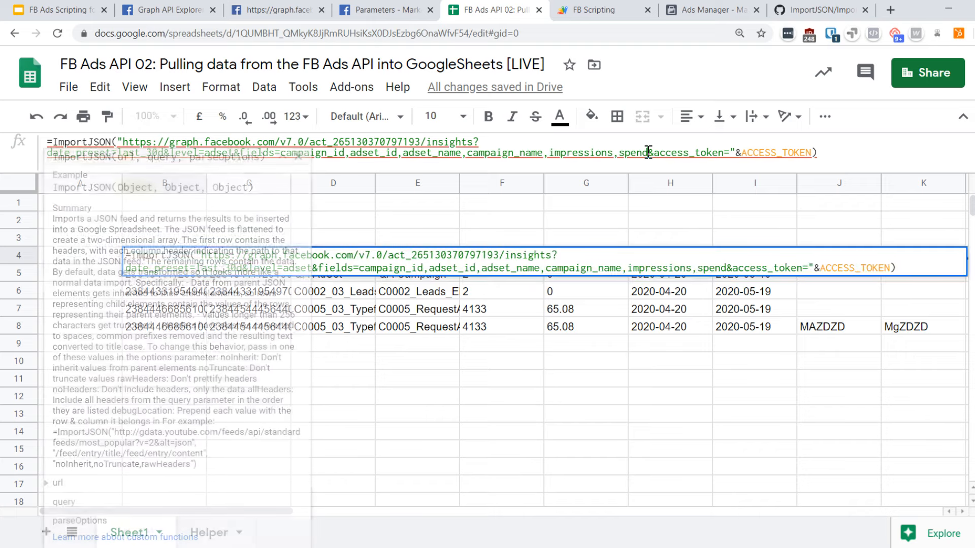
drag(648, 152, 310, 137)
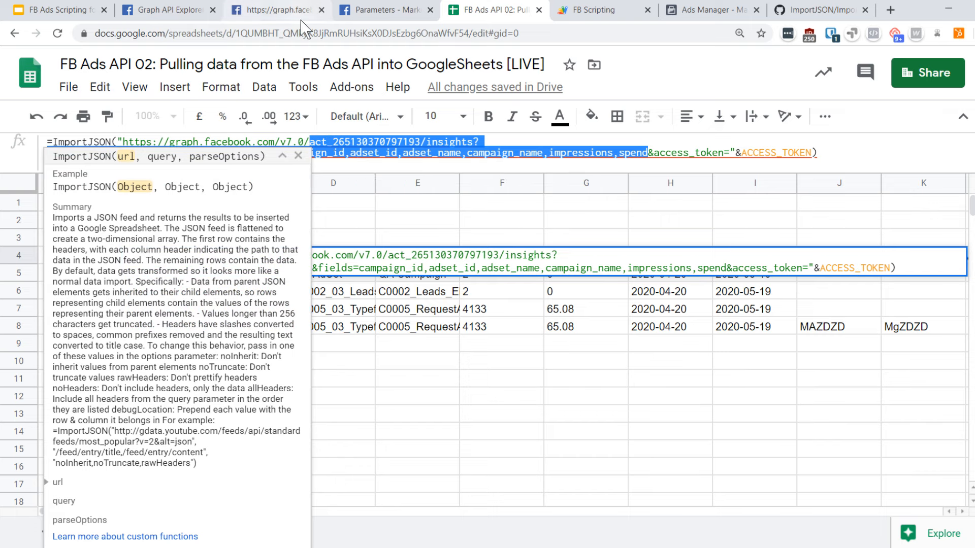
click(279, 10)
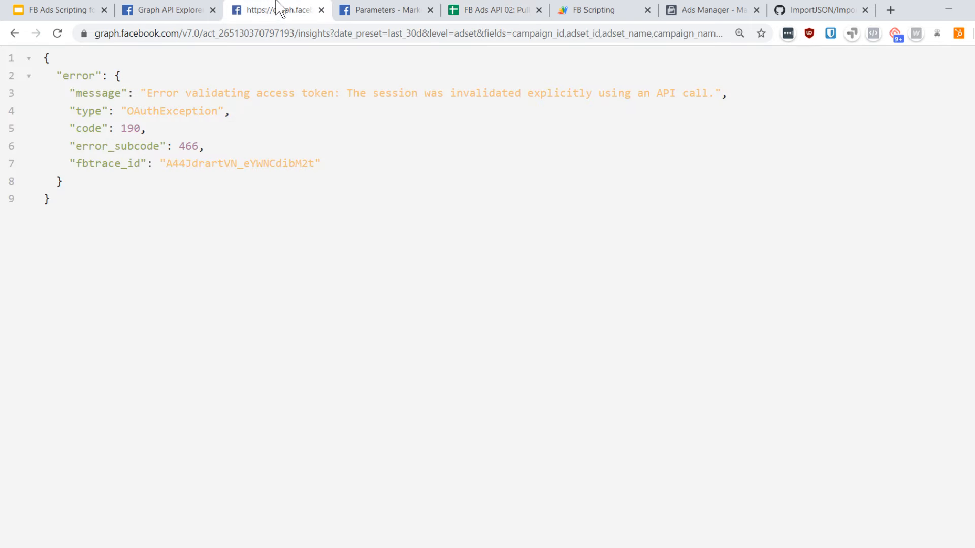
click(196, 10)
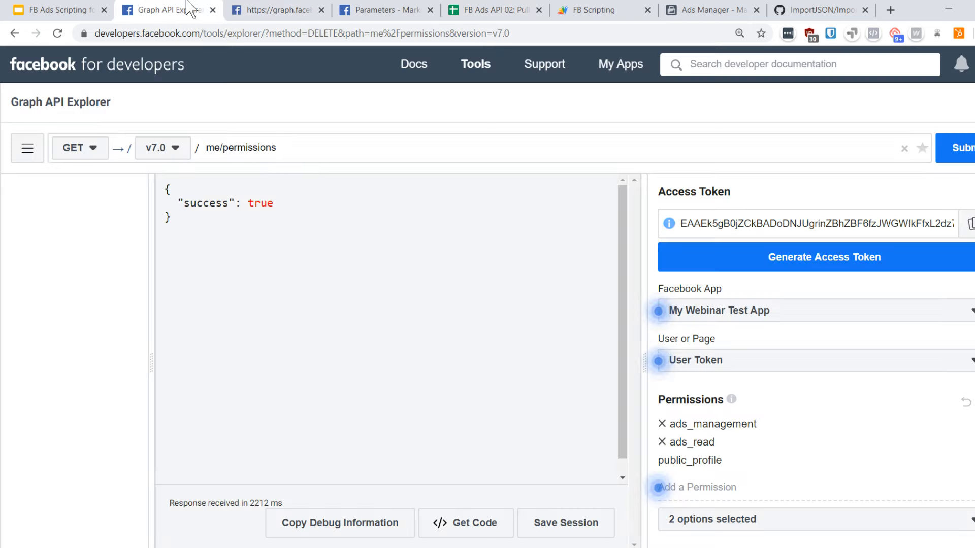
click(13, 32)
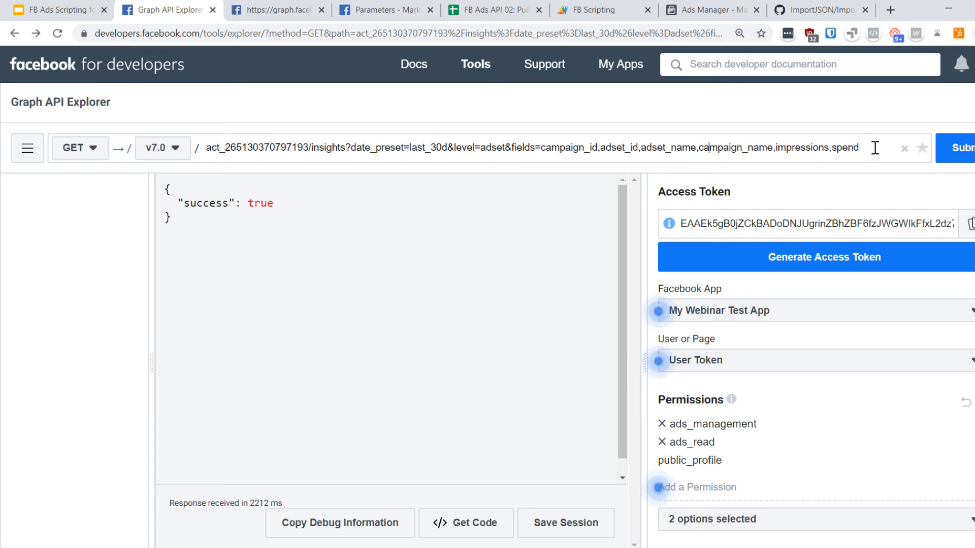
drag(875, 148, 181, 151)
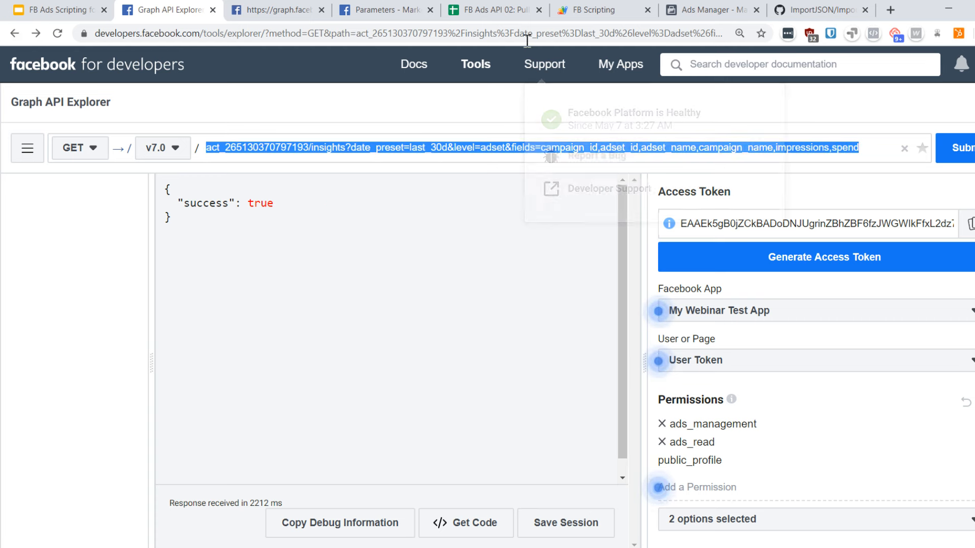
click(488, 10)
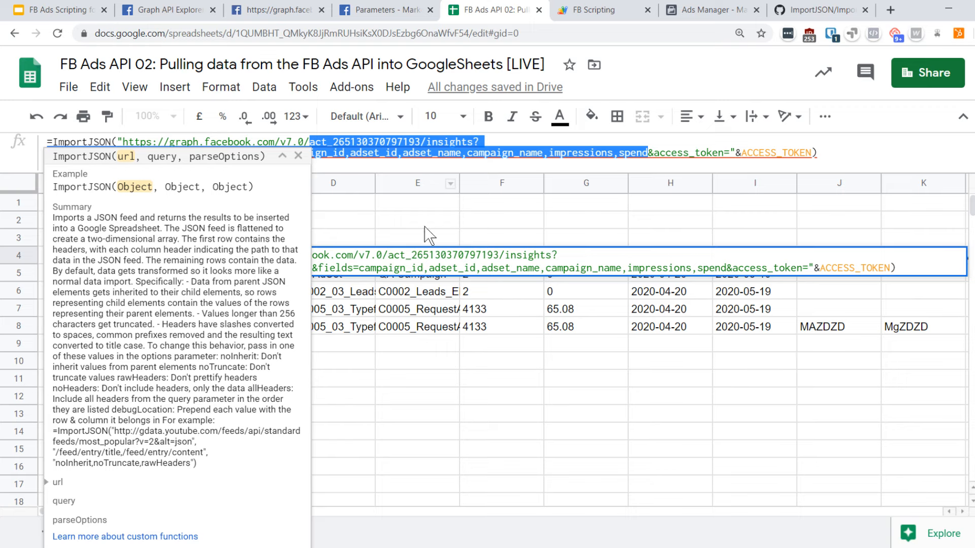
click(388, 346)
- Copy the insights endpoint path and parameters from B4's ImportJSON URL and replace that part with a concatenated reference to cell B2
click(177, 259)
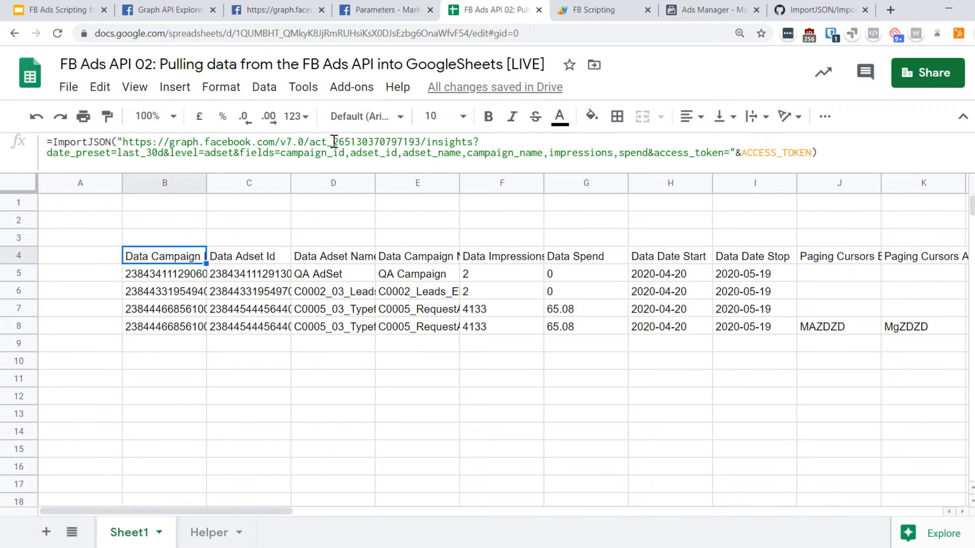
drag(311, 141, 650, 164)
key(ctrl+c)
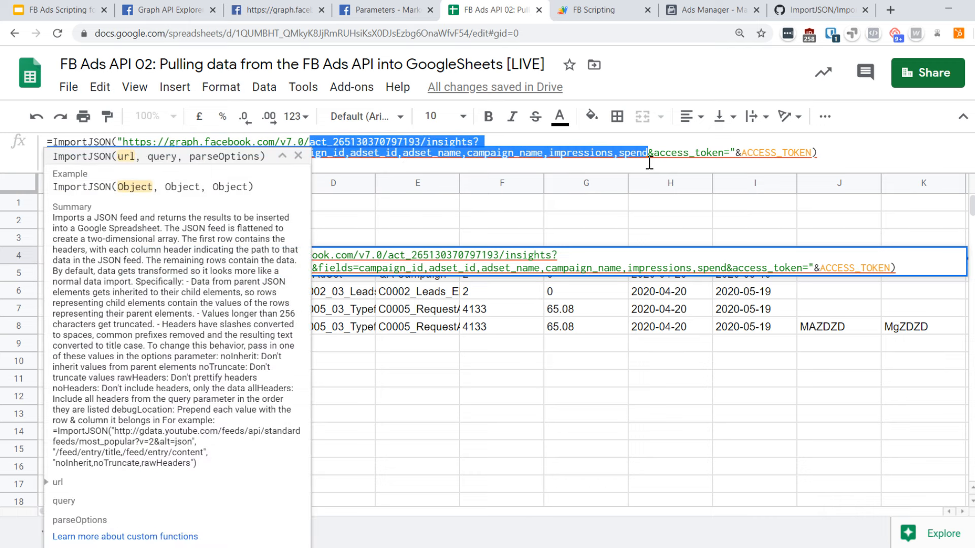
key(BackSpace)
text(""&access_token="&ACCESS)
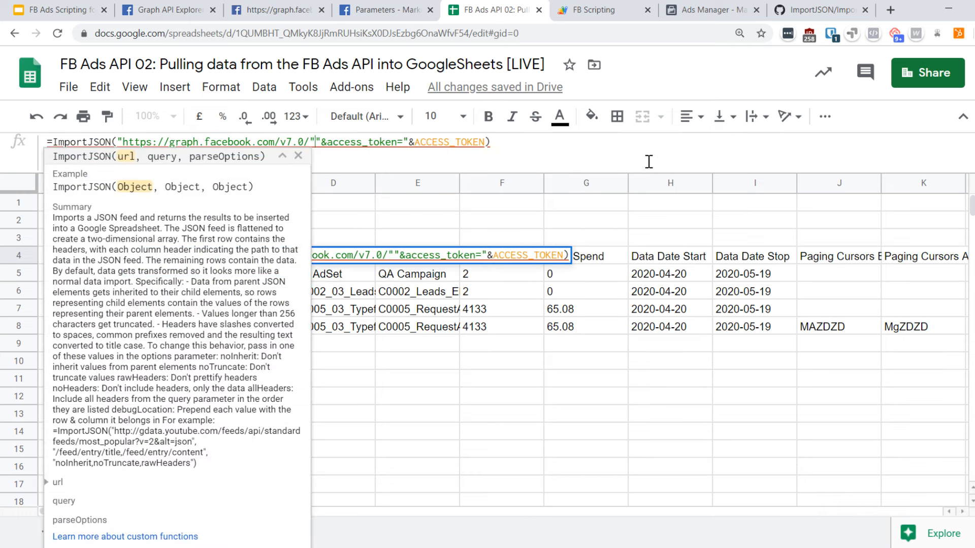
text(&&)
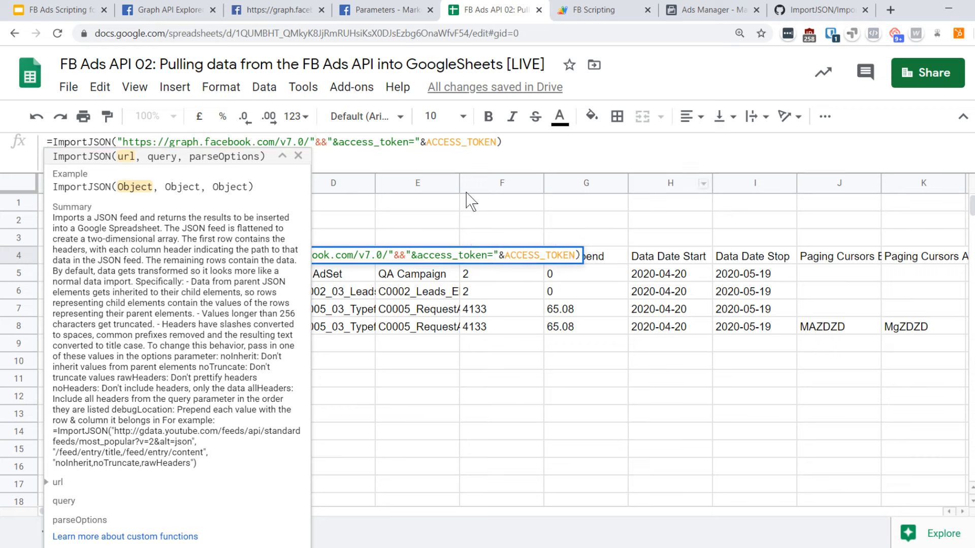
click(331, 222)
click(152, 222)
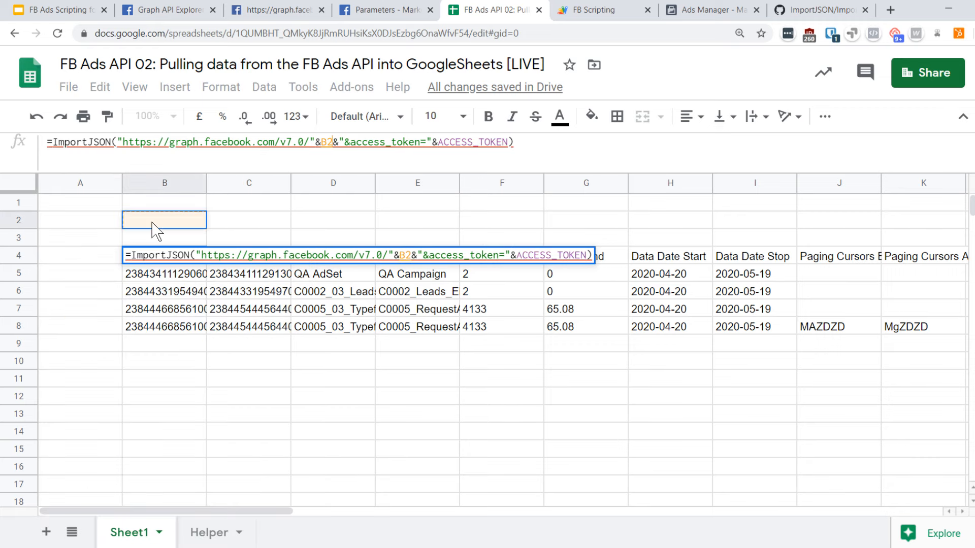
key(Return)
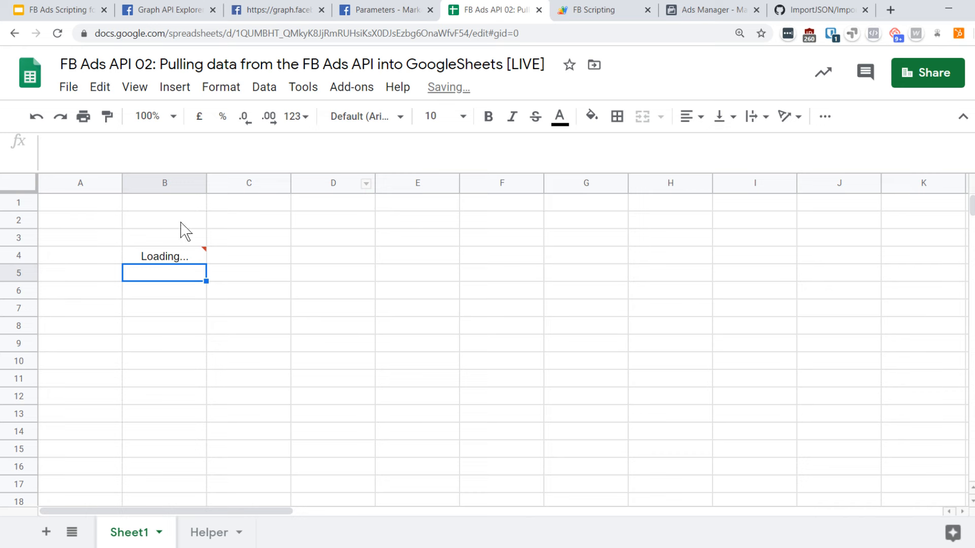
- Paste the copied insights endpoint, from the account path through the spend field, into cell B2
click(182, 223)
click(145, 144)
key(ctrl+v)
key(Return)
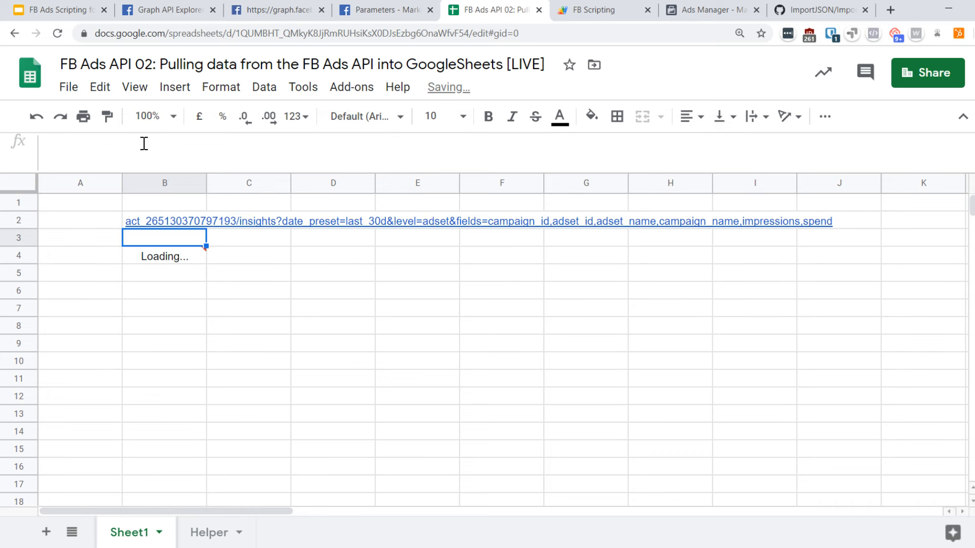
- Examine how B4's ImportJSON formula combines the endpoint stored in B2 with the ACCESS_TOKEN named range
click(167, 224)
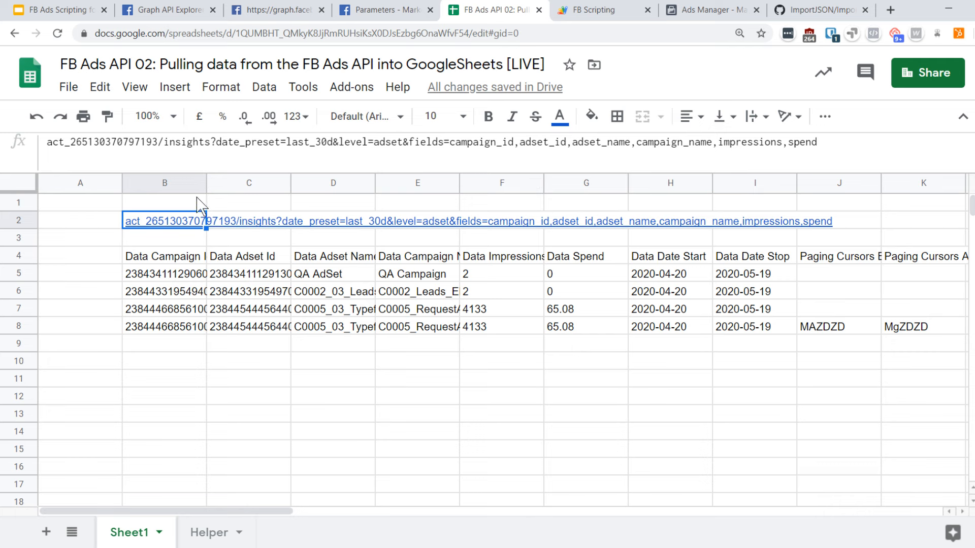
click(195, 291)
click(180, 226)
right_click(176, 223)
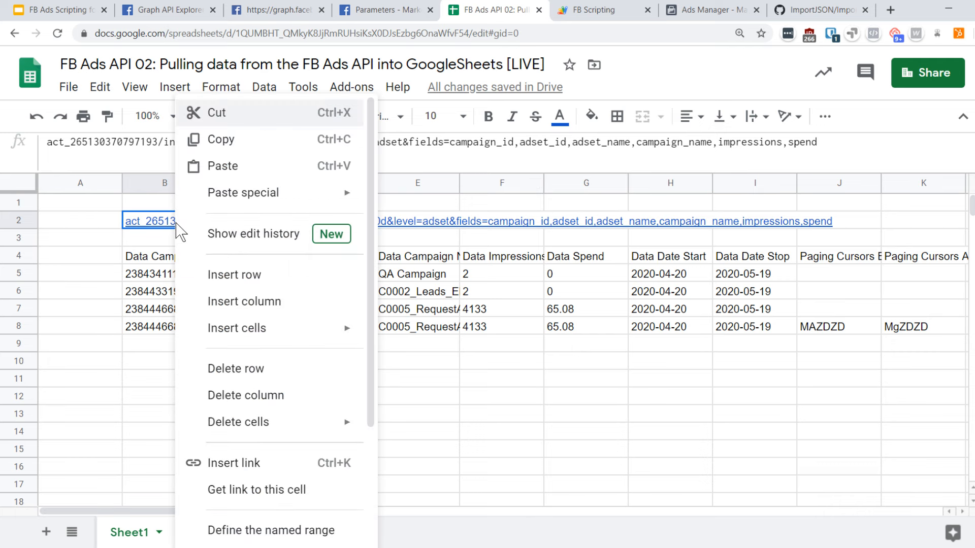
click(167, 223)
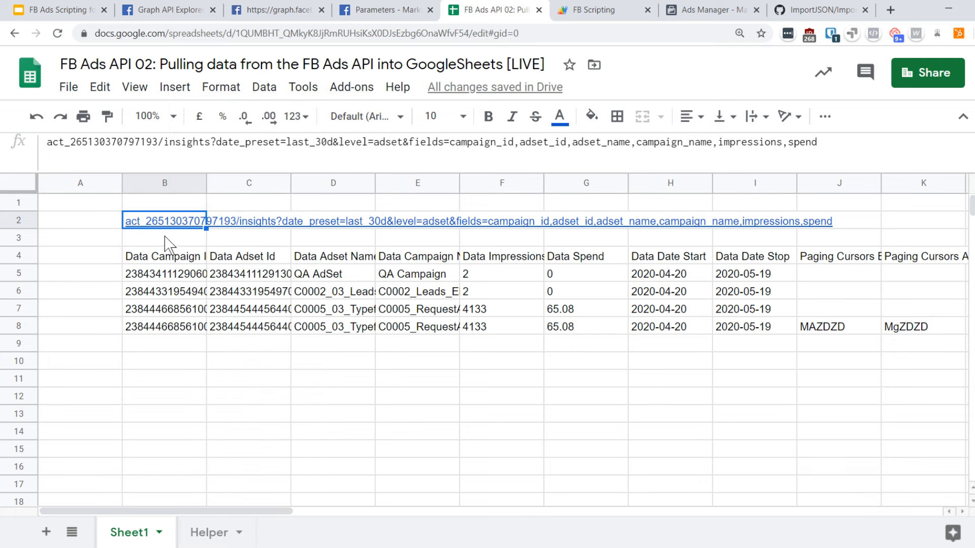
click(172, 260)
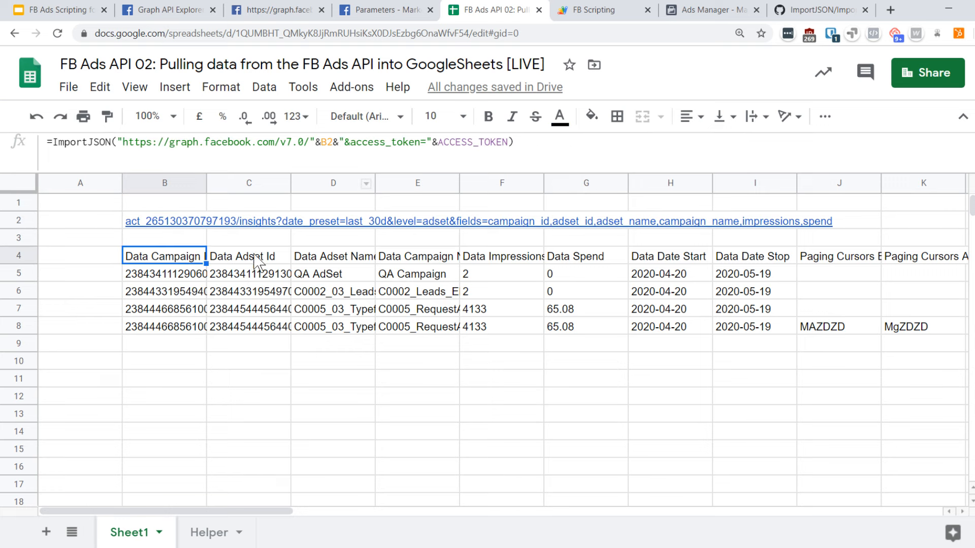
click(192, 224)
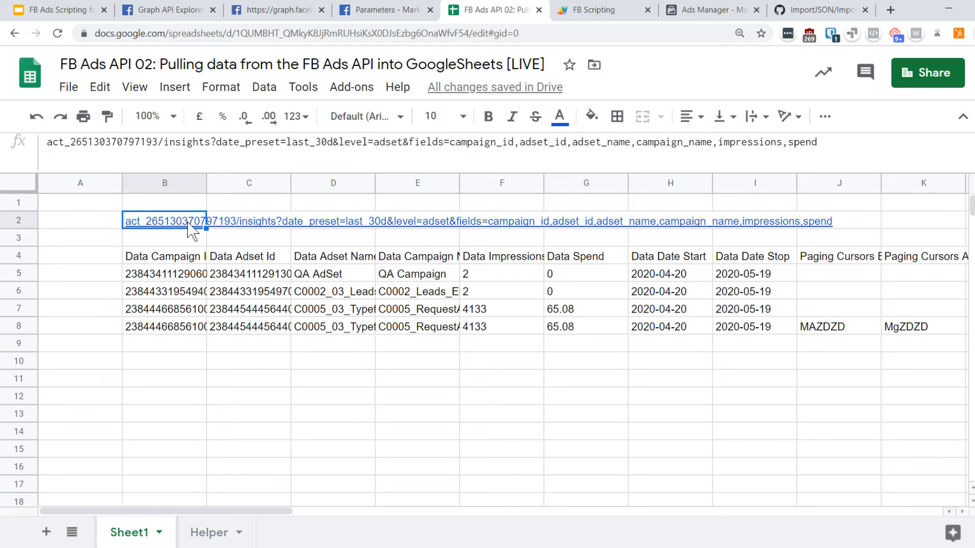
click(182, 261)
click(540, 147)
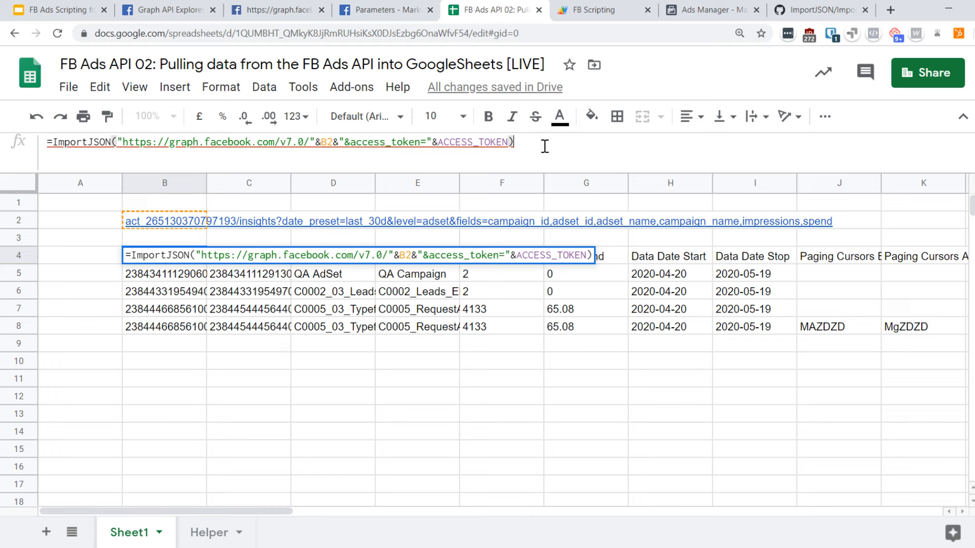
click(155, 349)
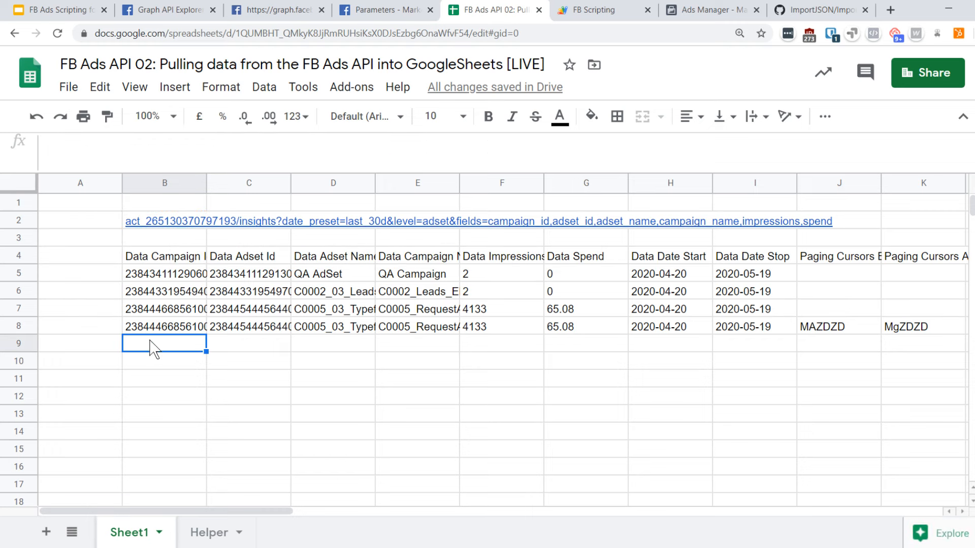
click(169, 262)
click(179, 223)
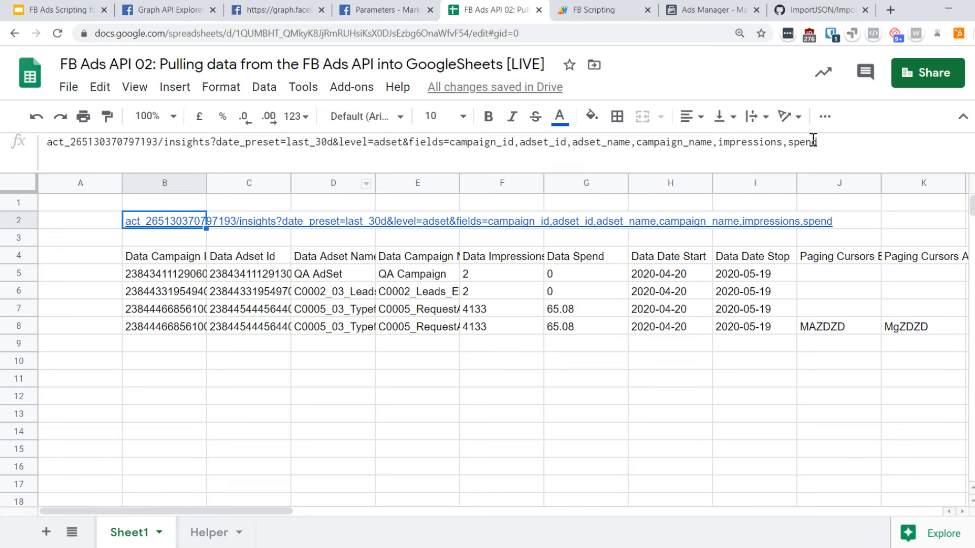
click(220, 310)
- Check the query parameter in the ImportJSON function help for cell B4
click(170, 260)
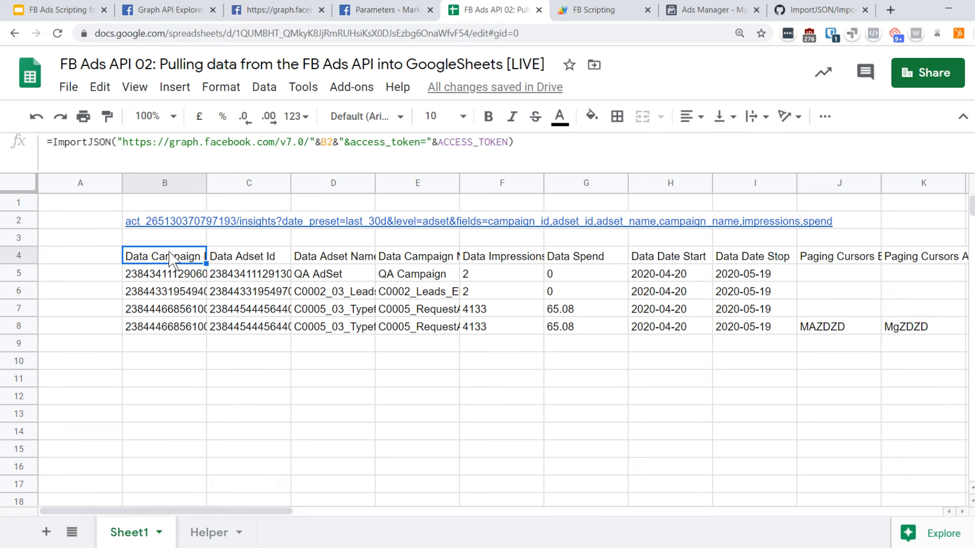
click(529, 143)
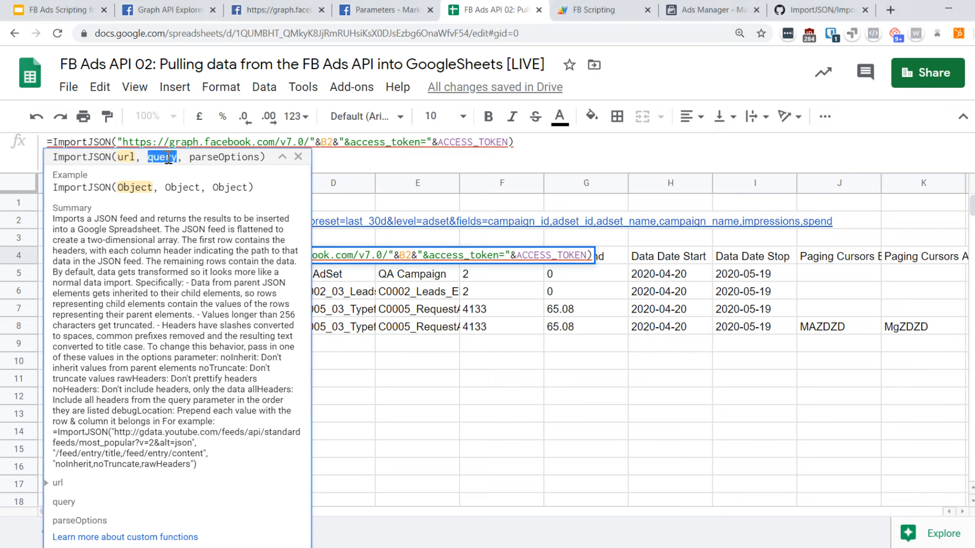
click(398, 313)
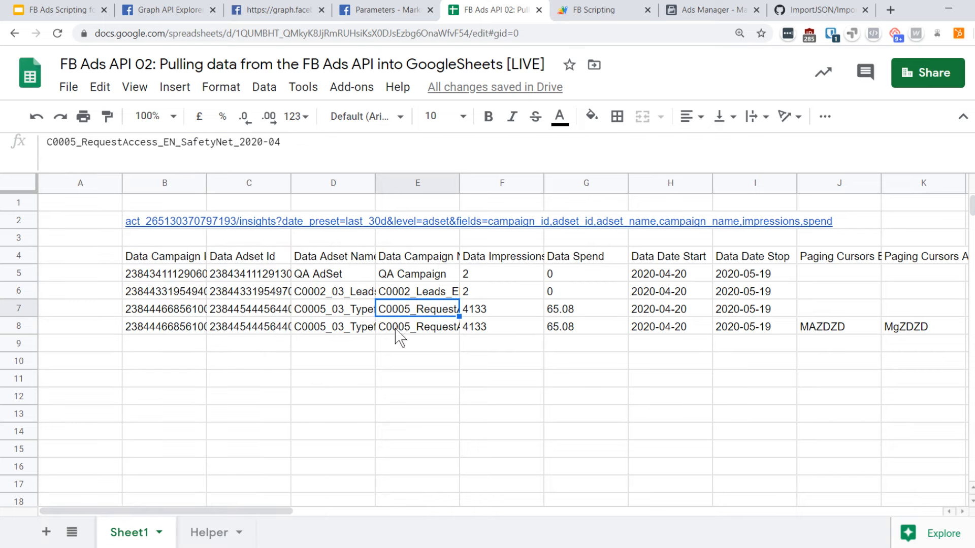
- Switch to Graph API Explorer and run the last_30d adset-level insights GET query with the campaign, adset, impressions and spend fields
click(299, 9)
click(204, 9)
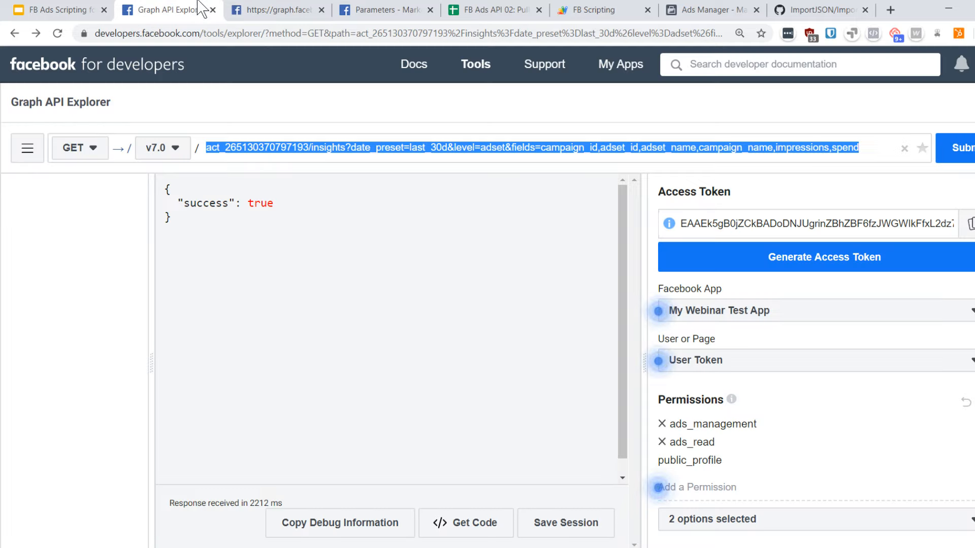
click(962, 148)
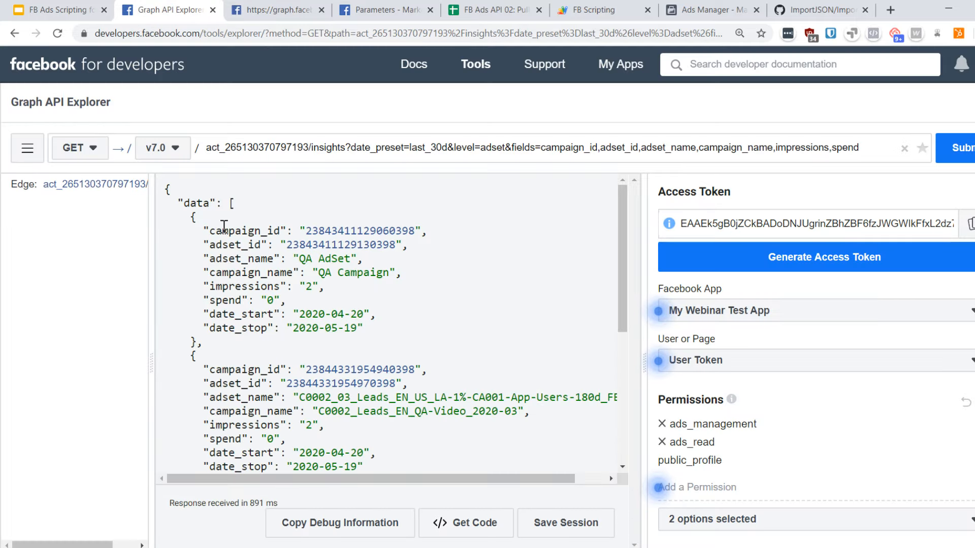
click(393, 388)
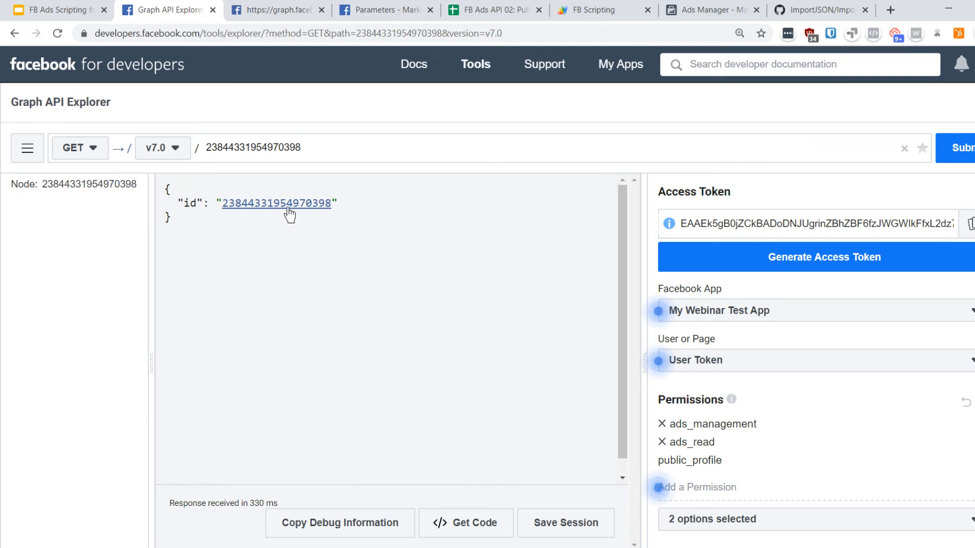
click(15, 33)
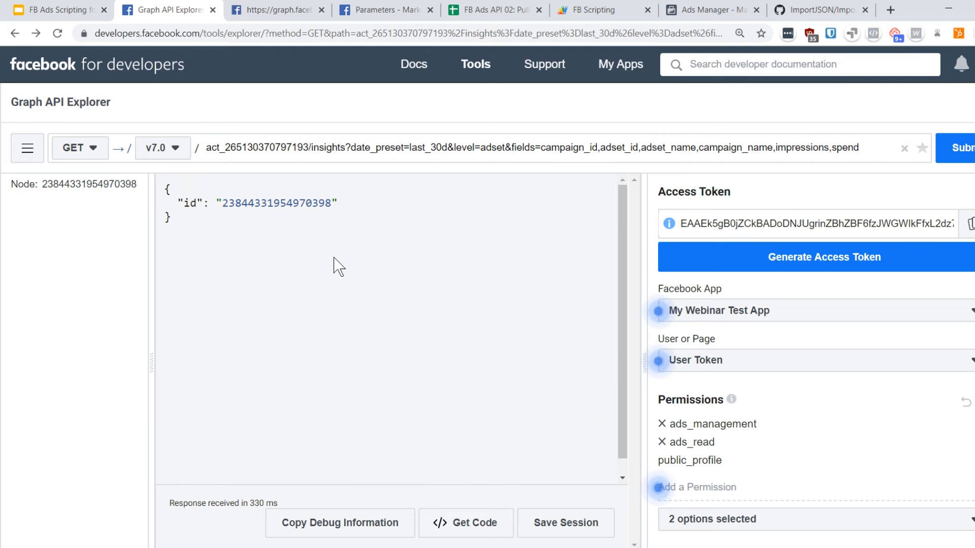
click(955, 152)
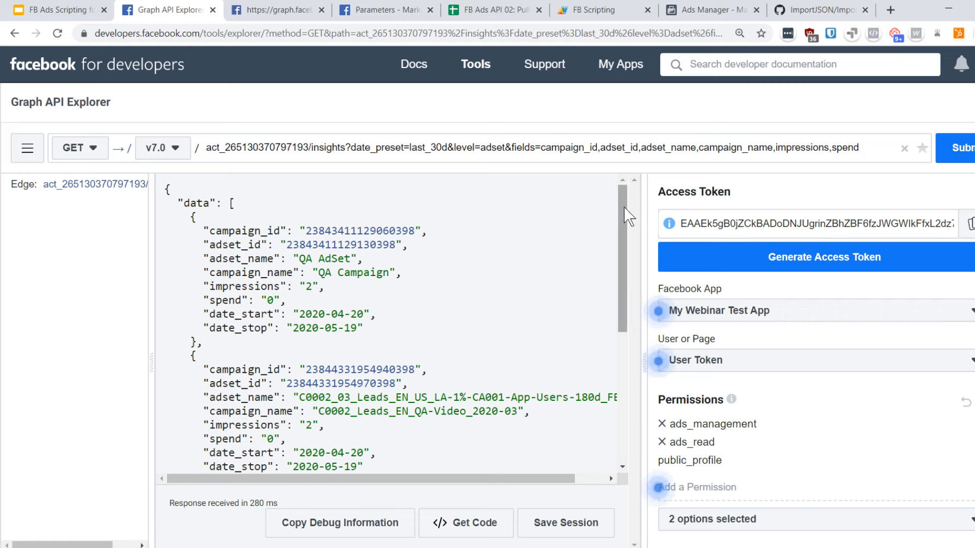
- Examine the top-level data and paging objects in the insights JSON response
drag(620, 234, 632, 364)
double_click(197, 203)
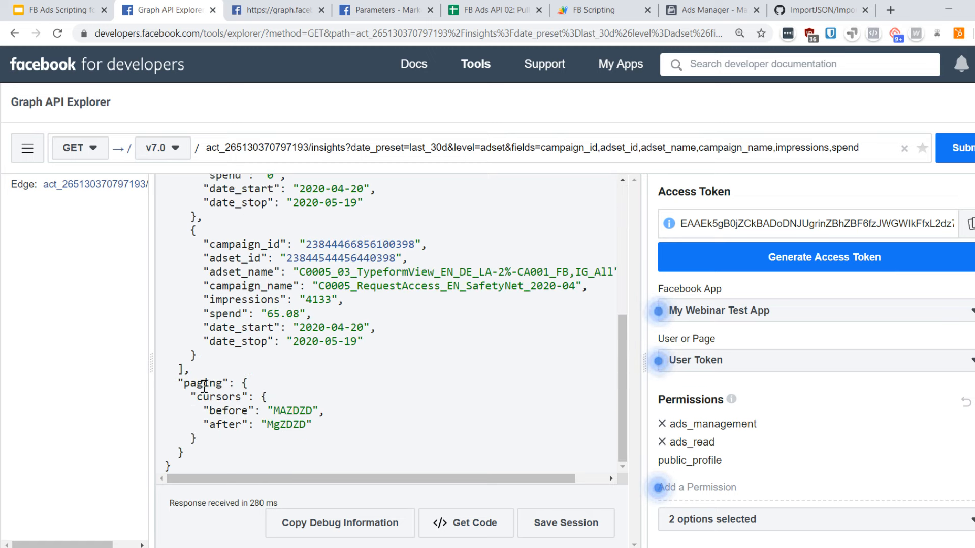
double_click(197, 385)
drag(218, 451, 172, 387)
click(179, 385)
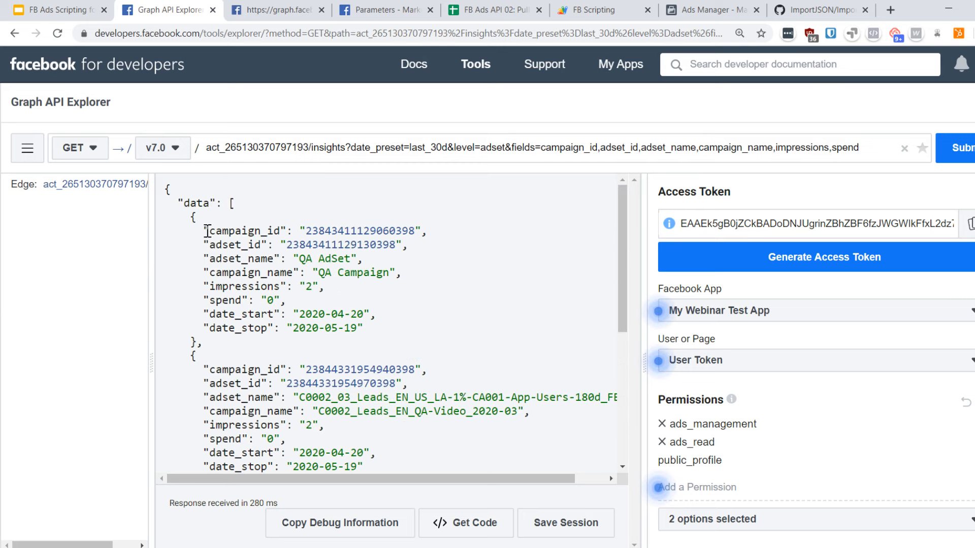
double_click(198, 202)
- Switch to the Google Sheets file and add "/data" as the query argument of B4's ImportJSON formula
click(485, 11)
click(158, 263)
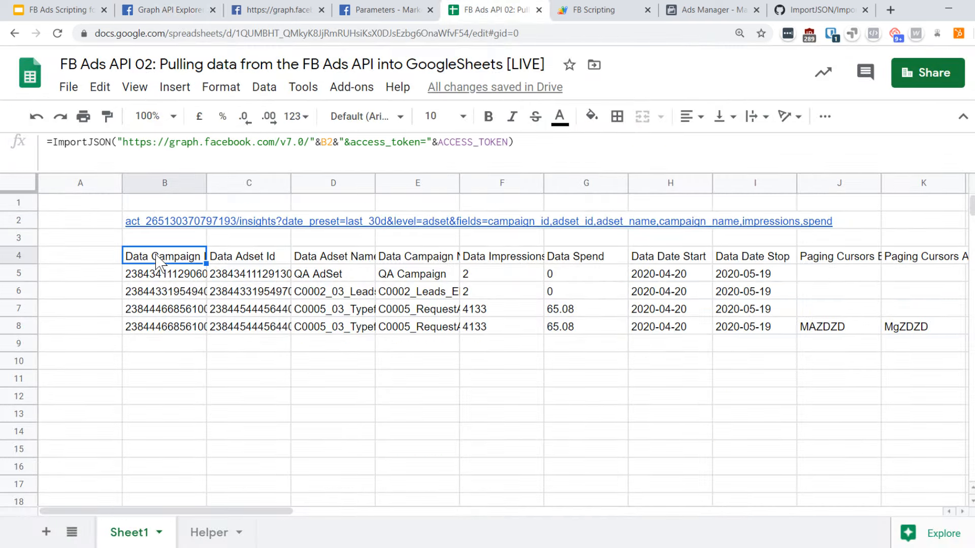
click(457, 143)
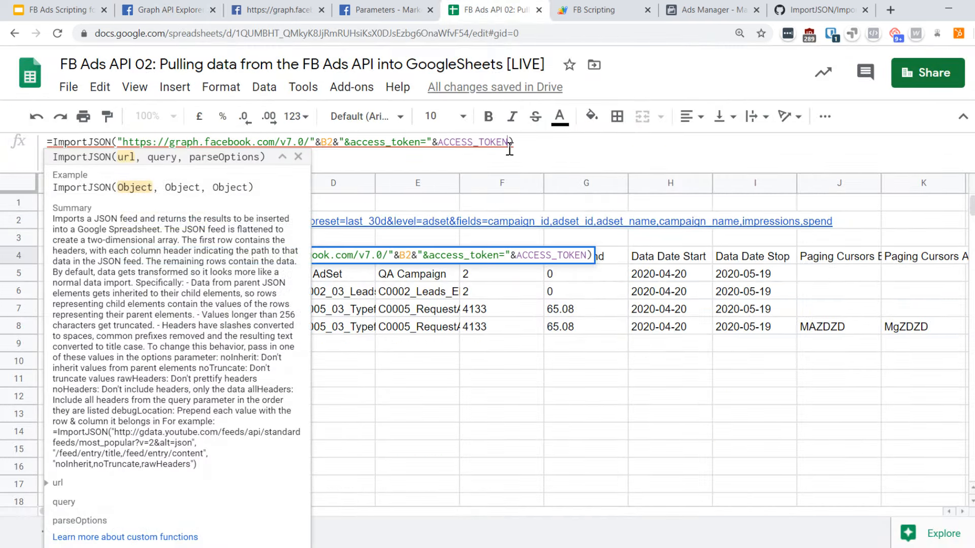
text(,)
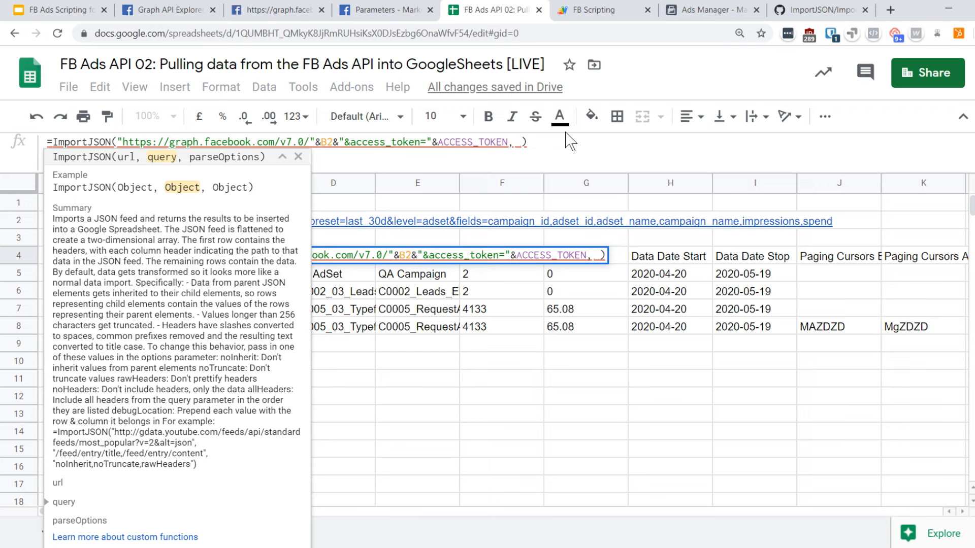
key(BackSpace)
text("/)
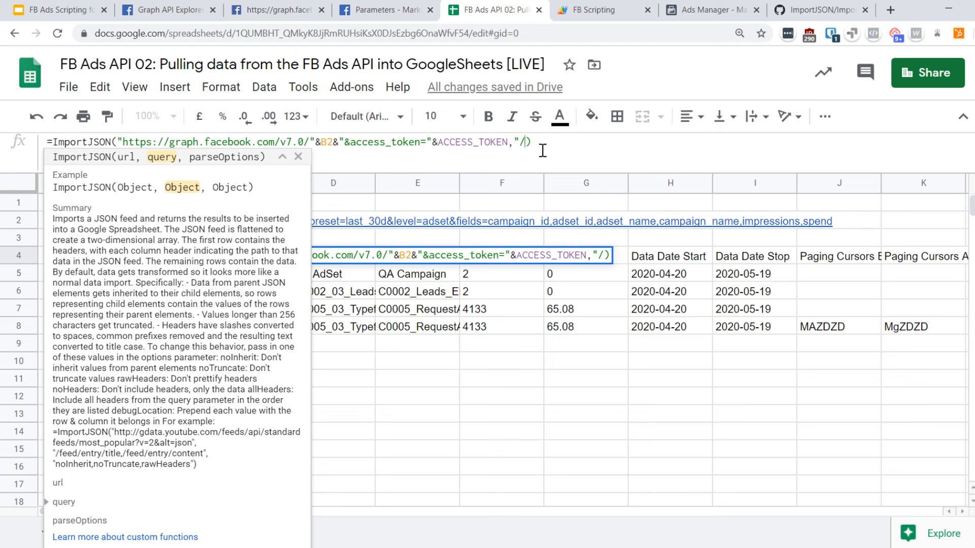
text(data")
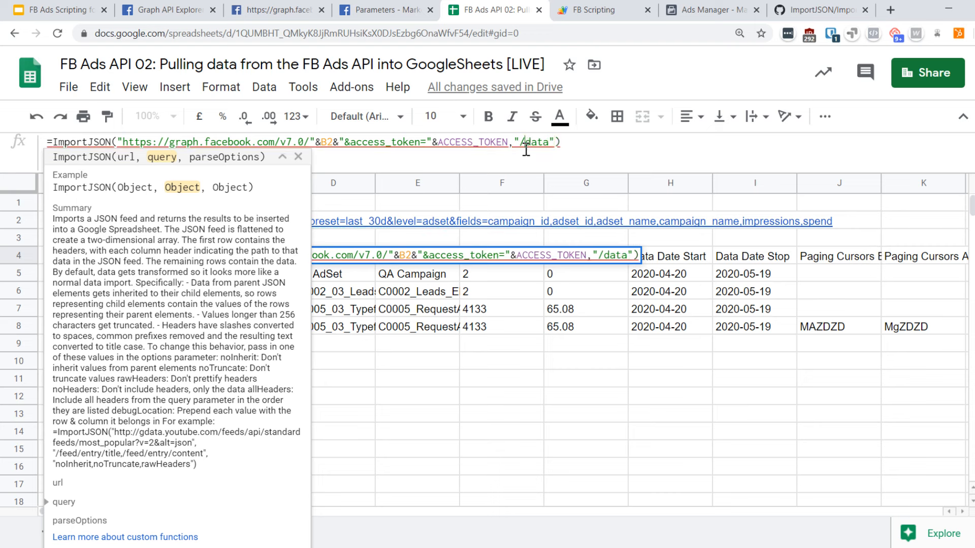
click(590, 147)
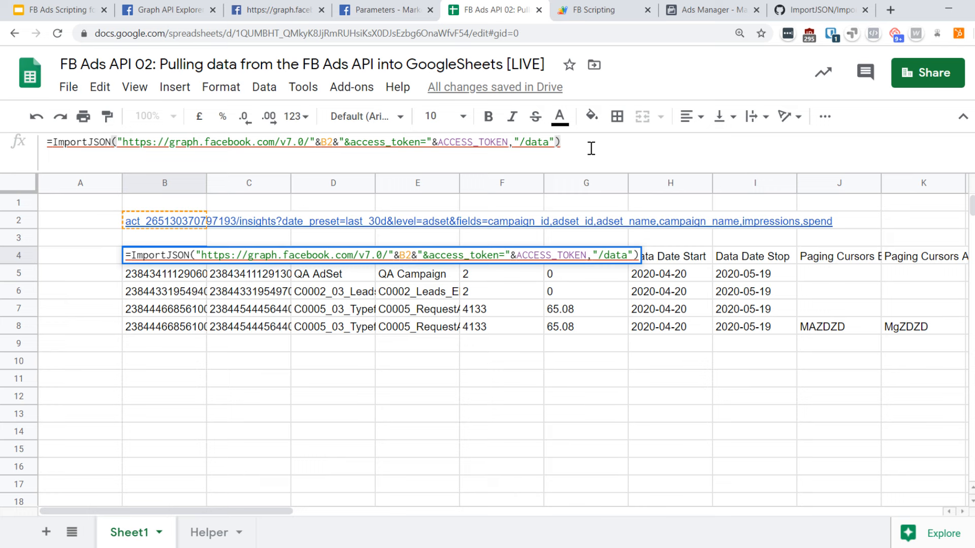
key(Return)
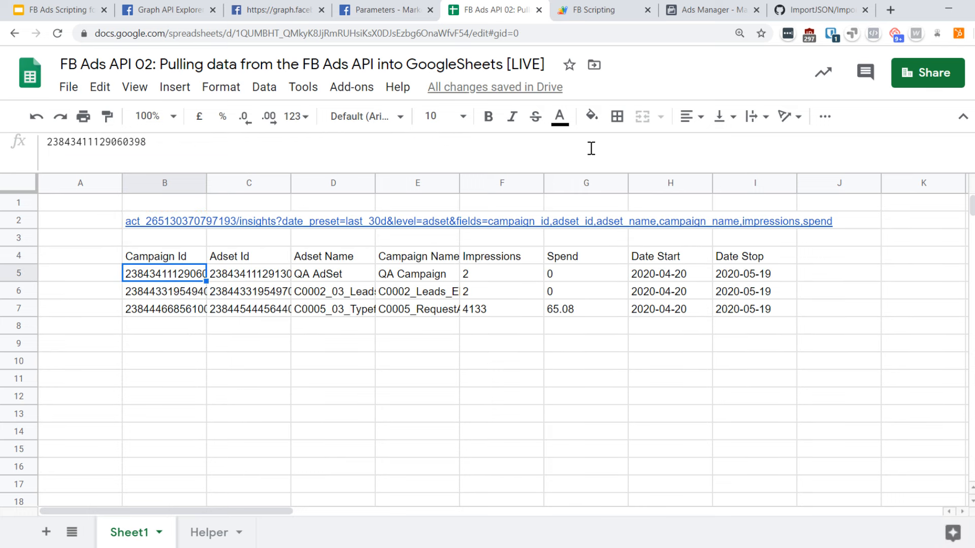
key(Up)
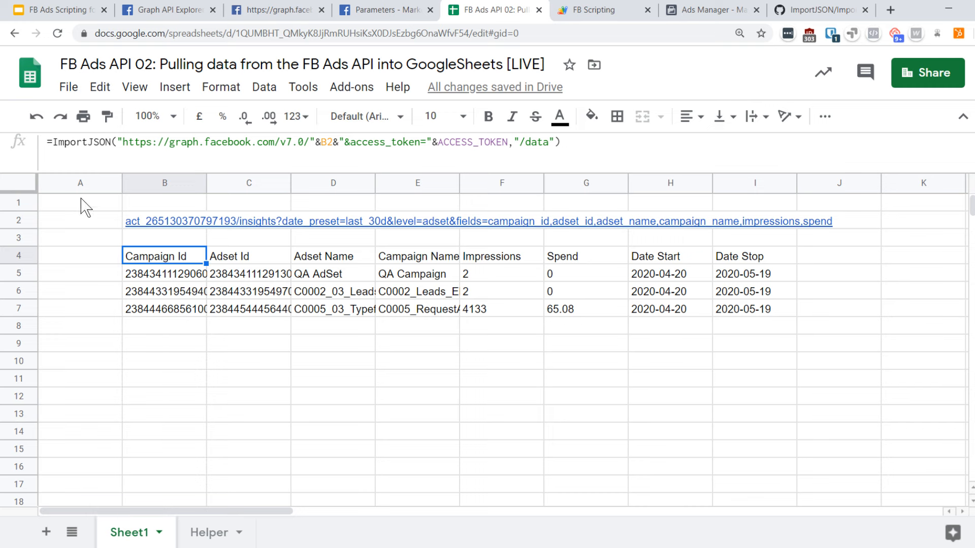
- Delete the empty column A and check the cell reference in the shifted ImportJSON formula in A4
click(80, 182)
right_click(80, 184)
click(154, 287)
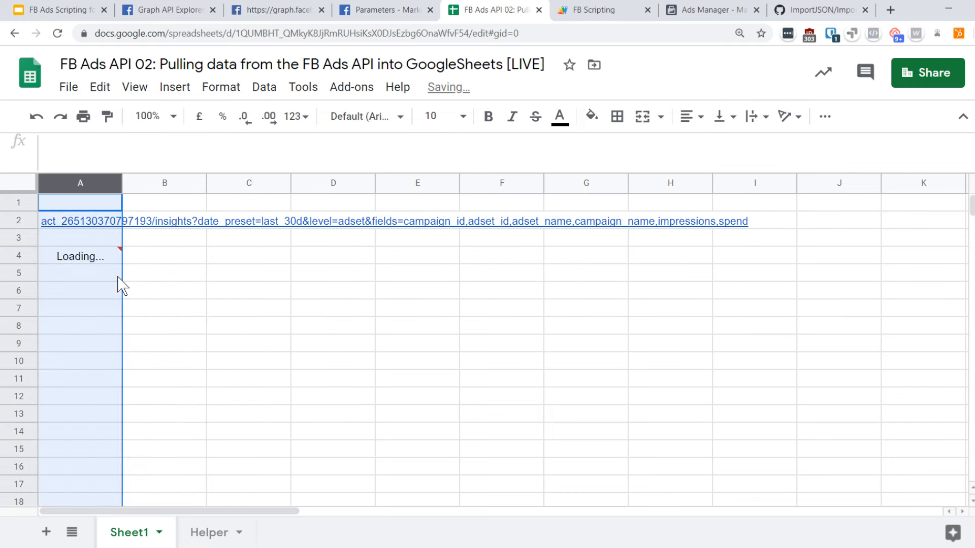
click(119, 279)
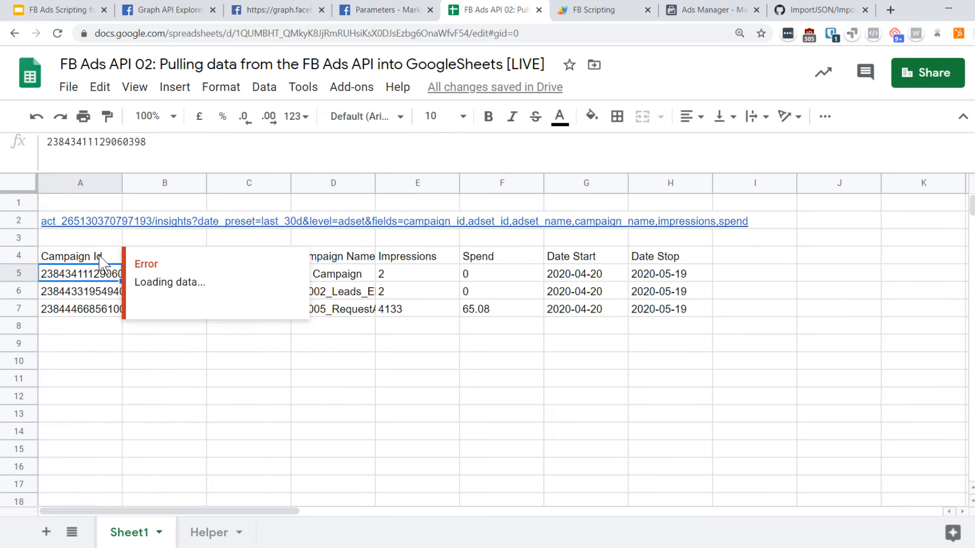
click(101, 256)
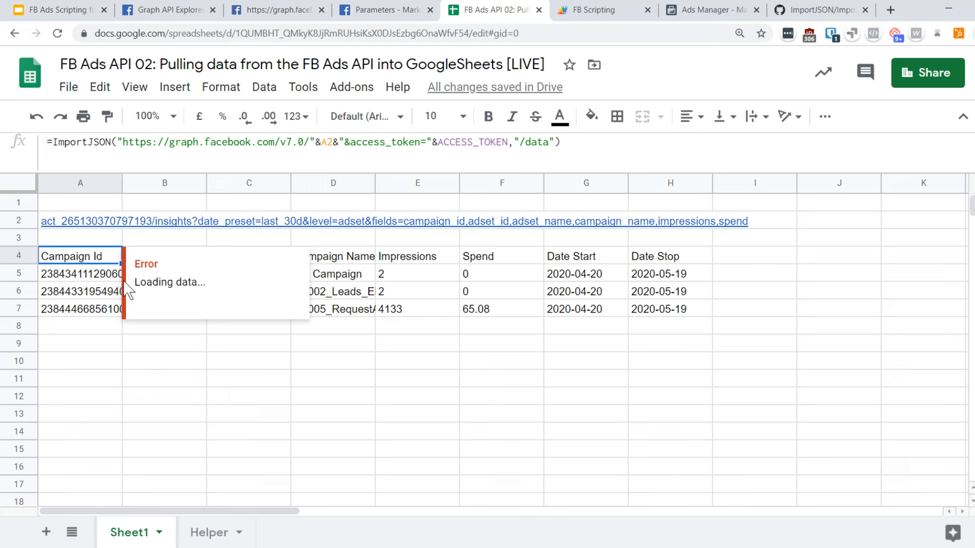
click(380, 331)
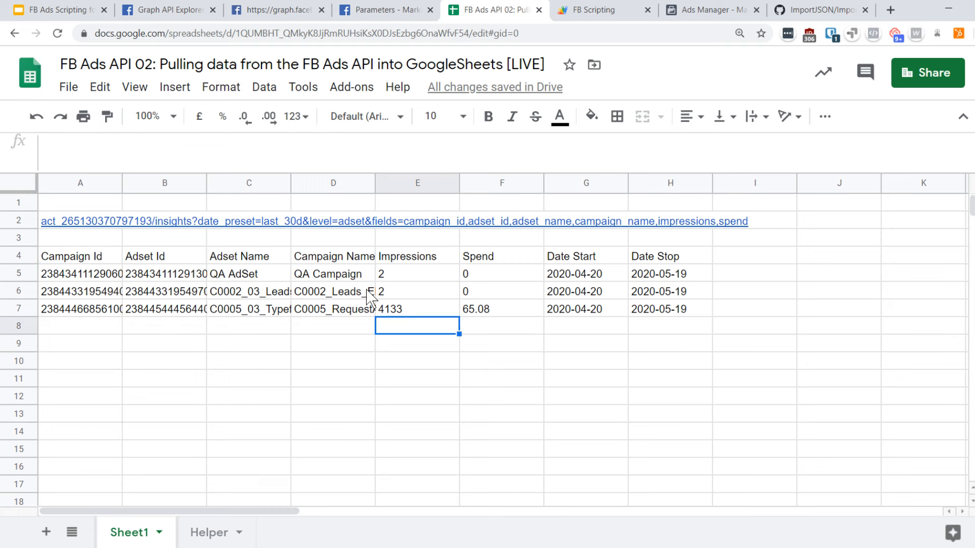
- Move the insights endpoint text from A2 to B2
click(81, 229)
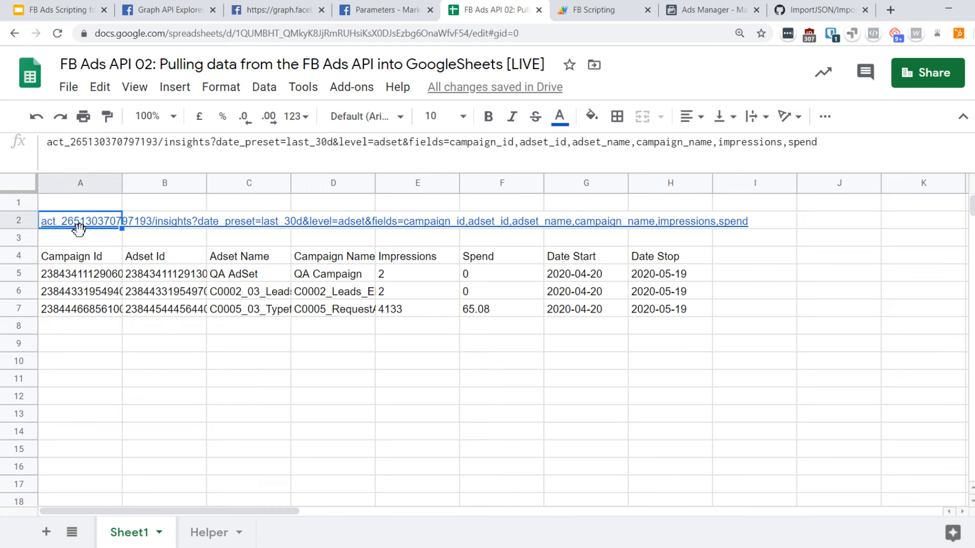
key(ctrl+x)
click(167, 221)
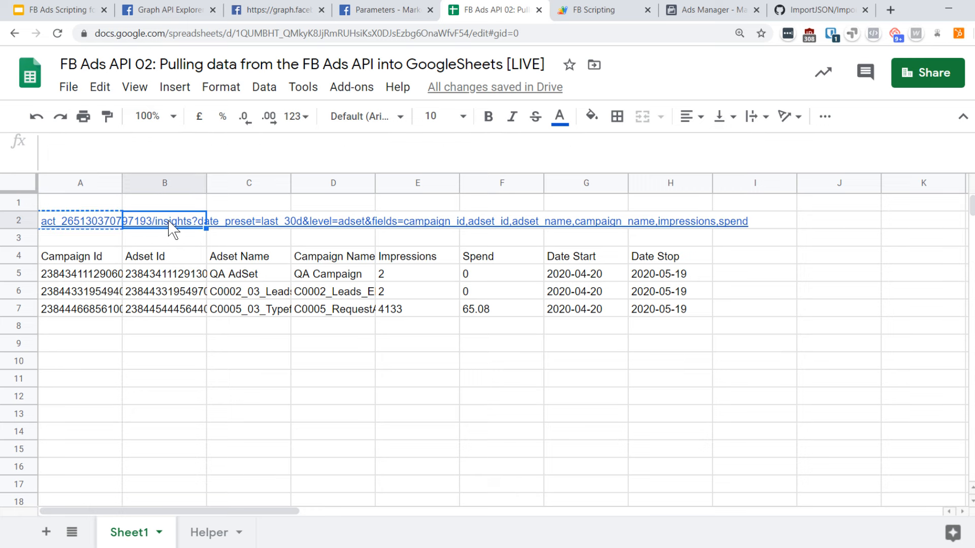
key(ctrl+v)
- Label cell A2 as "Path" in bold
click(90, 222)
text(Path)
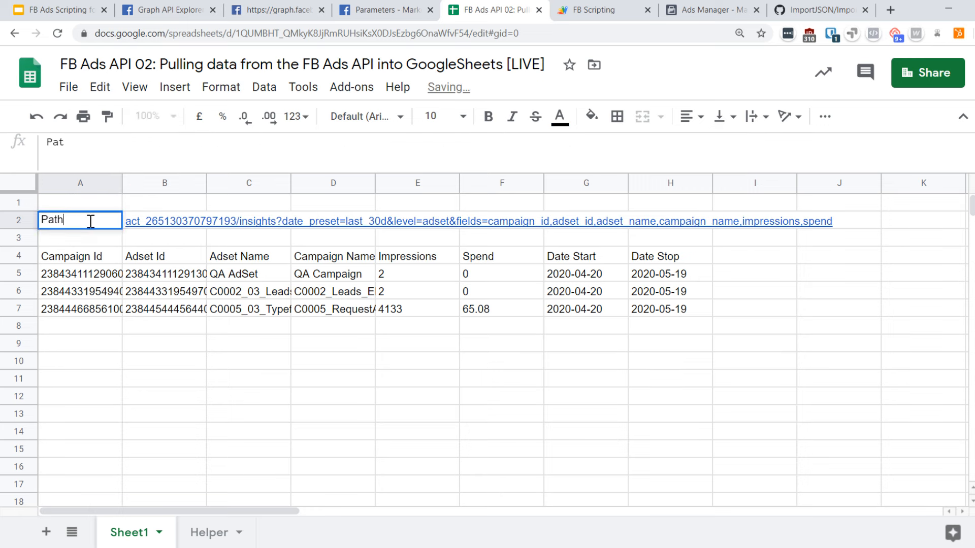
key(ctrl+b)
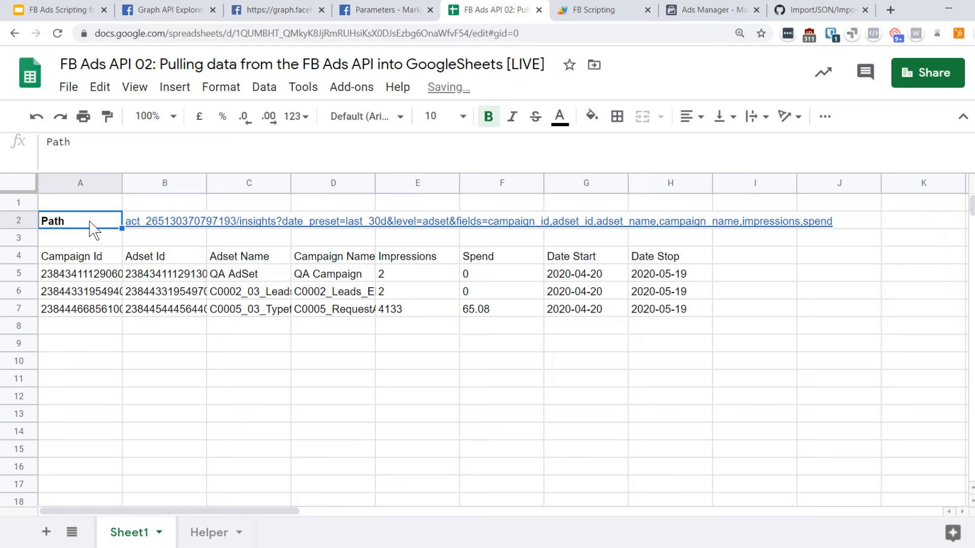
click(138, 225)
- Fill the formula cell A4 with a light pink background colour
click(102, 263)
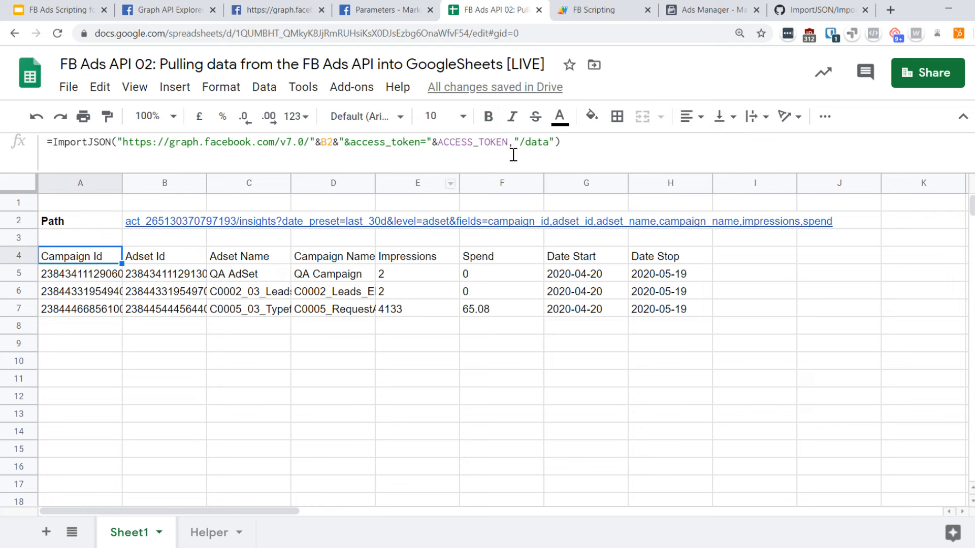
click(593, 116)
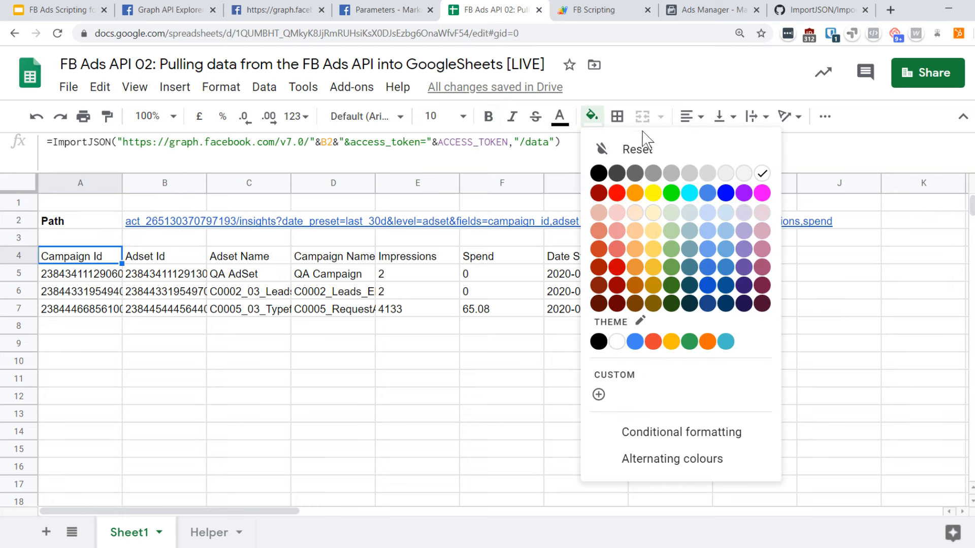
click(761, 214)
click(167, 293)
click(94, 259)
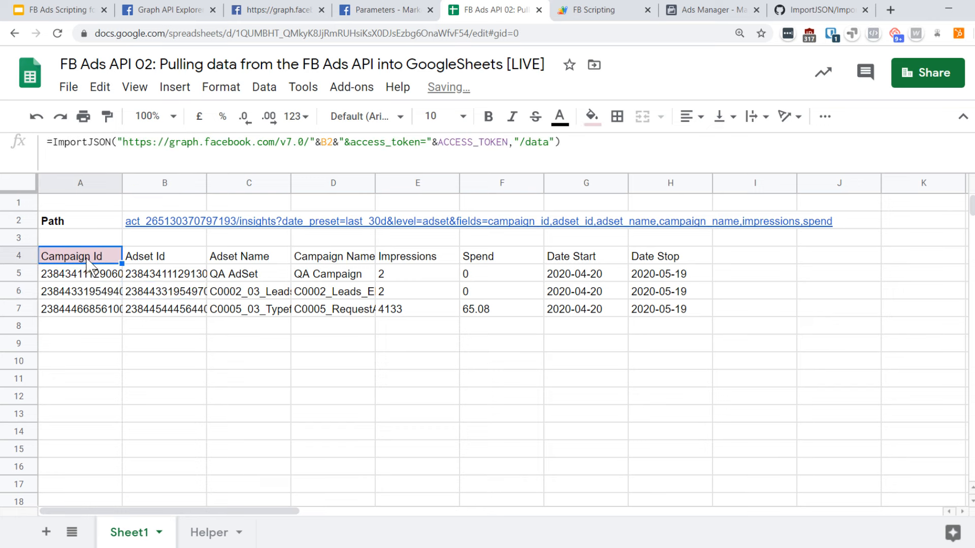
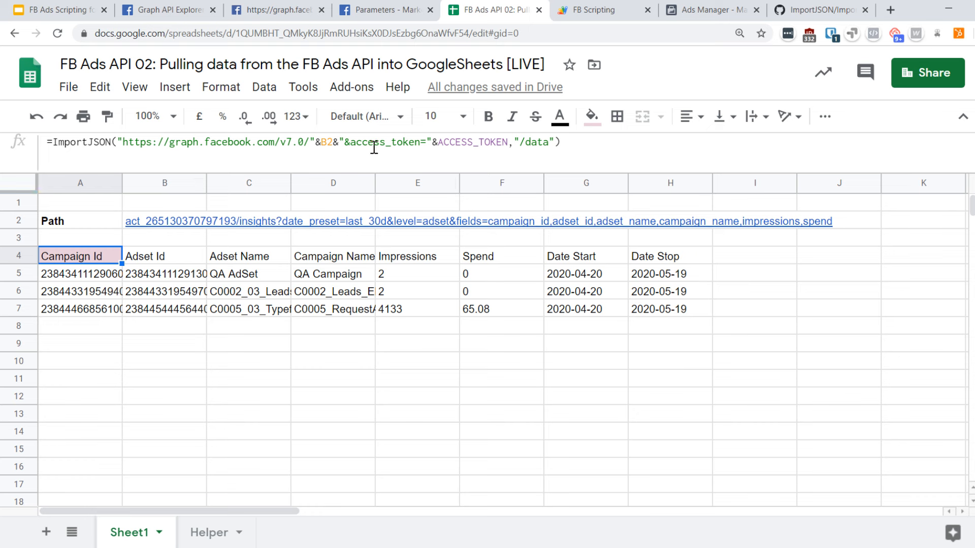
- Insert "&limit=5000" before the access_token parameter in A4's ImportJSON formula
click(345, 143)
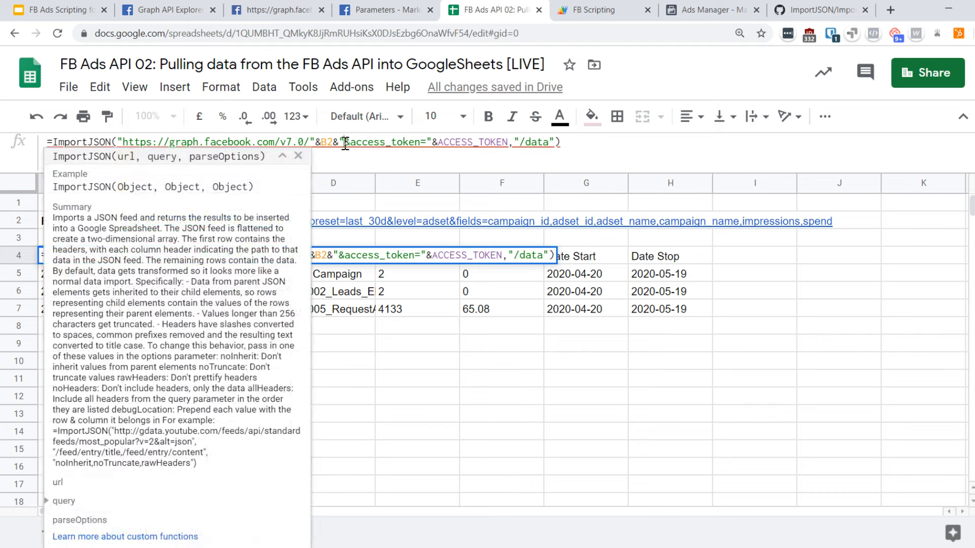
text(limit)
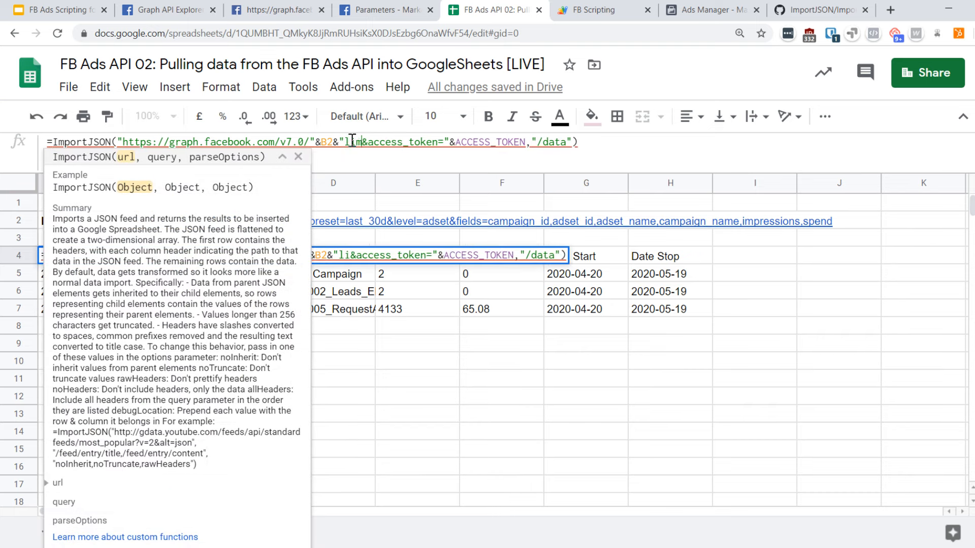
text(=5000)
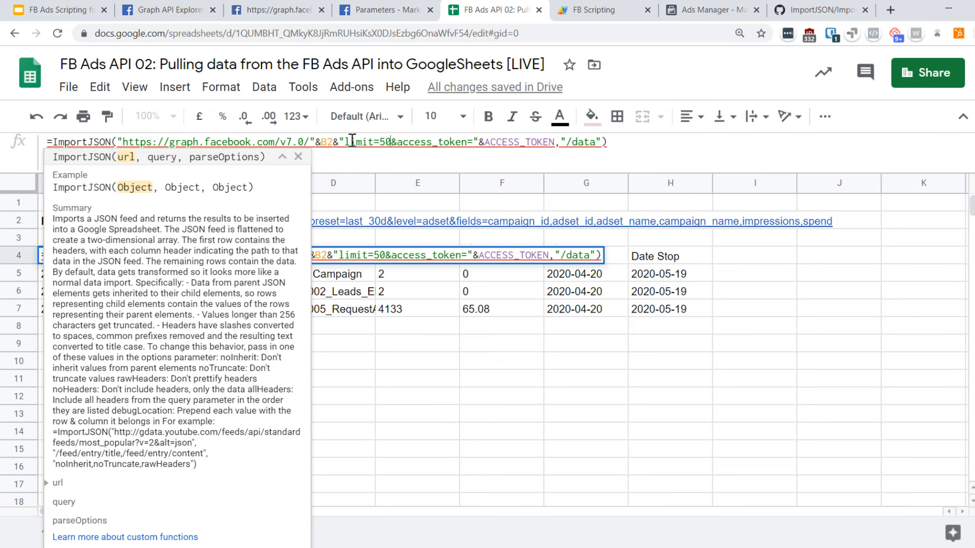
click(347, 142)
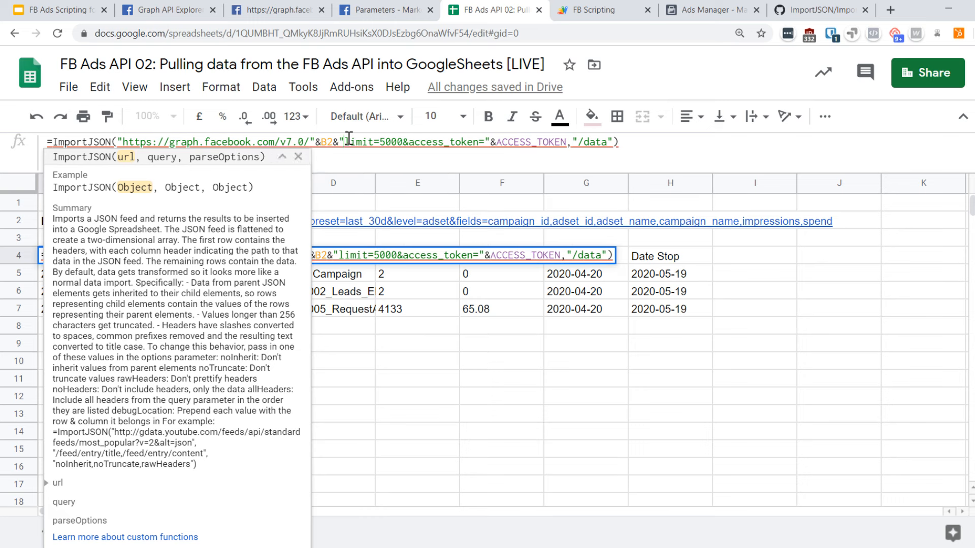
text(&)
key(Return)
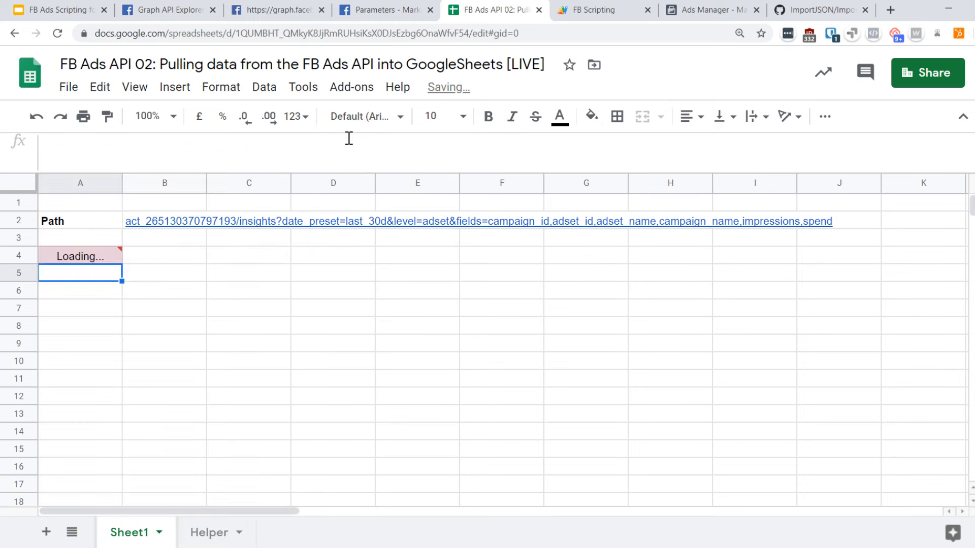
key(Up)
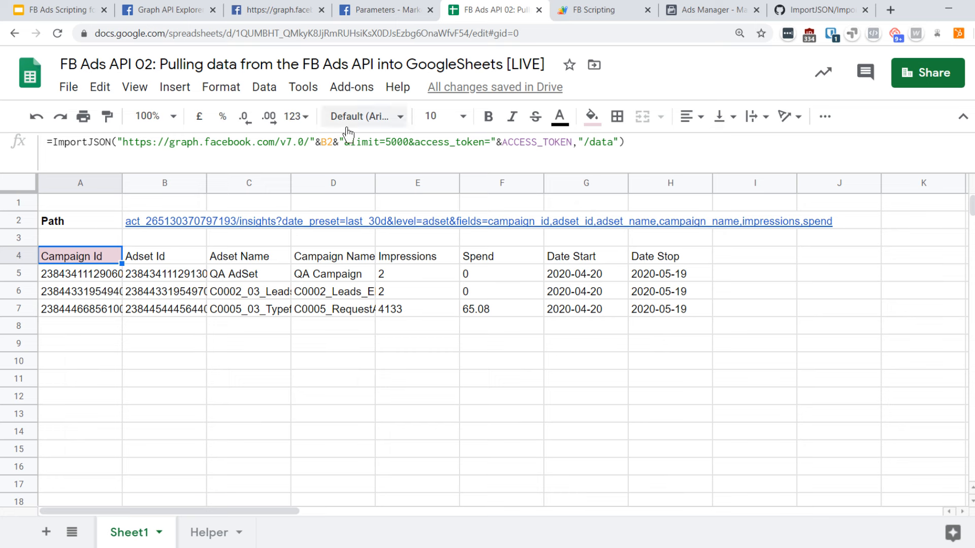
- Switch to the Marketing API Insights documentation and look over its Parameters and Fields page
click(297, 11)
click(392, 10)
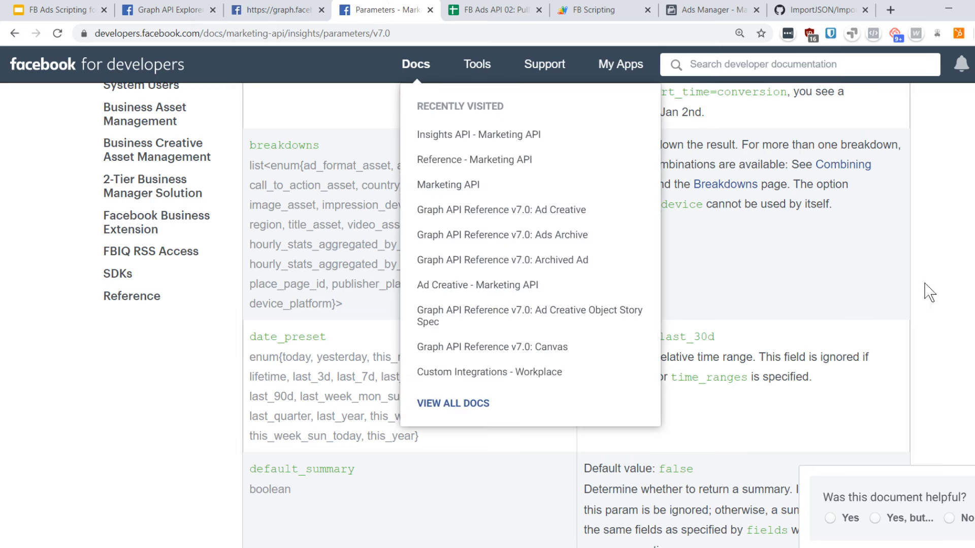
scroll(577, 315, up, 4)
scroll(825, 133, up, 10)
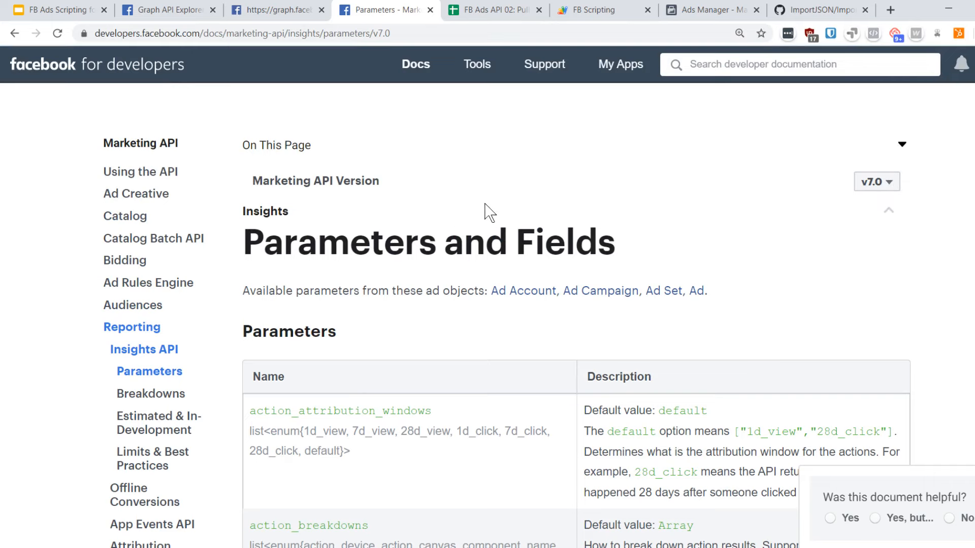
- Switch back to the Google Sheets file and rename Sheet1 as "Insights 1"
click(493, 8)
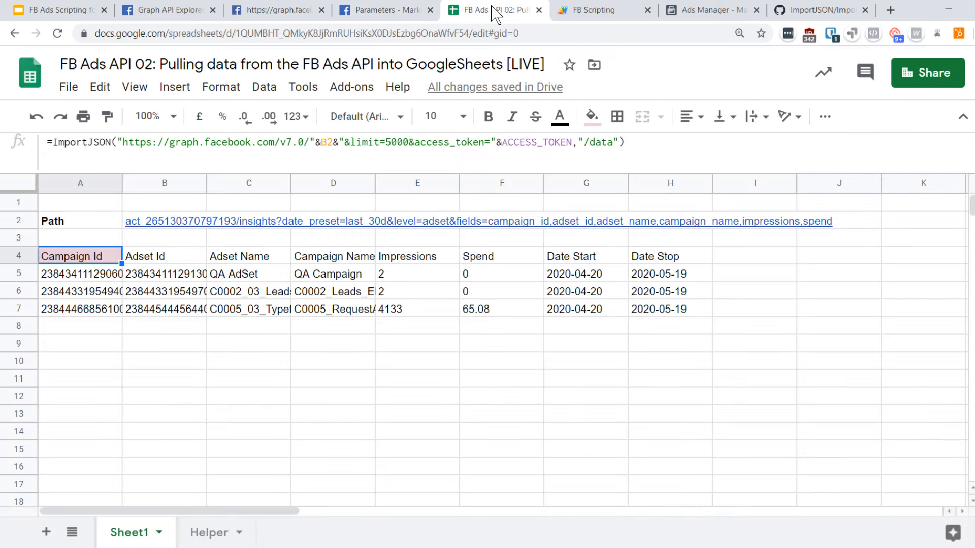
click(312, 310)
click(148, 258)
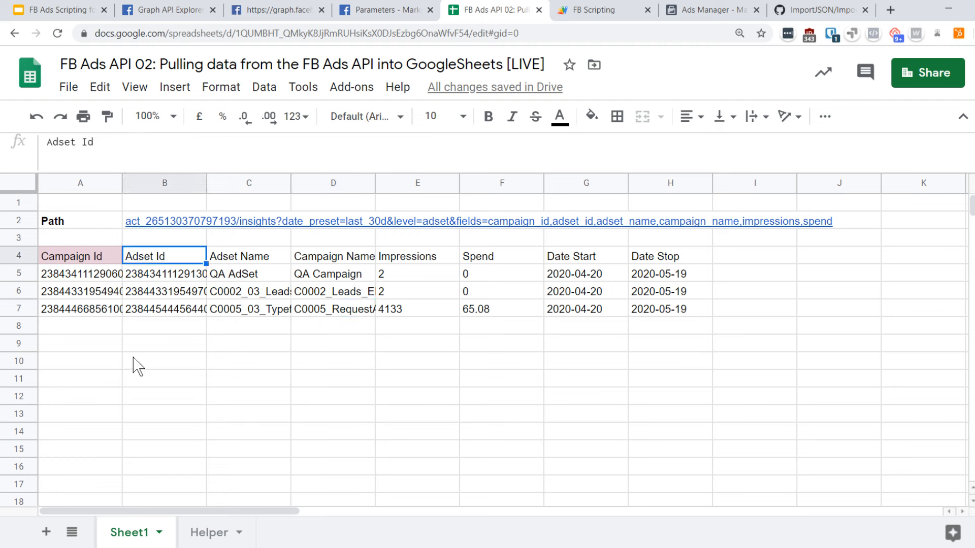
double_click(130, 533)
key(BackSpace)
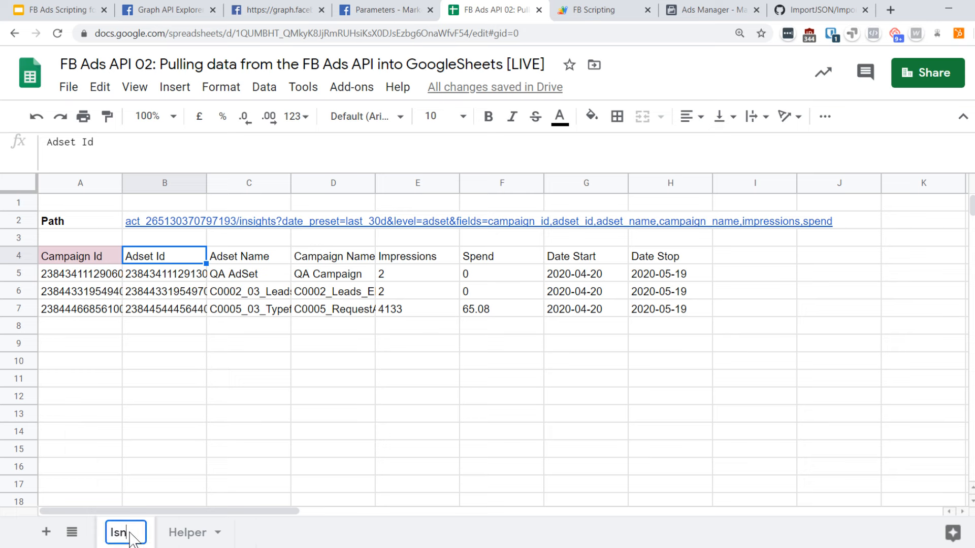
text(Insights 1)
key(Return)
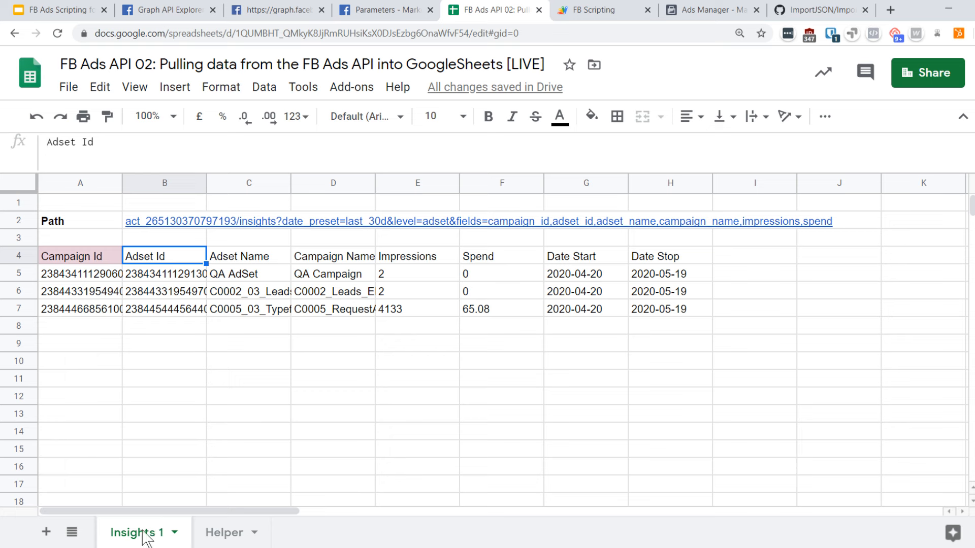
- Review the ImportJSON formula in A4 and the endpoint path in B2
click(136, 363)
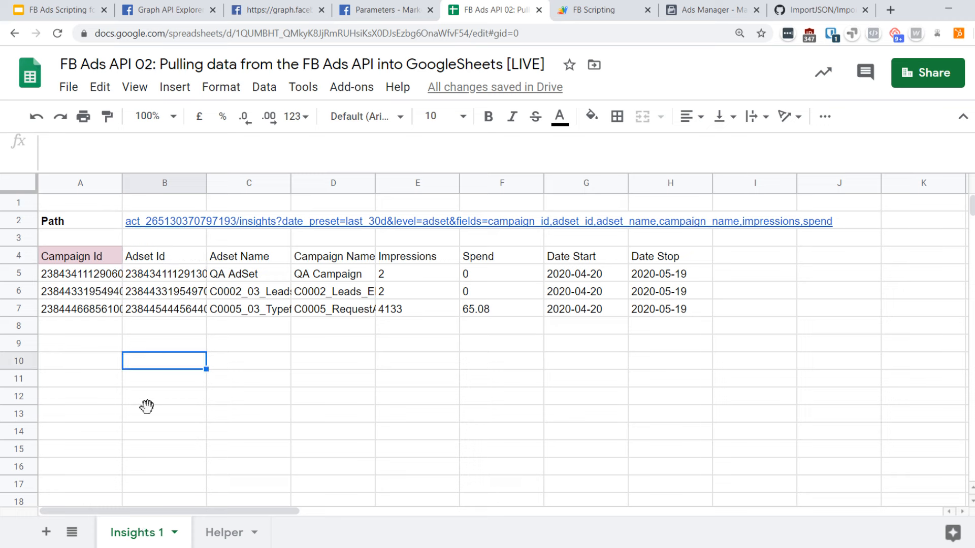
click(109, 297)
click(102, 256)
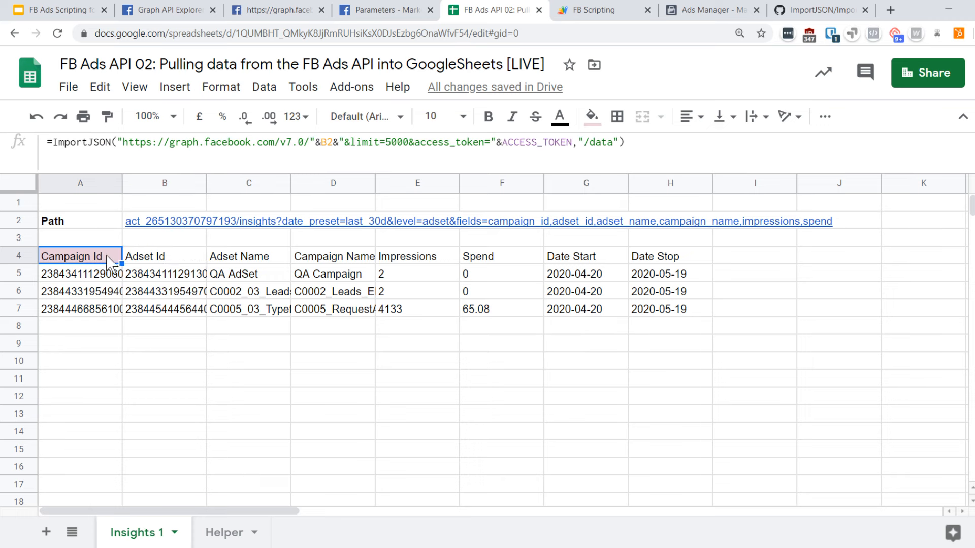
click(168, 224)
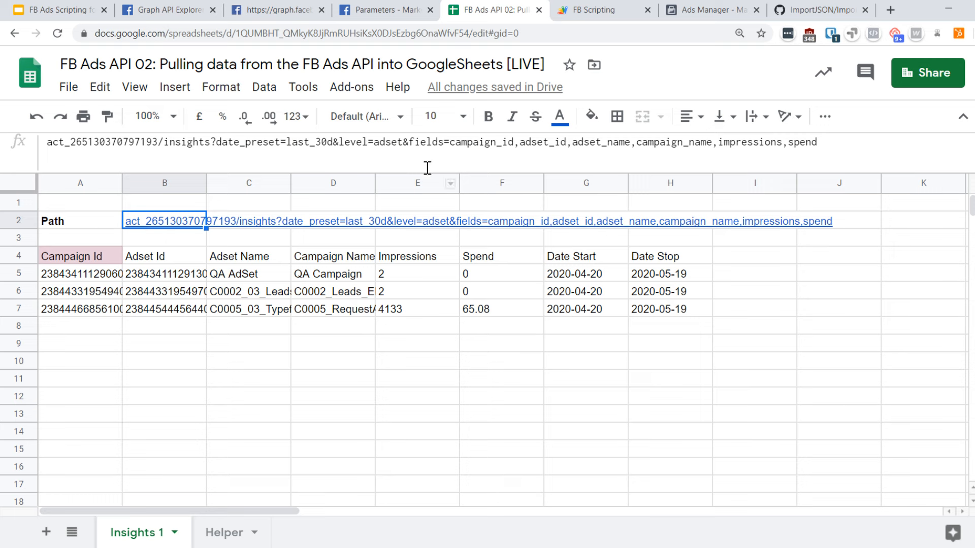
- Move adset_id ahead of campaign_id in the fields list of B2's path, and check the reordered columns in the imported table
double_click(529, 143)
key(ctrl+c)
key(BackSpace)
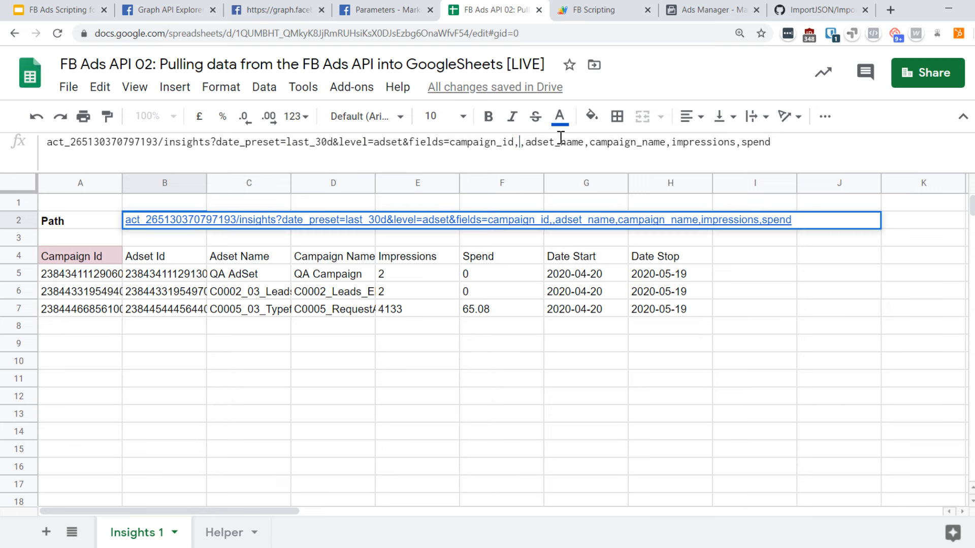
key(Delete)
key(ctrl+v)
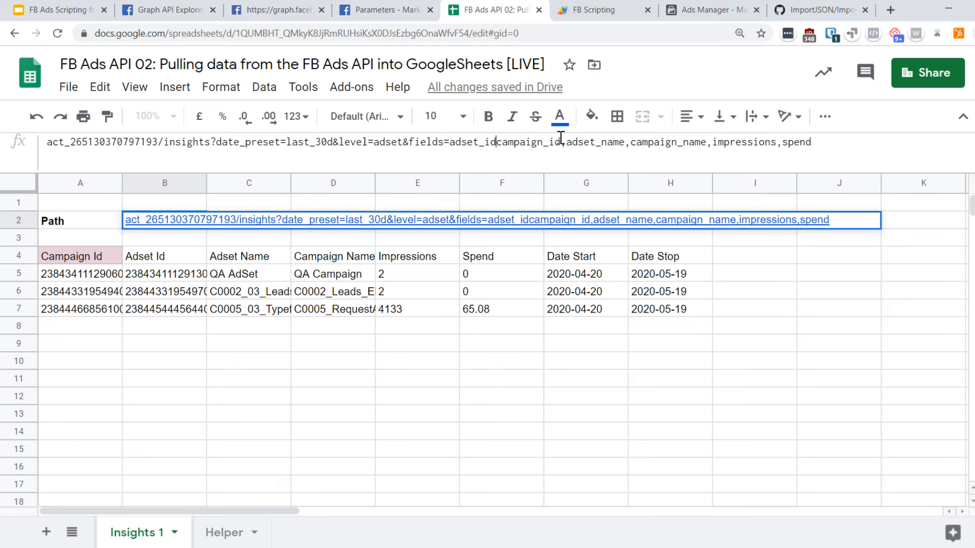
text(,)
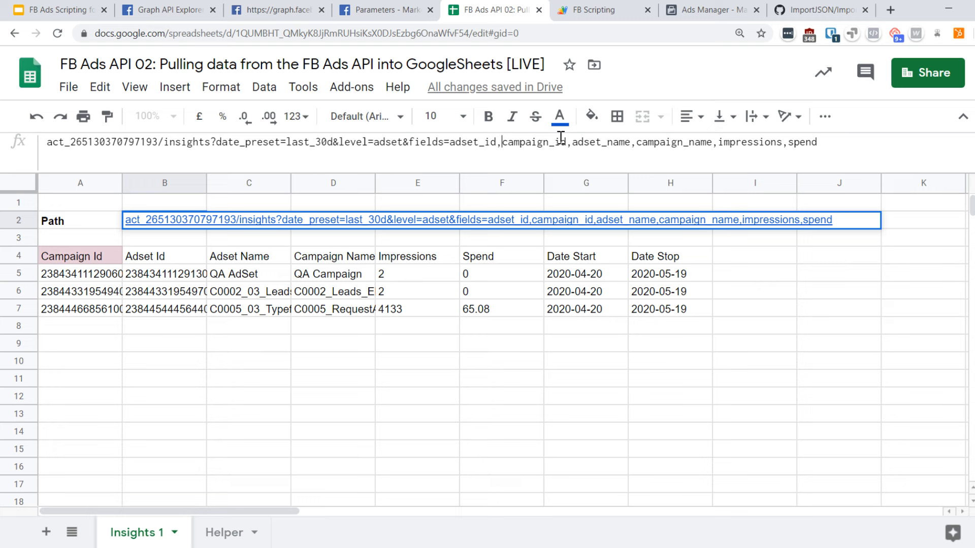
key(Return)
click(128, 274)
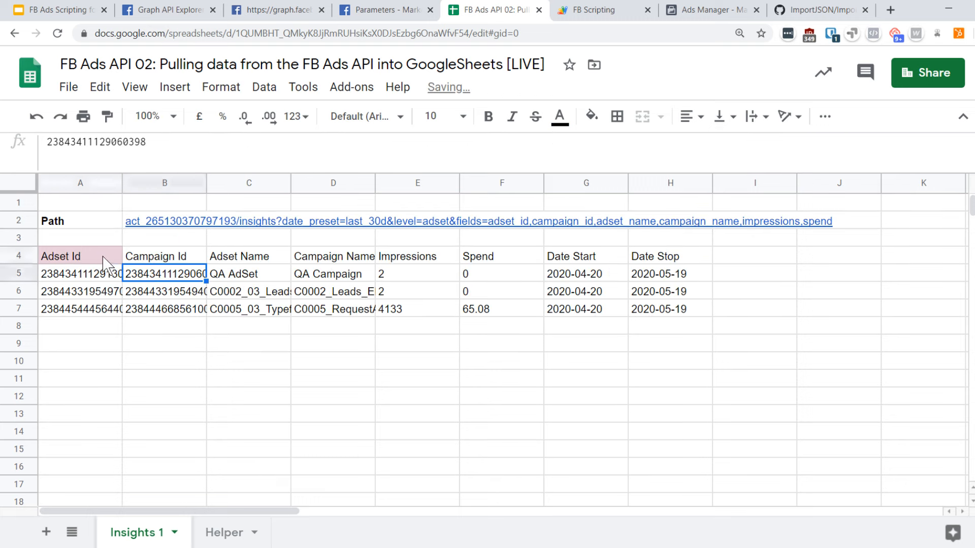
click(103, 257)
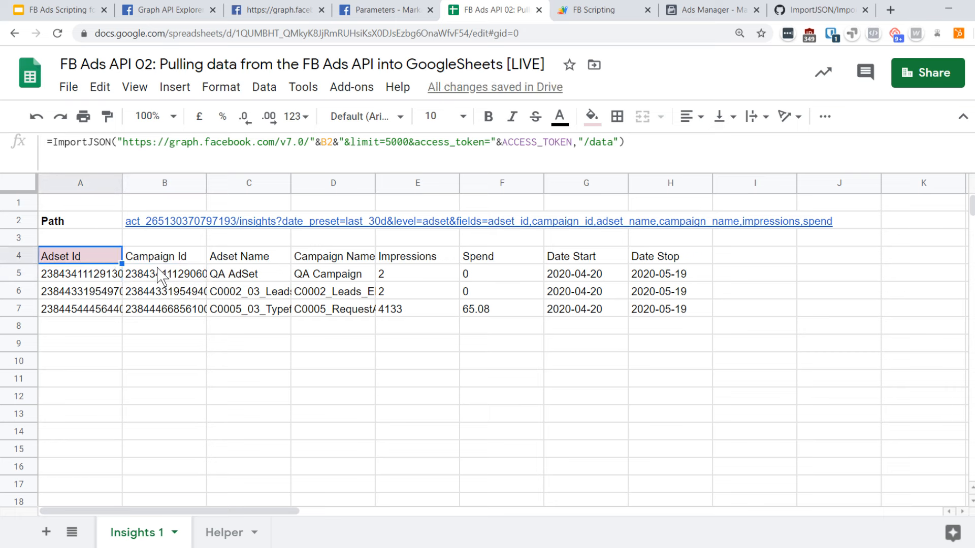
- Append ",clicks" to the end of the fields list in B2's path
click(164, 216)
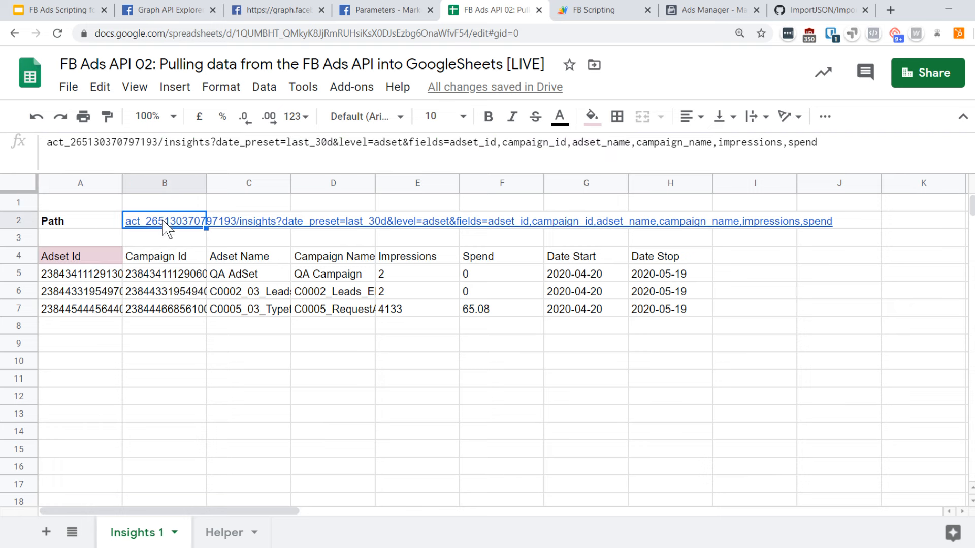
click(822, 142)
text(,click)
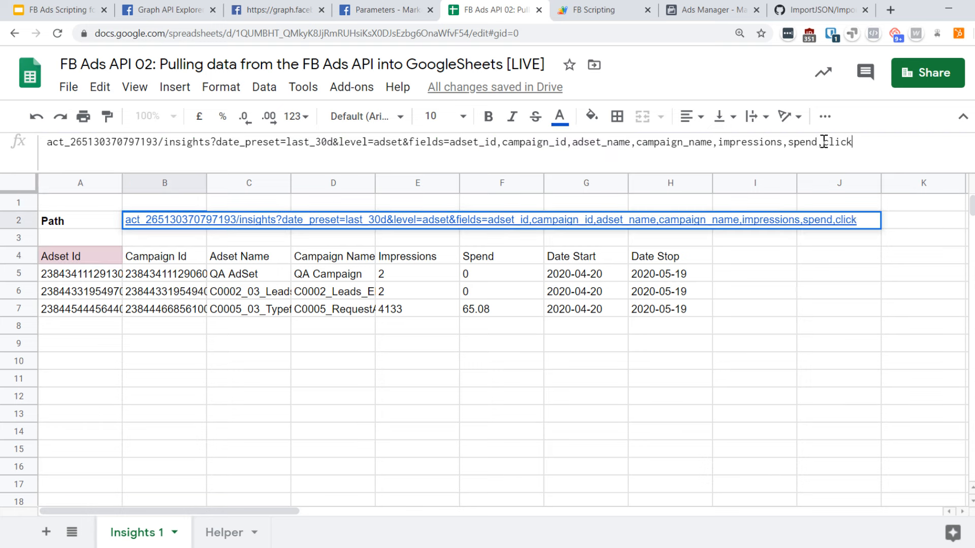
key(Return)
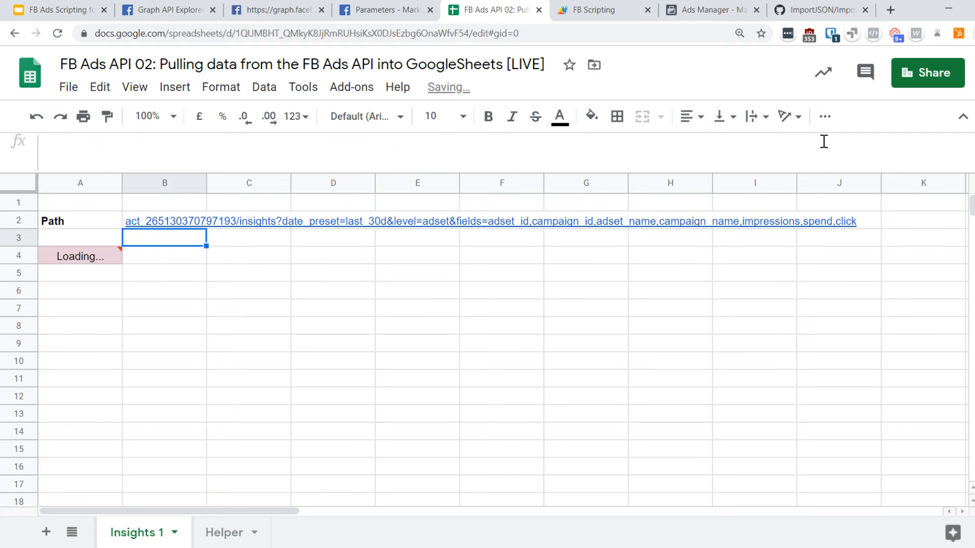
click(167, 222)
click(912, 146)
text(s)
key(Return)
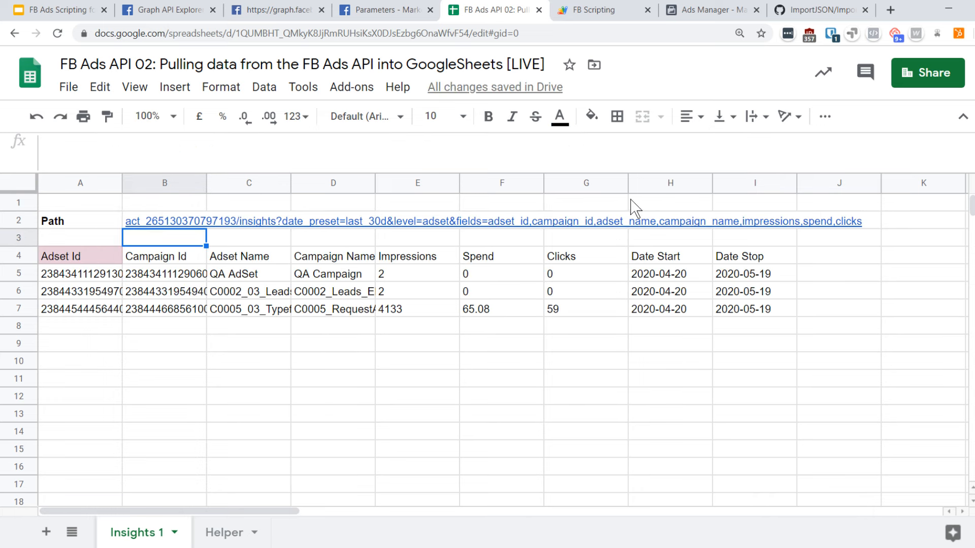
- Append ",actions" to the end of the fields list in B2's path
click(172, 223)
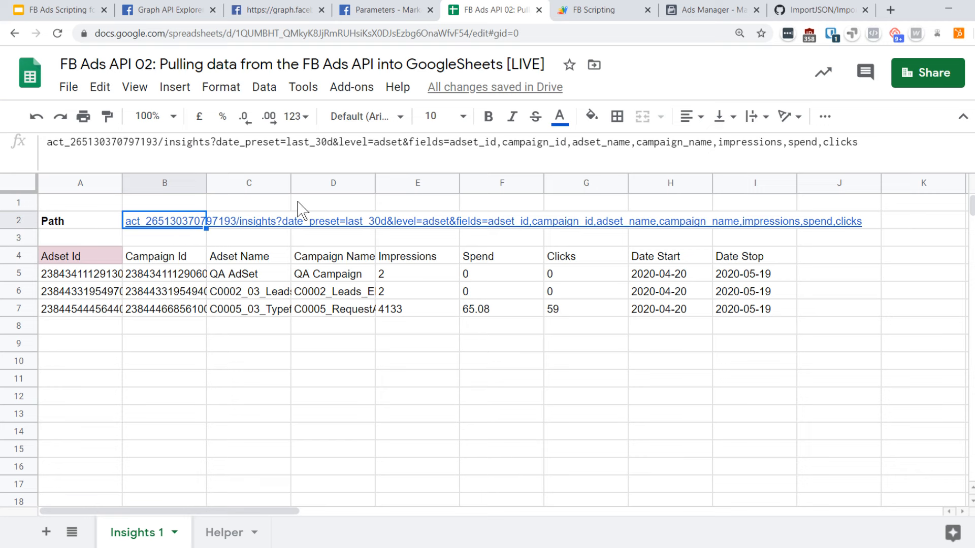
click(897, 146)
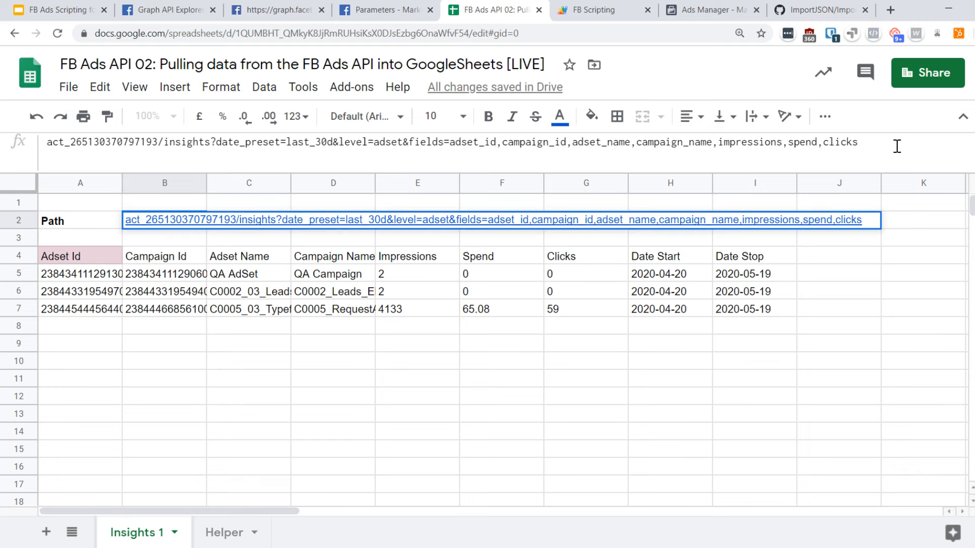
text(,actions)
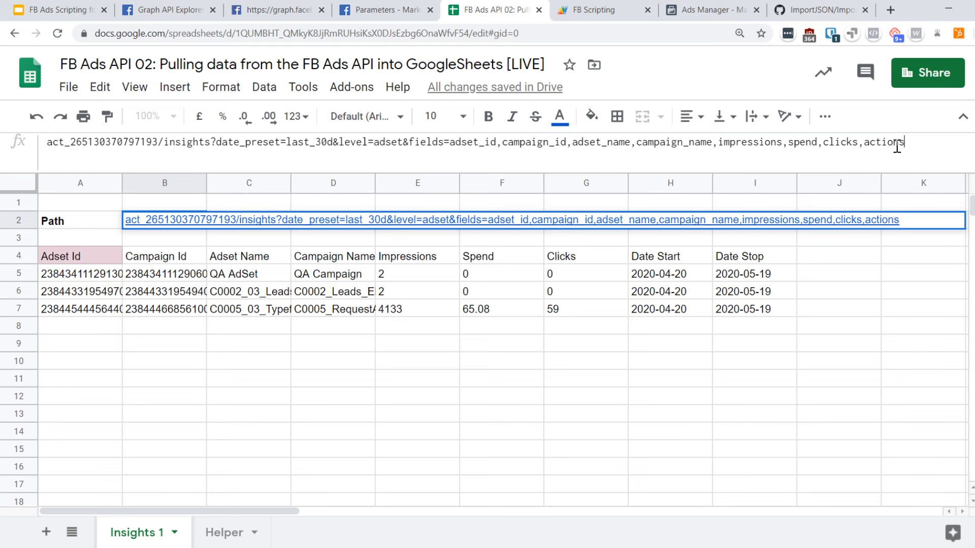
key(Return)
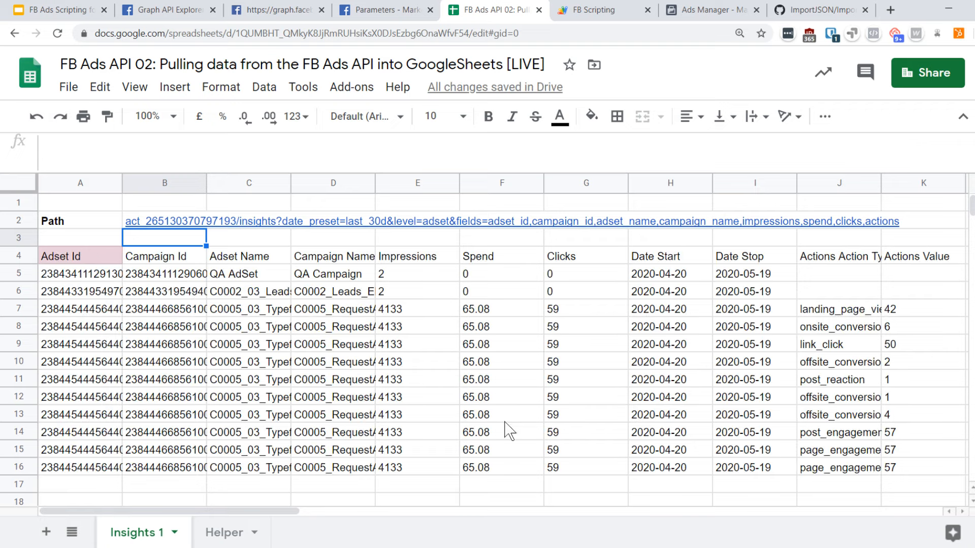
- Examine the action type and action value columns and the repeated ad set rows in the imported table
drag(236, 512, 296, 512)
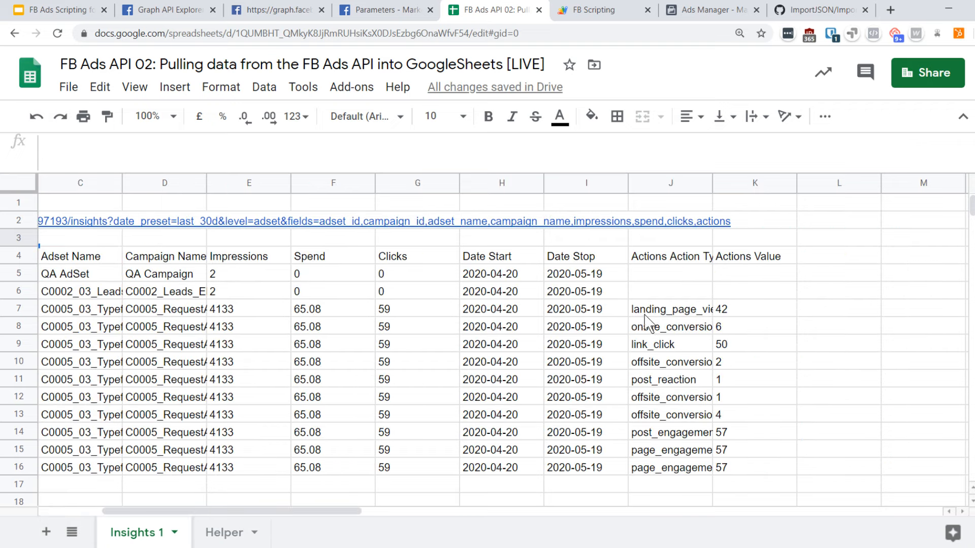
click(661, 328)
click(670, 311)
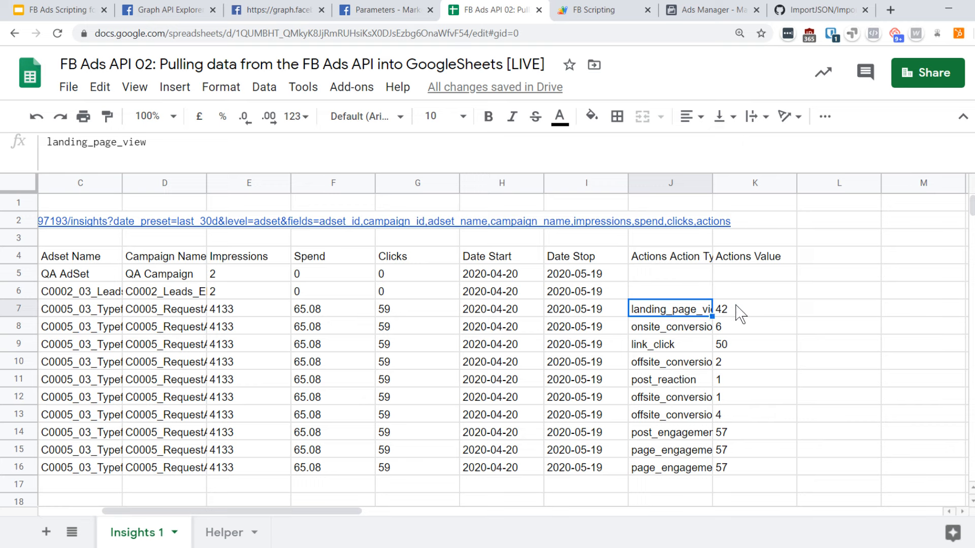
click(707, 366)
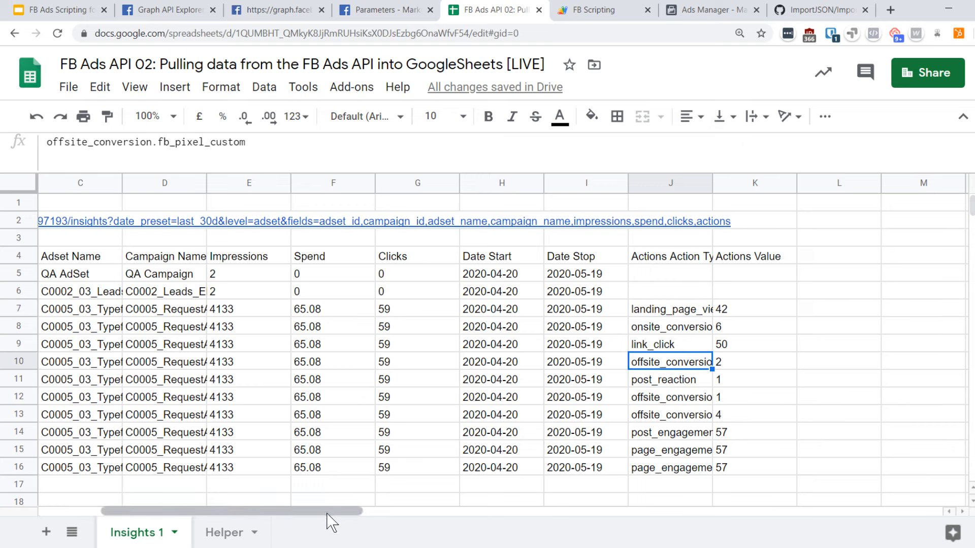
drag(328, 511, 297, 527)
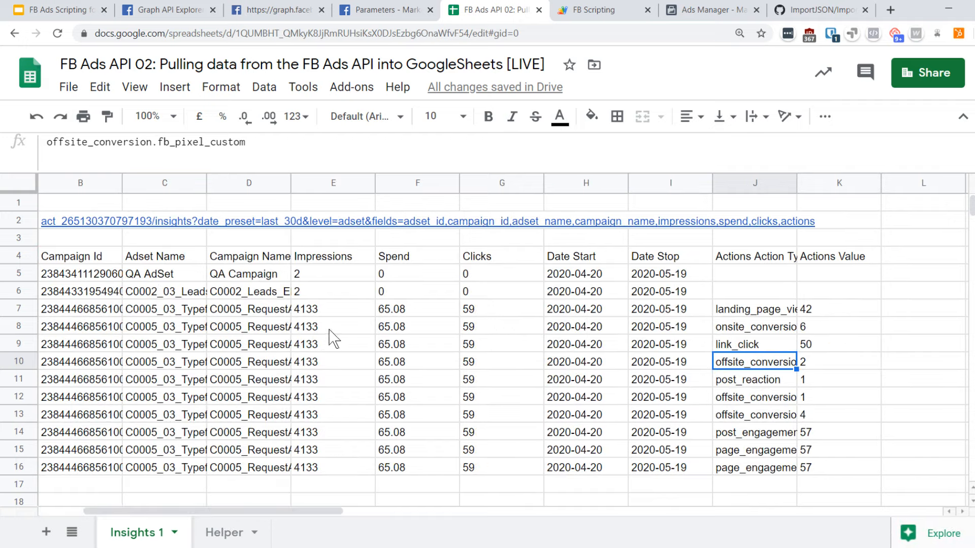
drag(294, 511, 226, 509)
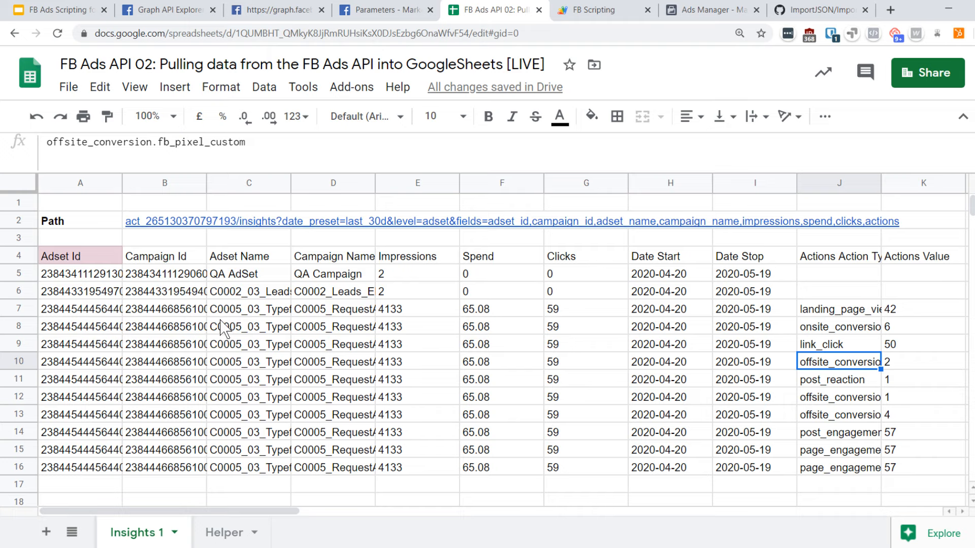
- Switch to the Graph API Explorer, add actions to the insights query's fields and submit the request
click(236, 13)
click(168, 9)
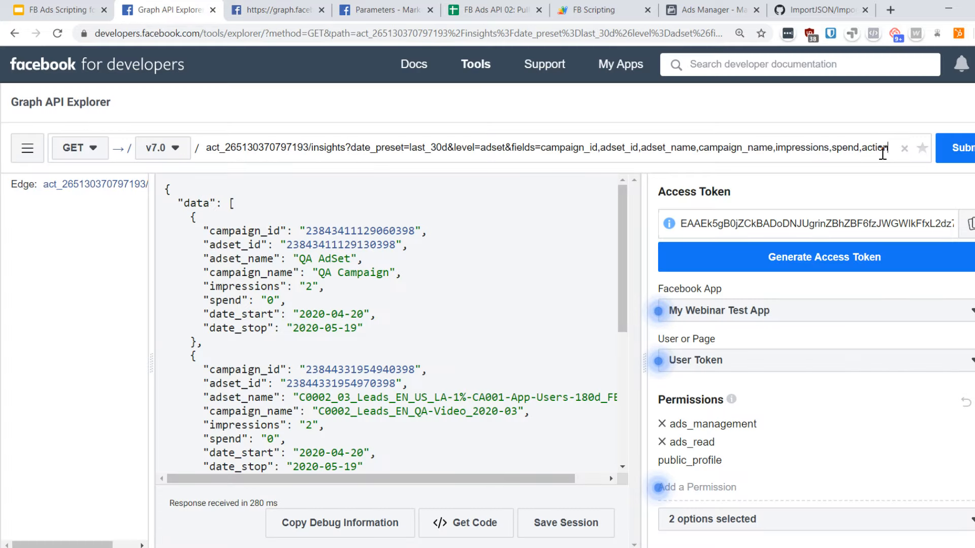
key(Return)
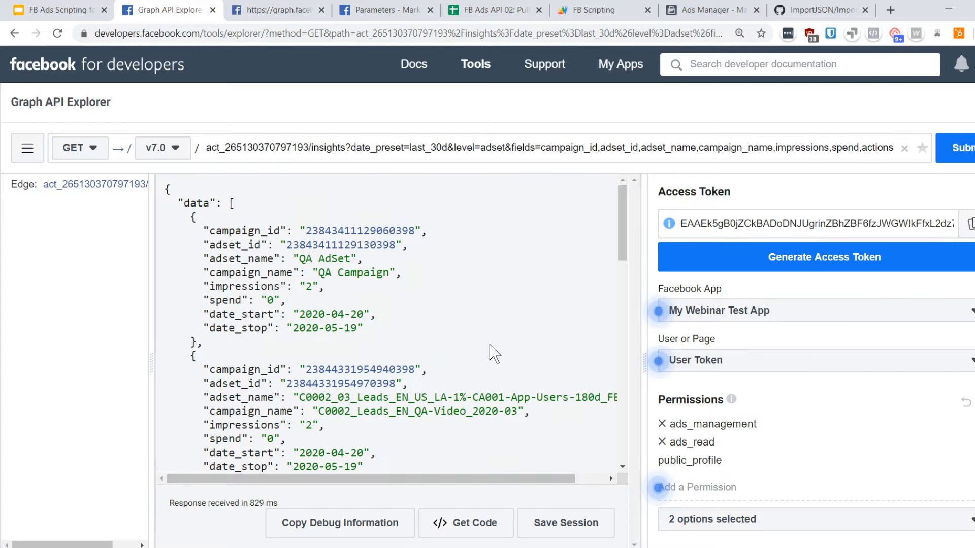
- Find an ad set with actions in the JSON response and examine its impressions key and value
scroll(500, 351, down, 1)
scroll(500, 350, down, 5)
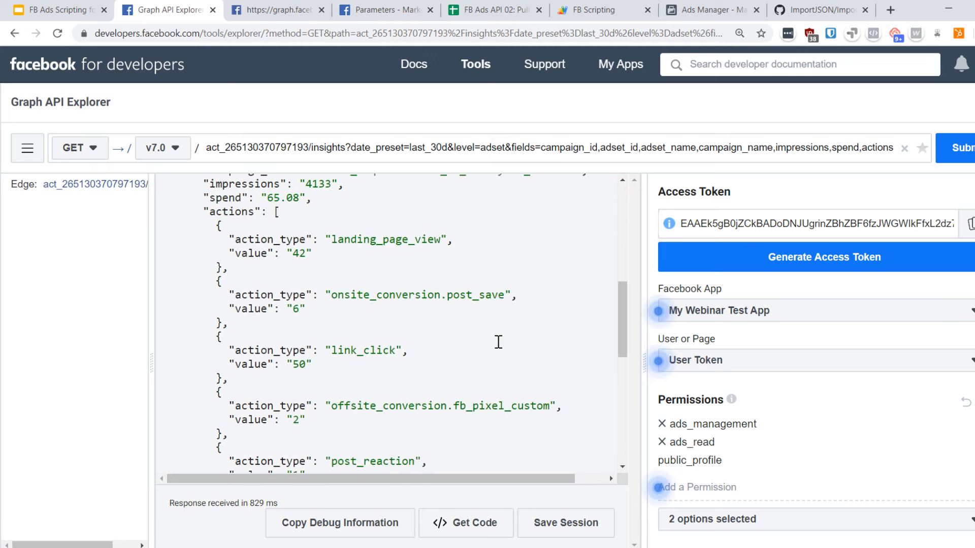
scroll(539, 350, up, 1)
double_click(246, 231)
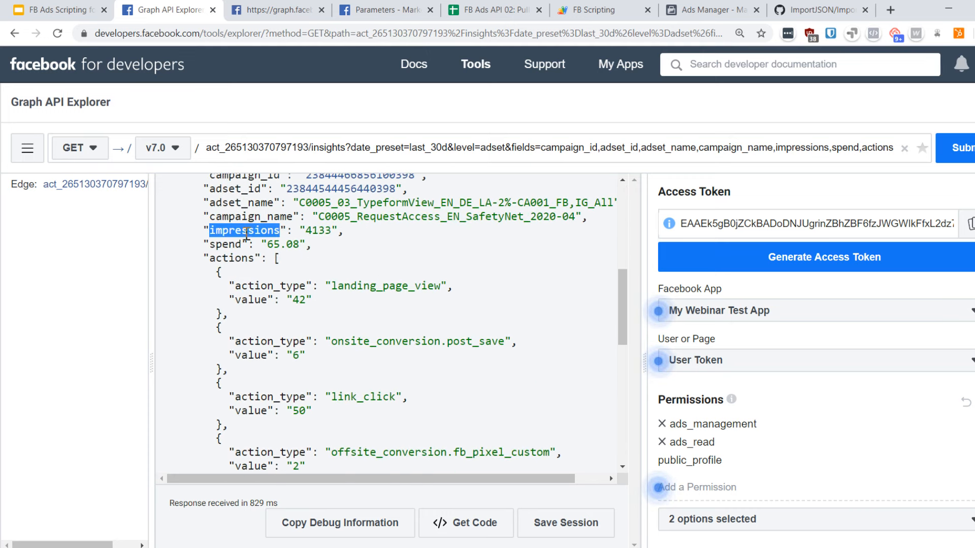
drag(358, 236, 198, 233)
click(325, 231)
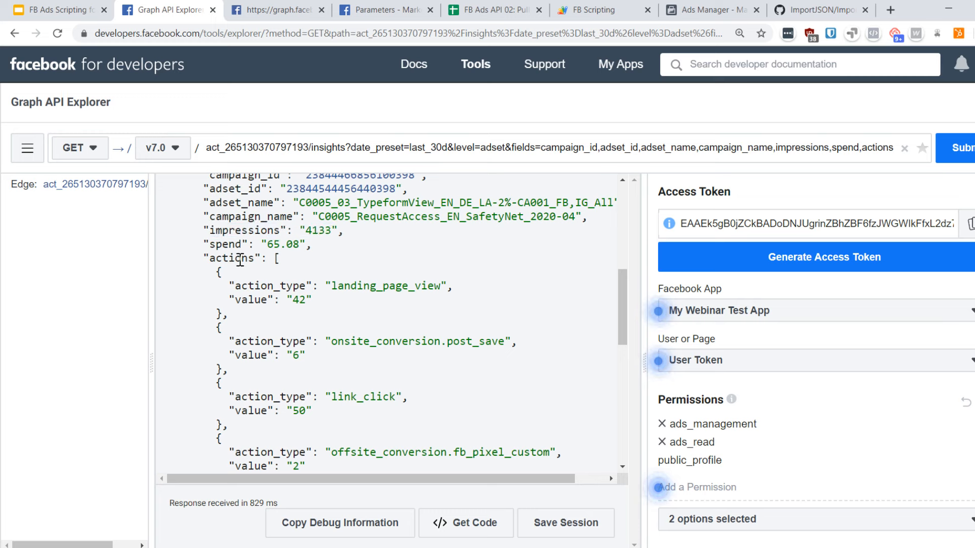
- Examine the nested actions array in the response, looking at each entry's action_type and value
scroll(623, 303, down, 1)
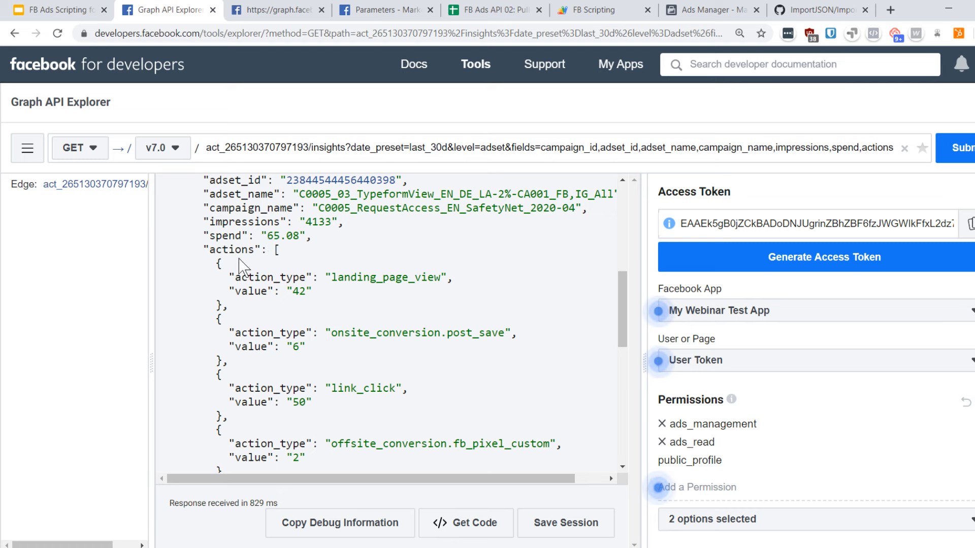
drag(216, 264, 225, 291)
click(225, 307)
mouse_move(623, 319)
mouse_down()
mouse_move(634, 381)
mouse_move(635, 327)
mouse_up()
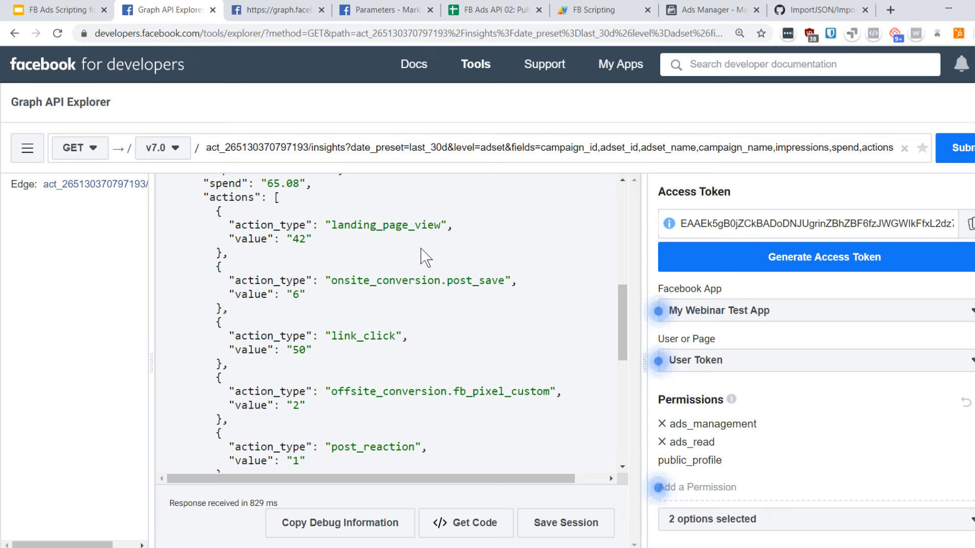
scroll(340, 267, up, 1)
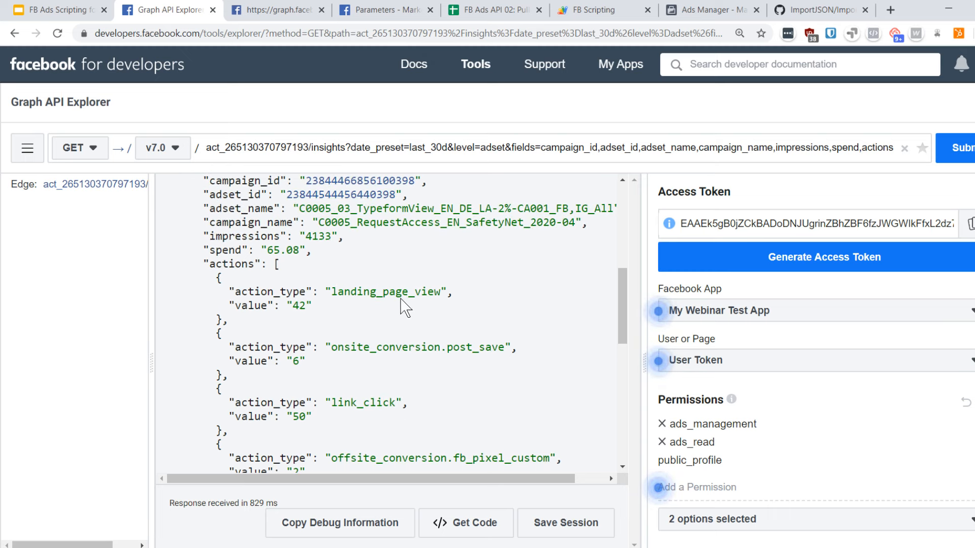
double_click(340, 287)
click(202, 262)
double_click(301, 306)
click(457, 349)
click(486, 63)
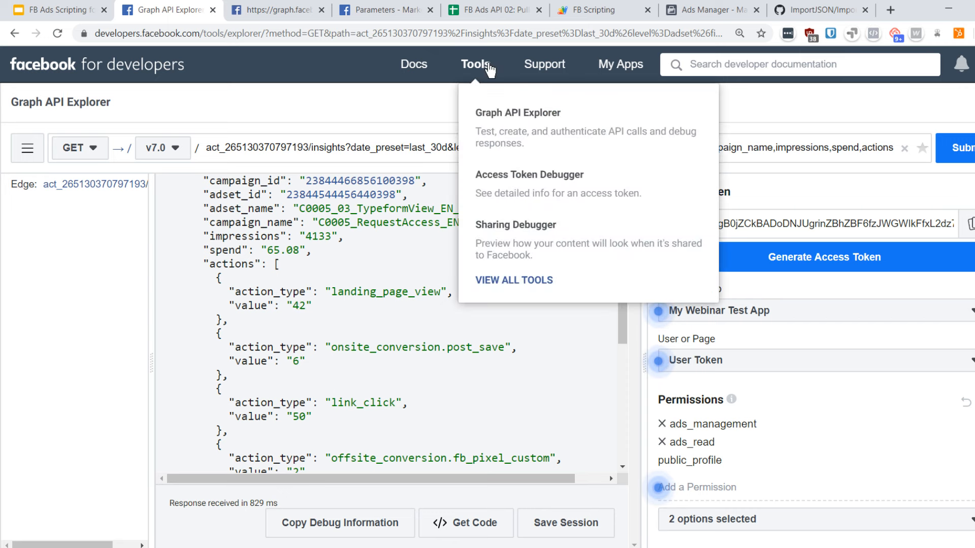
click(382, 327)
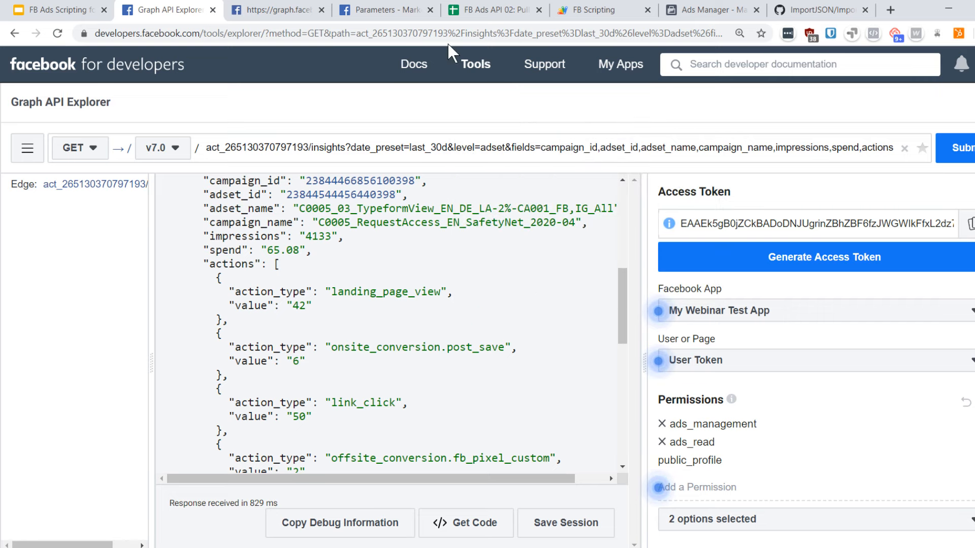
- Switch back to the Google Sheets file and remove ",actions" from the fields list in B2's path
click(489, 10)
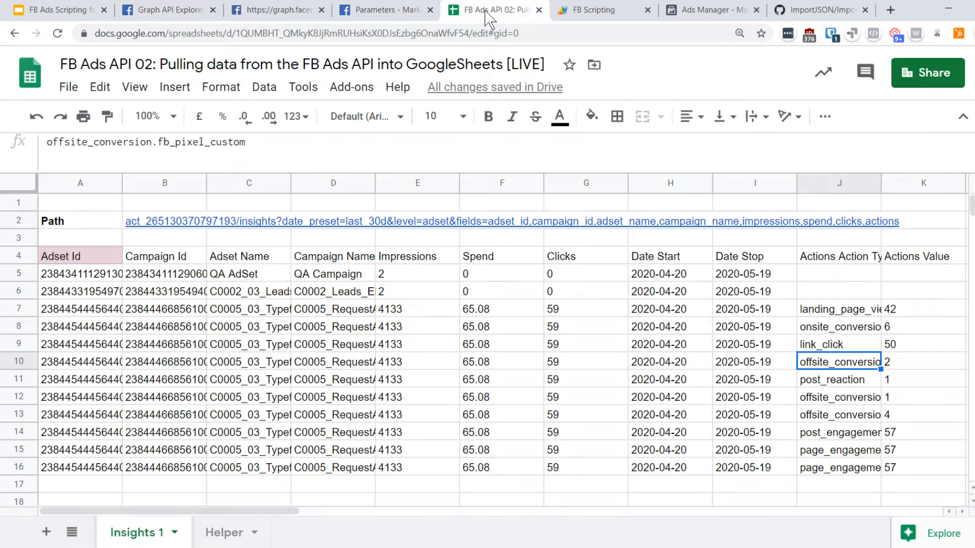
click(252, 324)
click(170, 227)
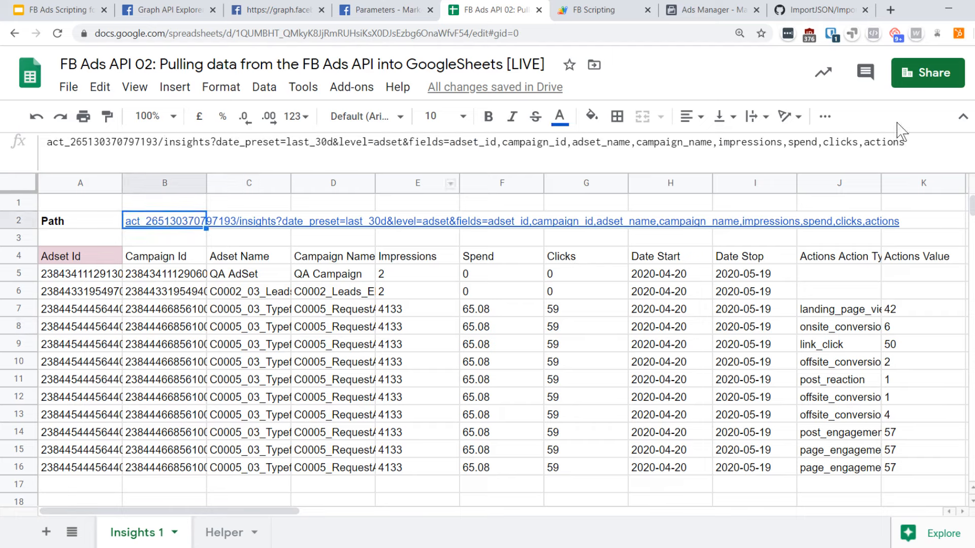
click(900, 141)
double_click(900, 141)
key(BackSpace)
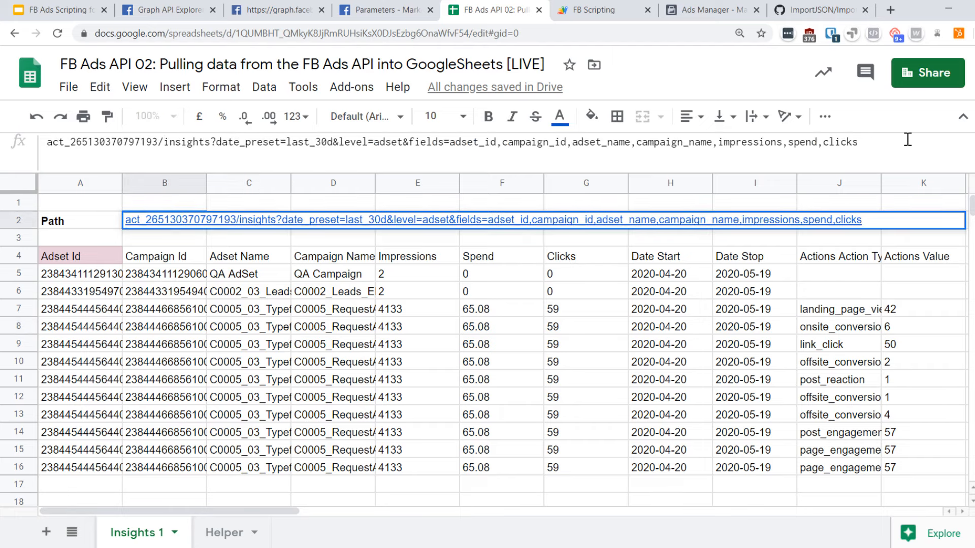
key(Return)
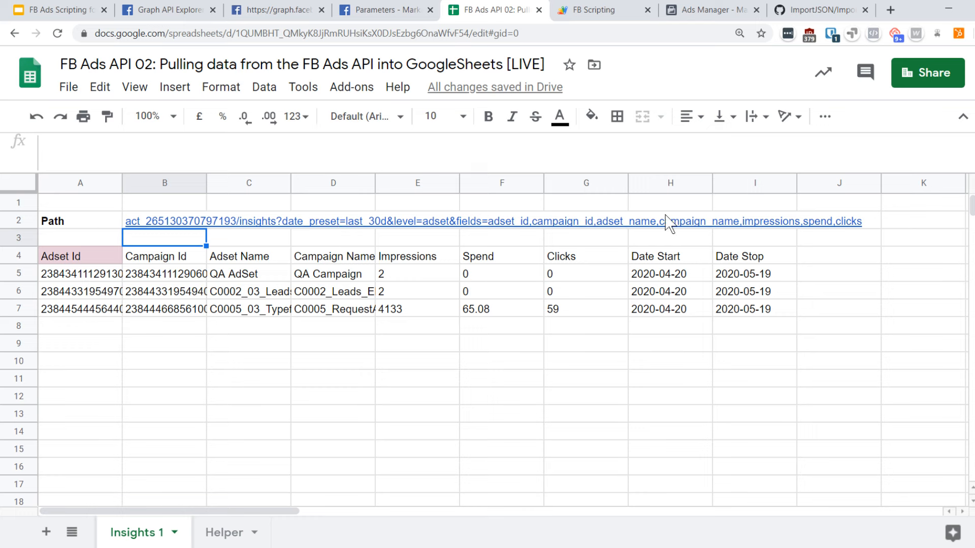
- Duplicate the Insights 1 sheet and rename the copy as Insights 2
right_click(128, 545)
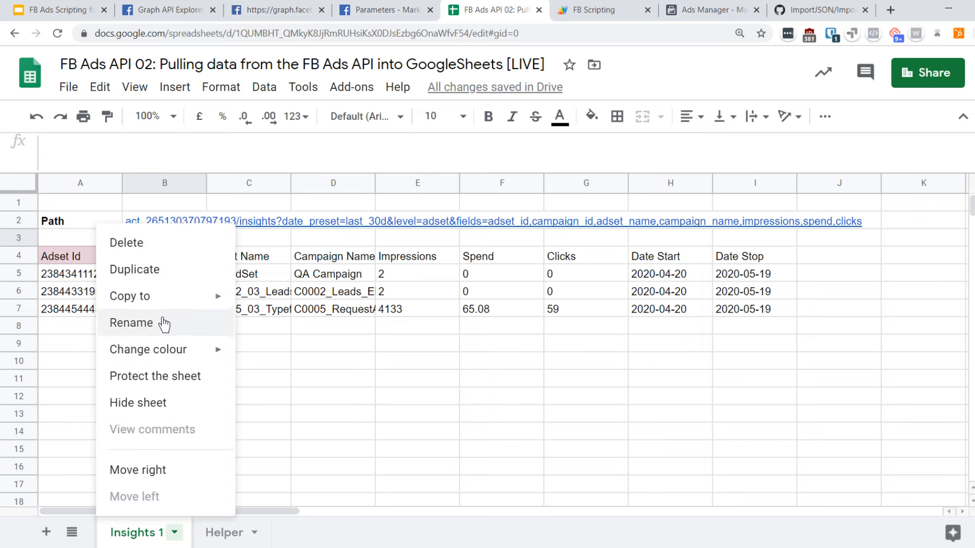
click(166, 278)
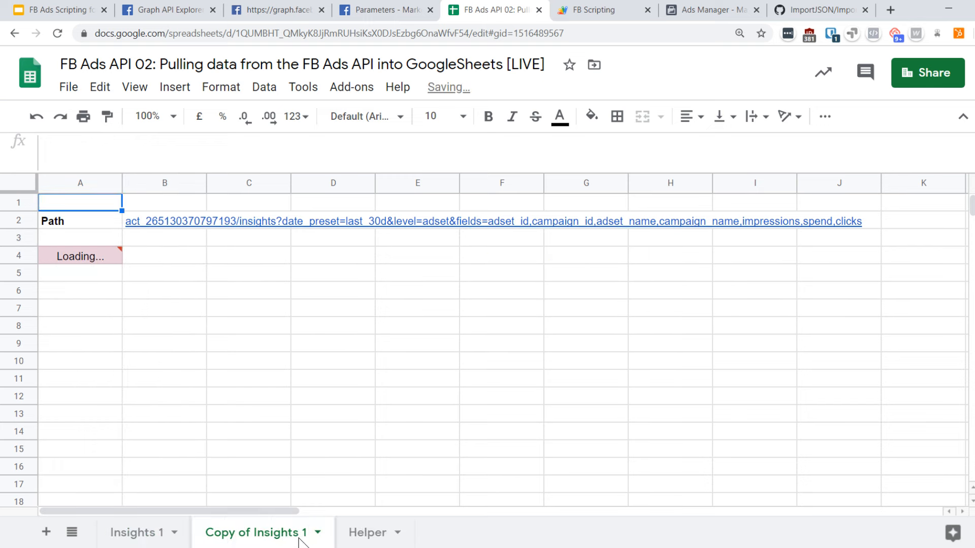
double_click(268, 534)
click(255, 533)
key(shift+Home)
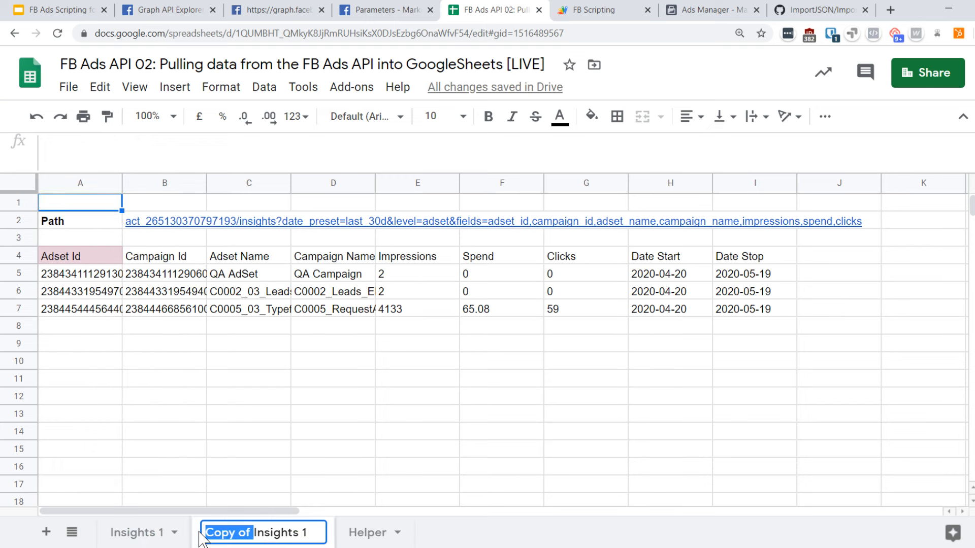
key(BackSpace)
key(BackSpace)
text(2)
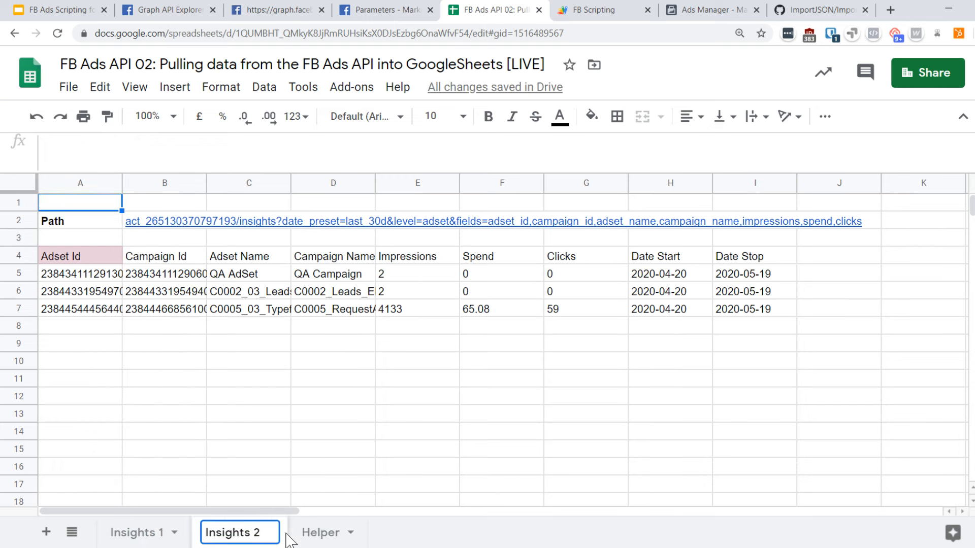
click(137, 351)
- Change the date preset in B2's path on the Insights 2 sheet to last_90d
click(138, 227)
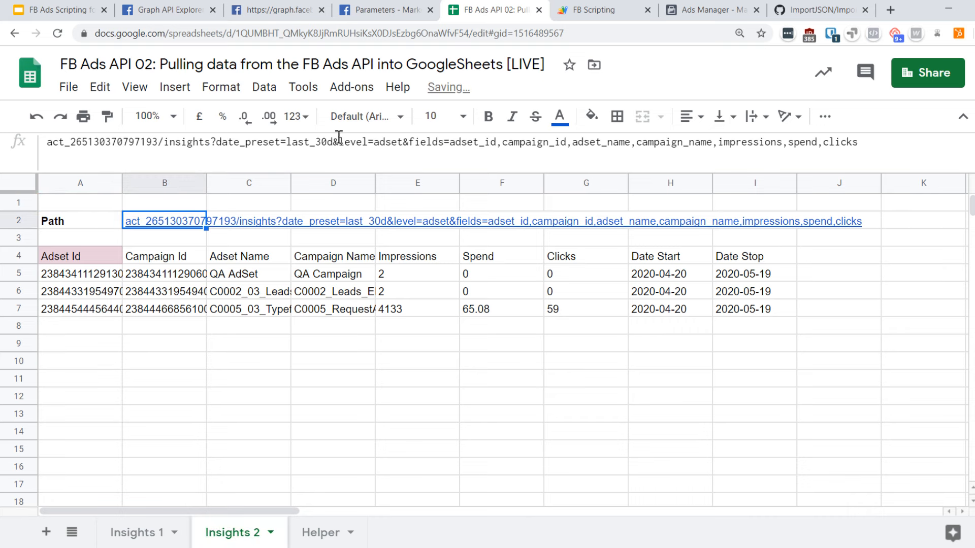
drag(320, 142, 328, 137)
text(90)
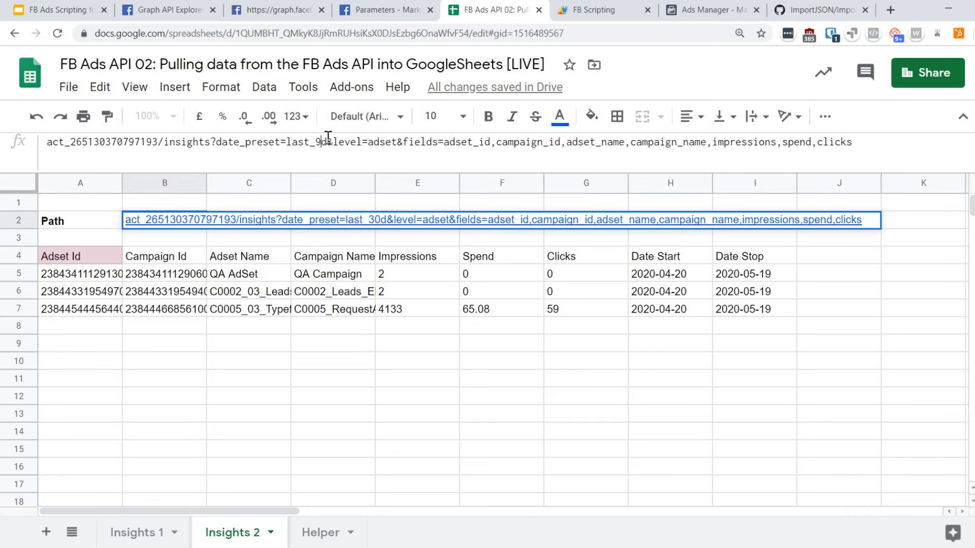
key(Return)
key(Up)
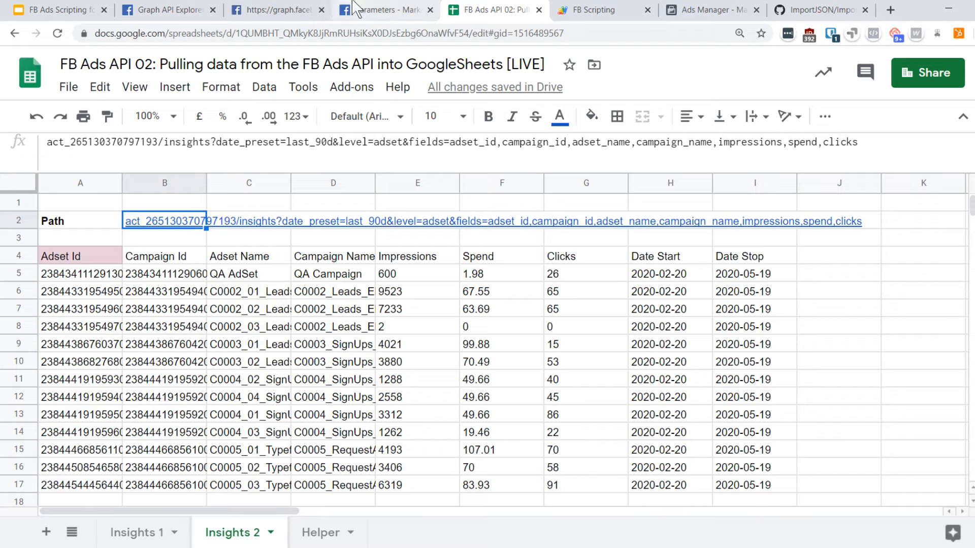
- Switch to the Marketing API Parameters page, search for time_range and examine the time_increment, time_range and time_ranges entries
click(377, 10)
key(ctrl+f)
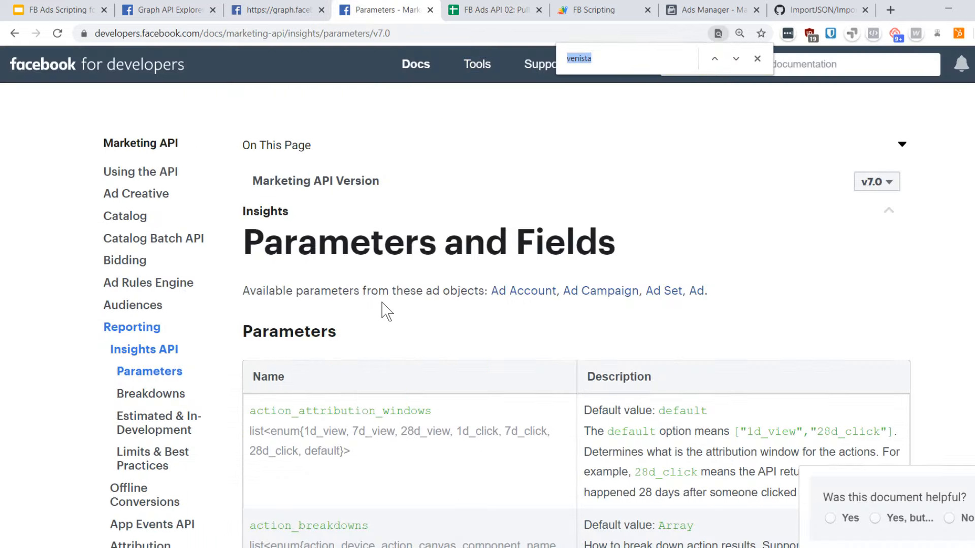
text(time_range)
key(Return)
key(Return)
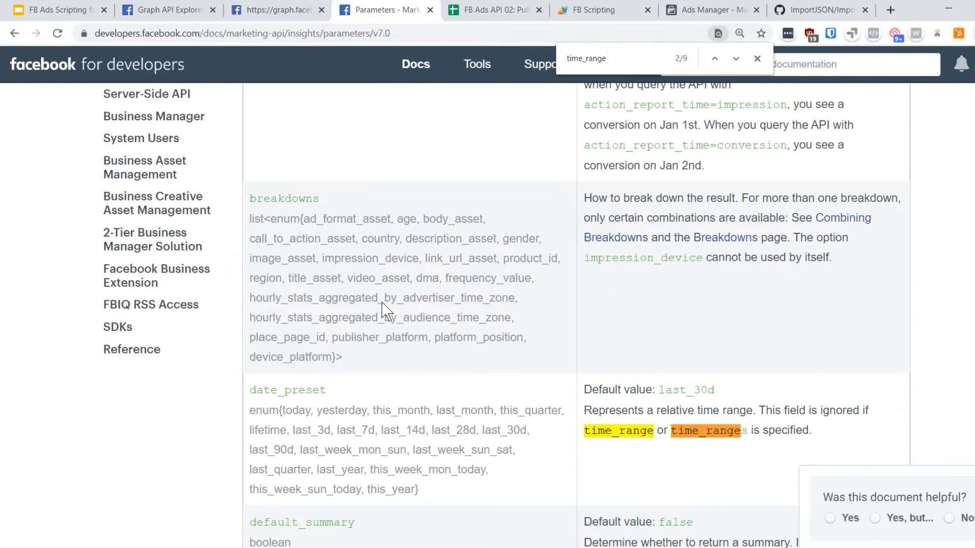
scroll(383, 312, down, 2)
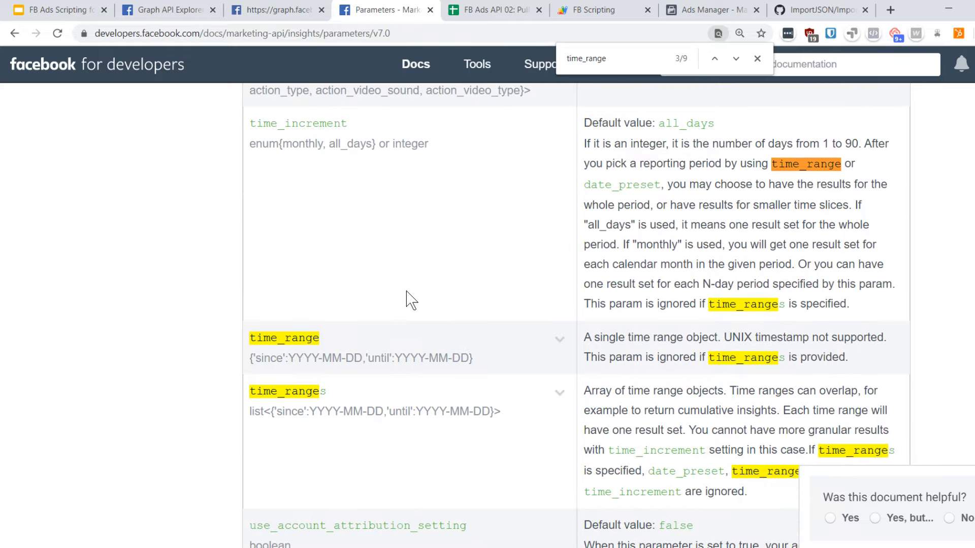
scroll(409, 299, down, 1)
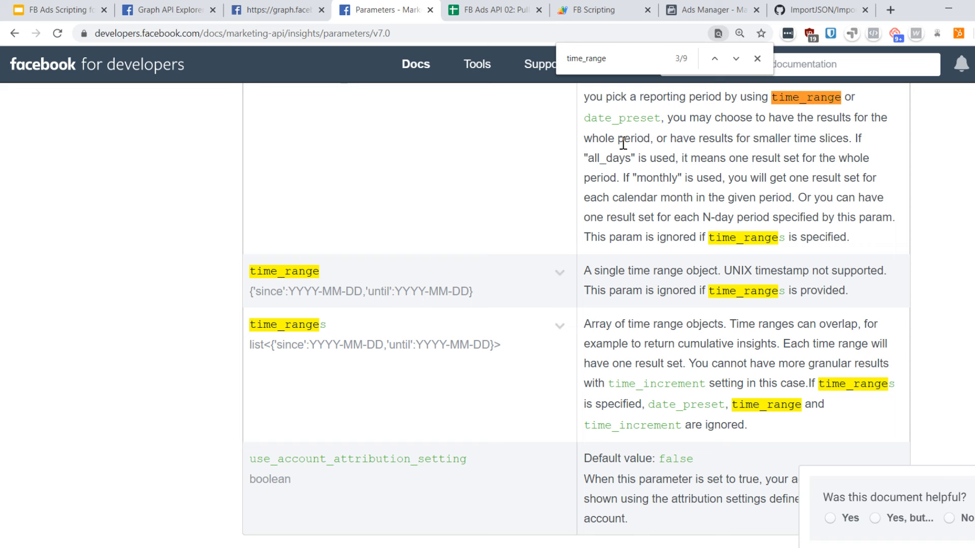
click(757, 59)
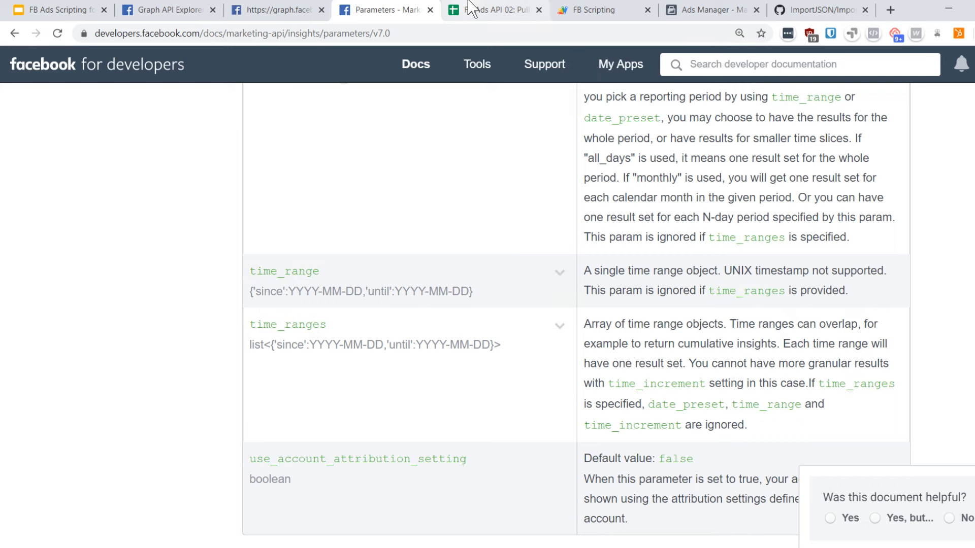
- Switch back to the Google Sheets file and add &time_increment=1 after the date preset in B2's path on Insights 2
click(500, 9)
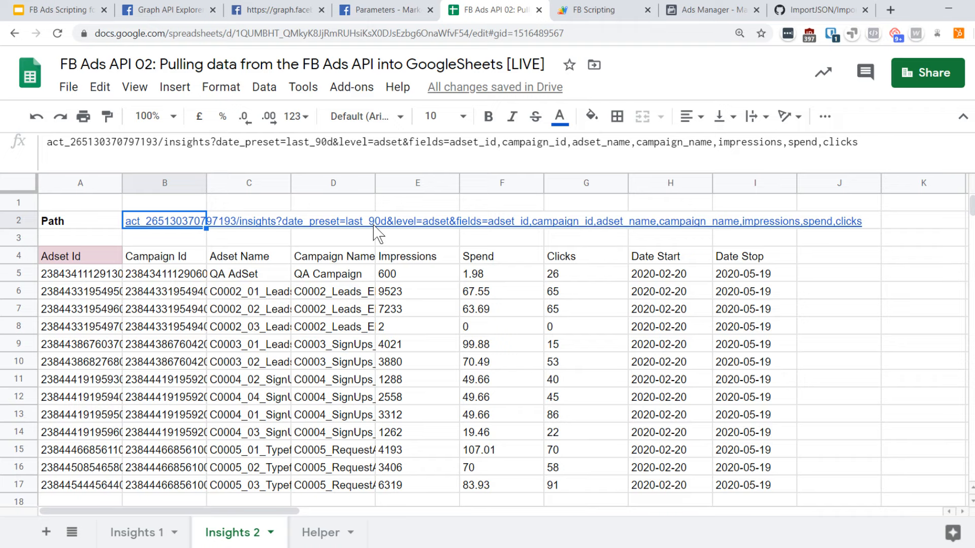
click(335, 141)
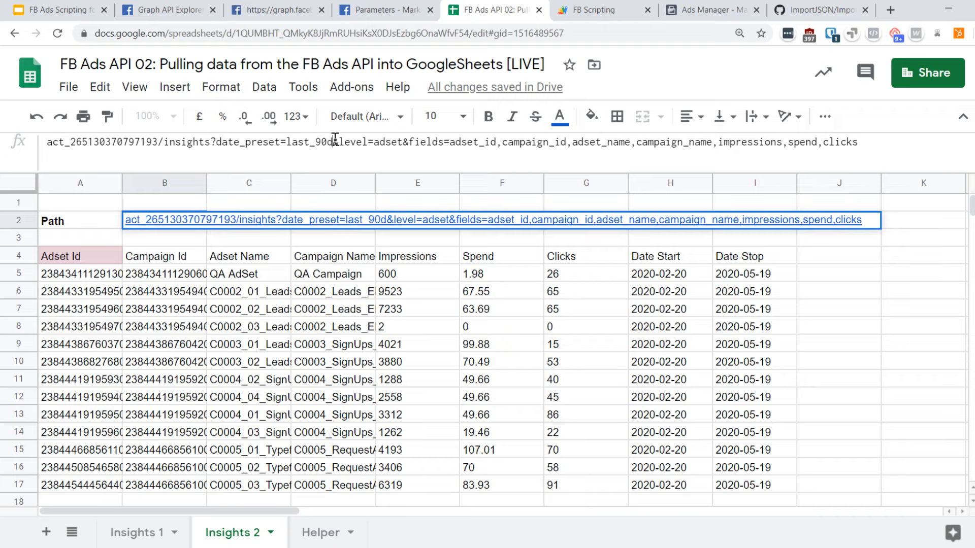
text(&time_in)
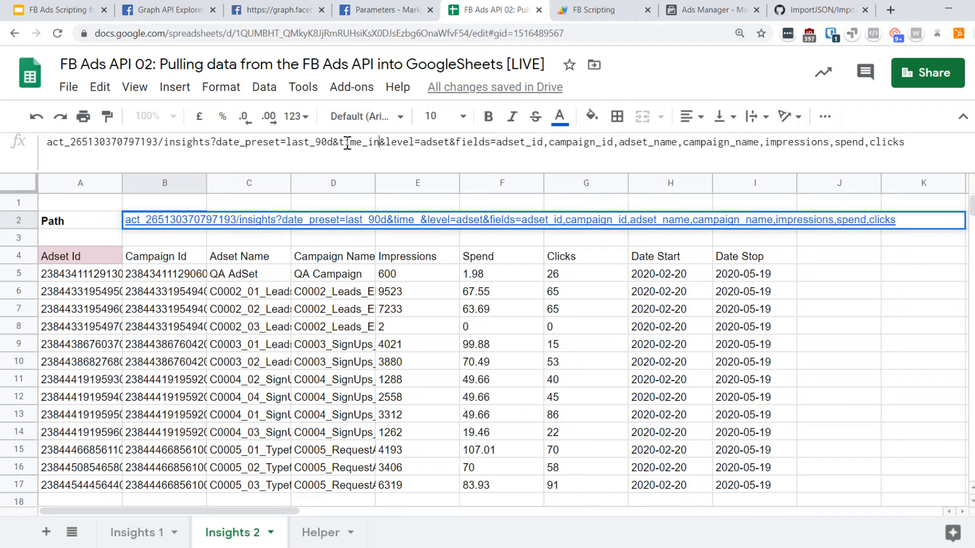
text(crement)
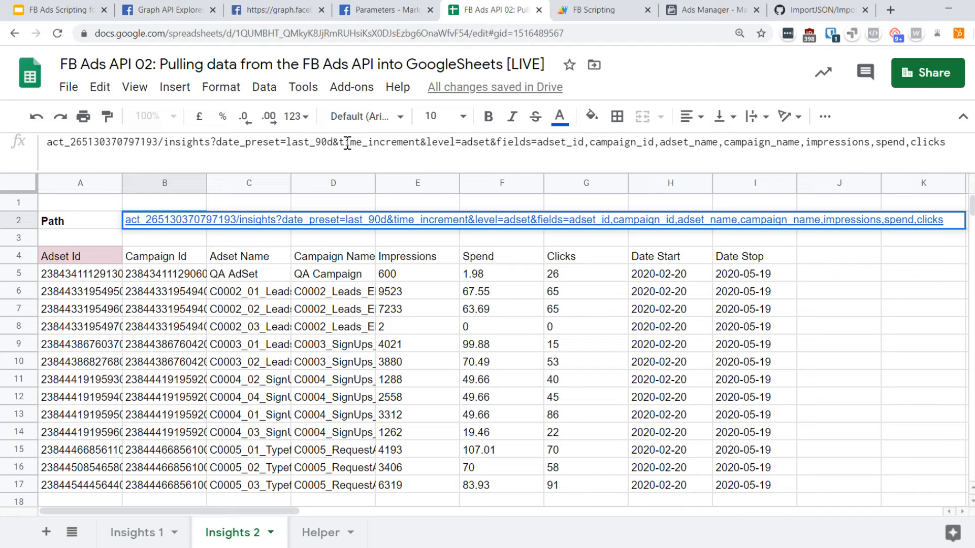
text(=1)
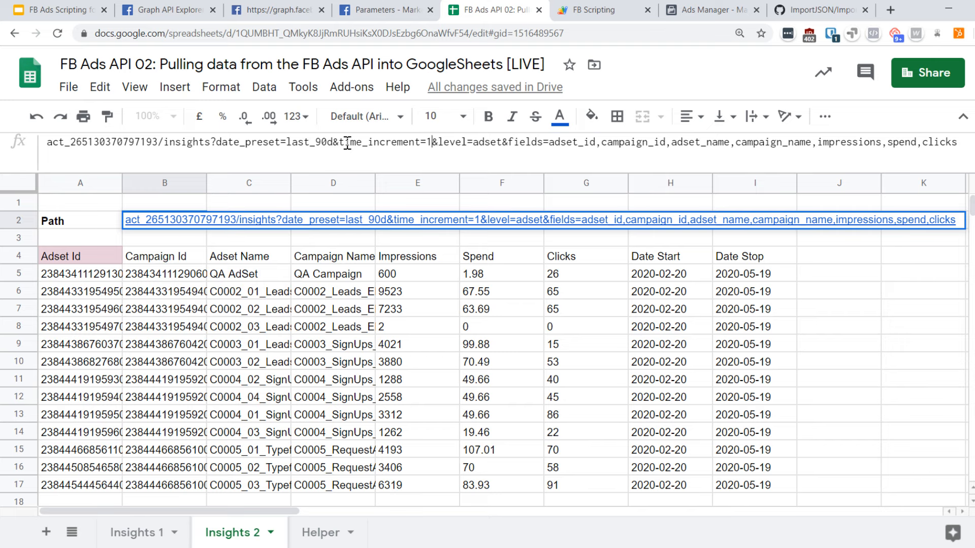
key(Return)
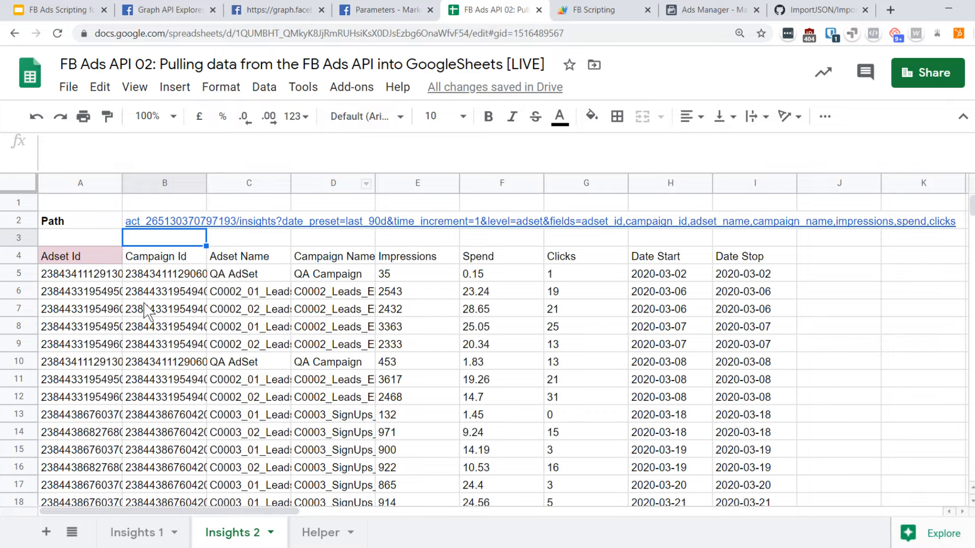
- Examine the daily ad set rows on the Insights 2 sheet down to the last entry
scroll(170, 312, down, 2)
scroll(170, 312, down, 6)
scroll(164, 323, down, 6)
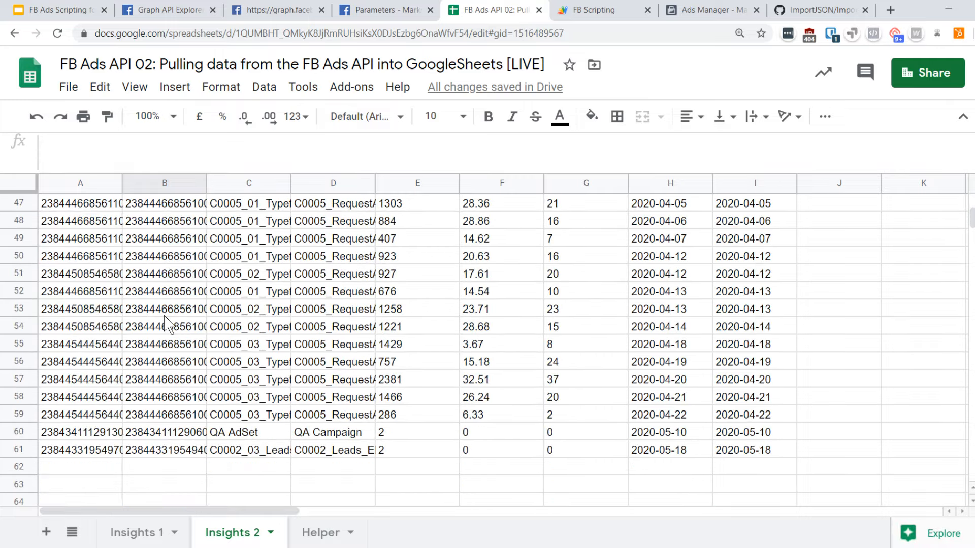
scroll(164, 324, up, 4)
scroll(164, 323, down, 1)
scroll(164, 323, up, 15)
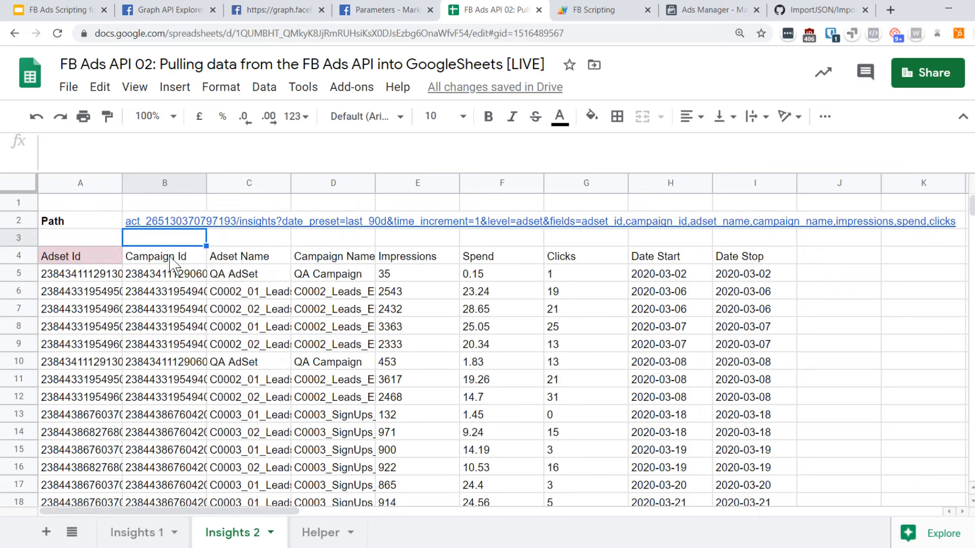
- Remove &time_increment=1 from B2's path on the Insights 2 sheet
click(155, 222)
drag(435, 146, 334, 146)
key(BackSpace)
key(Return)
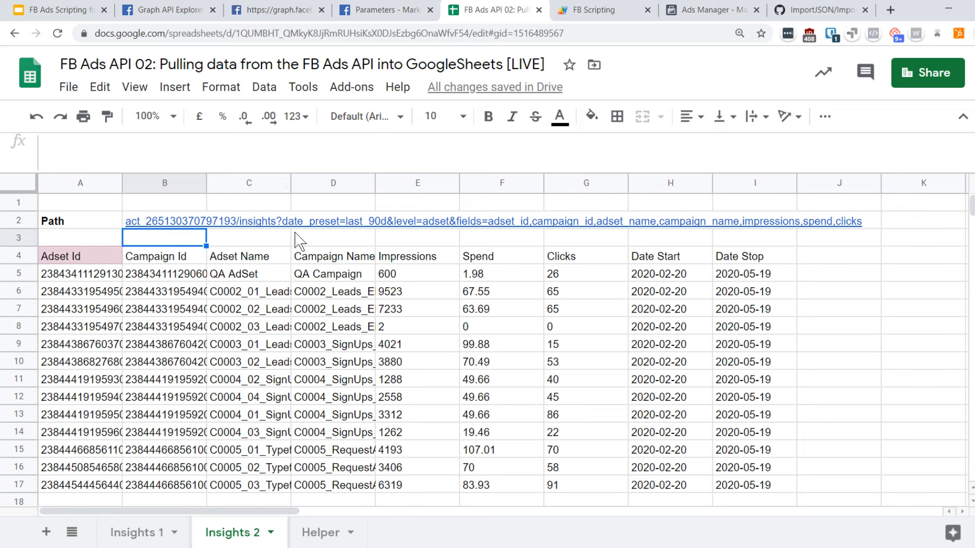
- Compare the Insights 1 and Insights 2 sheets, and duplicate Insights 2 under the name Adsets
click(153, 531)
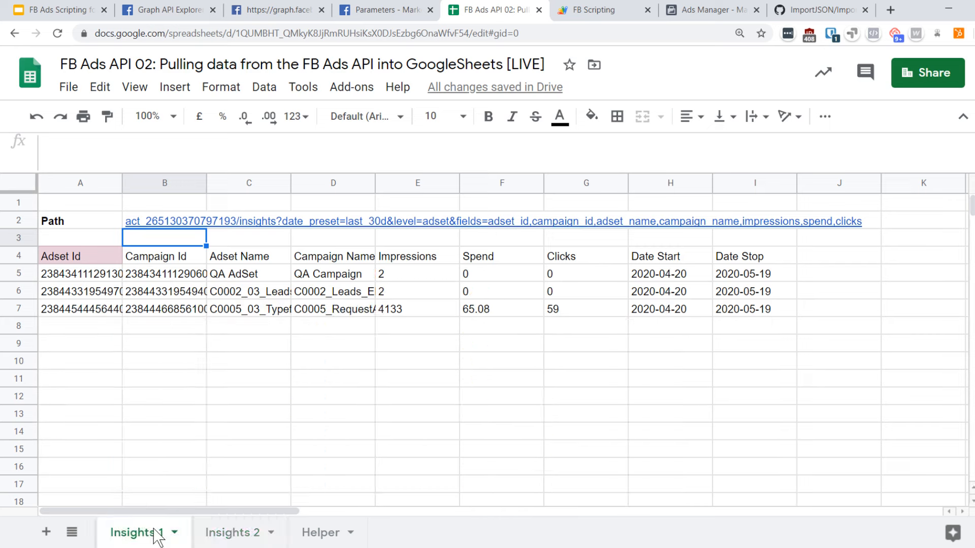
click(231, 529)
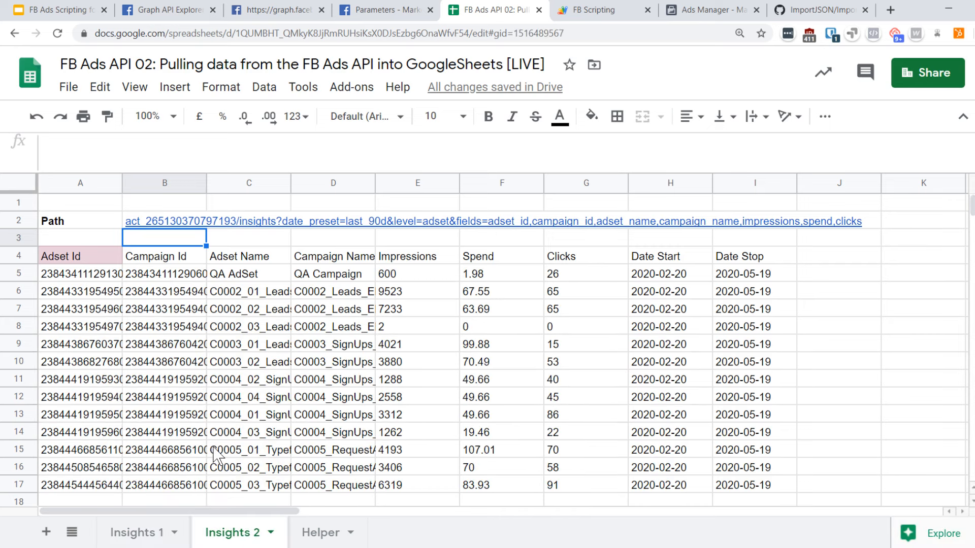
right_click(231, 537)
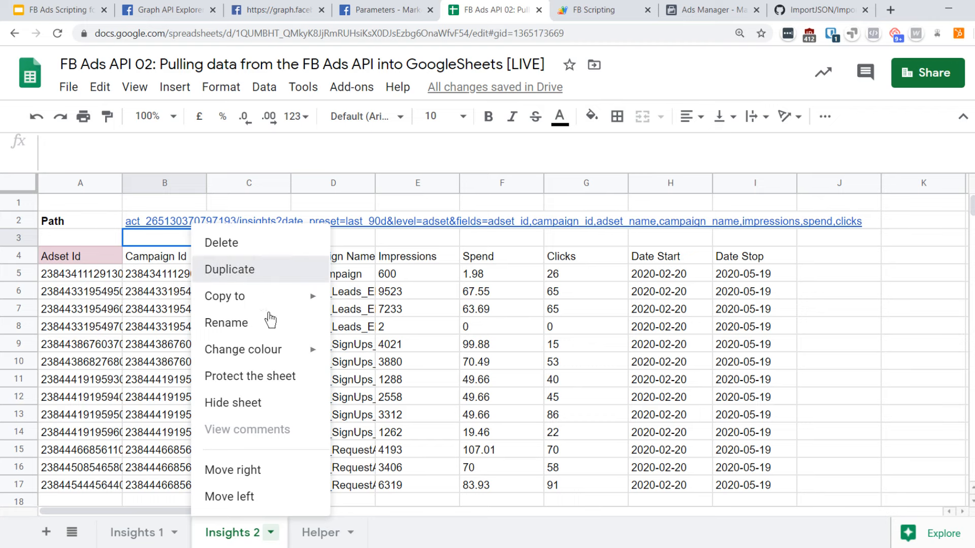
click(243, 270)
double_click(343, 534)
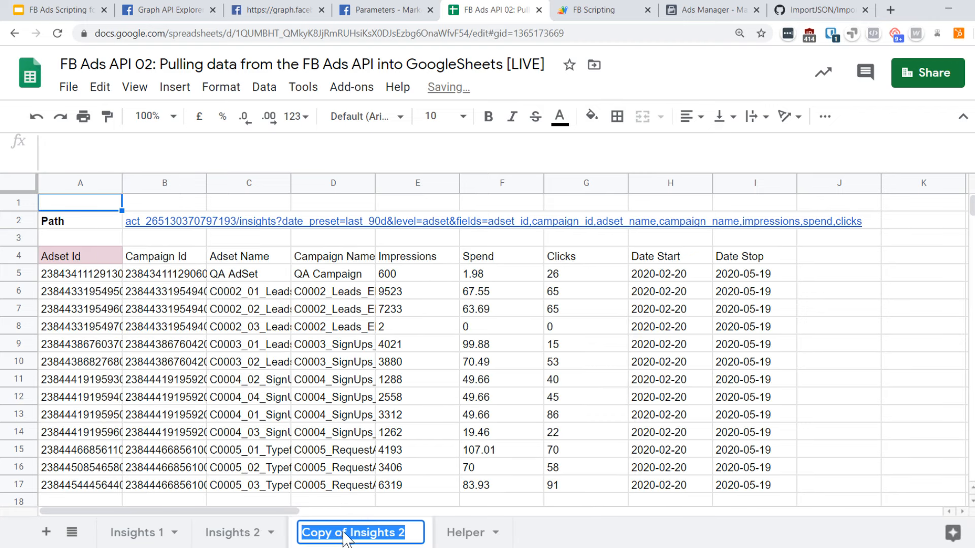
text(Adsets)
key(Return)
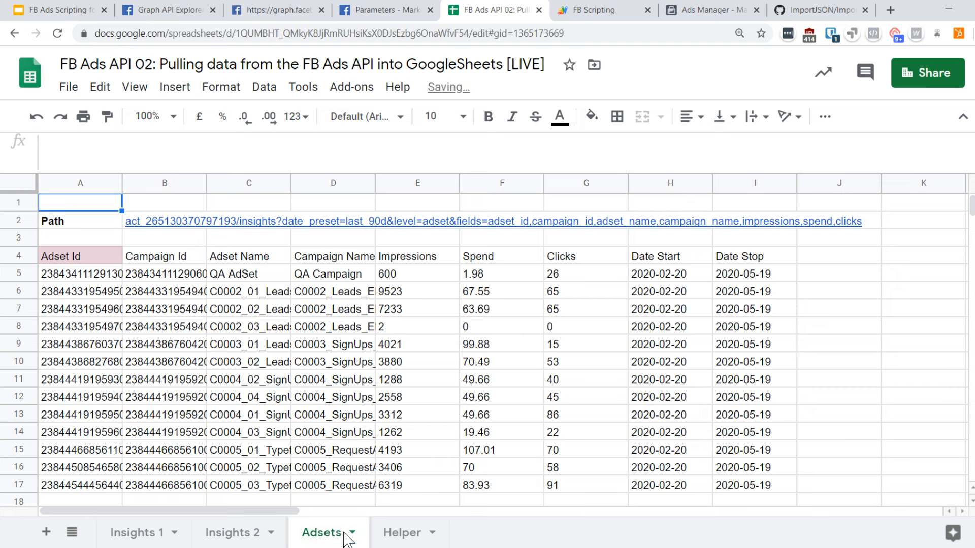
- Replace the insights endpoint with adsets in B2's path on the Adsets sheet
click(161, 223)
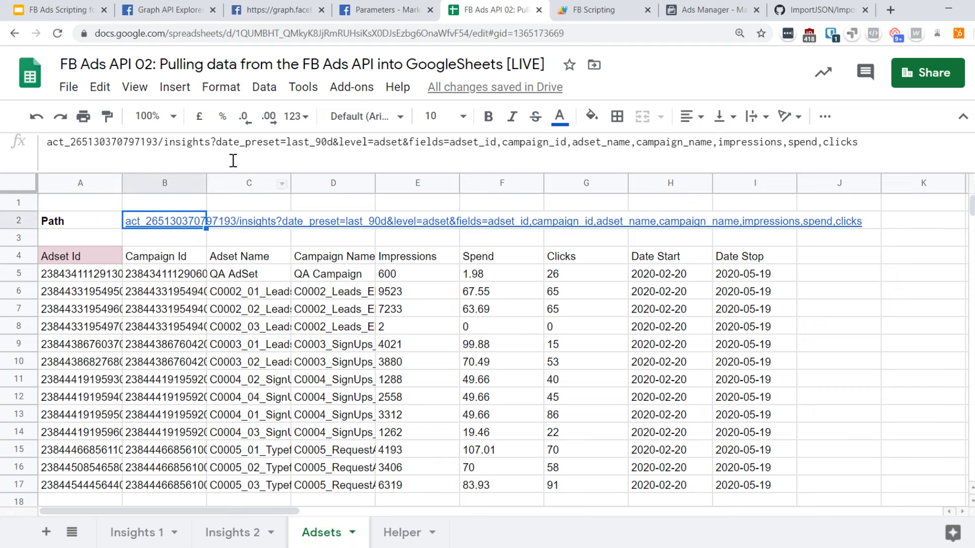
click(163, 145)
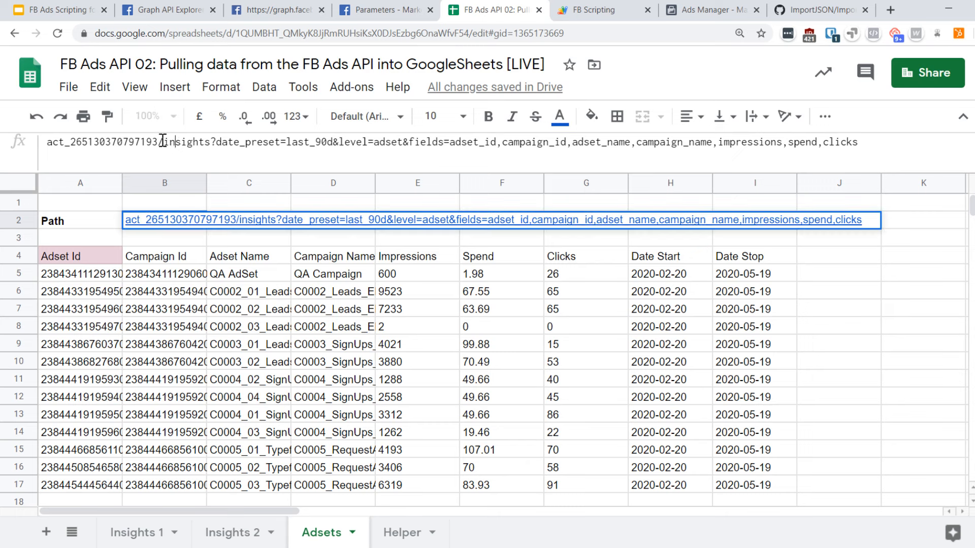
double_click(183, 144)
text(adsets)
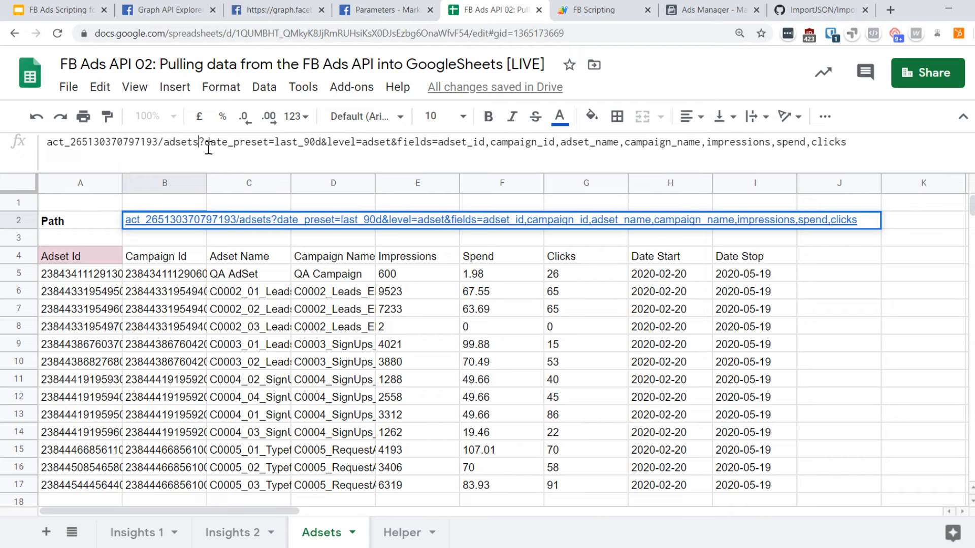
- Remove the date_preset and level parameters from the Adsets path so that ?fields= directly follows the endpoint
shift+click(322, 144)
key(BackSpace)
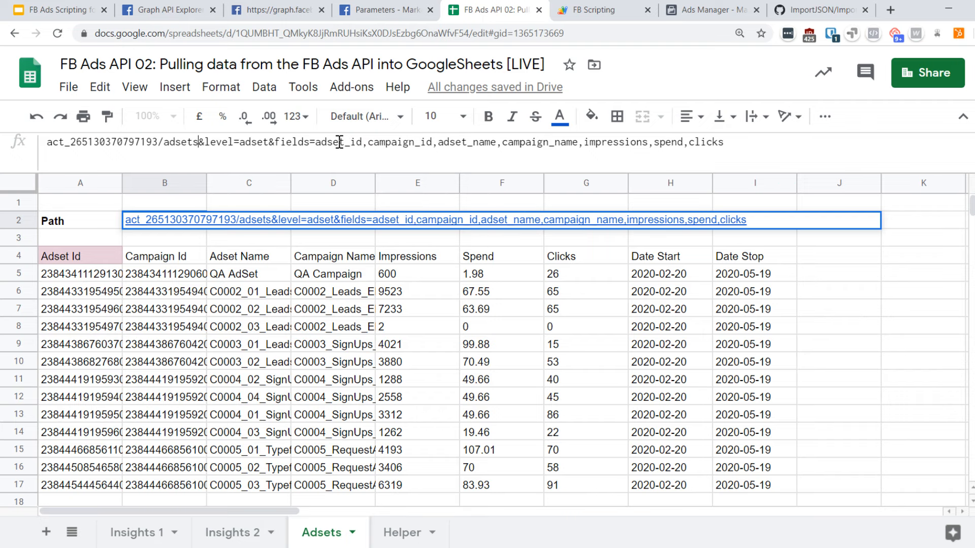
key(ctrl+shift+Right)
key(ctrl+shift+Right)
key(ctrl+shift+Right)
key(BackSpace)
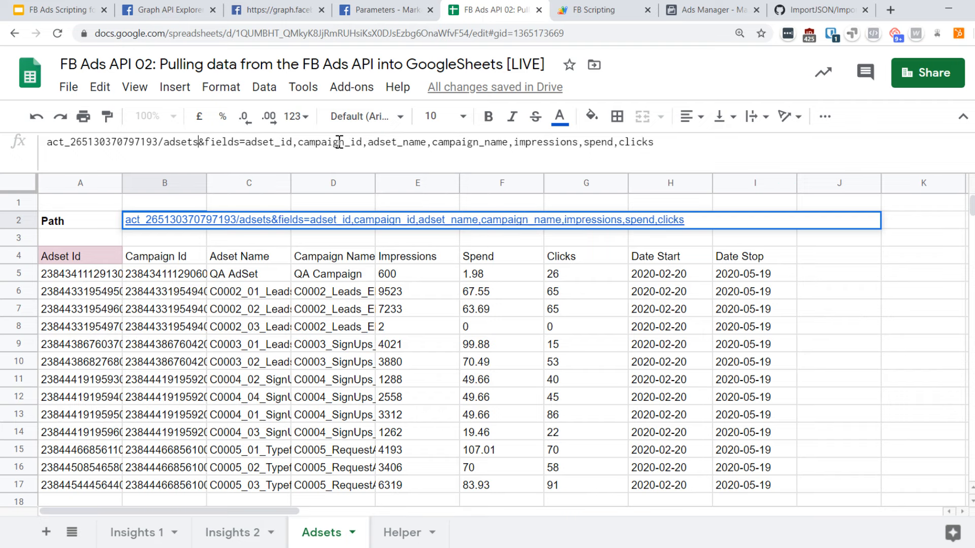
key(Delete)
text(?)
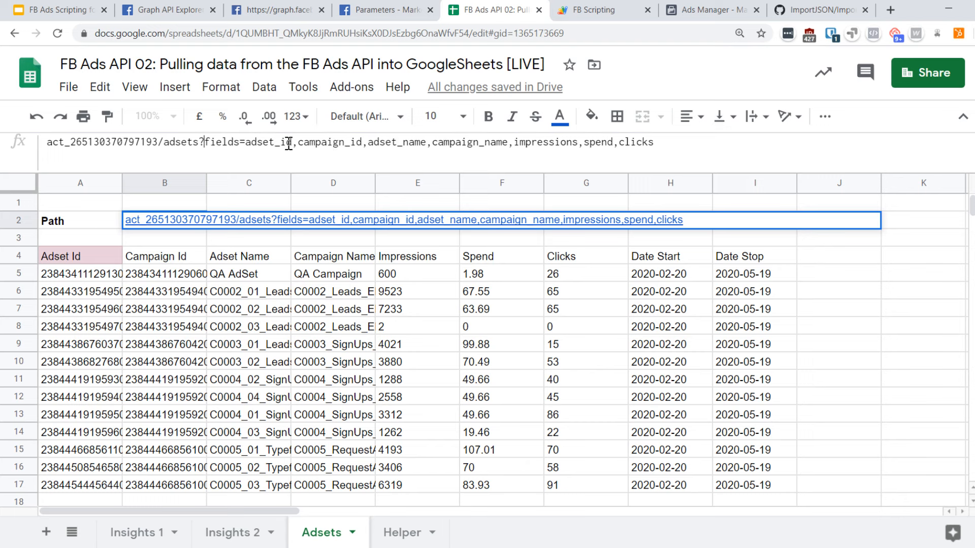
- Change campaign_id to campaign and remove campaign_name in the Adsets path's fields list
double_click(321, 142)
click(333, 143)
key(BackSpace)
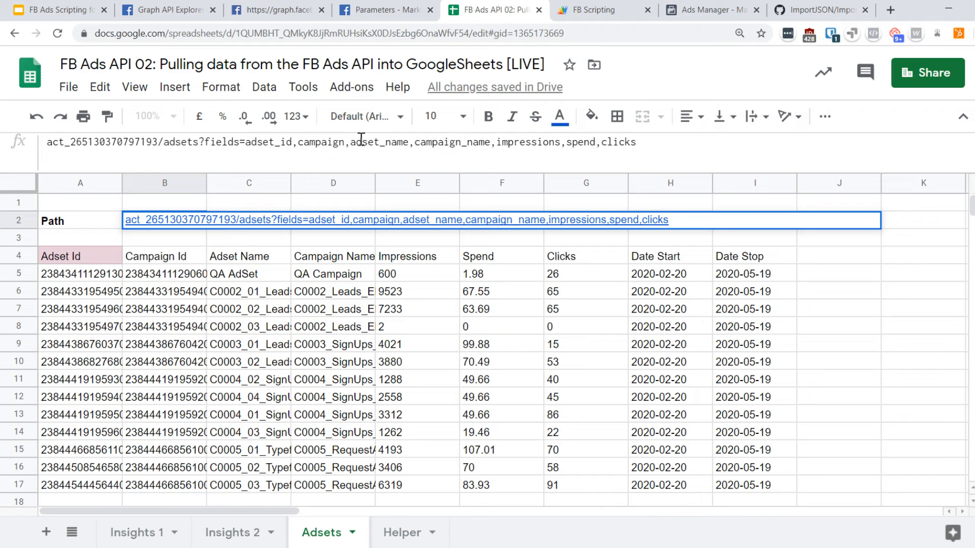
double_click(462, 141)
key(BackSpace)
key(BackSpace)
- Replace impressions,spend,clicks with daily_budget,bid_amount at the end of the fields list in the Adsets path
drag(559, 142, 418, 141)
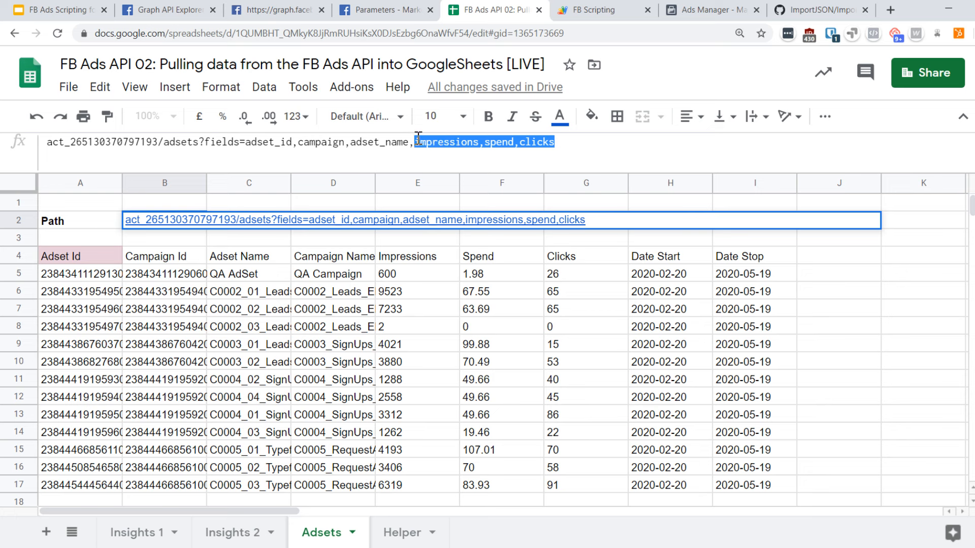
key(BackSpace)
text(daily_budge)
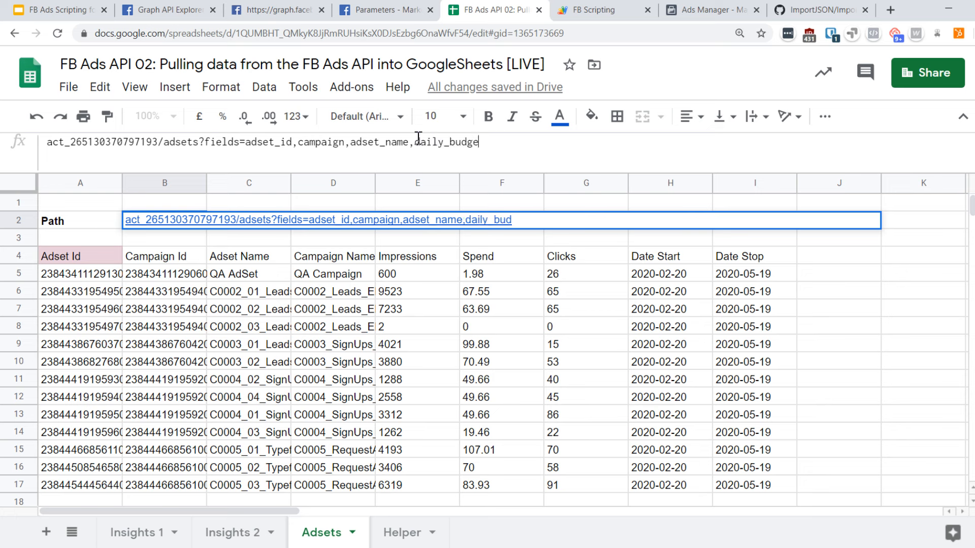
text(t,bid_a)
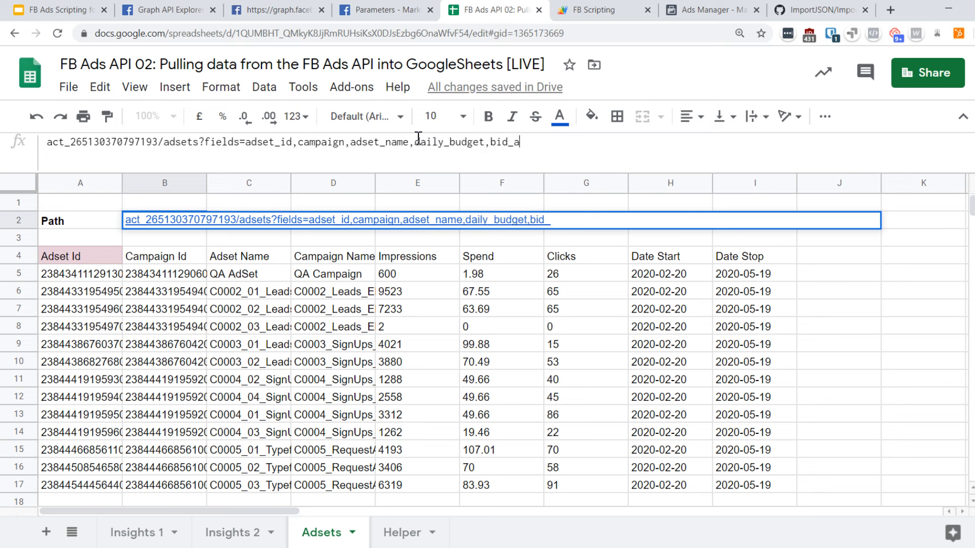
text(mount)
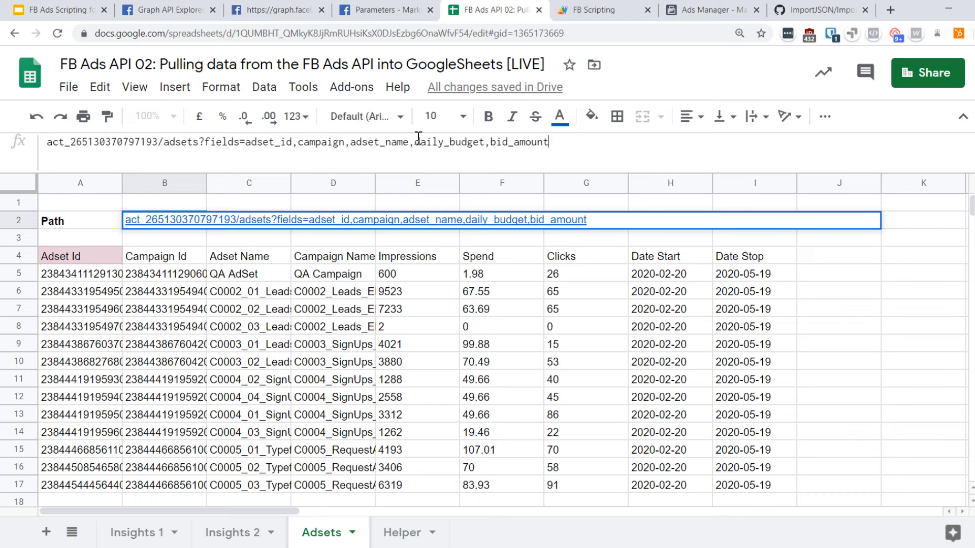
key(Return)
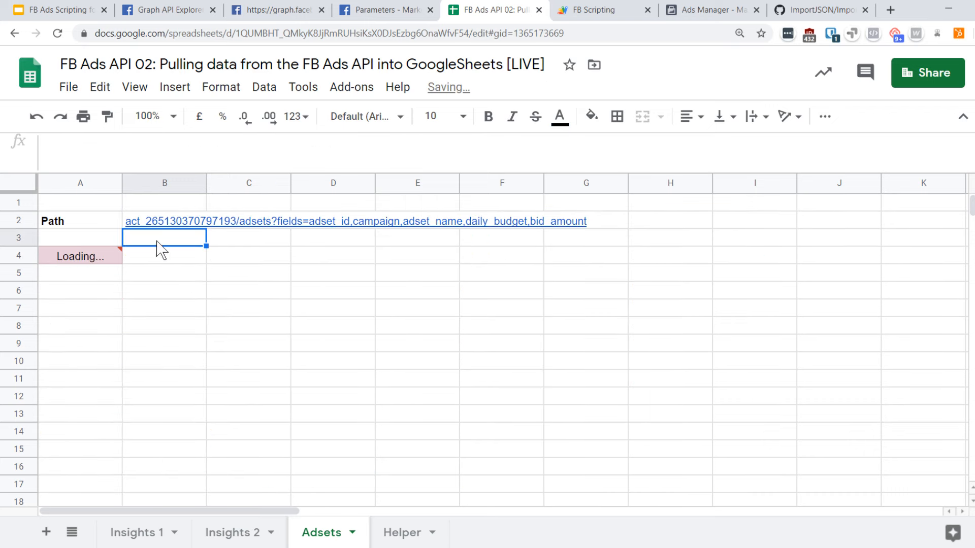
scroll(191, 329, down, 1)
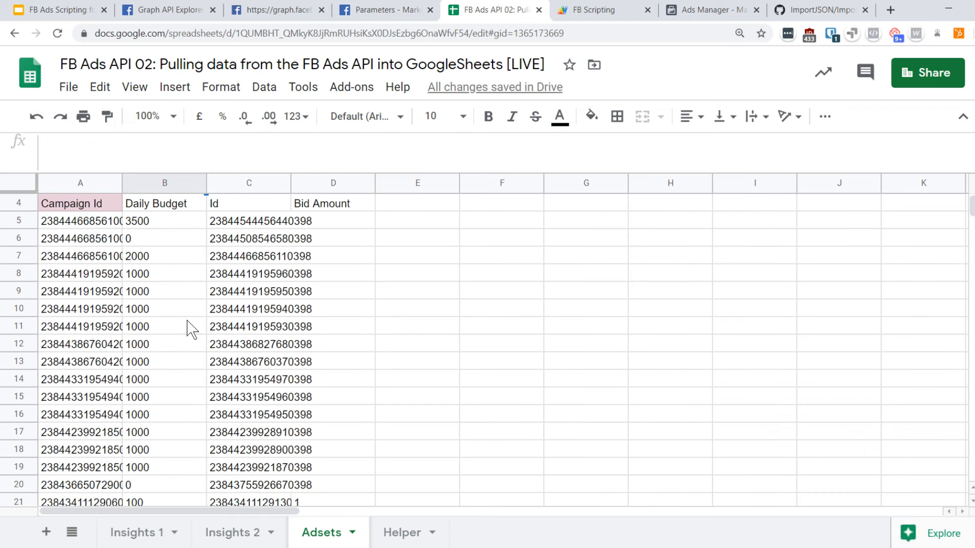
scroll(206, 305, up, 1)
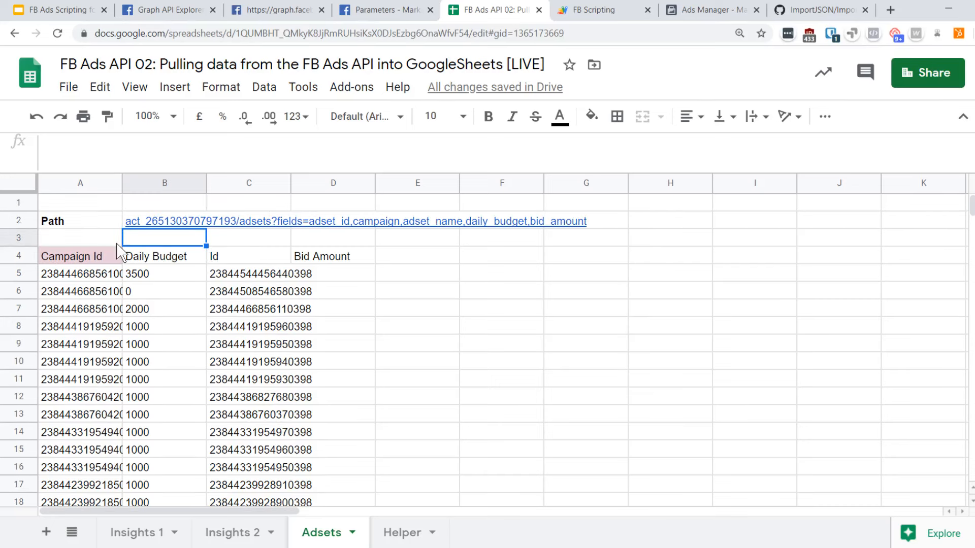
- Change adset_id to id in the fields list of the Adsets path in B2
click(104, 259)
click(159, 229)
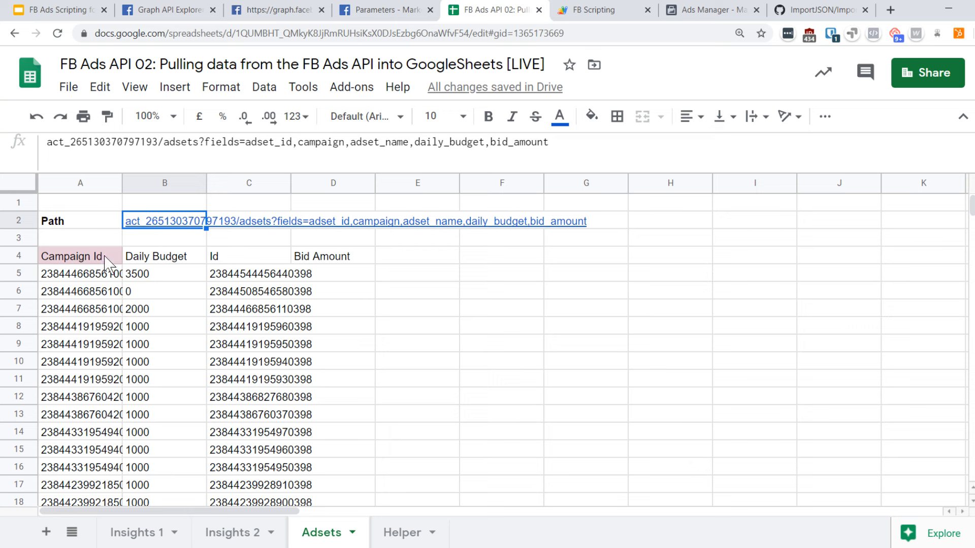
double_click(282, 143)
click(283, 144)
drag(274, 143, 246, 142)
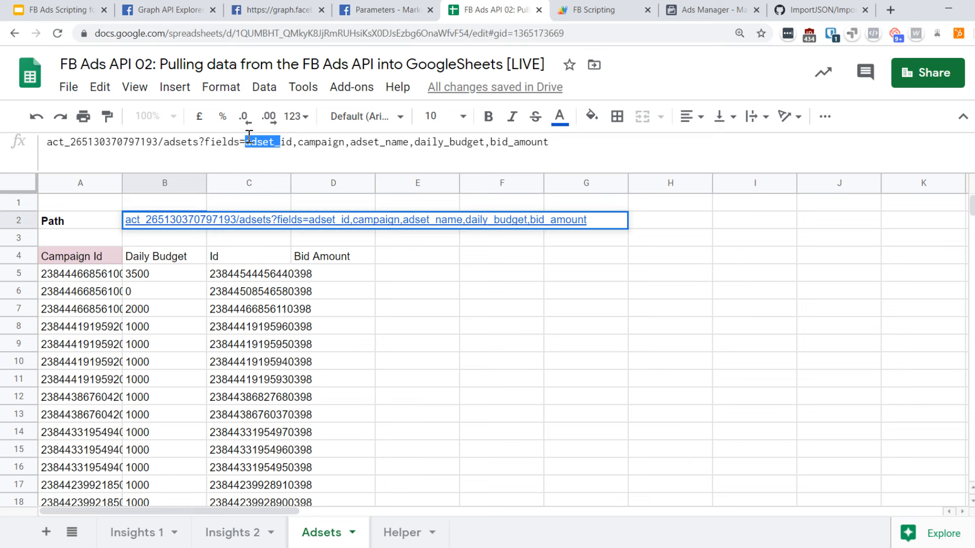
key(BackSpace)
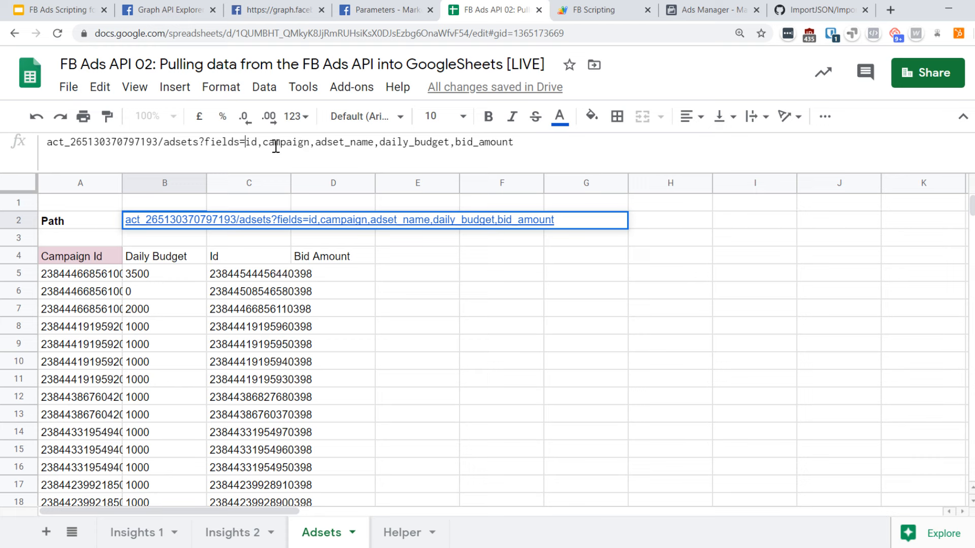
key(Return)
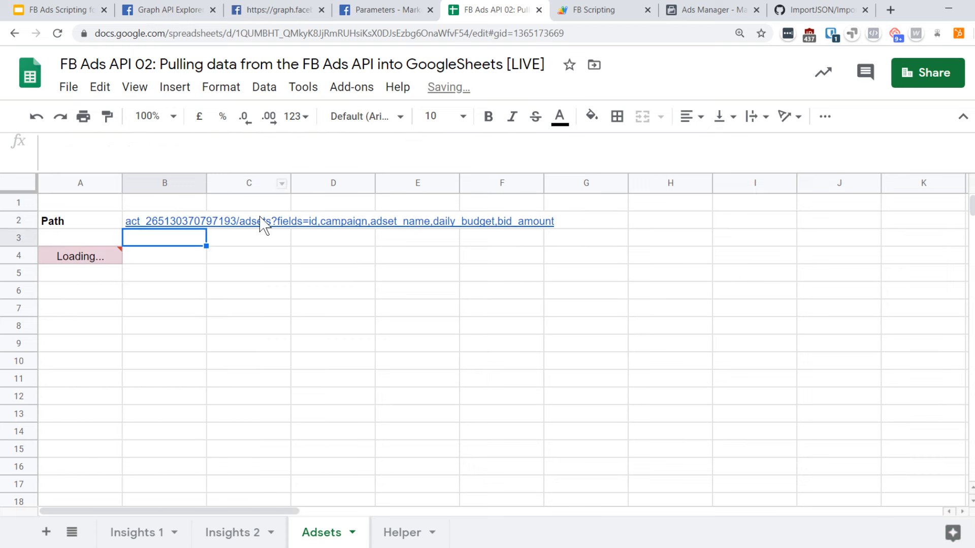
- Examine the Adsets path, import formula and daily budgets, and compare with the ad set IDs on the Insights 1 sheet
click(164, 223)
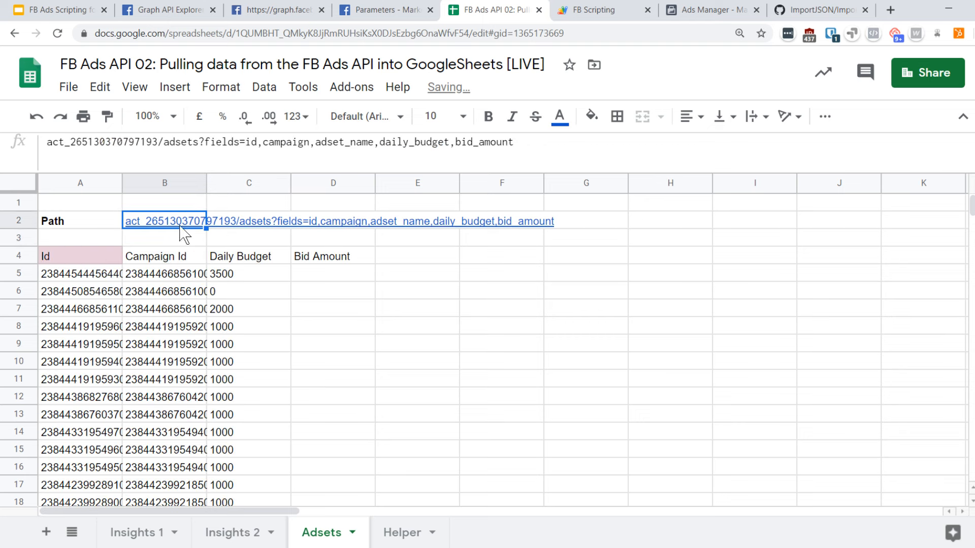
click(80, 259)
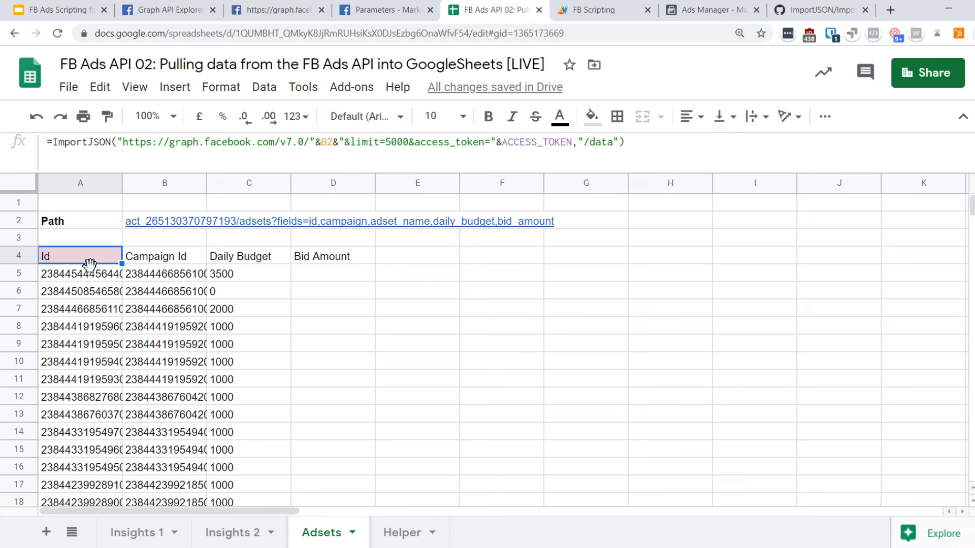
click(87, 397)
drag(235, 276, 238, 327)
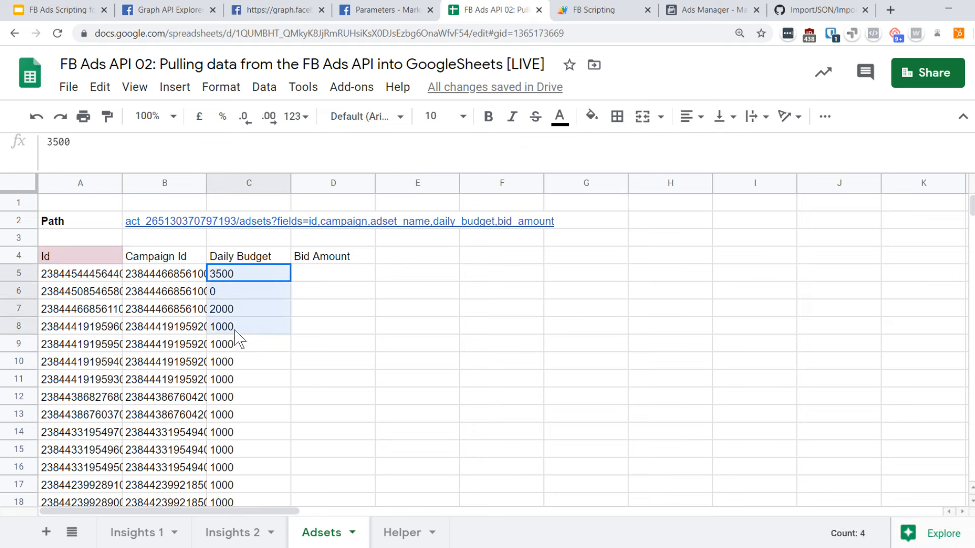
click(142, 532)
click(94, 274)
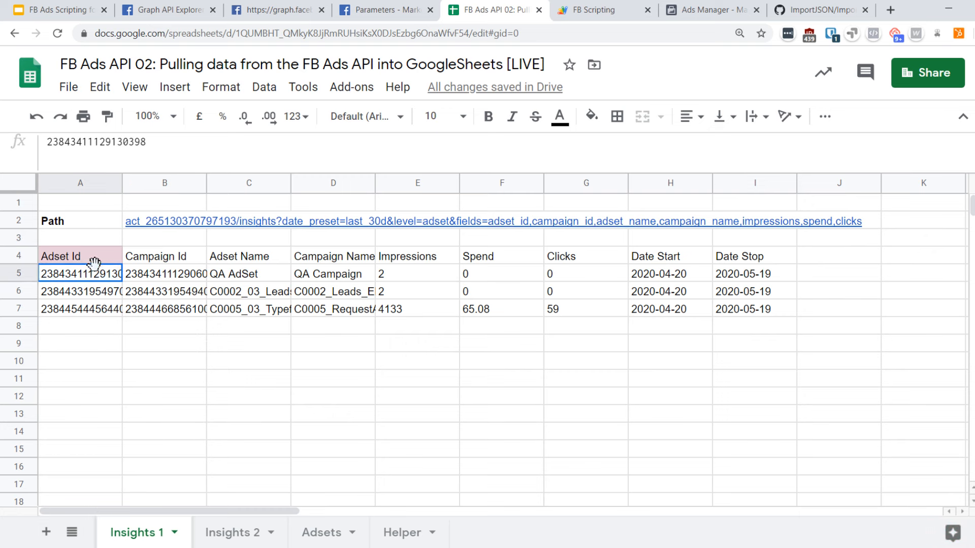
shift+click(82, 309)
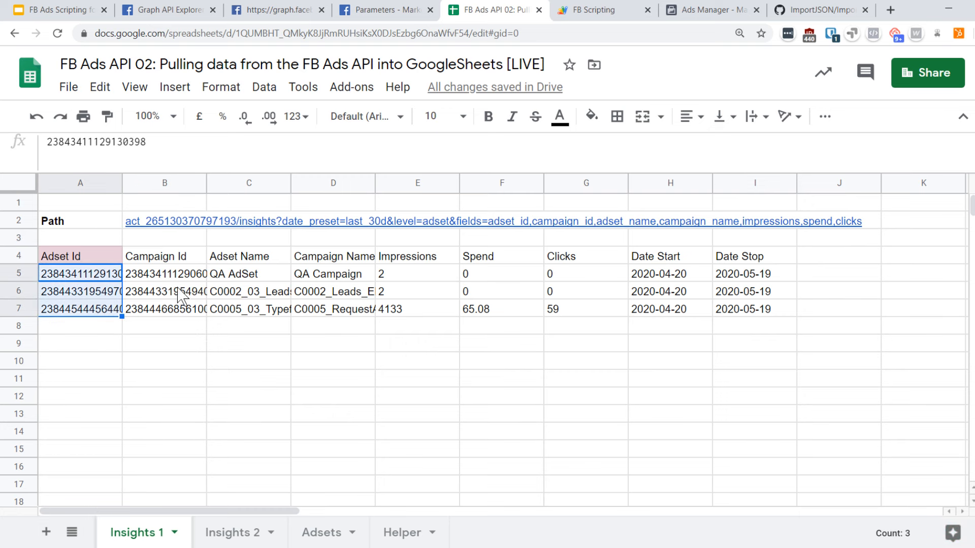
- Add a new sheet, place it before Insights 1 and name it Dashboard
click(46, 533)
drag(196, 527, 135, 537)
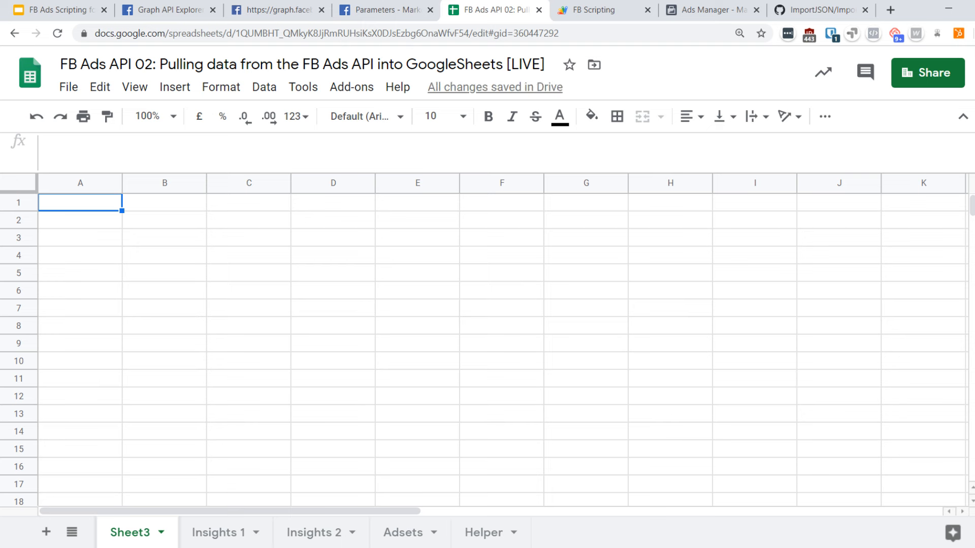
double_click(131, 537)
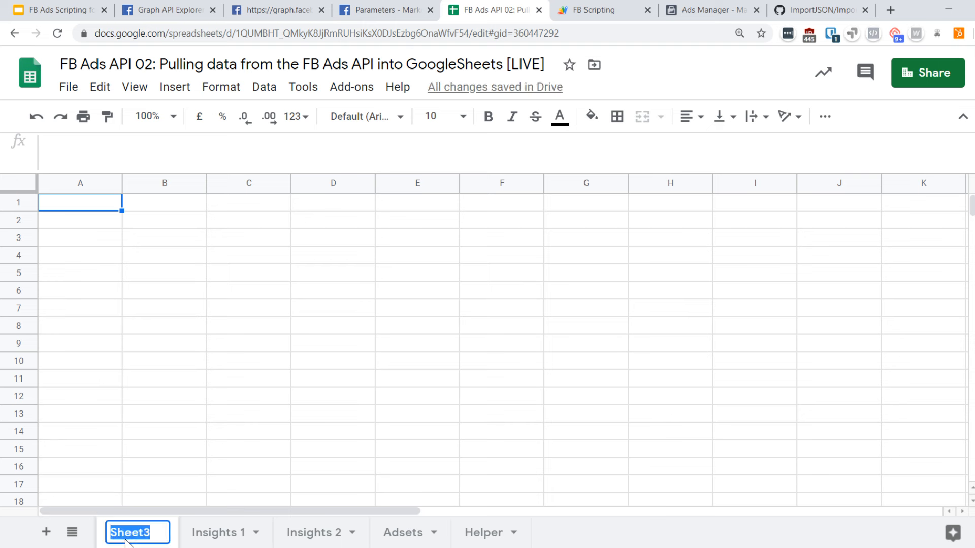
text(Dashboar)
key(Return)
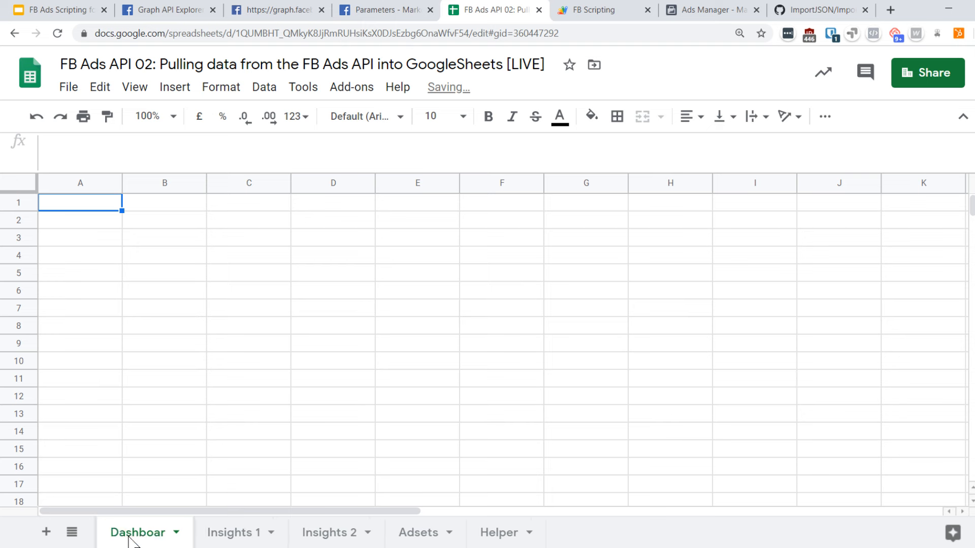
double_click(130, 539)
key(Right)
text(d)
key(Return)
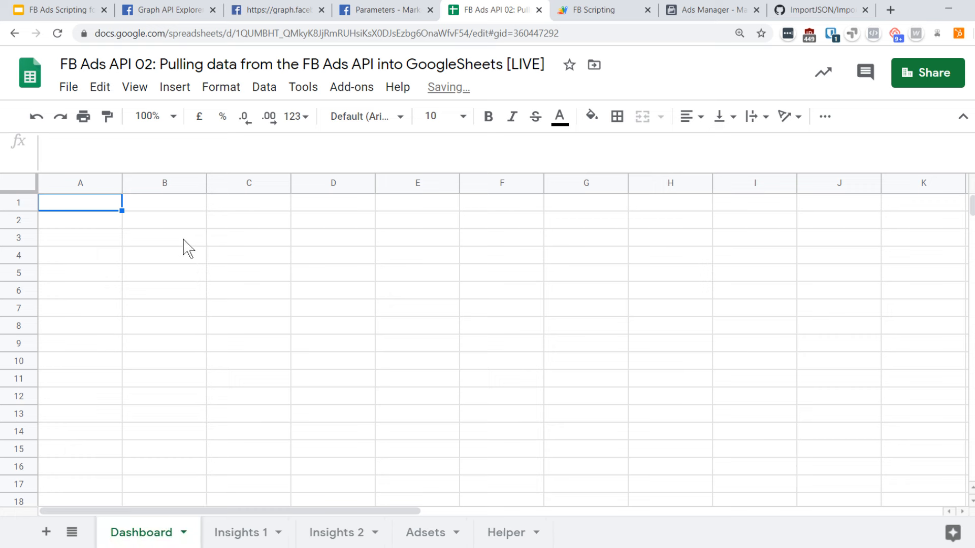
- Narrow column A of the Dashboard sheet to a slim margin and enter the header Adset Id in B2
click(183, 239)
click(154, 223)
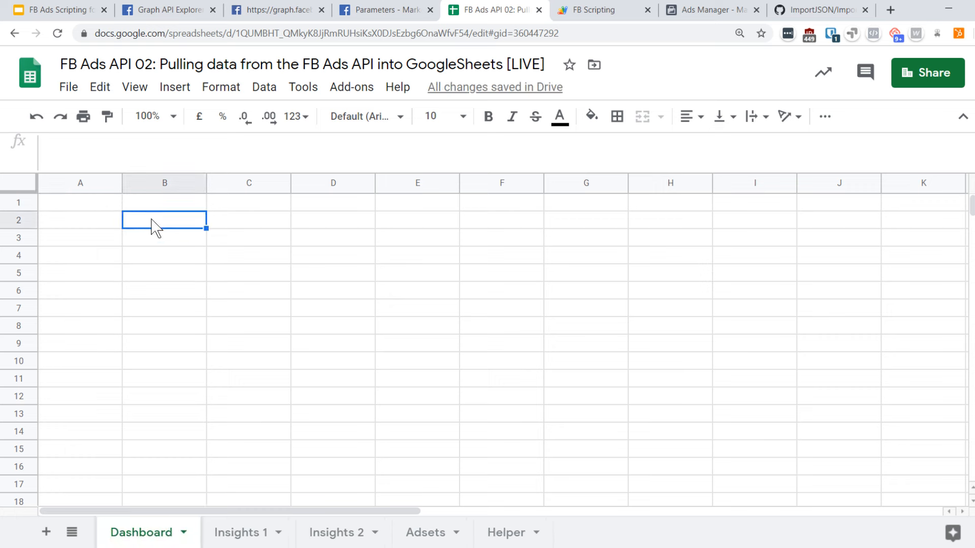
drag(122, 183, 53, 181)
text(Adset)
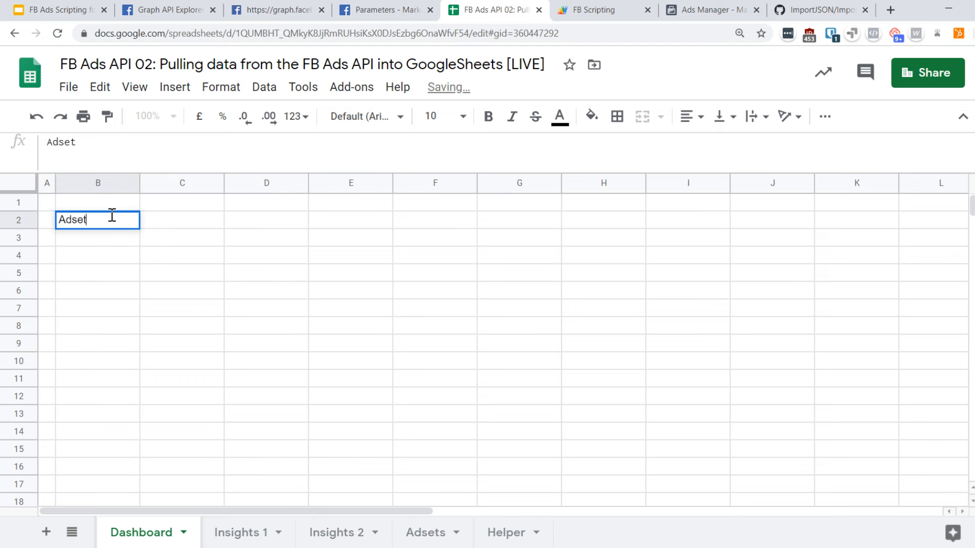
text( Id)
key(Return)
click(112, 217)
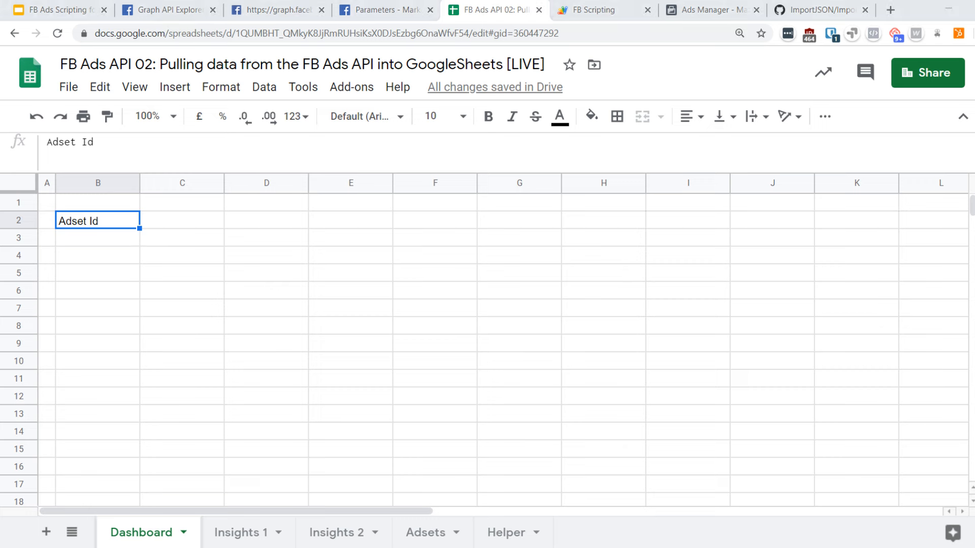
- List the unique ad set IDs from Dashboard cell B3 downward with the formula =UNIQUE(Adsets!A5:A1000)
click(80, 243)
text(=U)
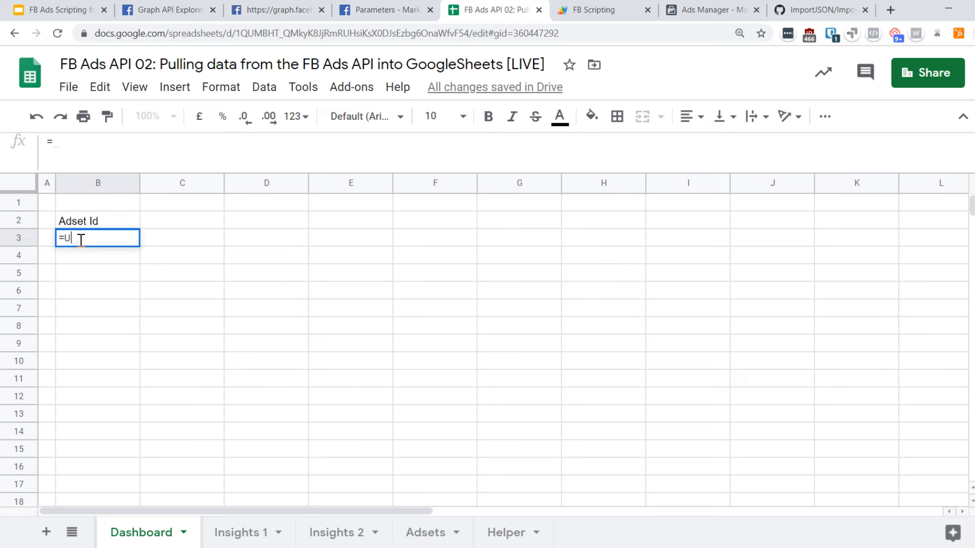
text(NQ)
key(BackSpace)
text(I)
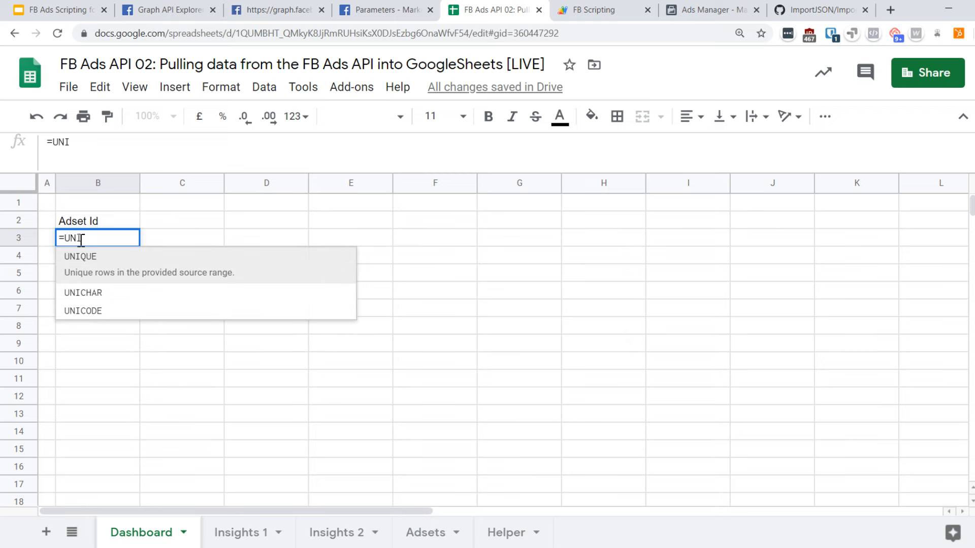
key(Tab)
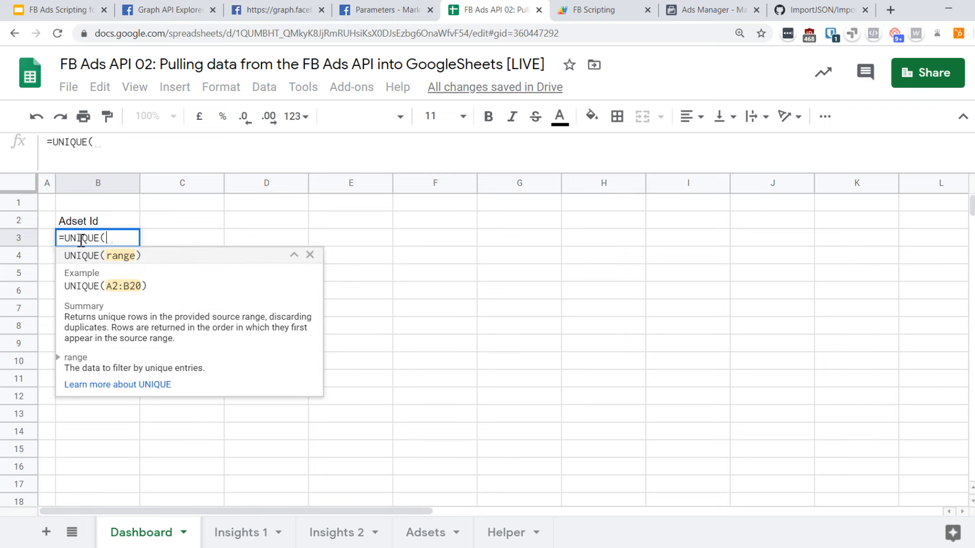
click(433, 530)
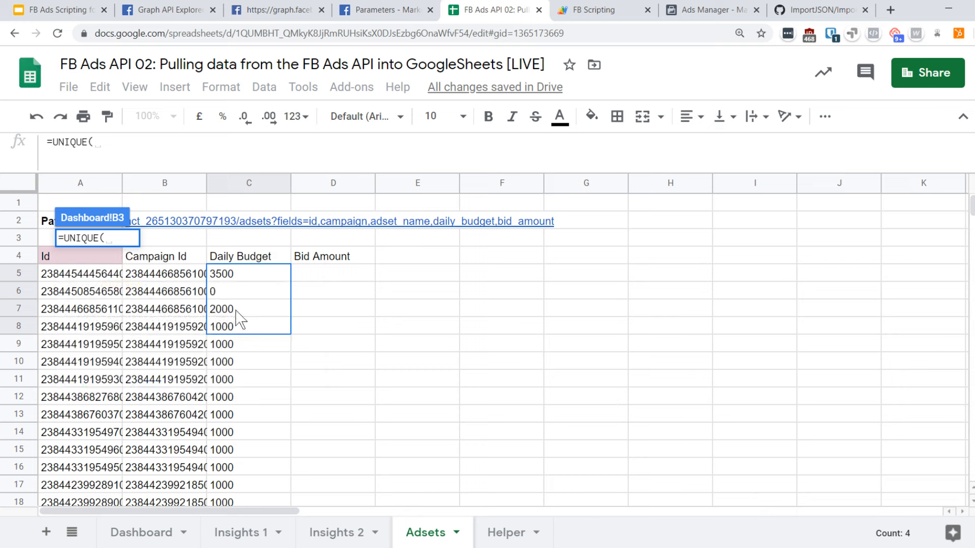
click(71, 261)
click(75, 269)
key(ctrl+shift+Down)
key(ctrl+shift+Down)
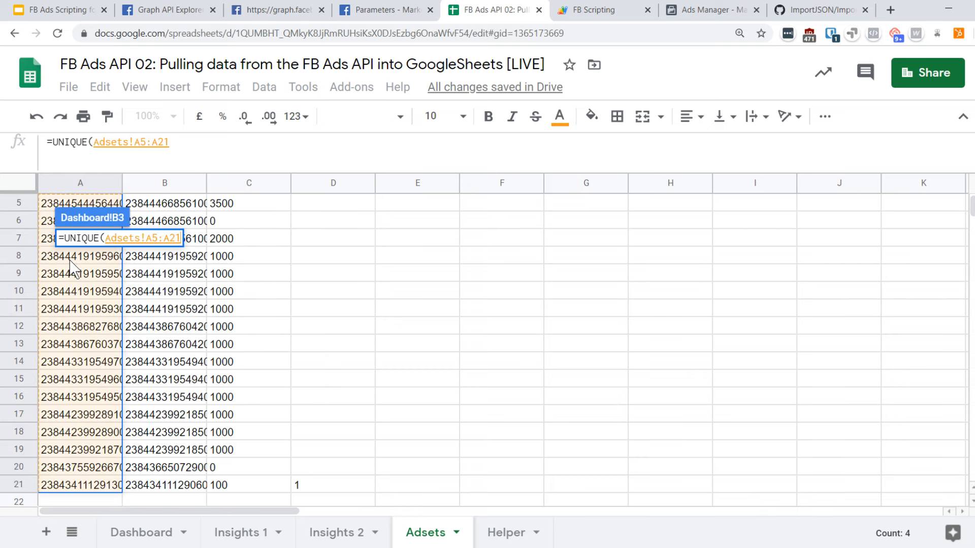
key(Return)
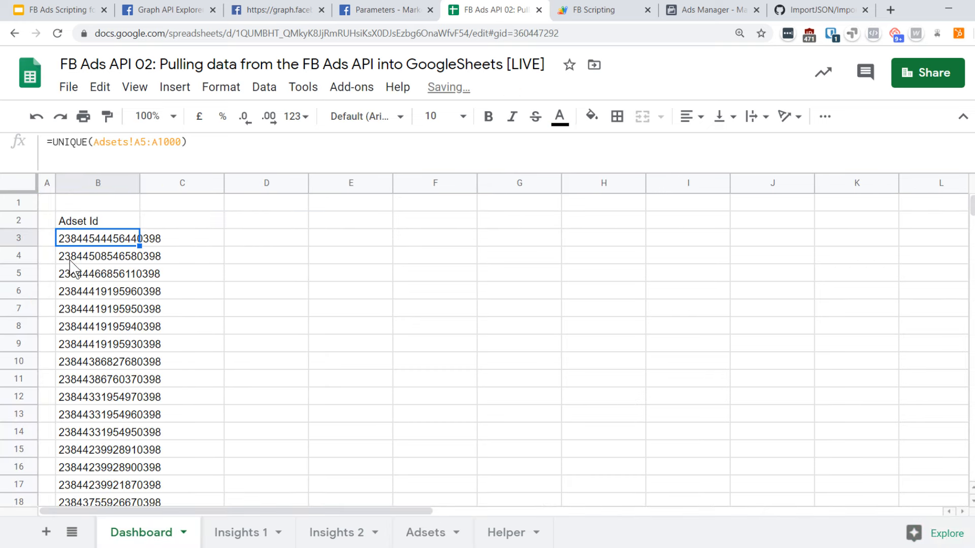
key(Up)
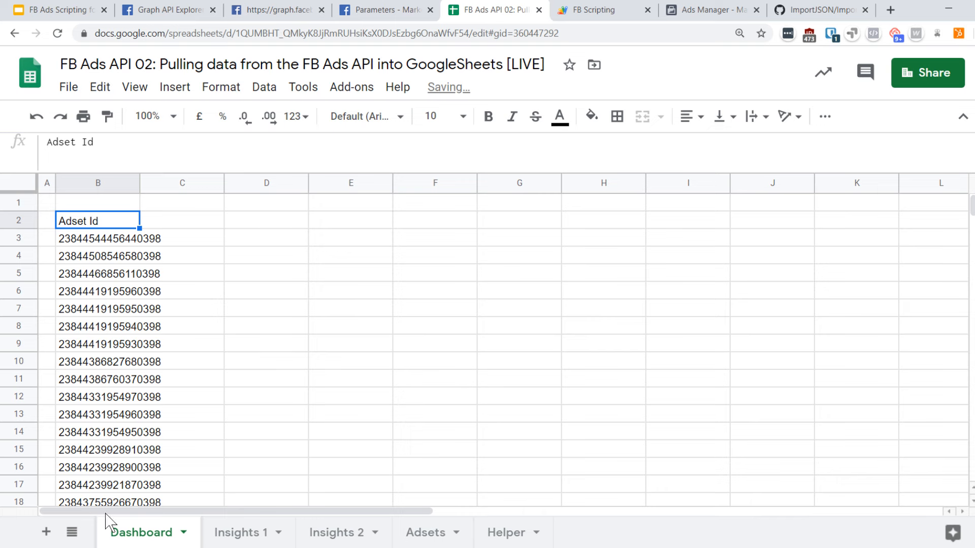
scroll(101, 361, down, 1)
scroll(100, 362, up, 1)
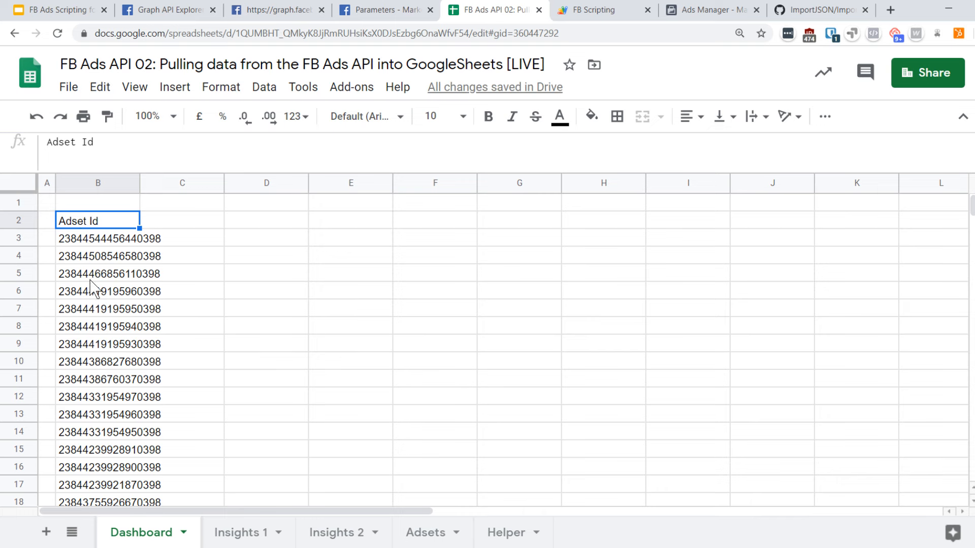
click(94, 239)
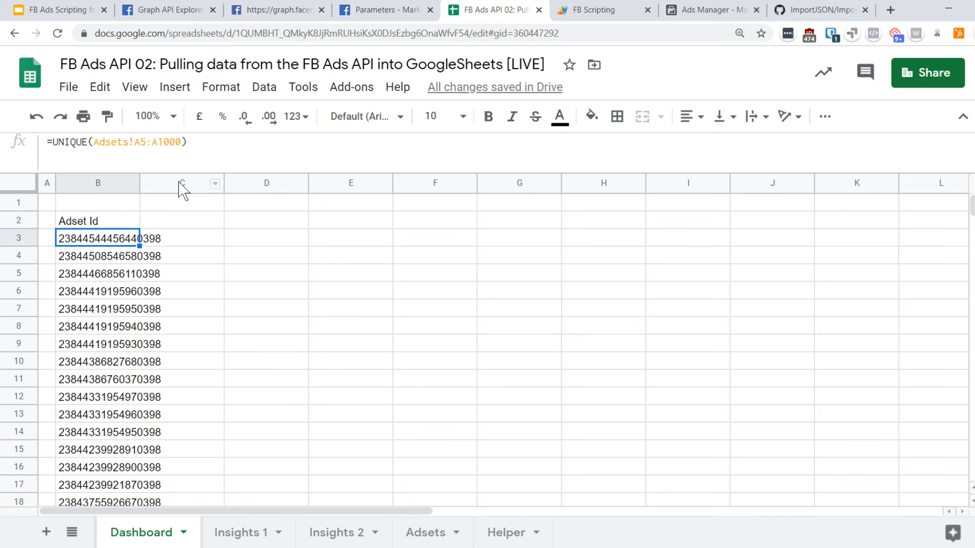
- Widen column B of the Dashboard sheet to fit the adset IDs and enter the header "Adset Name" in C2
click(108, 258)
click(165, 224)
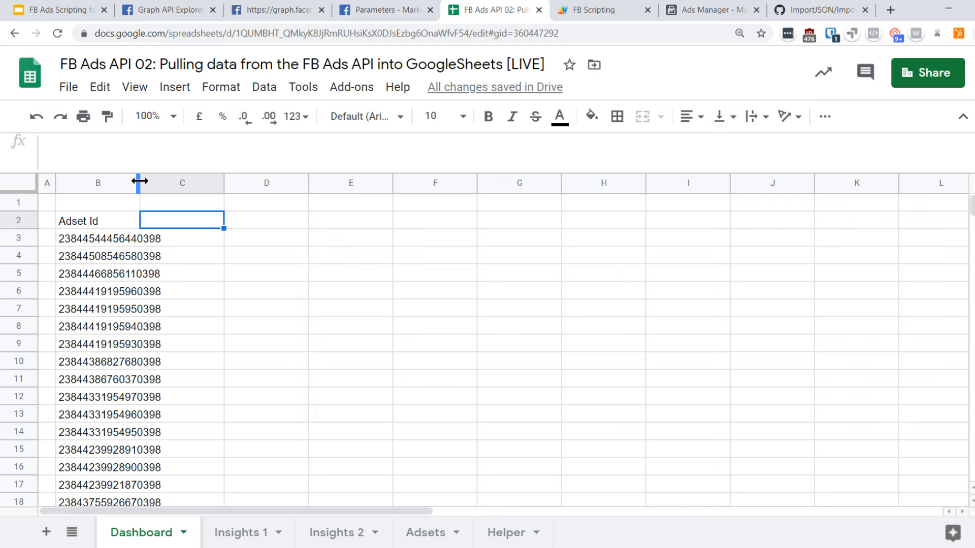
drag(140, 183, 169, 183)
text(Ads)
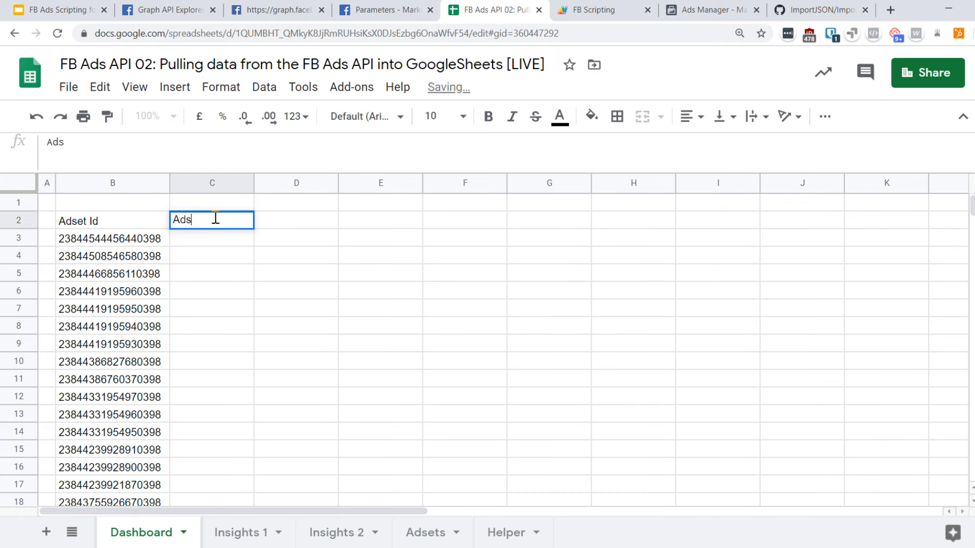
text(et Name)
key(Return)
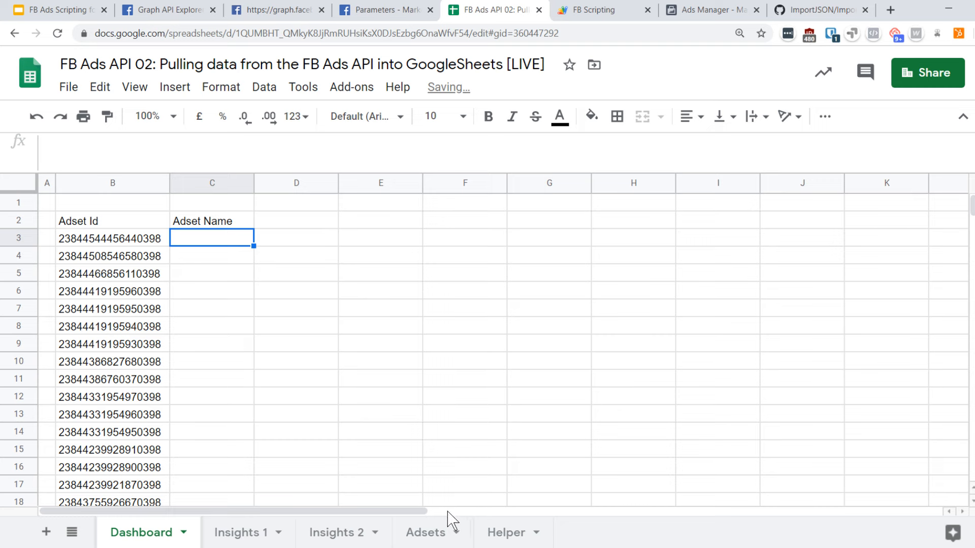
- On the Adsets sheet, replace the adset_name field with name in the API path in B2 and check the Name column
click(434, 531)
click(160, 327)
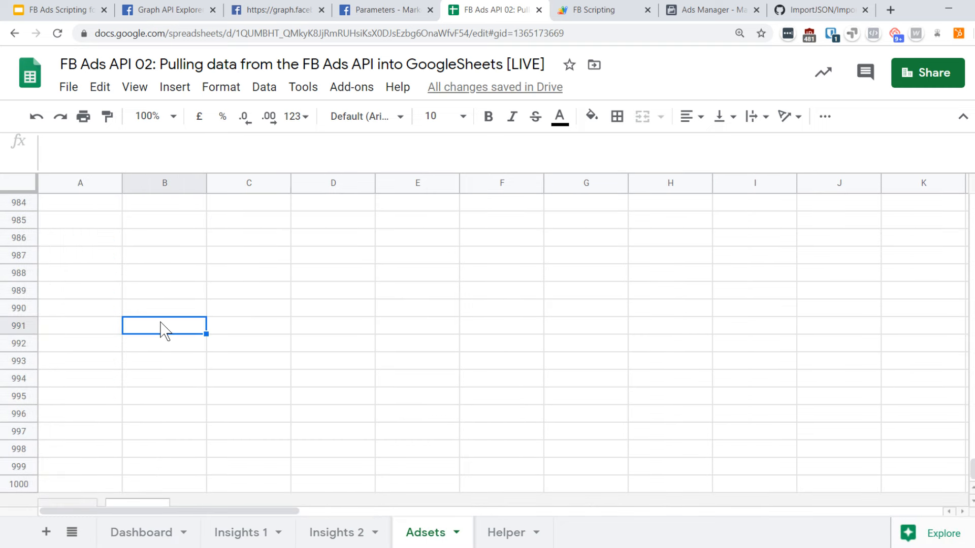
key(ctrl+Up)
key(ctrl+Up)
key(Down)
scroll(161, 327, up, 1)
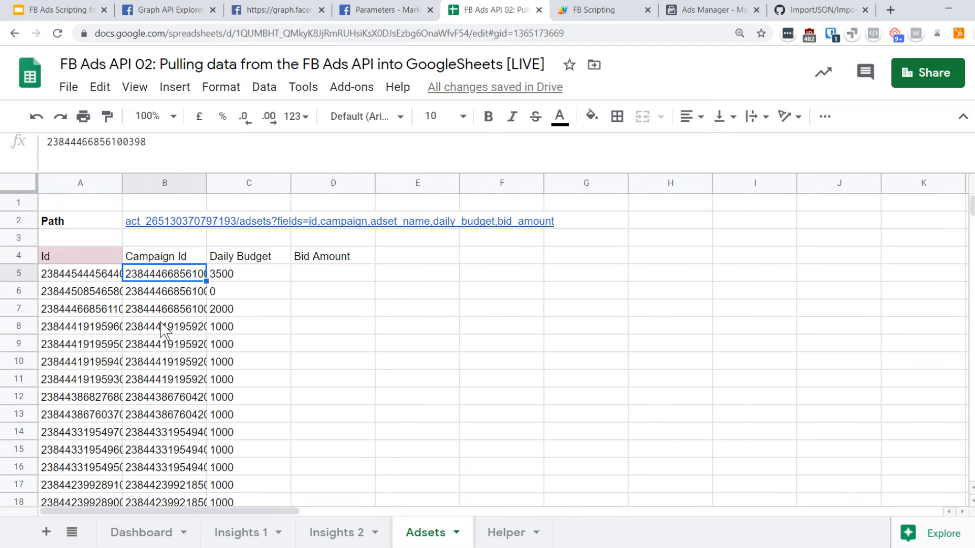
click(145, 259)
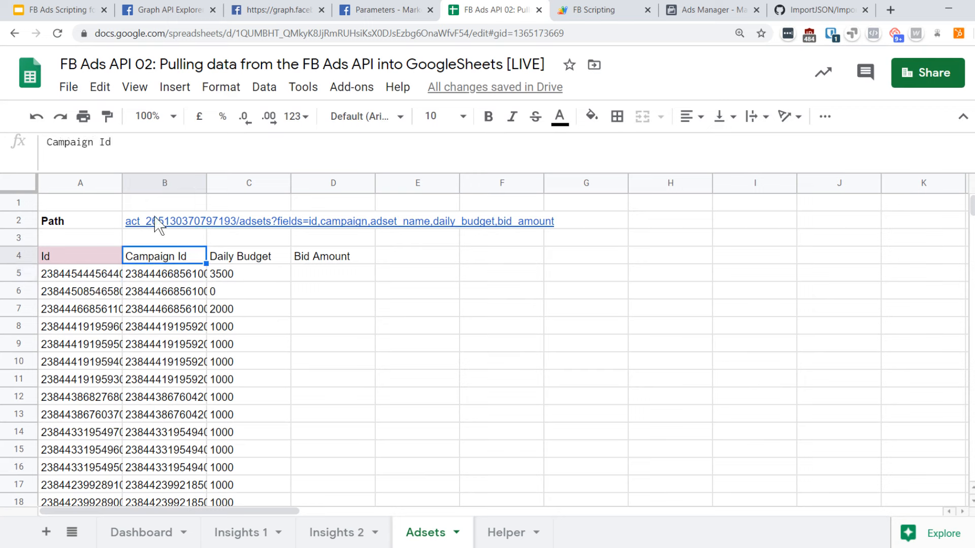
click(160, 223)
drag(350, 141, 315, 139)
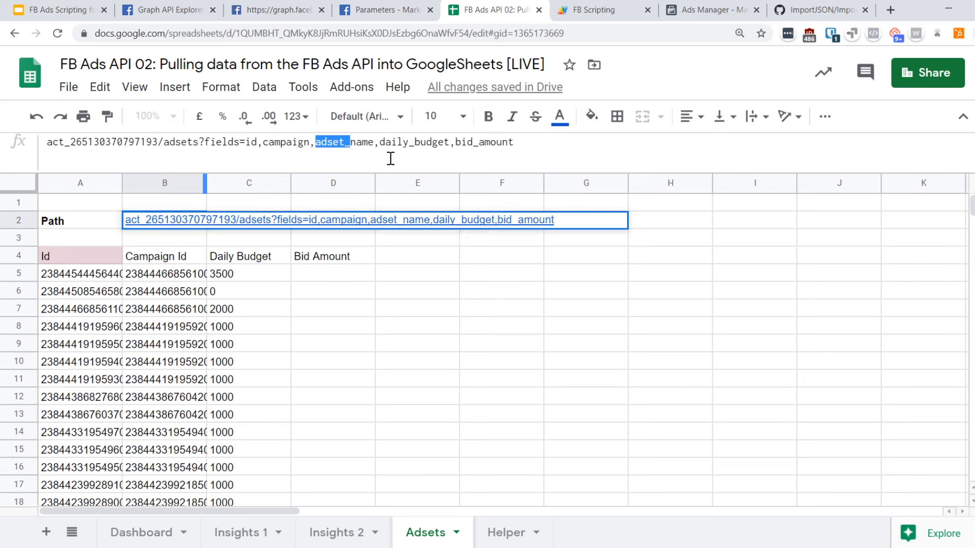
key(BackSpace)
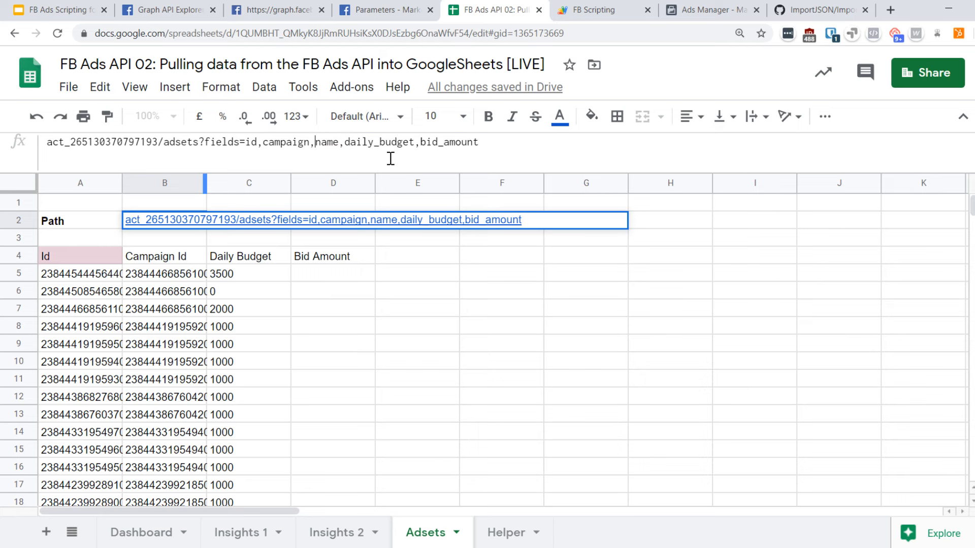
key(Return)
key(Up)
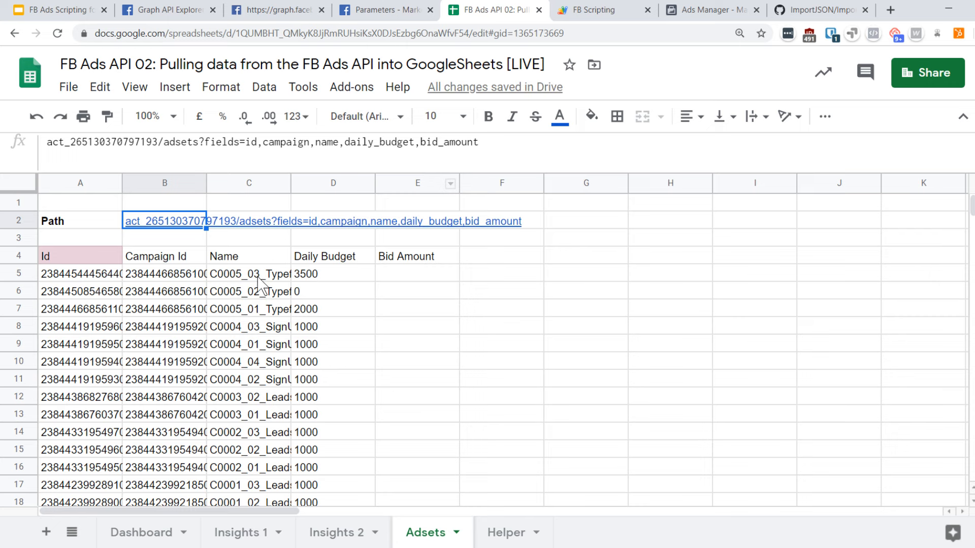
drag(264, 274, 263, 369)
click(263, 366)
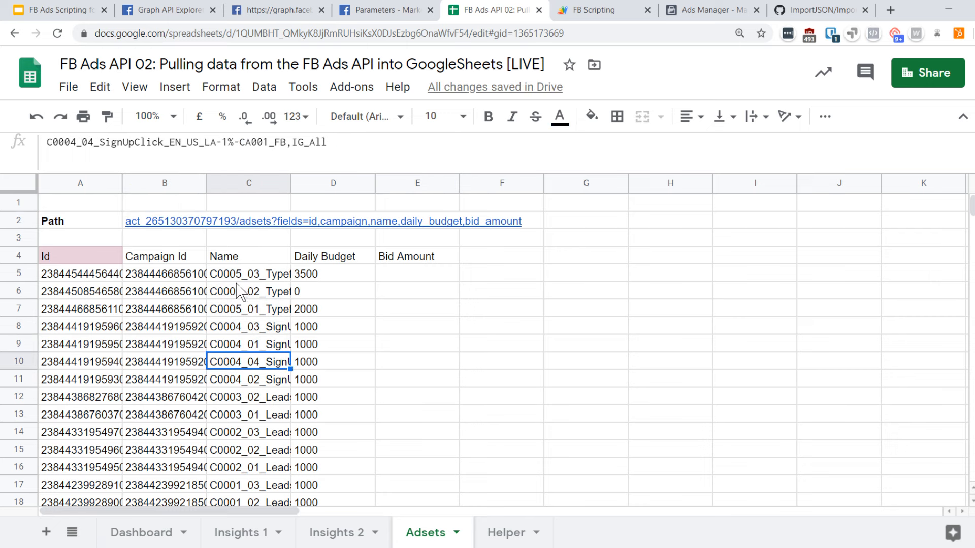
- Start a VLOOKUP formula in Dashboard cell C3 with B3 as the search key and insert a reference to Adsets!A4
click(152, 532)
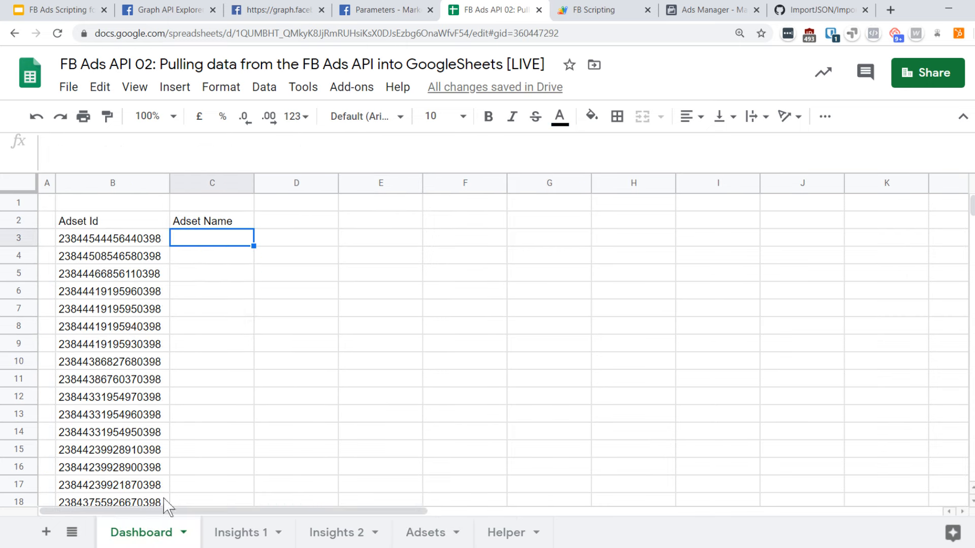
text(=VL)
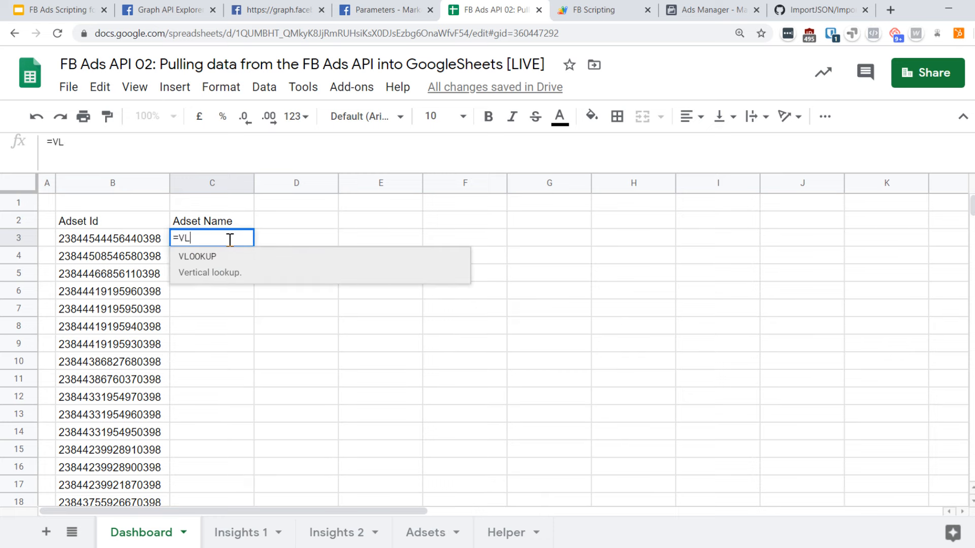
text(OOKUP()
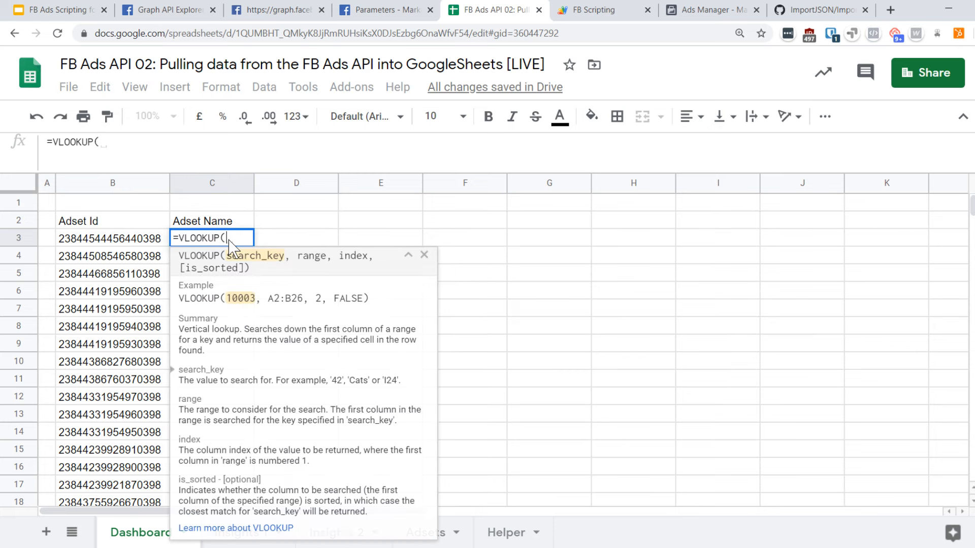
click(148, 242)
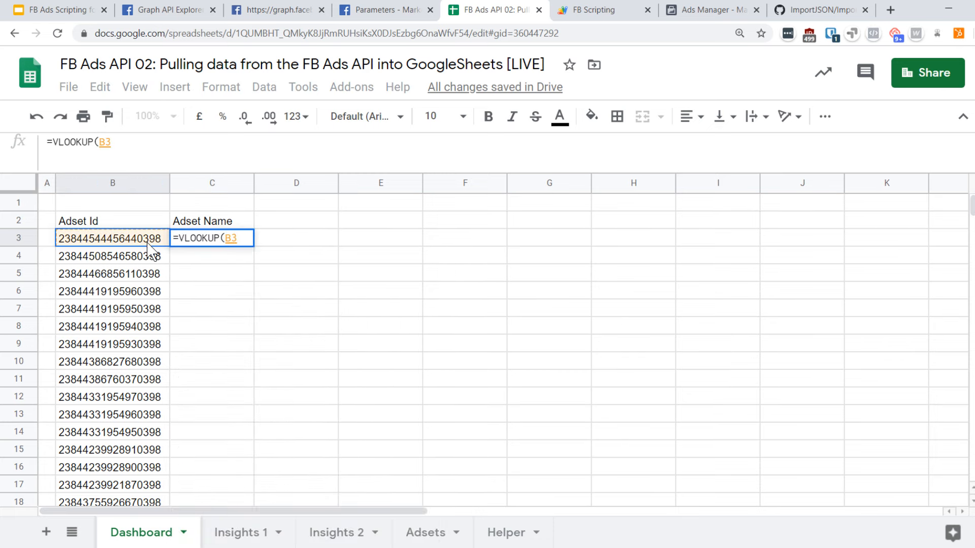
text(,)
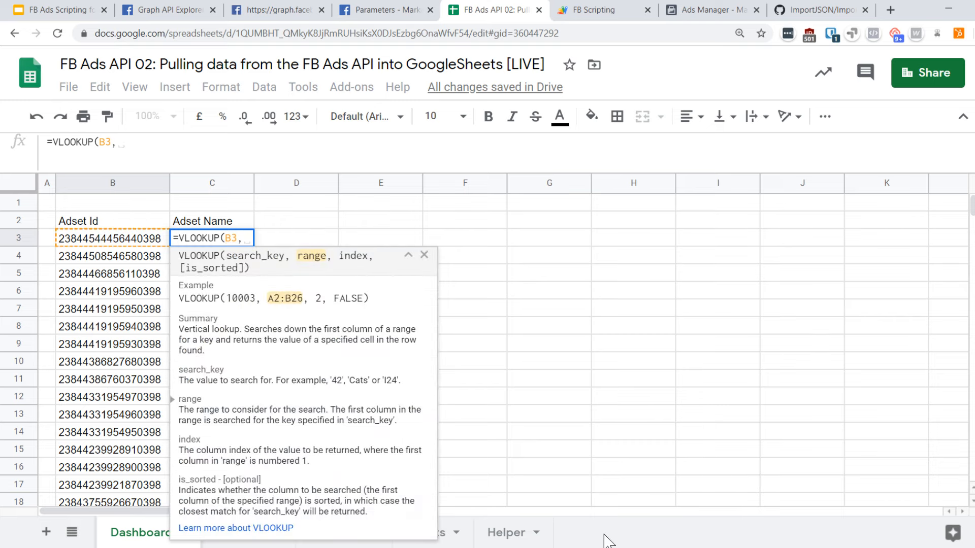
click(336, 532)
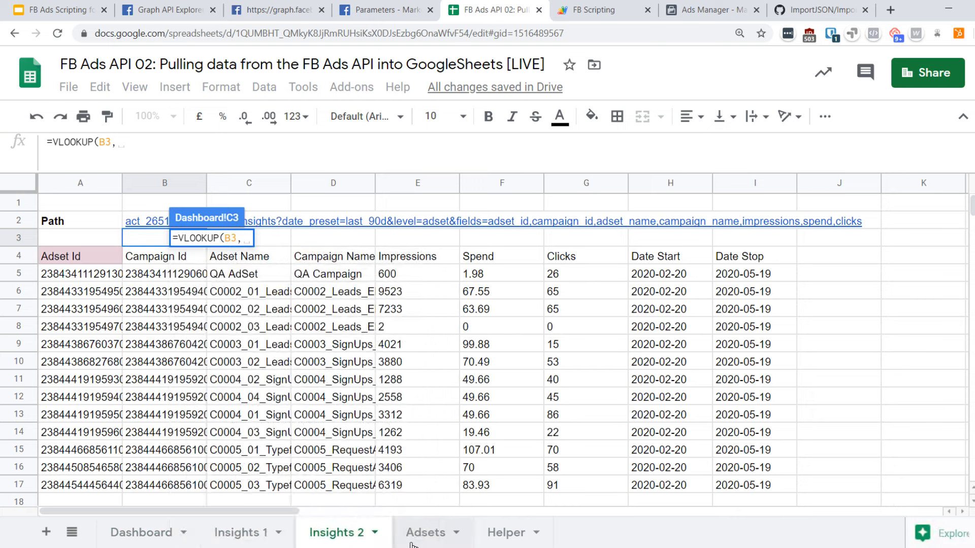
click(426, 533)
click(77, 262)
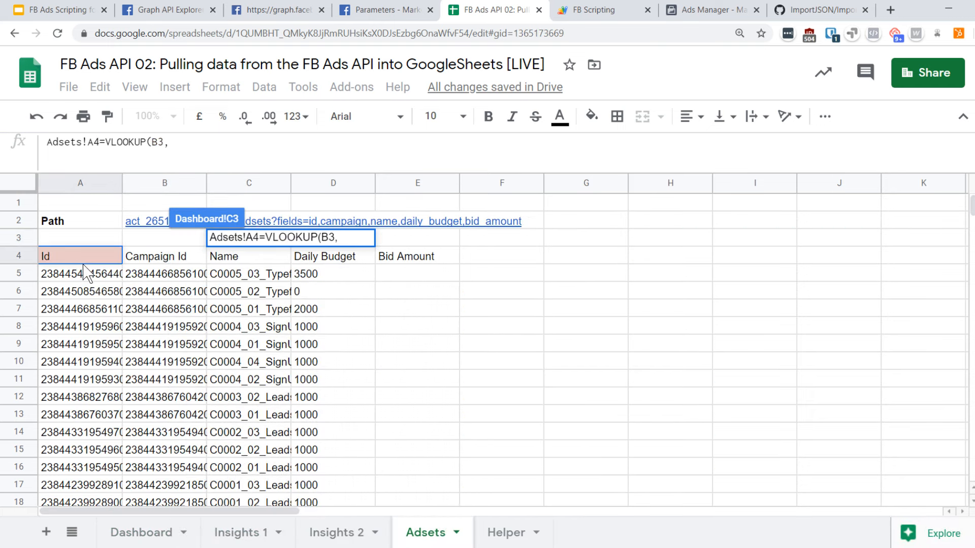
key(Return)
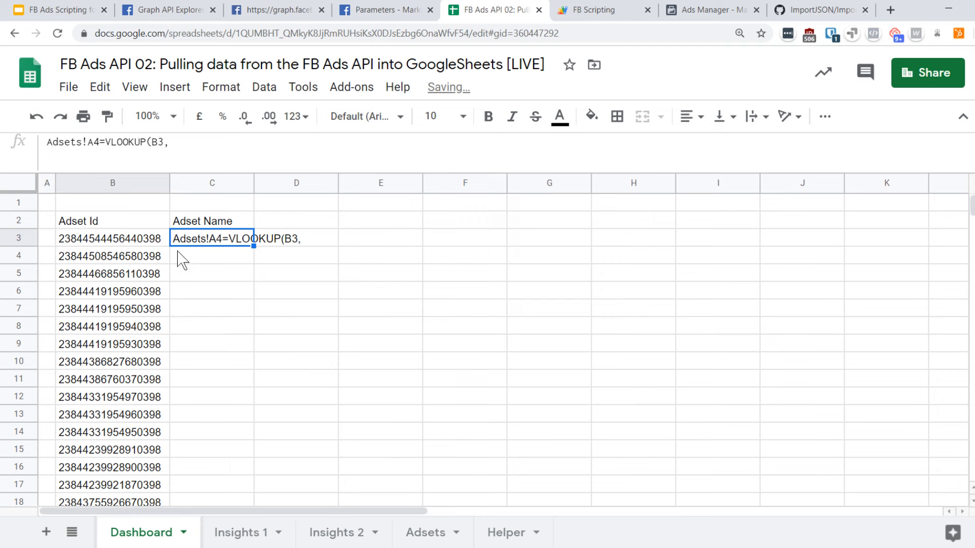
- Move the Adsets!A4 reference from the front of the C3 formula to the range argument after B3
click(89, 142)
drag(100, 142, 44, 144)
key(ctrl+c)
key(BackSpace)
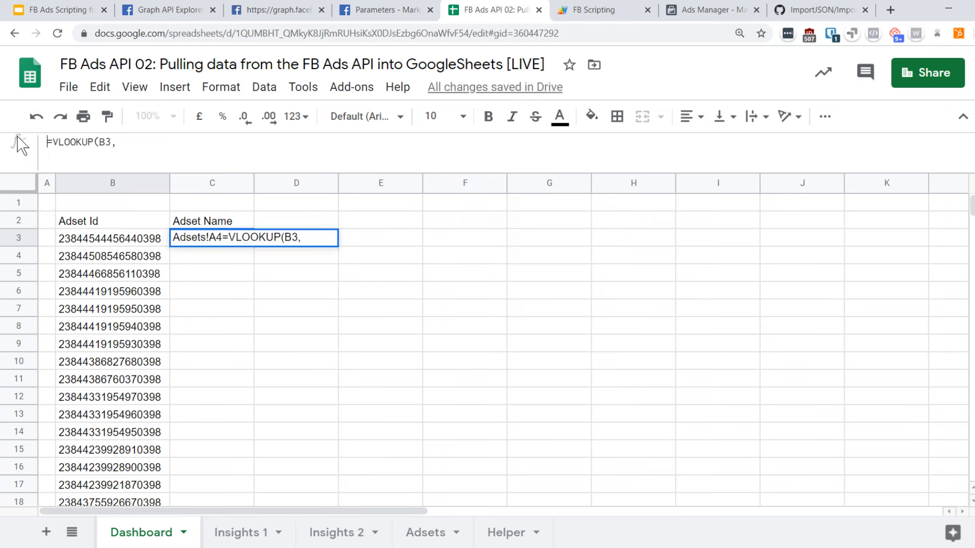
key(ctrl+v)
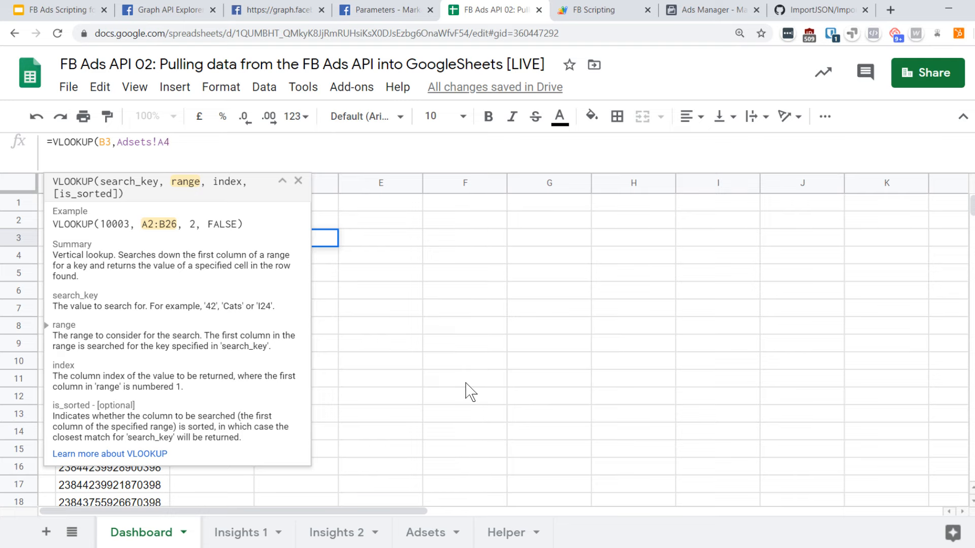
- Check the extent of the Adsets data and complete the lookup range in C3 as Adsets!A4:E21
text(:)
click(433, 530)
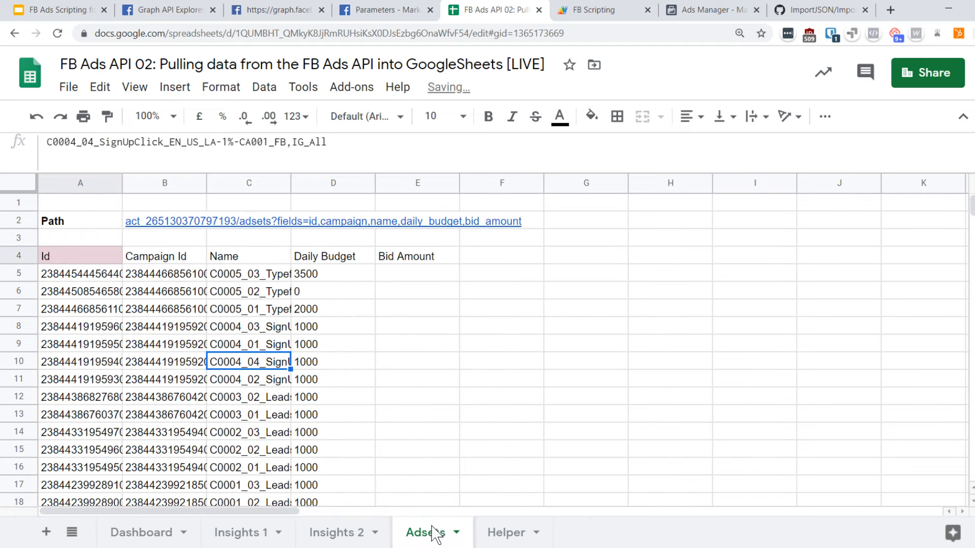
scroll(374, 277, down, 2)
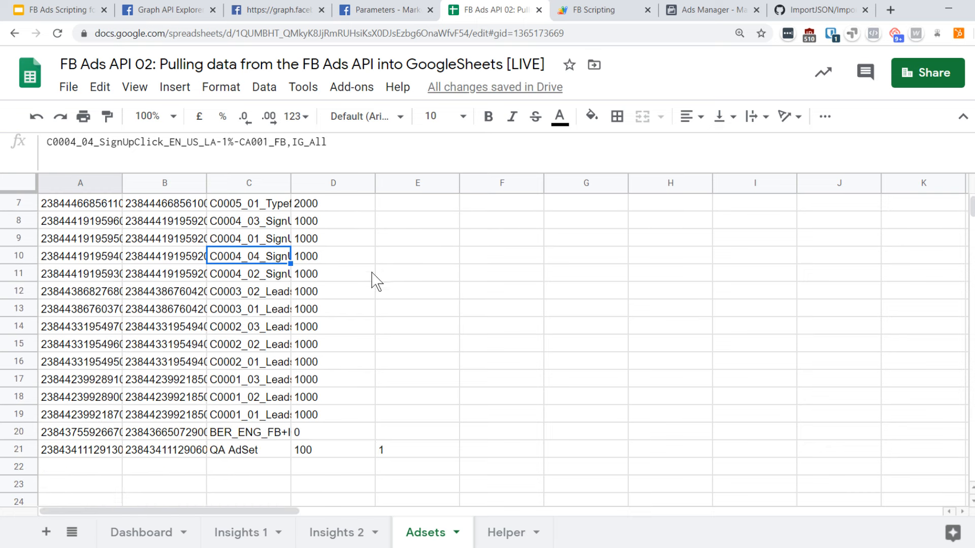
scroll(427, 462, up, 2)
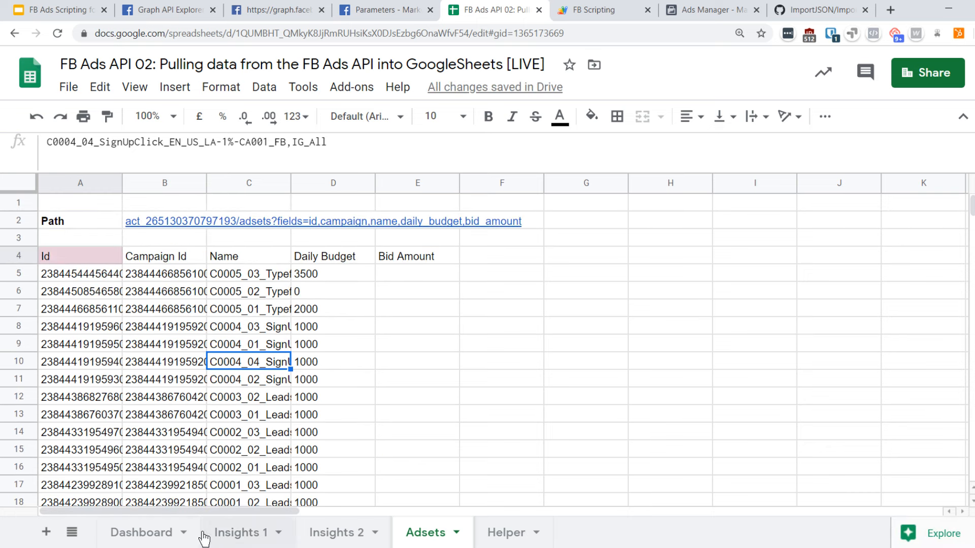
click(173, 533)
click(180, 145)
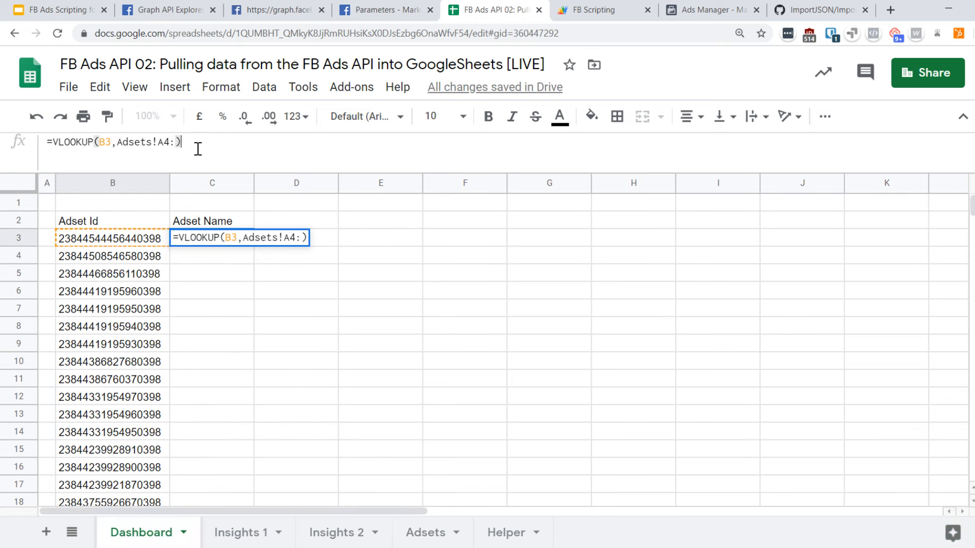
text(E21)
key(Return)
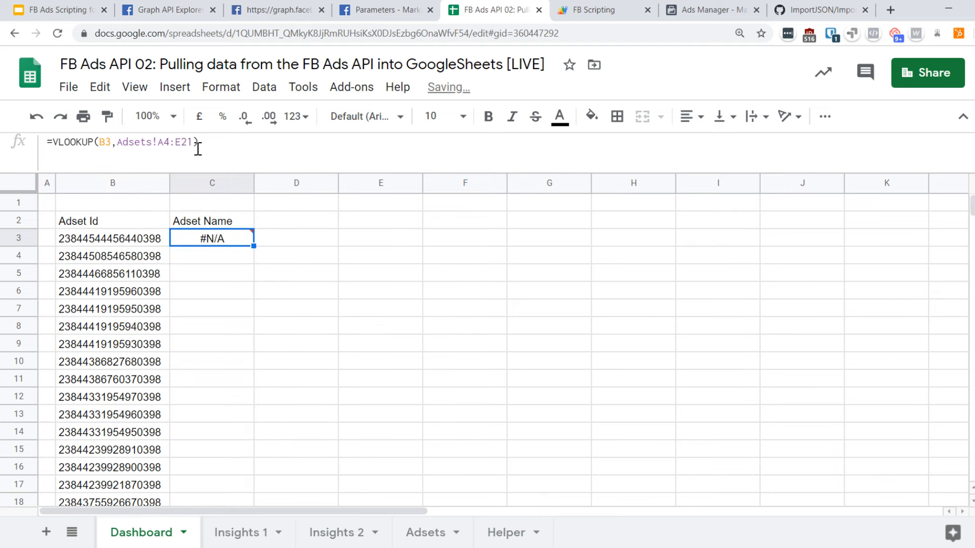
- Make the lookup range in the C3 formula absolute and extend it to row 1000, as Adsets!$A$4:$E$1000
click(198, 148)
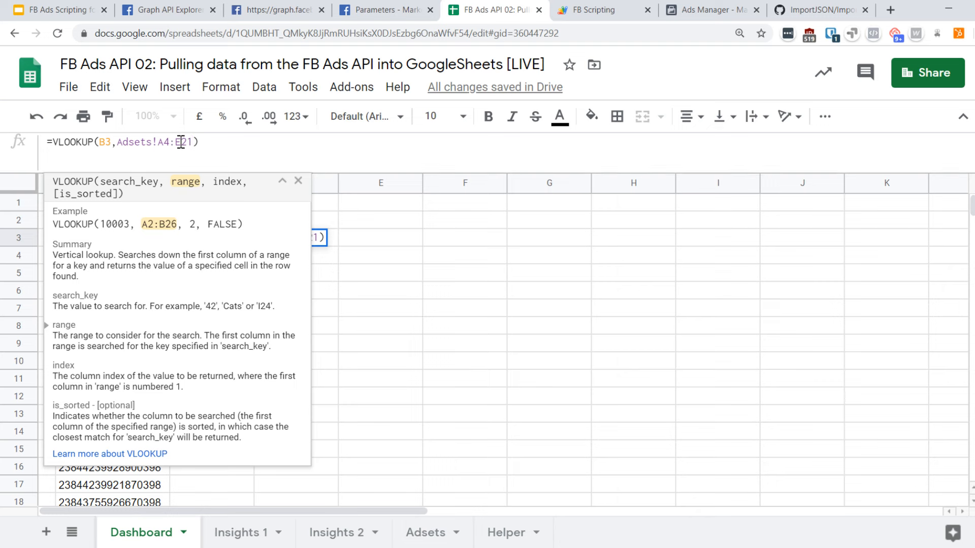
key(F4)
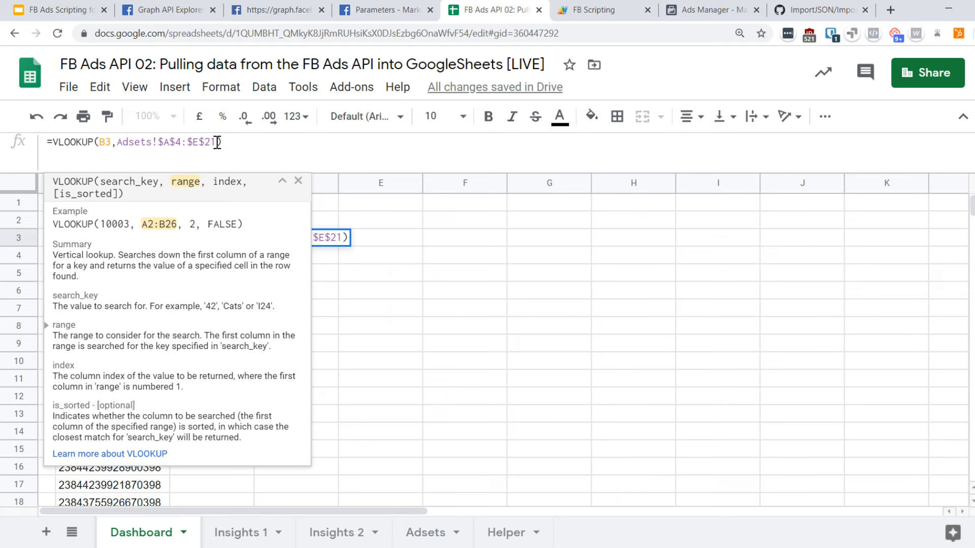
key(BackSpace)
key(BackSpace)
text(1000)
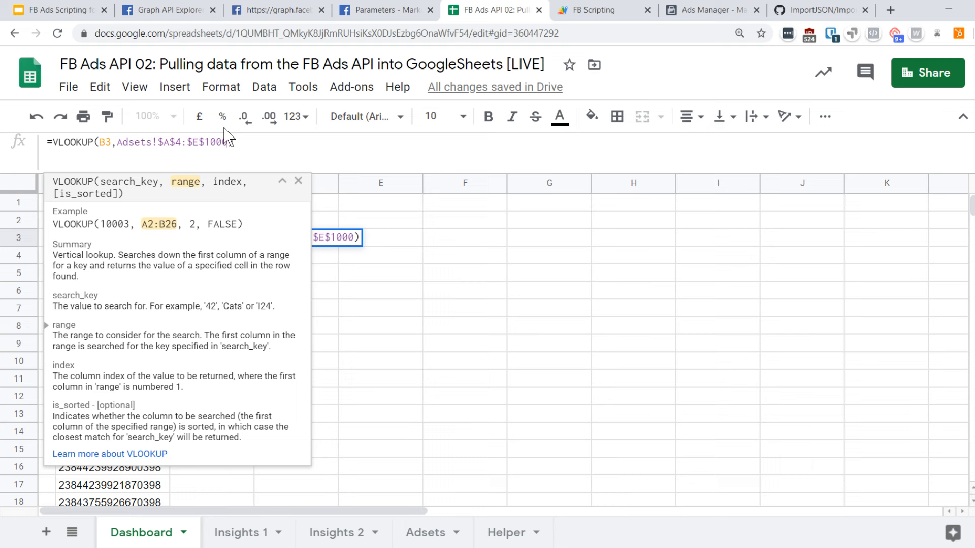
- Finish the VLOOKUP in C3 with column index 3 and 0 for an exact match
text(,)
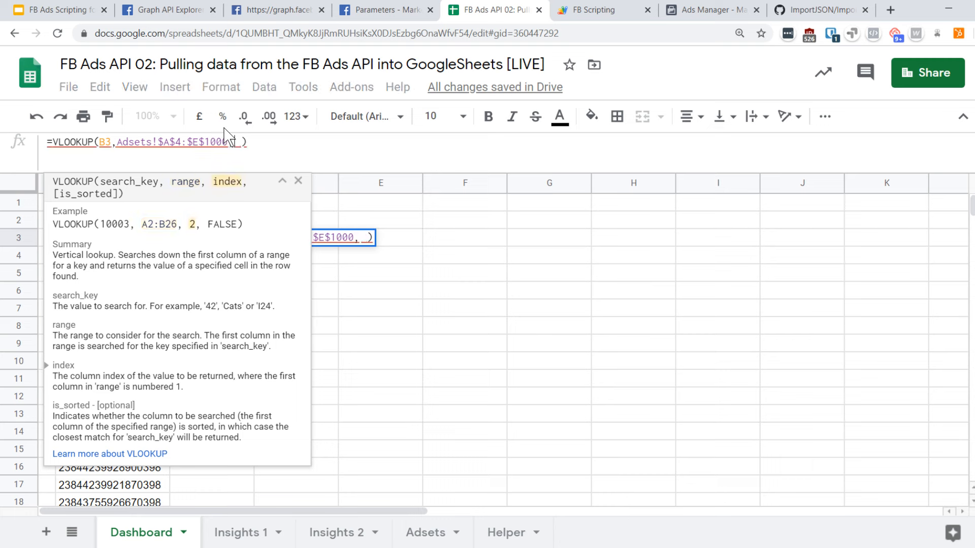
click(238, 149)
text(3)
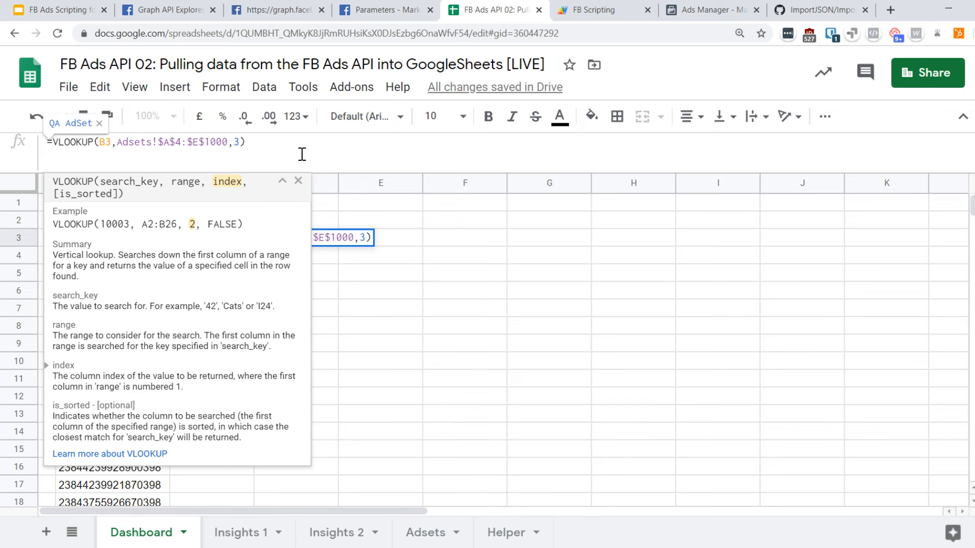
text(,0)
key(Return)
key(Up)
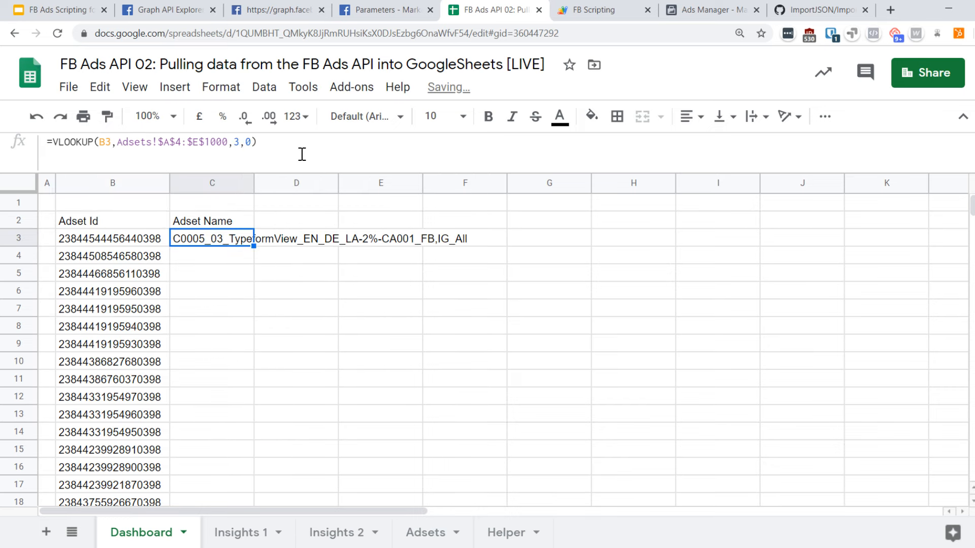
- Check the order of the Adsets sheet's columns from Id to Daily Budget, and return to the Adset Name header on the Dashboard
click(426, 533)
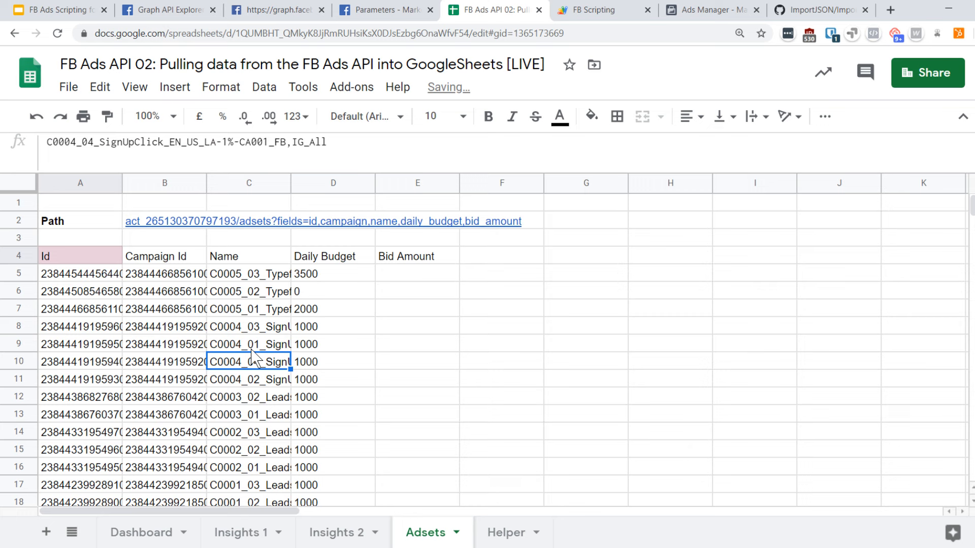
click(102, 259)
click(162, 262)
click(235, 260)
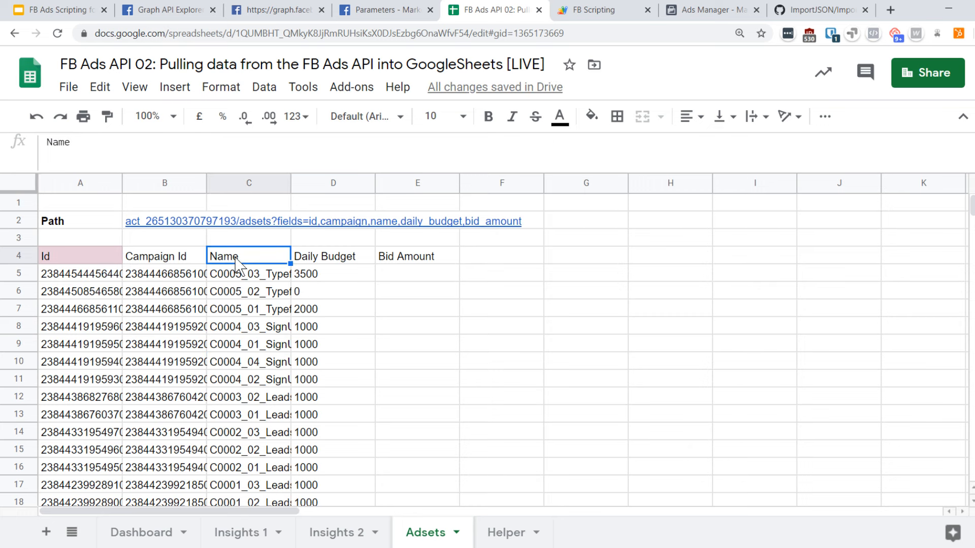
click(324, 262)
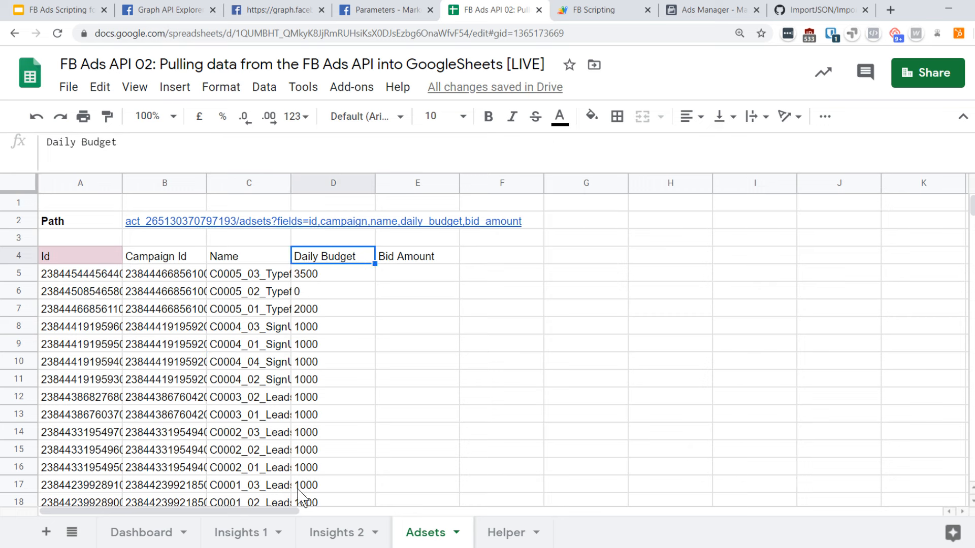
click(133, 534)
click(220, 226)
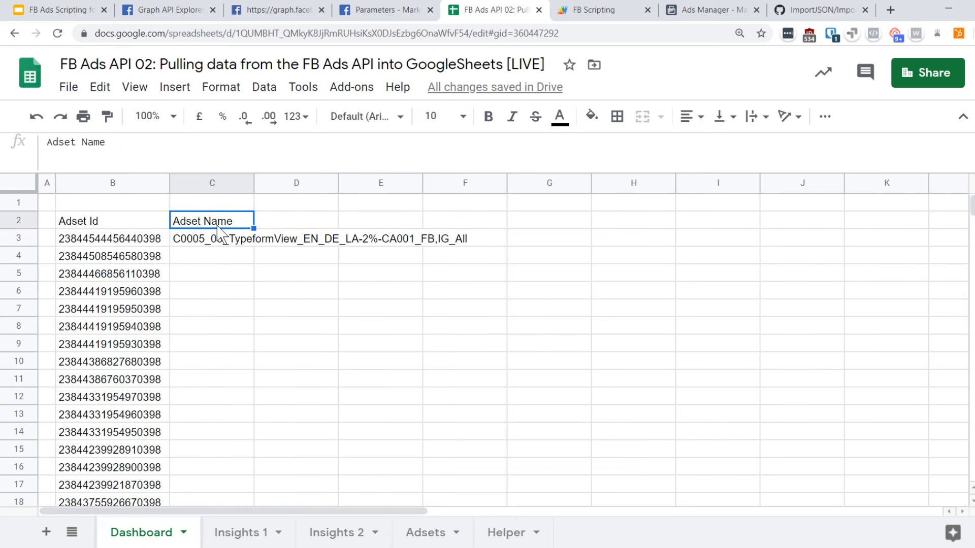
- Insert a column before the Adset Name column on the Dashboard and head it "Campaign Id" in C2
click(224, 240)
right_click(218, 183)
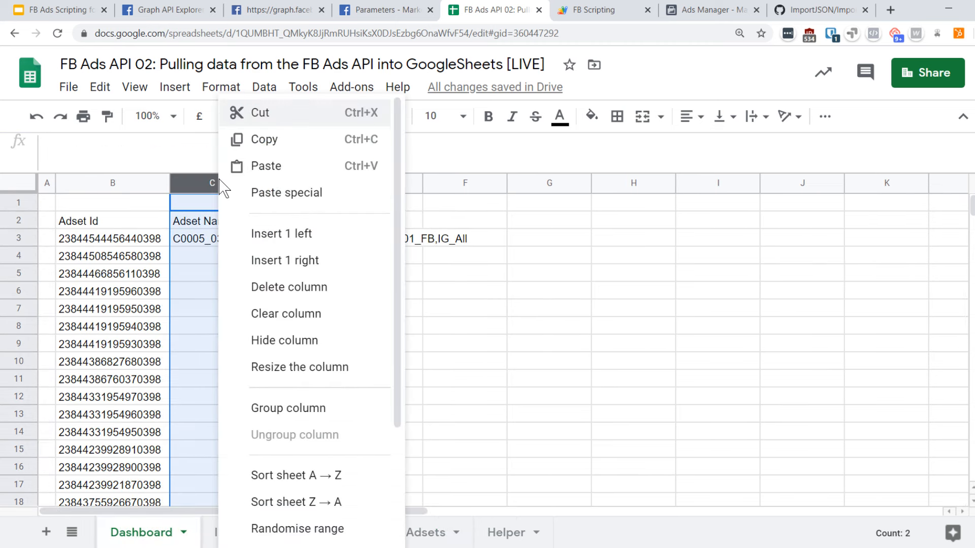
click(305, 233)
click(201, 257)
click(211, 223)
text(Cam)
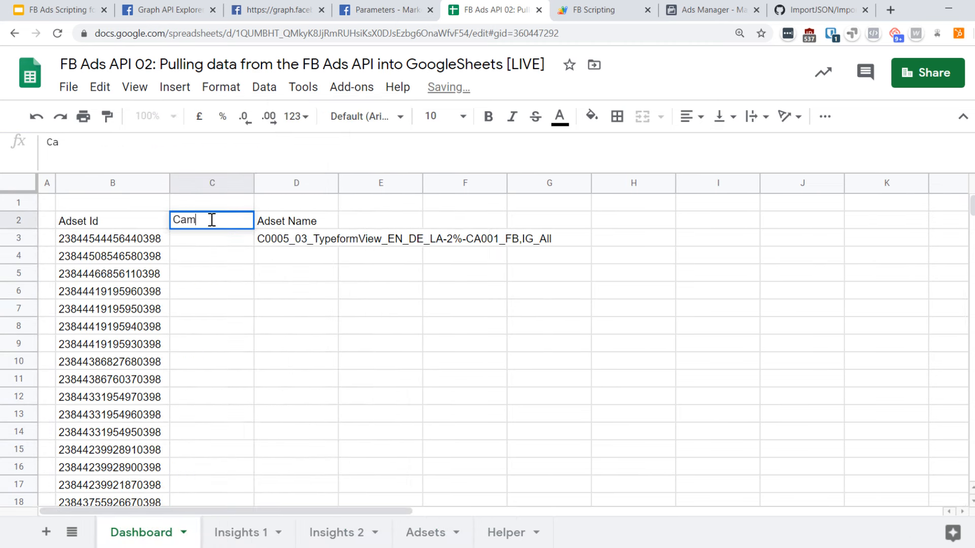
text(paign Id)
key(Tab)
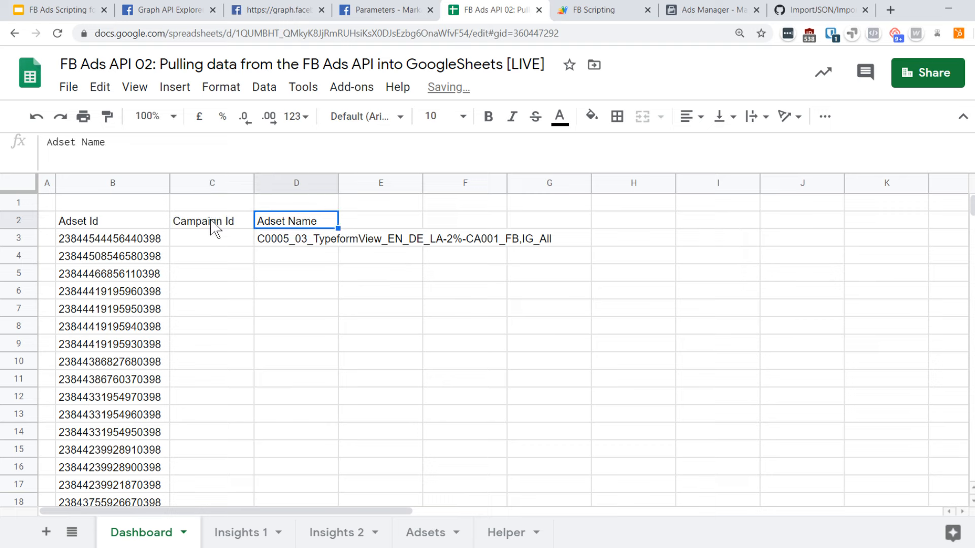
- Lock the column of the lookup key in D3's VLOOKUP, so that it reads $B3
key(Down)
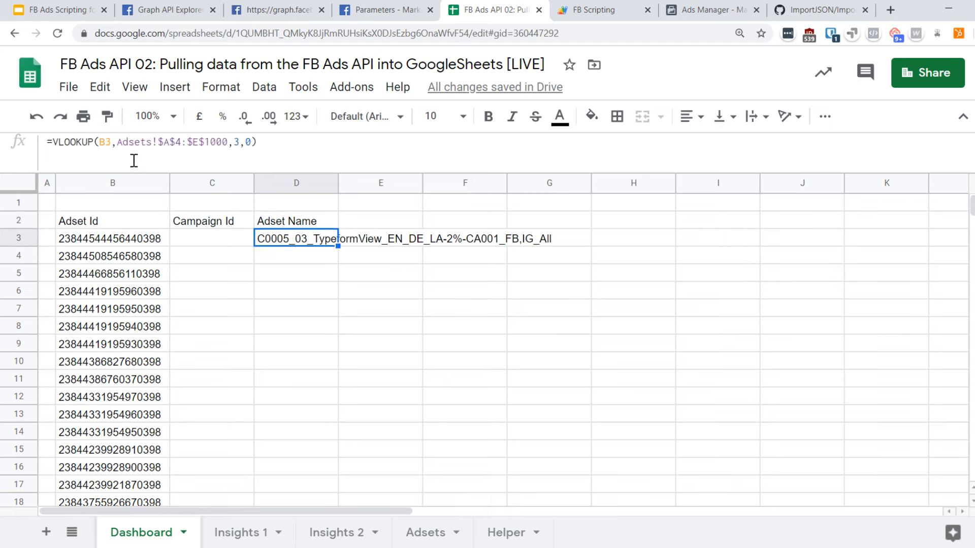
click(109, 144)
key(F4)
key(F4)
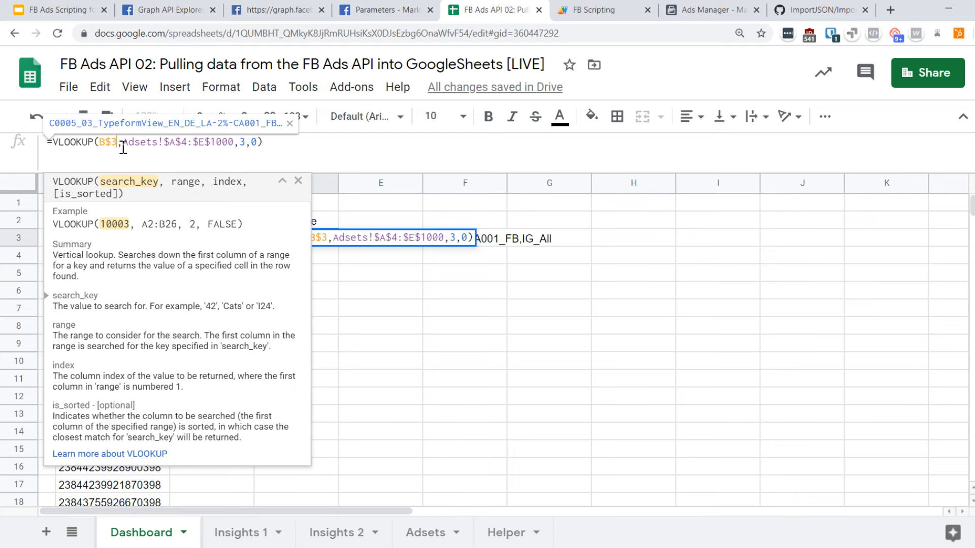
key(Return)
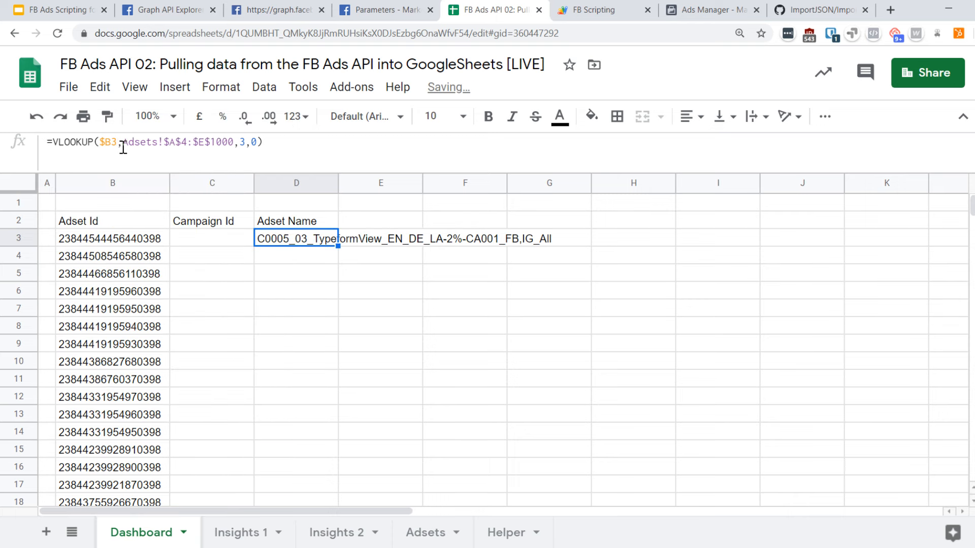
- Copy the Adset Name VLOOKUP from D3 into C3 and E3
click(213, 242)
text(C0005_03_TypeformView_EN_DE_LA-2%-CA001_FB,IG_All)
click(369, 240)
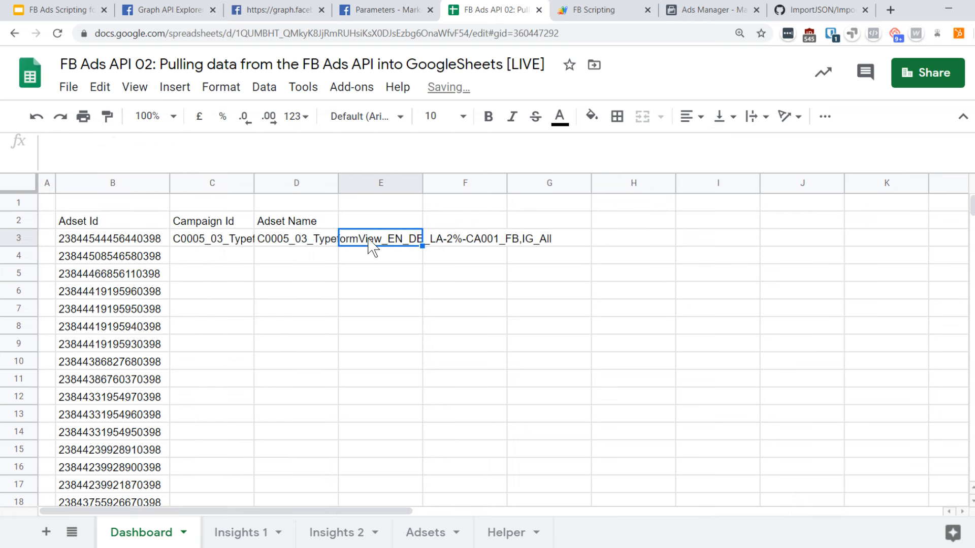
text(C0005_03_TypeformView_EN_DE_LA-2%-CA001_FB,IG_All)
- Enter the header "Daily Budget" in E2
click(367, 221)
text(Daily B)
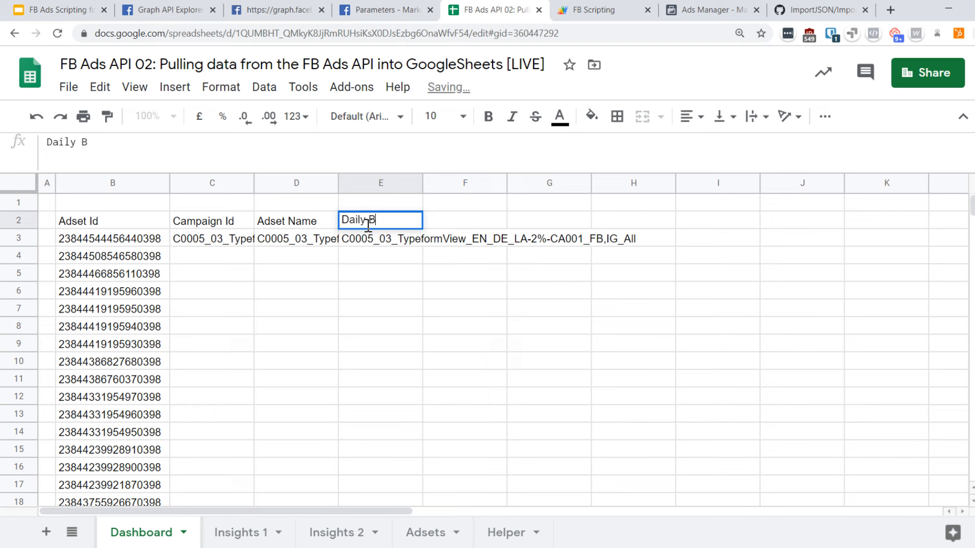
text(udget)
key(Return)
- Set the VLOOKUP column index to 2 in C3 for Campaign Id and to 4 in E3 for Daily Budget
click(213, 240)
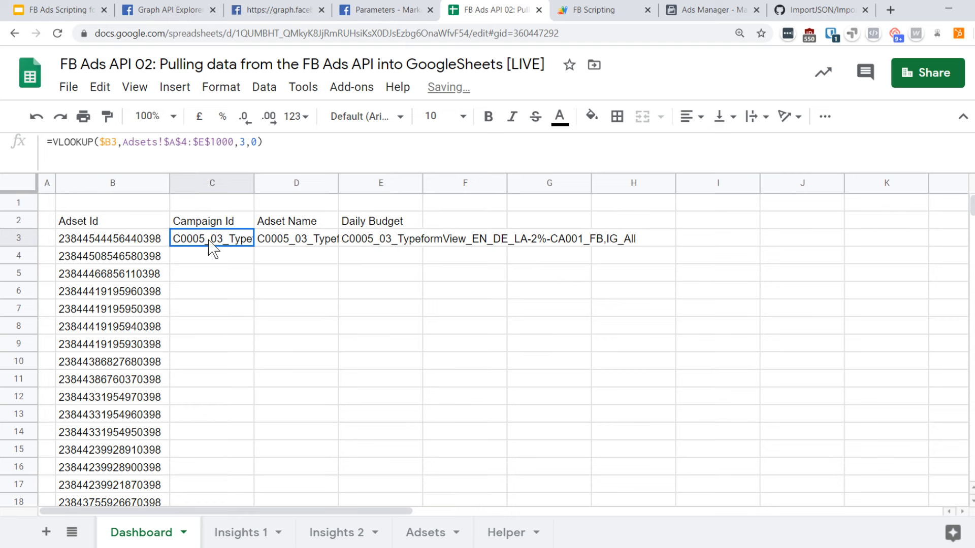
click(246, 143)
key(BackSpace)
text(2)
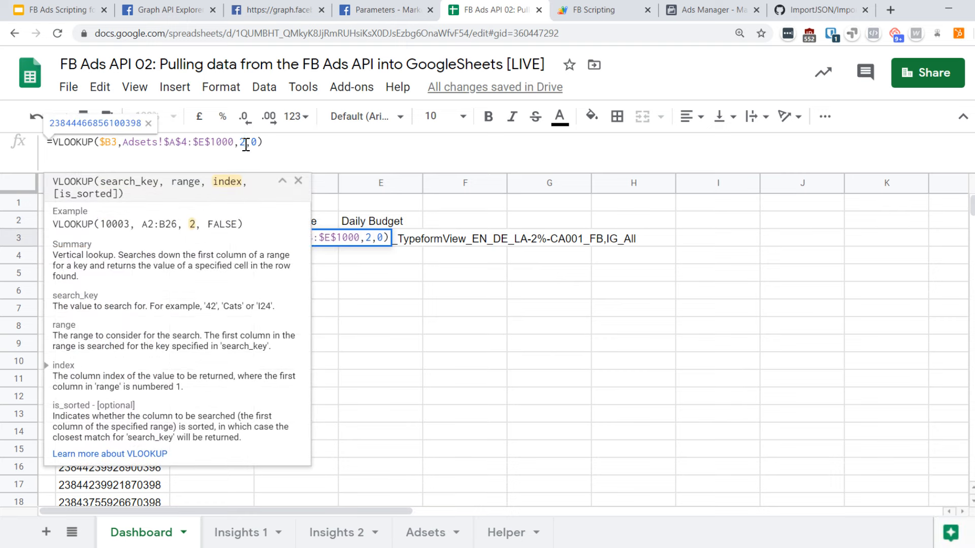
key(Tab)
key(Tab)
click(246, 143)
key(BackSpace)
text(4)
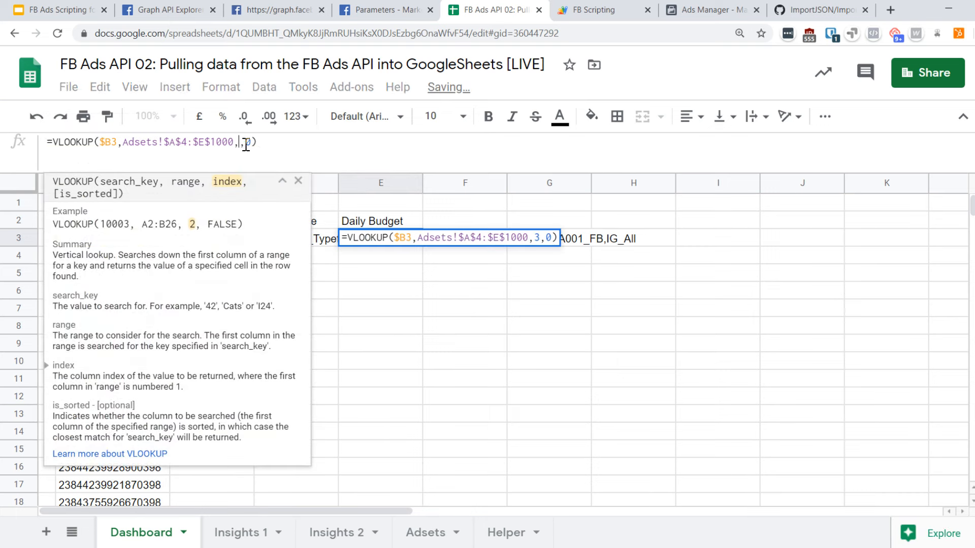
key(Return)
- Fill the lookup formulas in C3:E3 down to row 19, the last row with an adset ID
click(248, 257)
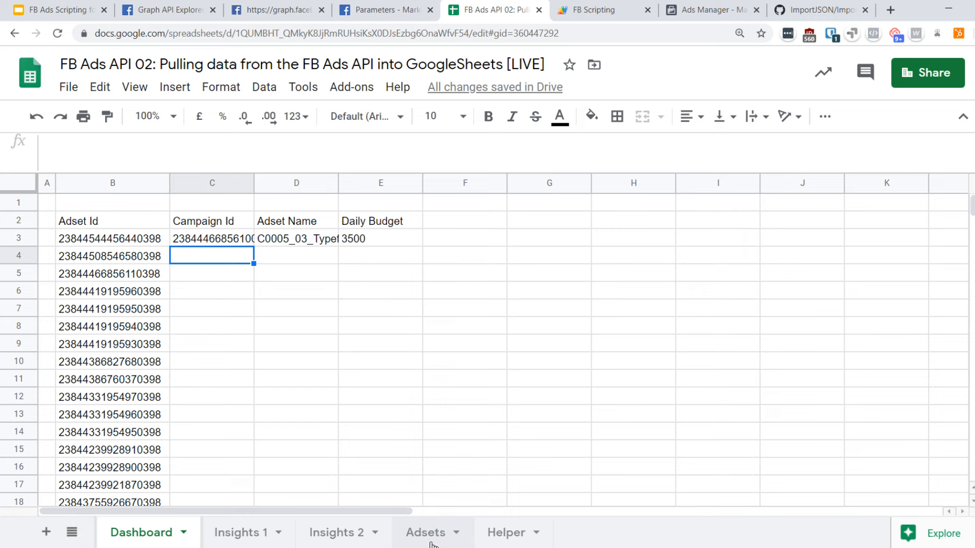
drag(221, 241, 388, 382)
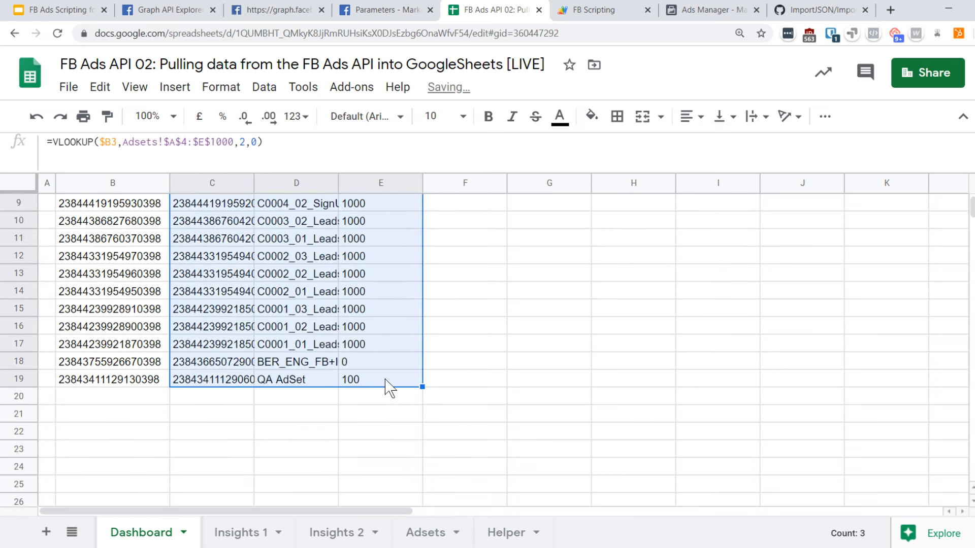
scroll(383, 386, up, 3)
click(265, 298)
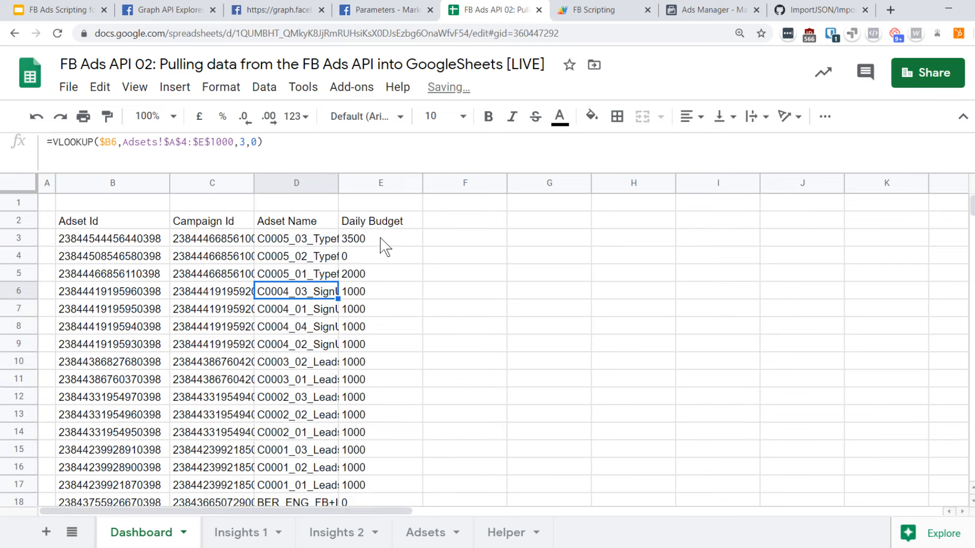
- Insert two empty rows above the Dashboard's header row
click(467, 224)
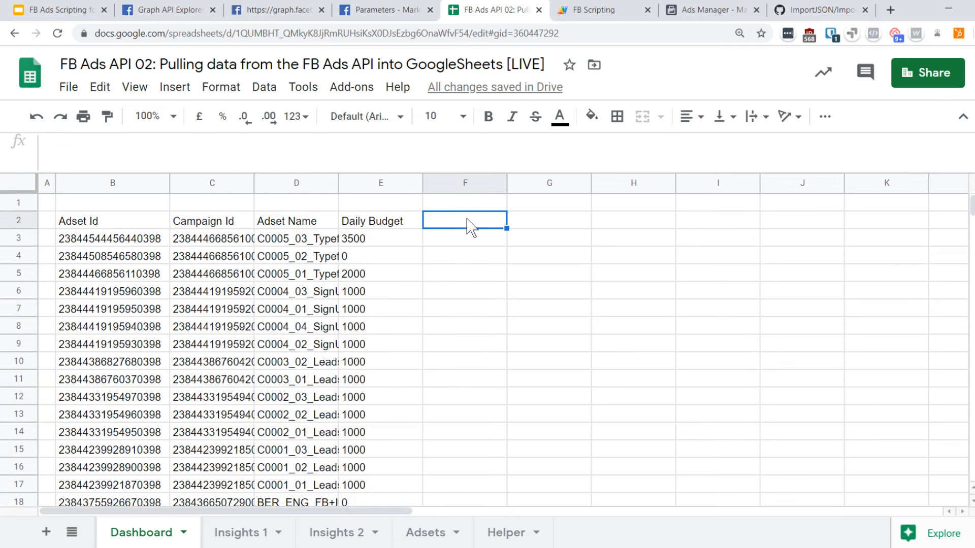
drag(19, 222, 19, 239)
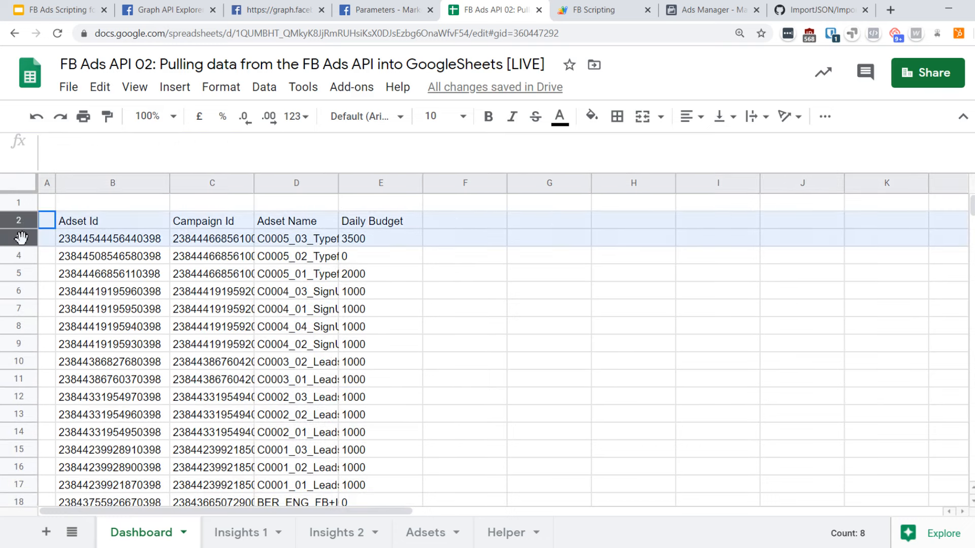
right_click(18, 239)
click(119, 234)
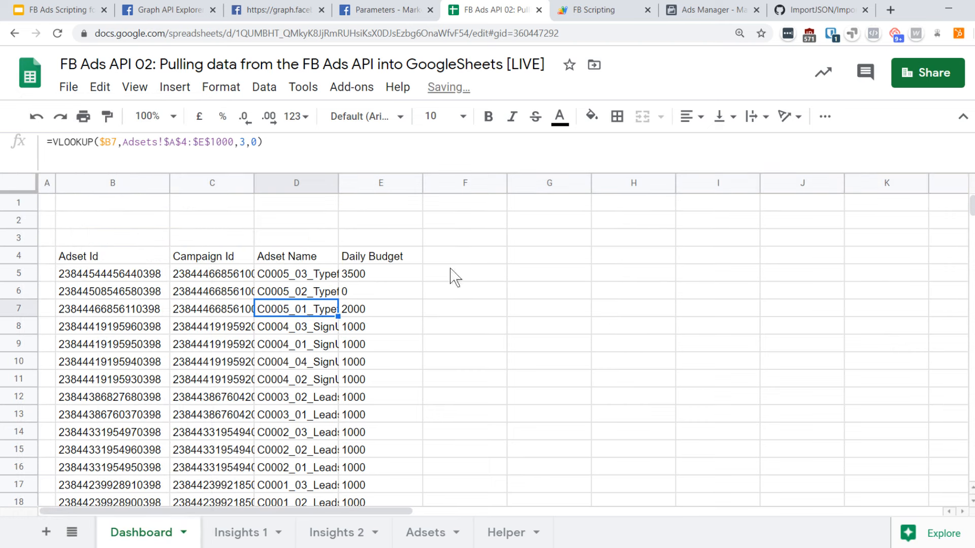
- Enter the heading "Timeframe 1" in F3, in the row above the column headers
click(463, 237)
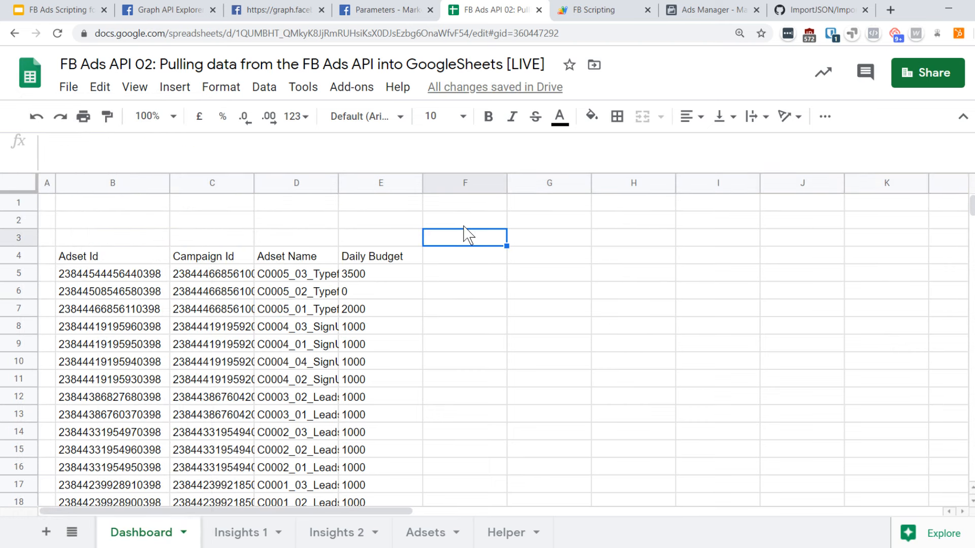
text(Te)
key(BackSpace)
text(imeframe 1)
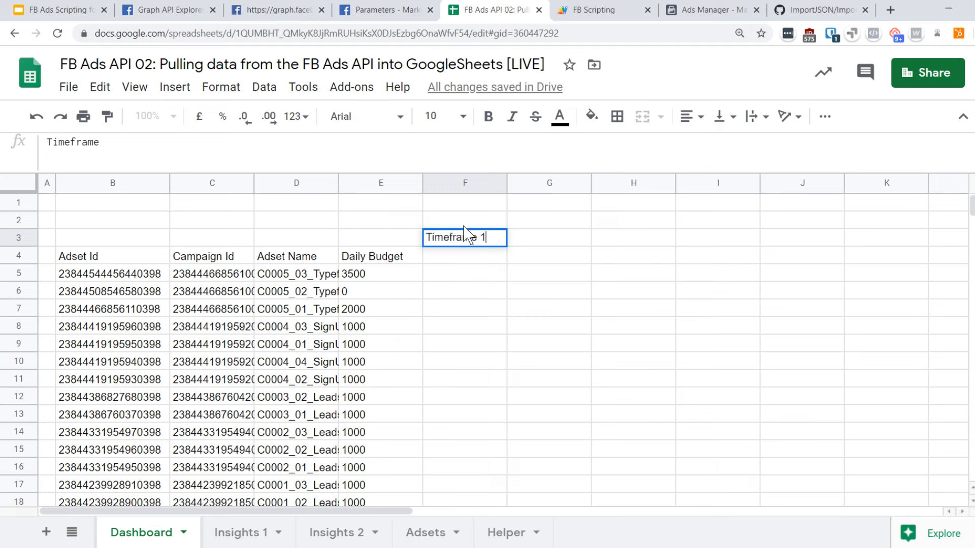
key(Return)
- Enter the column headers Spend, Clicks and CPC in F4:H4 under Timeframe 1
text(Spend)
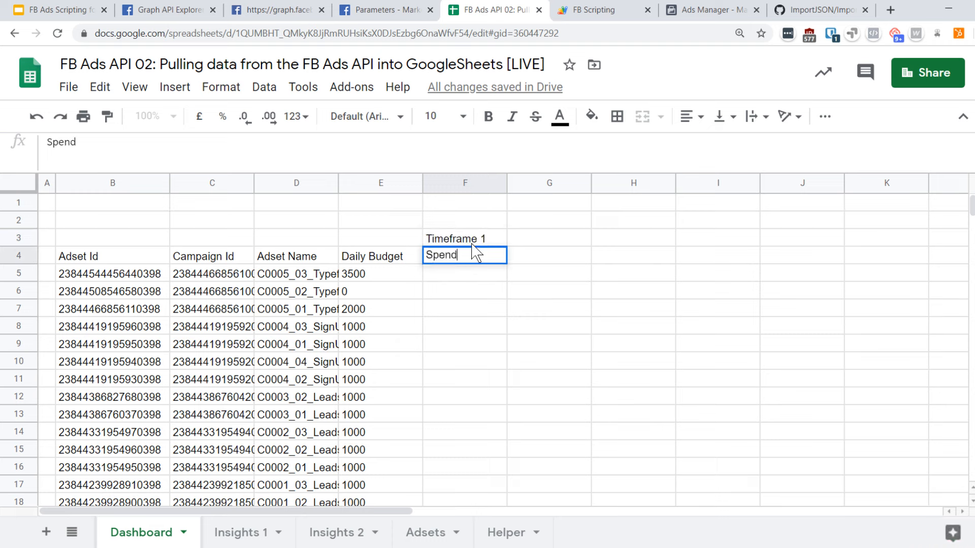
key(Tab)
text(Clicks)
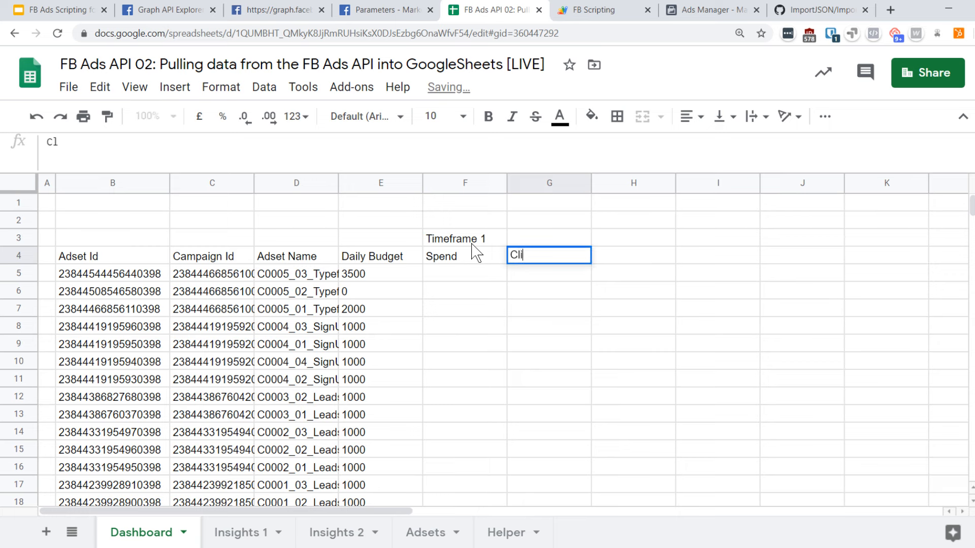
key(Tab)
text(CPC)
key(Return)
key(Up)
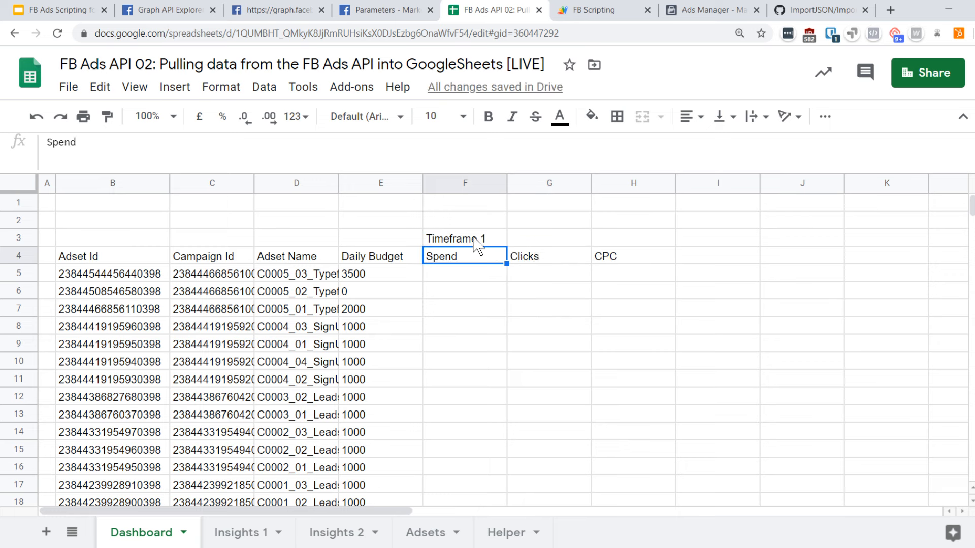
- Copy the Timeframe 1 header block F3:H4 to I3 and change the copied heading to "Timeframe 2"
drag(477, 240, 605, 259)
key(ctrl+c)
click(711, 238)
key(ctrl+v)
click(631, 342)
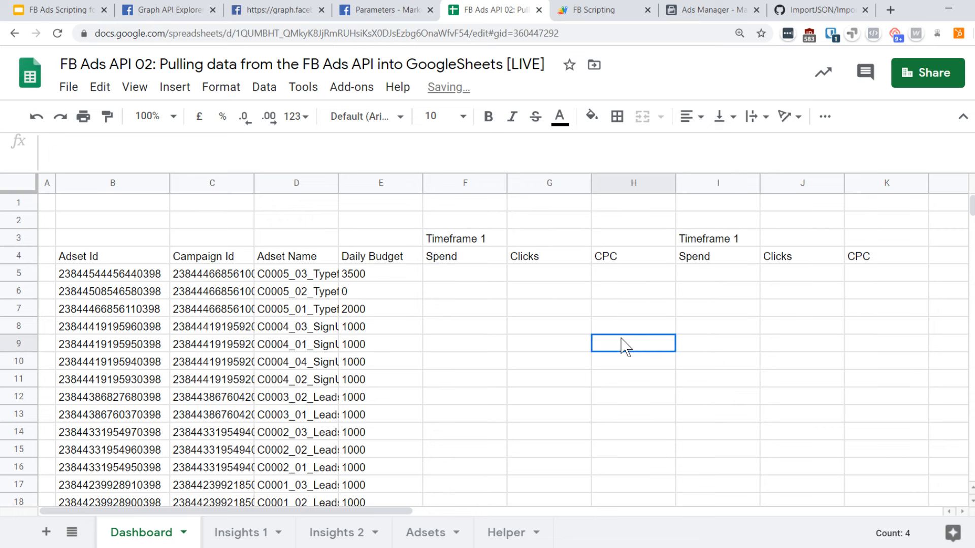
double_click(749, 238)
text(2)
key(Return)
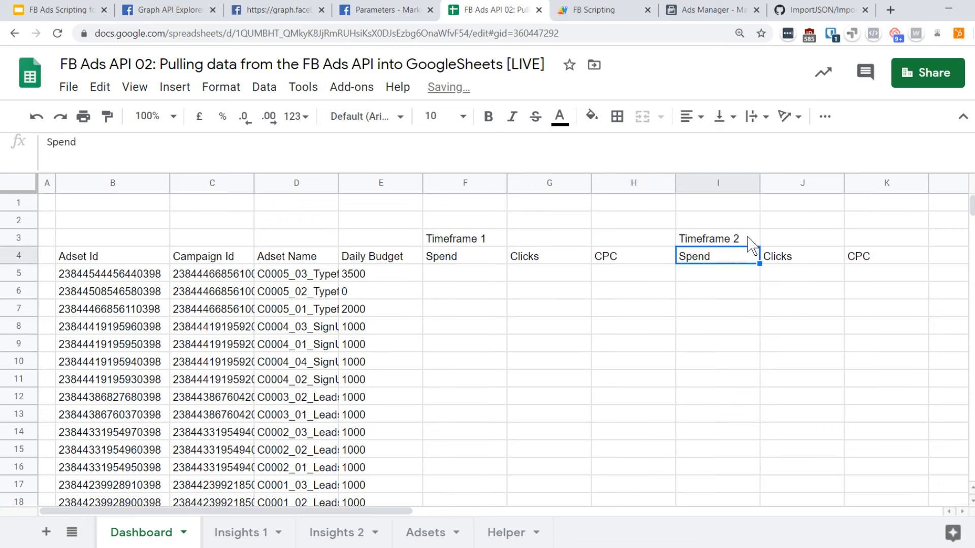
- Narrow the Spend, Clicks and CPC columns of both timeframes so they fit their headers closely
drag(590, 182, 492, 184)
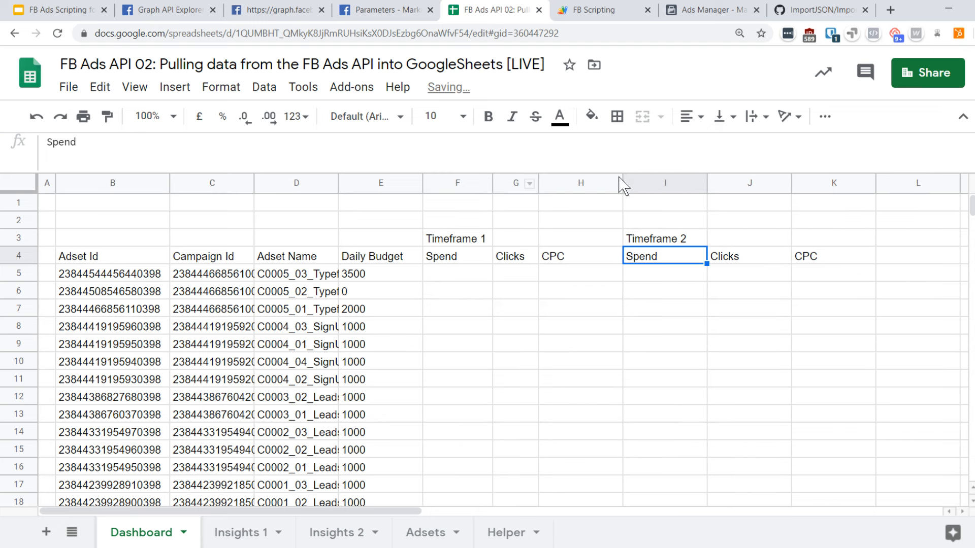
drag(623, 183, 574, 184)
drag(658, 184, 650, 183)
drag(734, 179, 695, 179)
drag(779, 178, 738, 178)
click(397, 298)
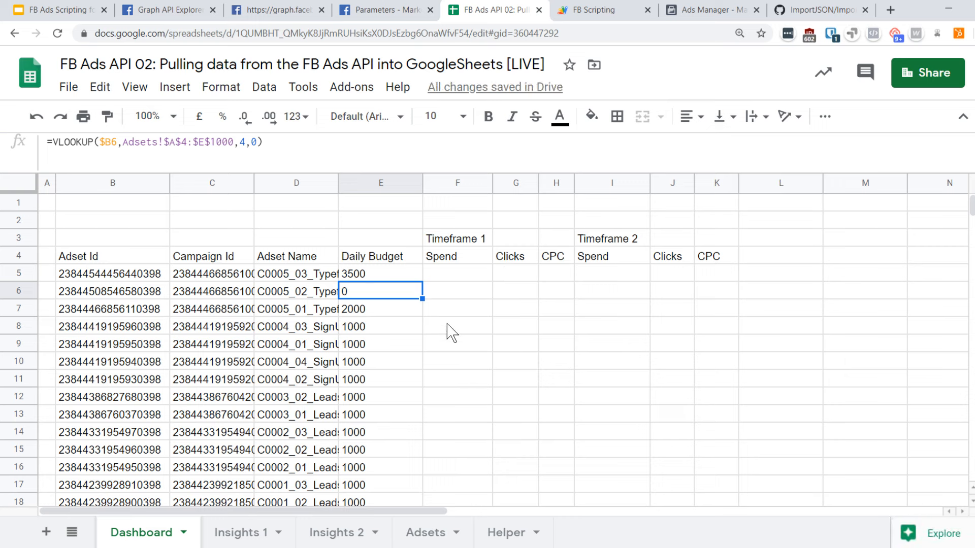
- Copy the Daily Budget VLOOKUP from E5 into the Timeframe 1 Spend cell F5
click(212, 274)
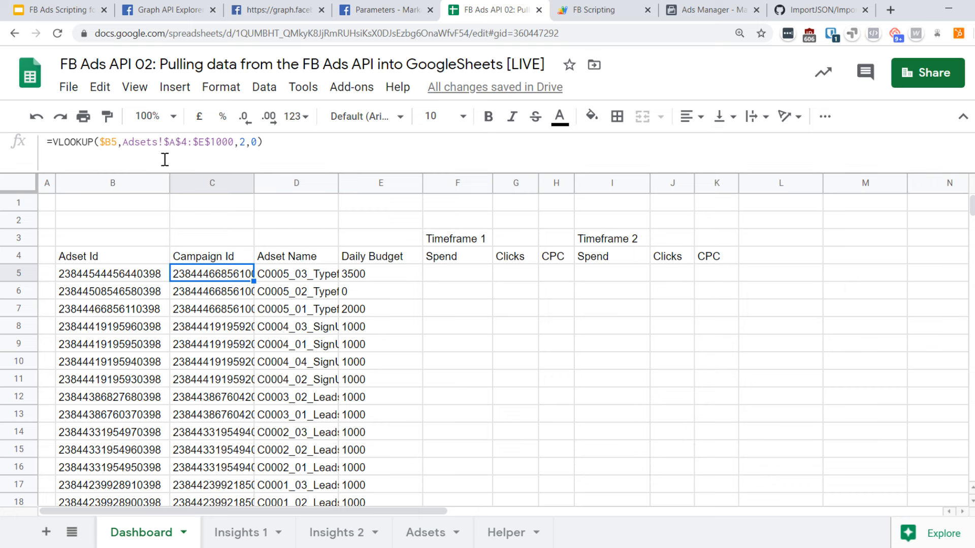
click(378, 283)
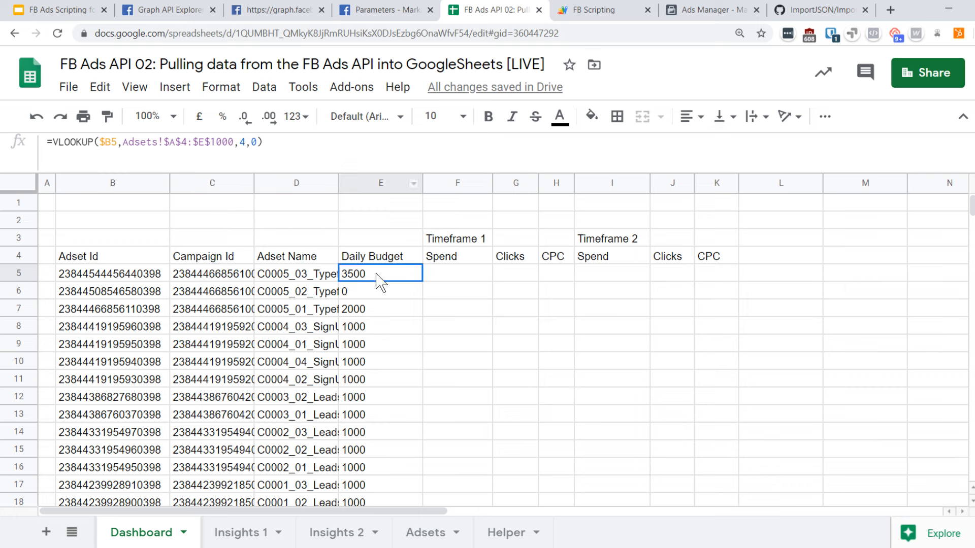
key(ctrl+c)
click(458, 277)
key(ctrl+v)
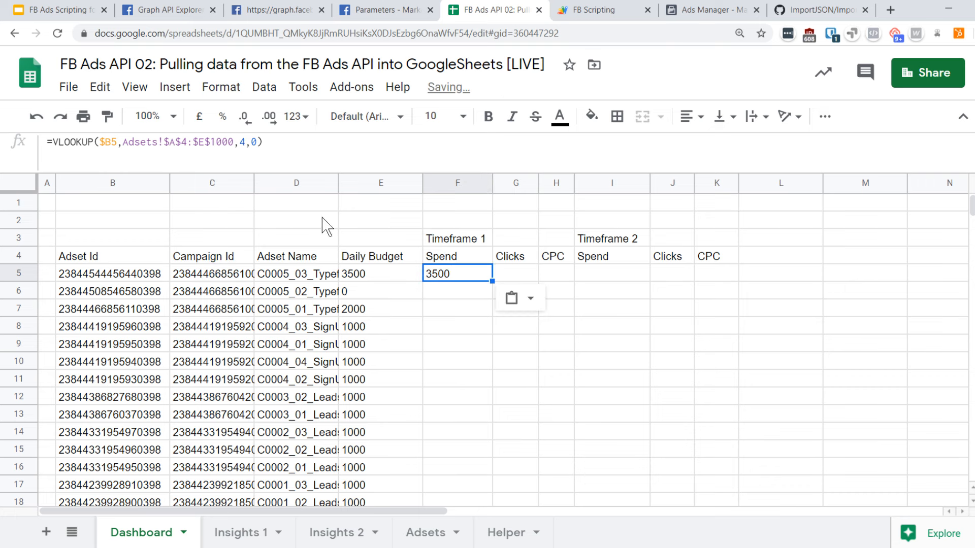
- Change the sheet reference in F5's VLOOKUP from Adsets to 'Insights 1'
double_click(157, 142)
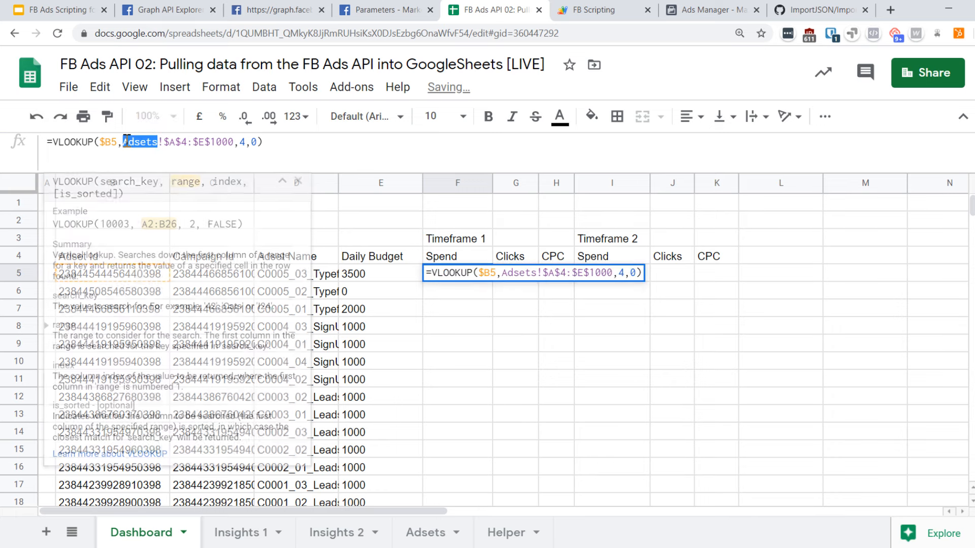
text('Insight)
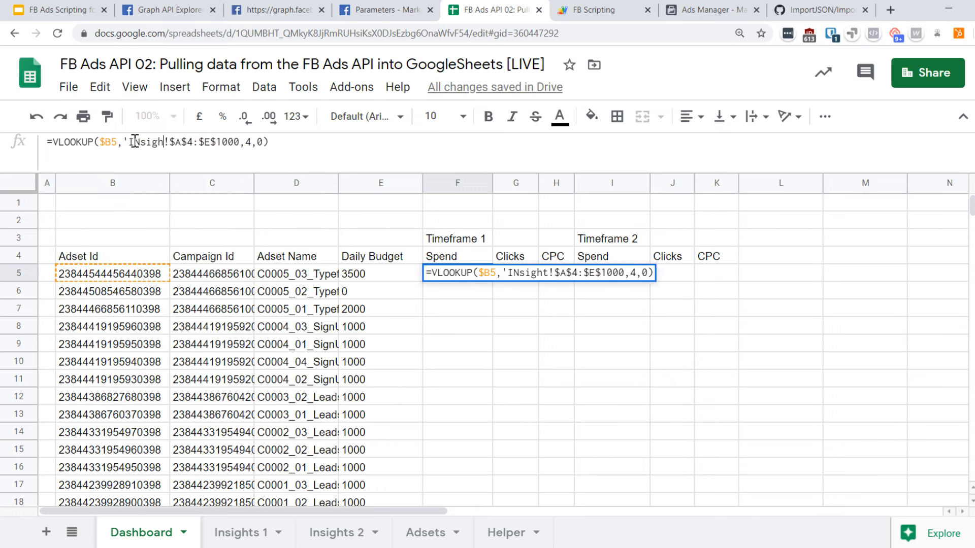
key(BackSpace)
key(BackSpace)
key(BackSpace)
key(BackSpace)
key(BackSpace)
key(BackSpace)
text(nsights)
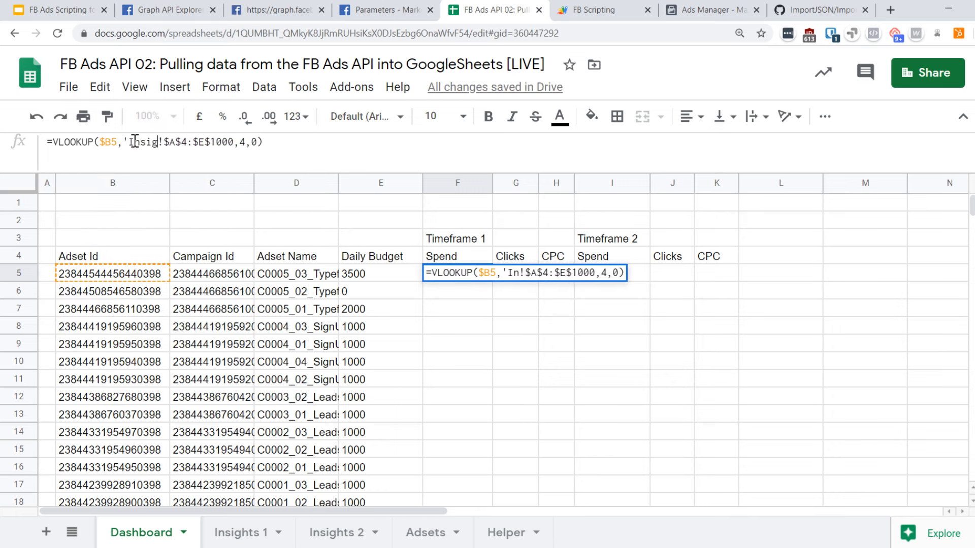
text( 1')
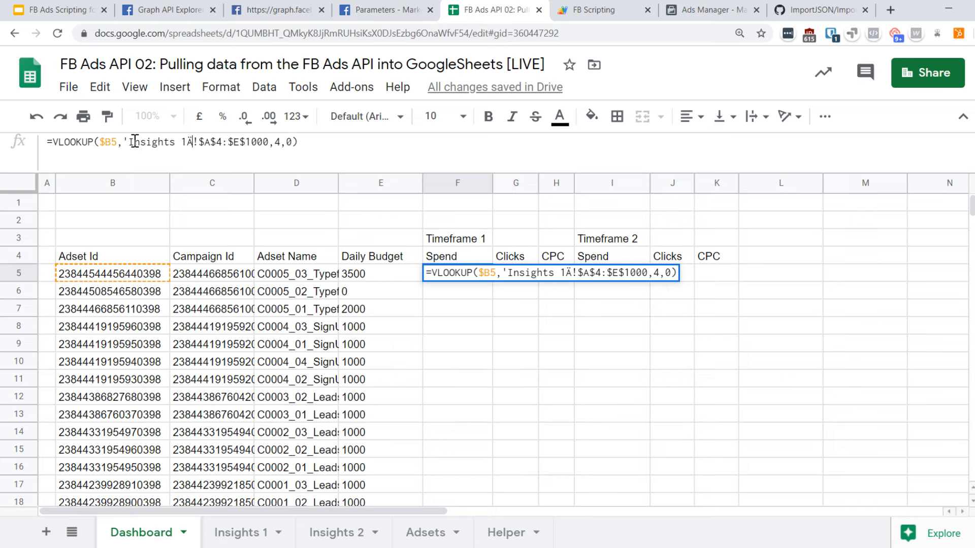
key(Return)
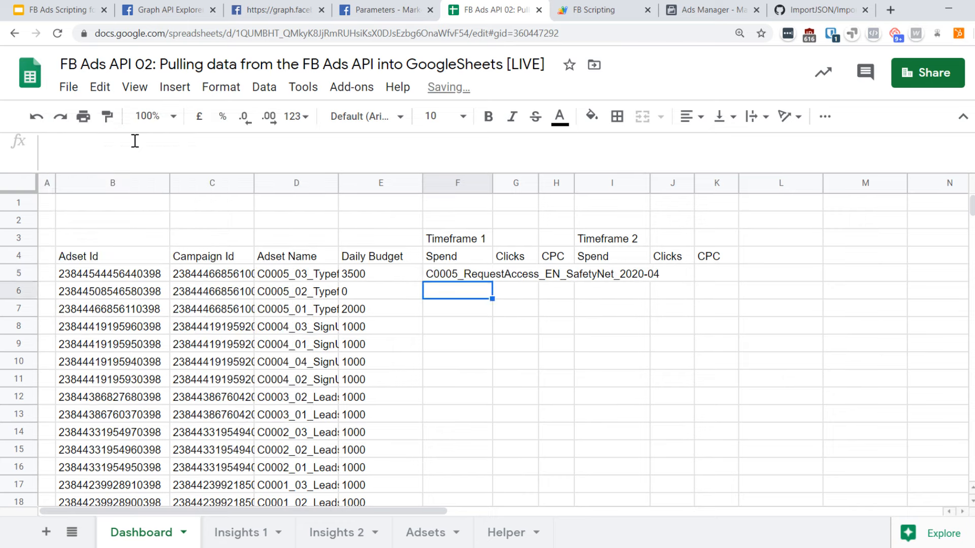
- Check the column order on the Insights 1 sheet and set the column index in Dashboard cell F5's VLOOKUP to 6 for Spend
key(Up)
click(268, 533)
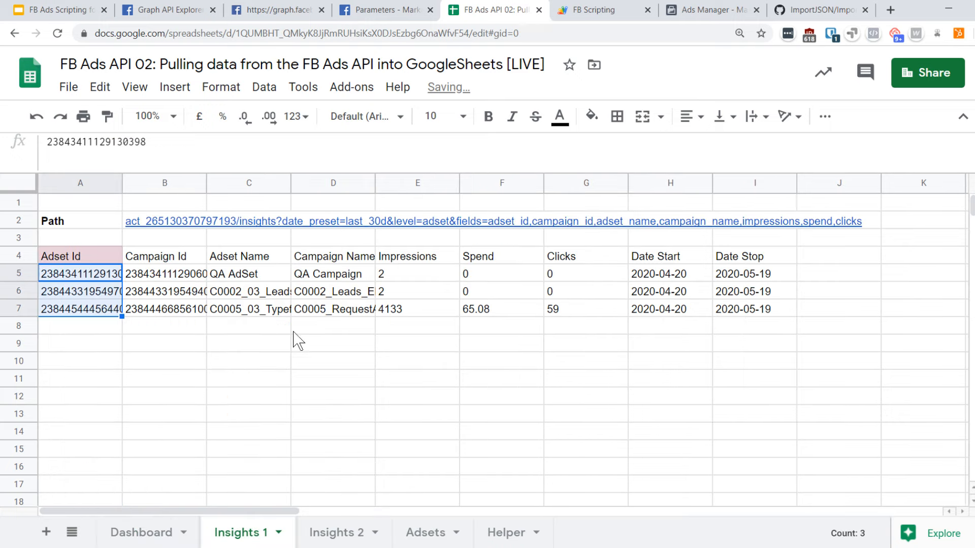
click(310, 309)
click(94, 262)
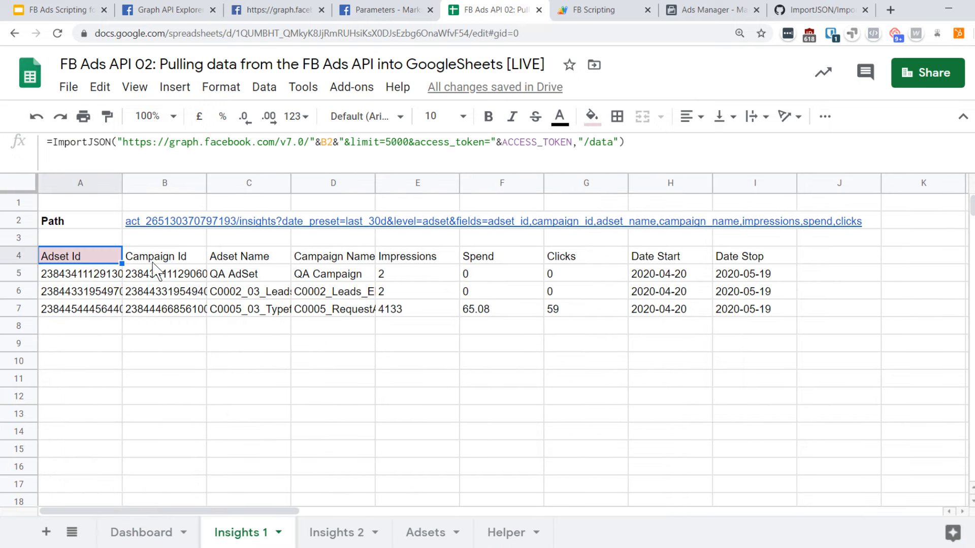
click(153, 264)
click(246, 263)
click(310, 260)
click(404, 261)
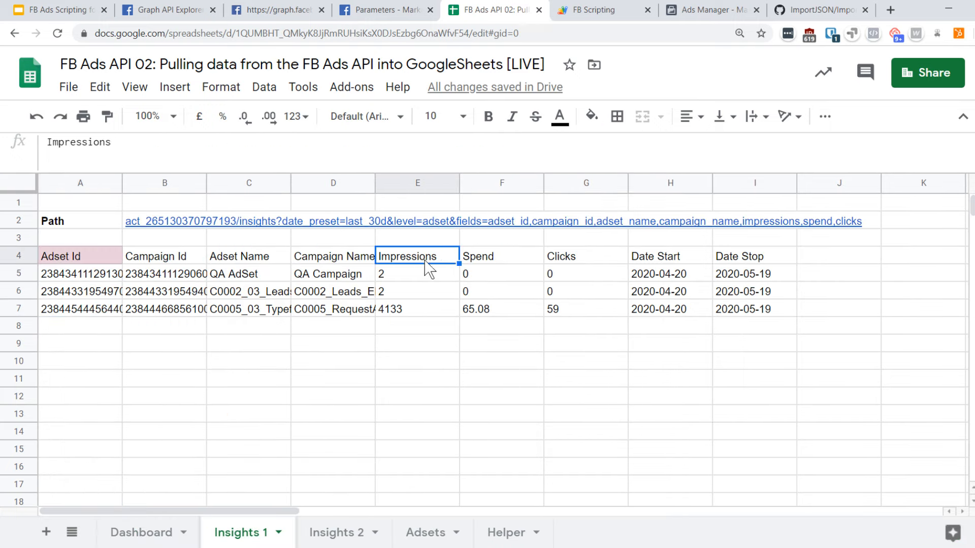
click(488, 262)
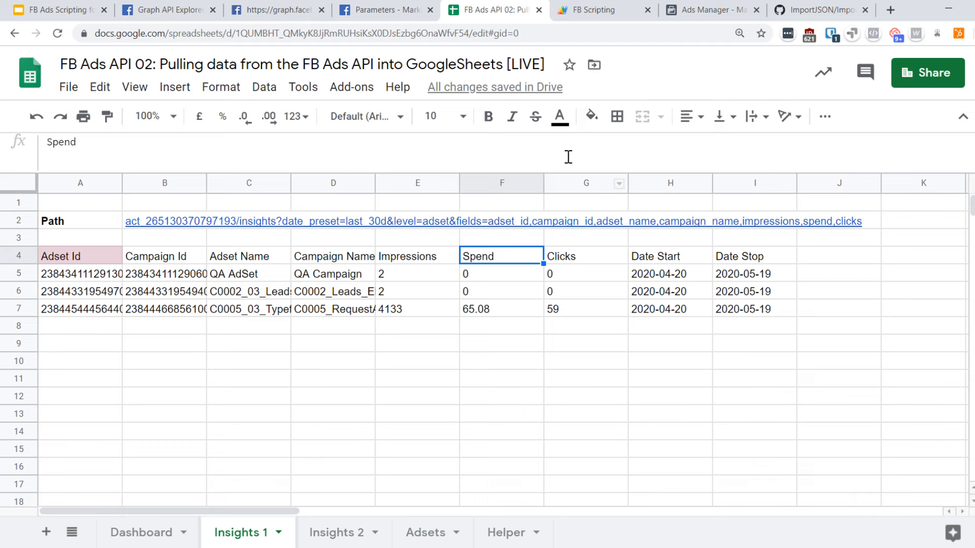
click(141, 531)
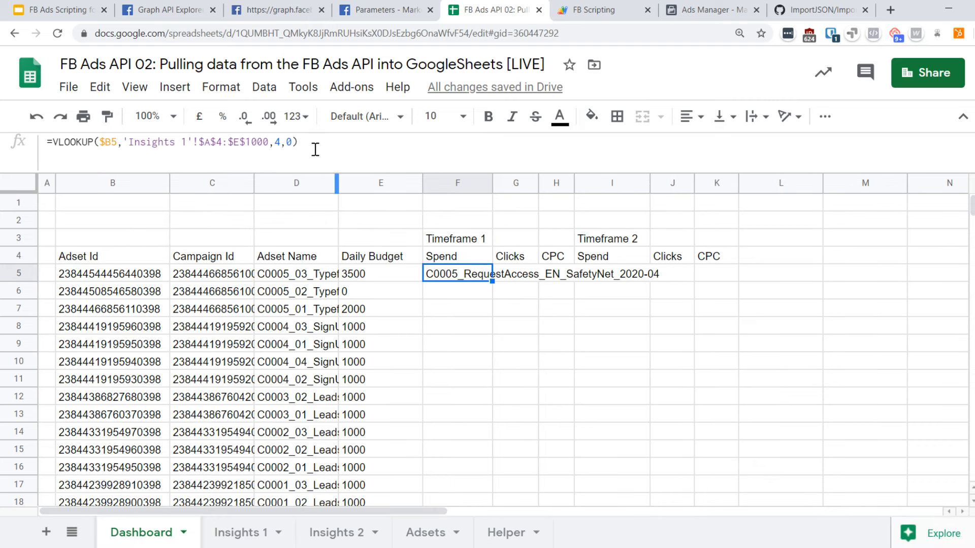
double_click(278, 142)
text(6)
key(Return)
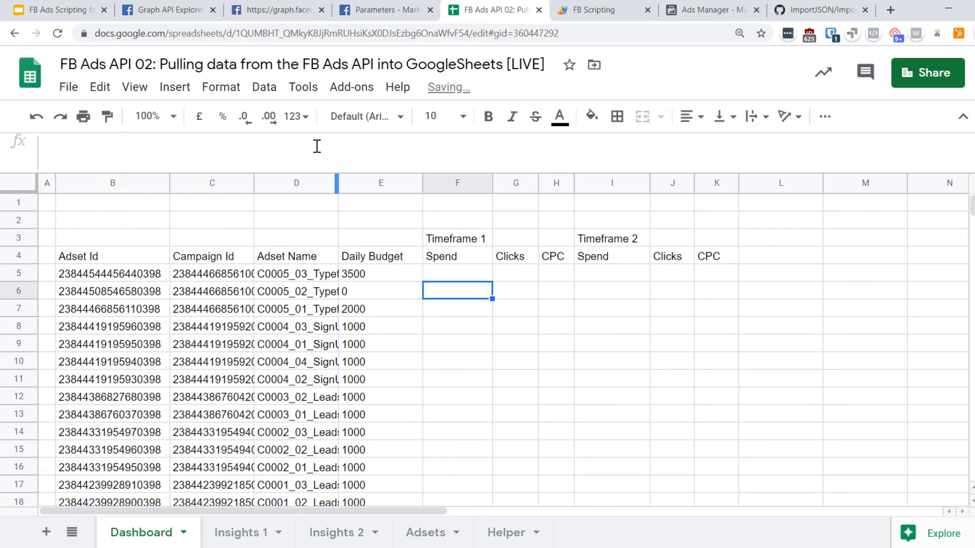
- Extend the lookup range in F5's VLOOKUP to 'Insights 1'!$A$4:$I$1000 so it covers all the Insights 1 columns
click(239, 137)
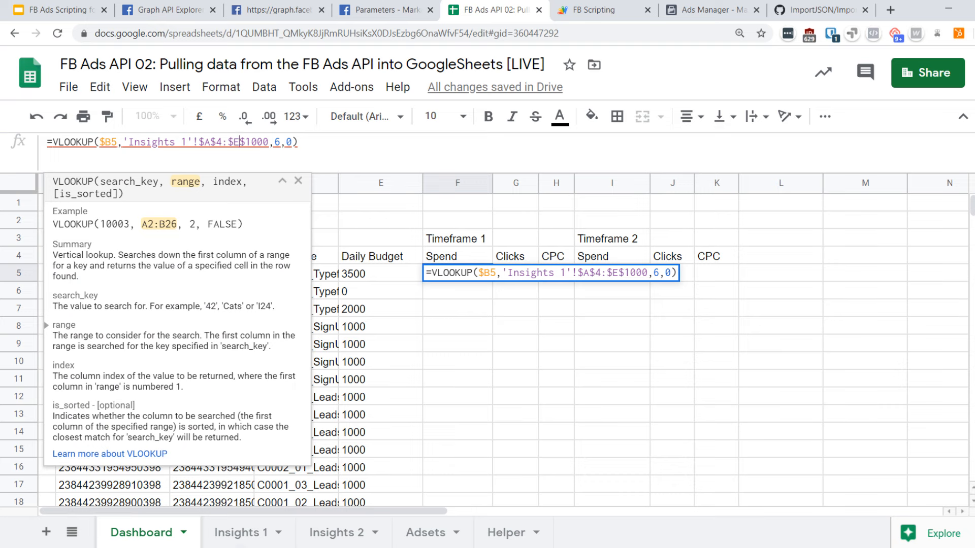
click(257, 532)
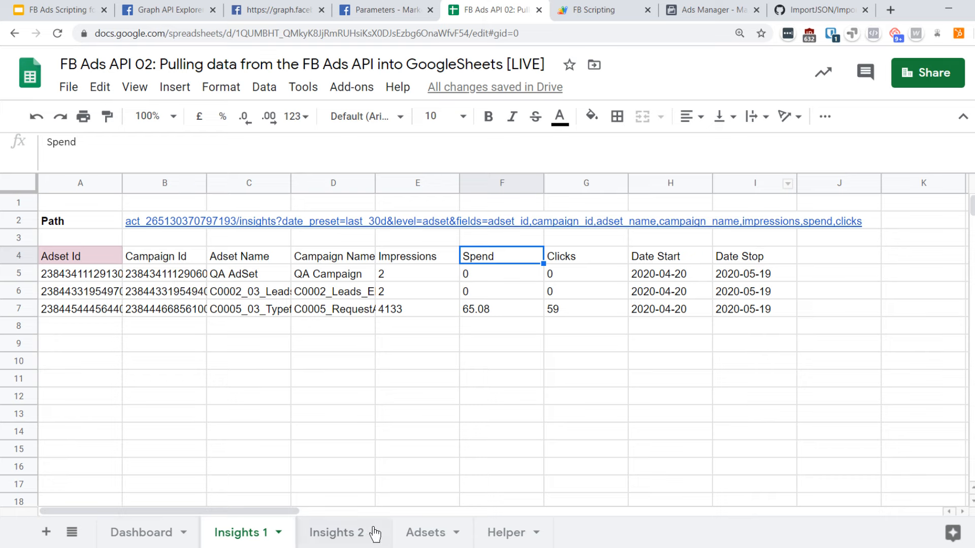
click(137, 538)
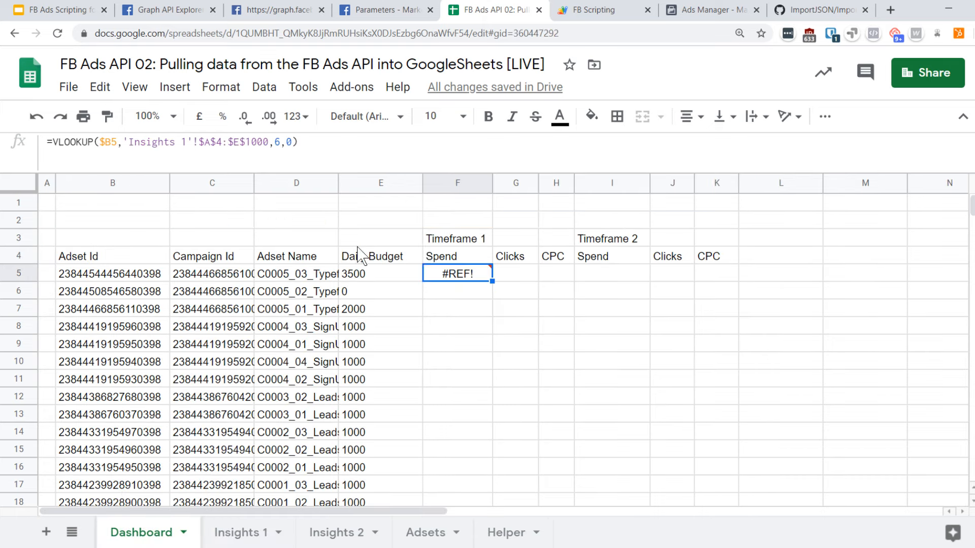
double_click(237, 143)
text(F)
key(Return)
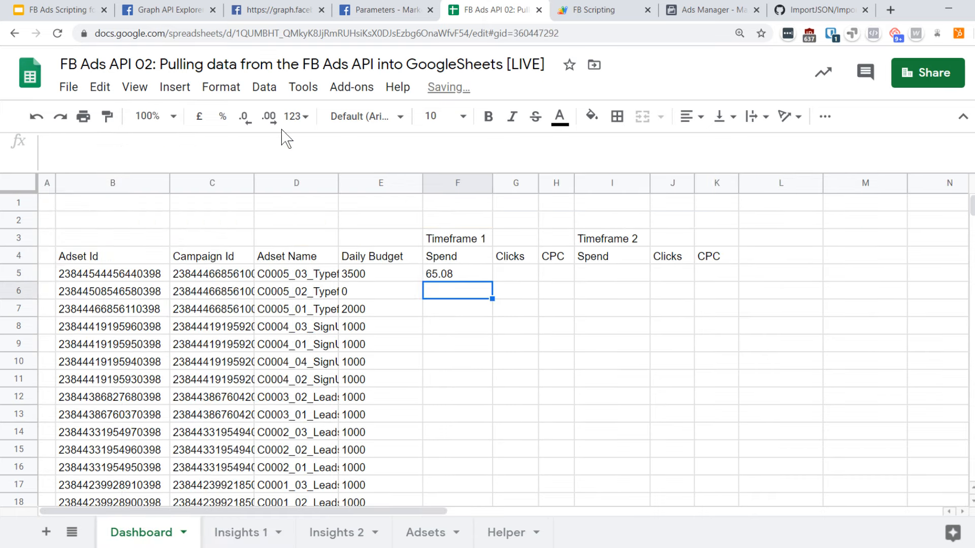
key(Up)
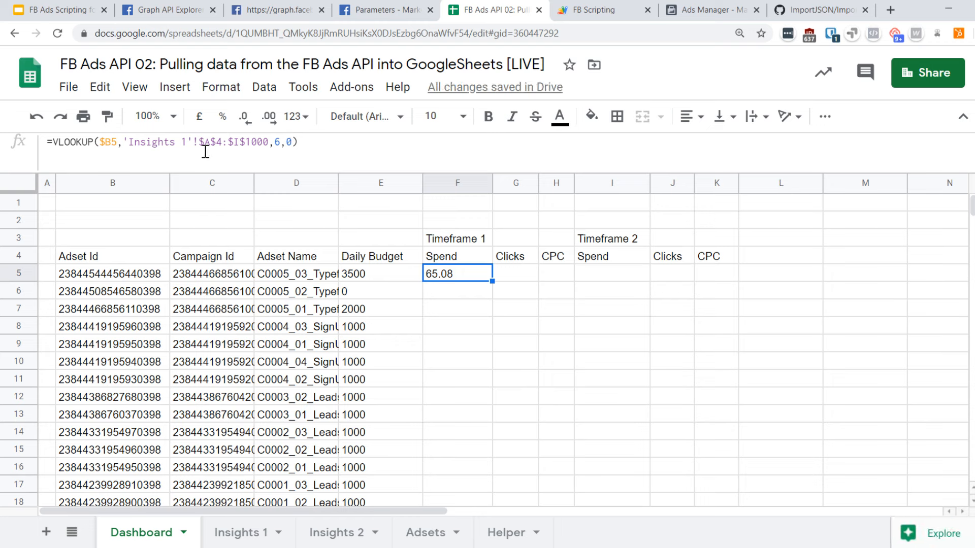
click(362, 150)
key(Escape)
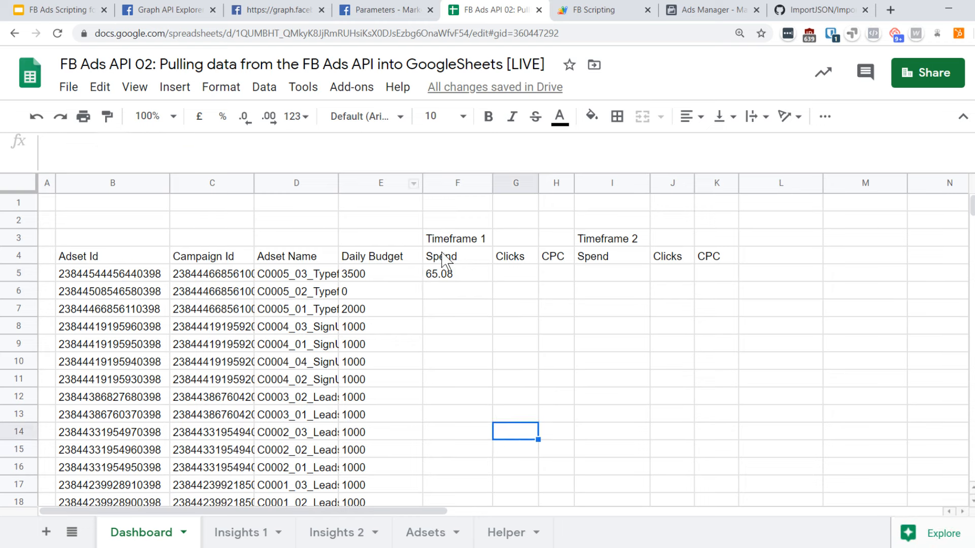
- Copy the Spend formula from F5 into the Timeframe 1 Clicks cell G5 and set its column index to 7
key(ctrl+c)
click(523, 283)
key(ctrl+v)
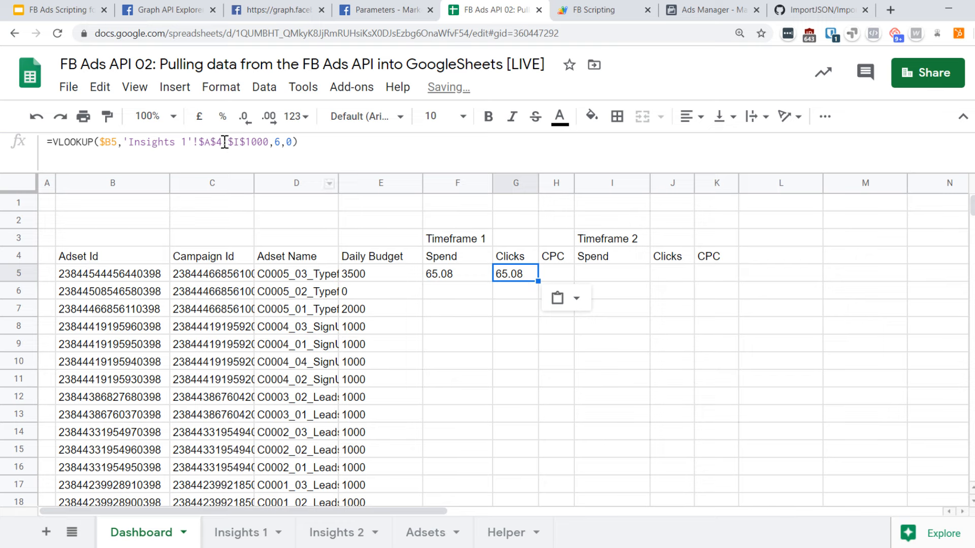
click(280, 142)
key(shift+Left)
text(7)
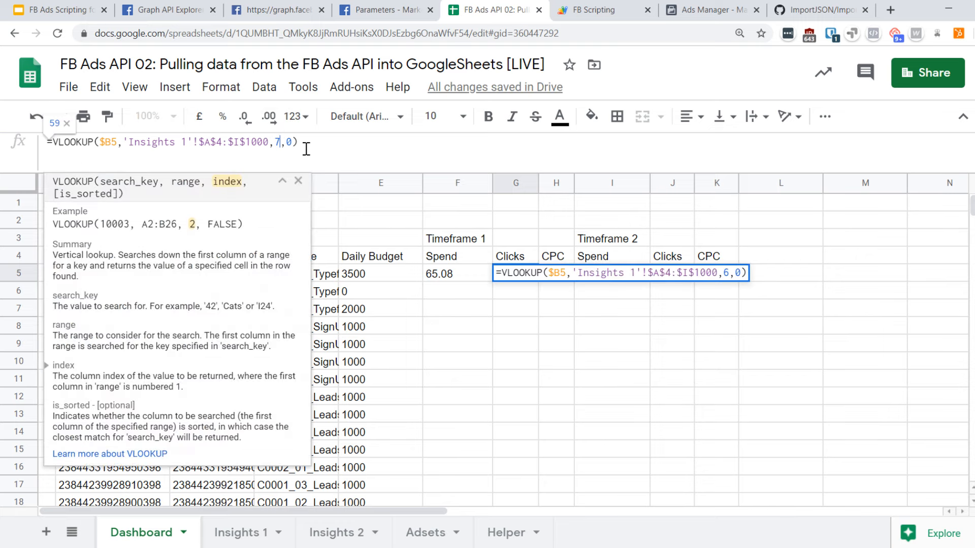
key(Return)
key(Up)
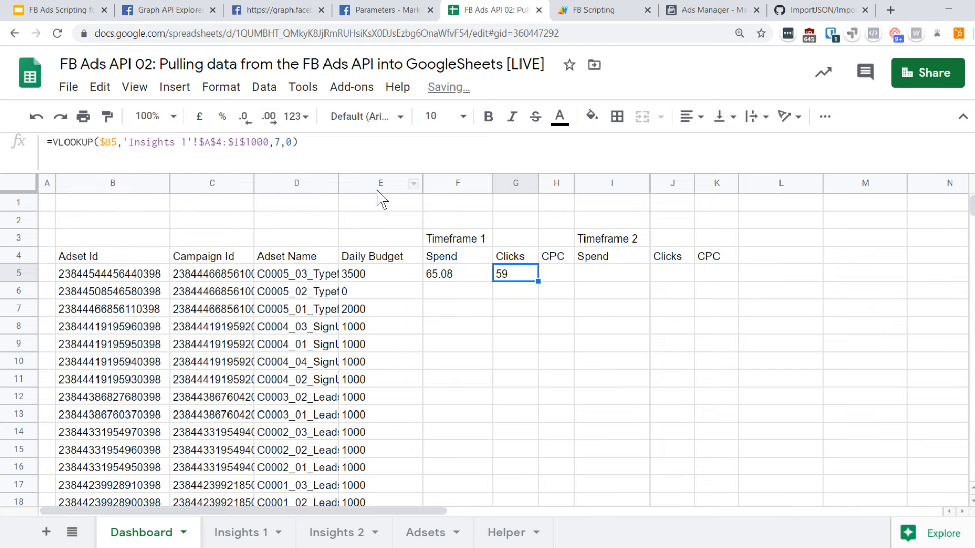
- Calculate the Timeframe 1 CPC in H5 with =F5/G5 and format it to two decimal places
click(564, 277)
text(=)
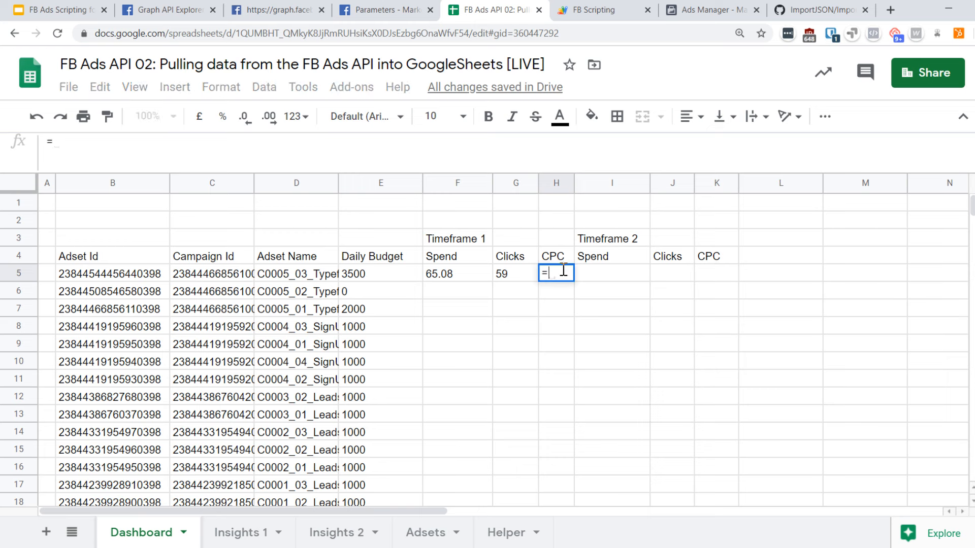
click(475, 275)
text(/)
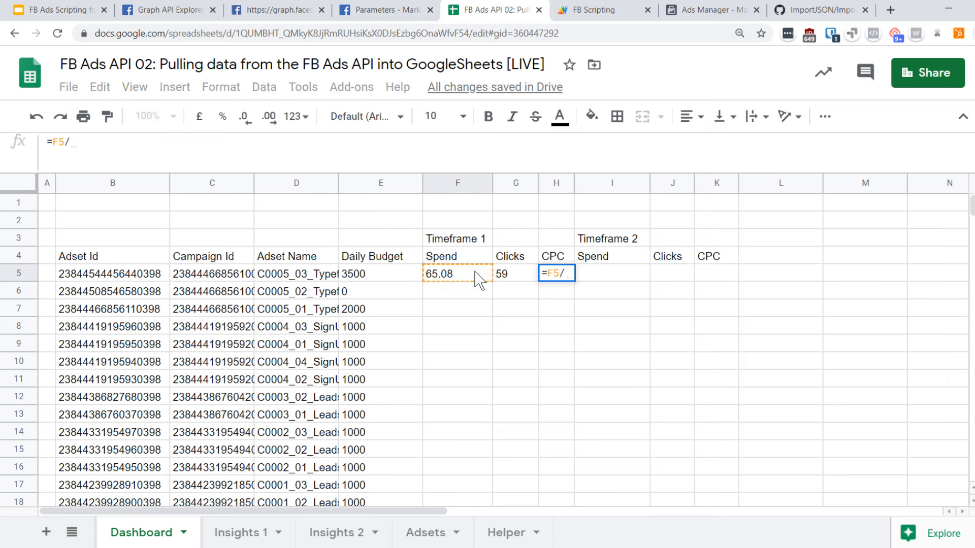
click(526, 277)
key(Return)
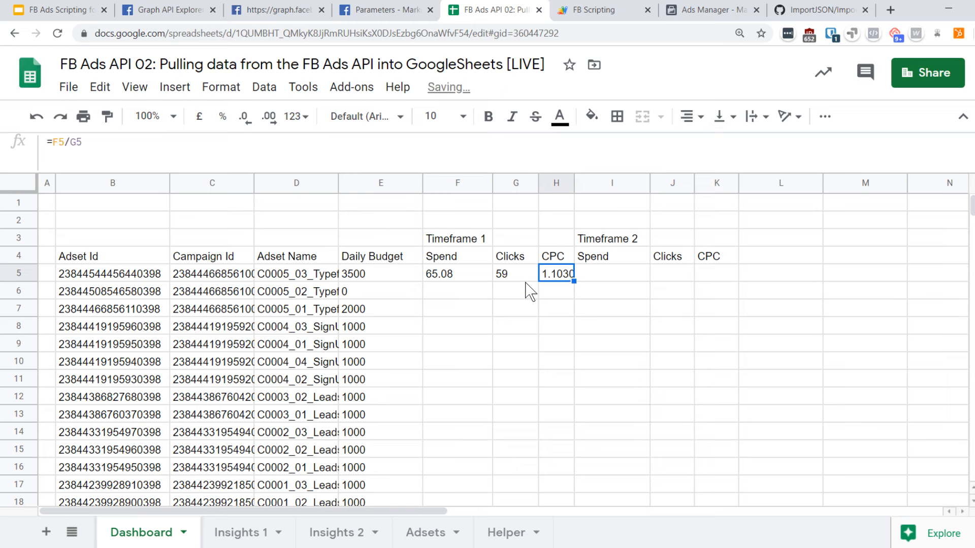
click(244, 119)
click(245, 120)
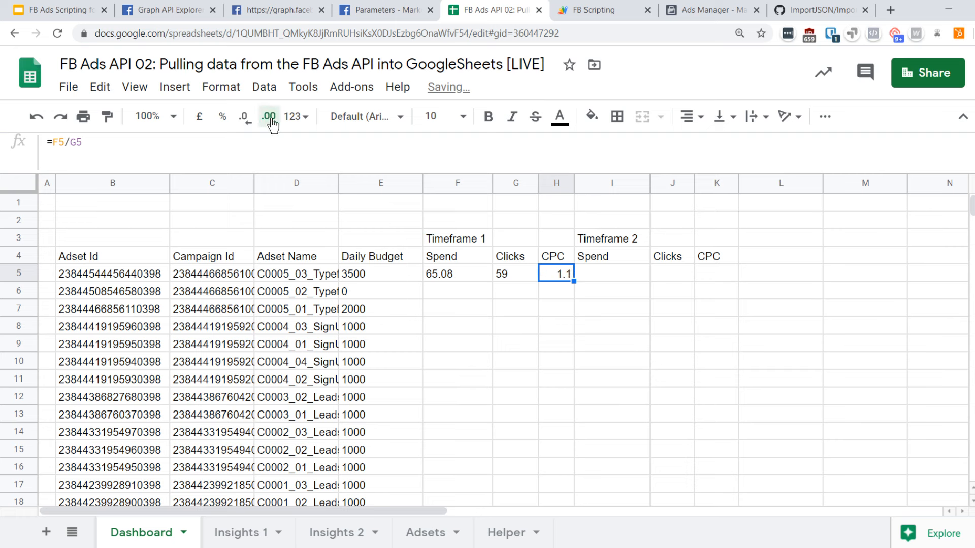
click(269, 118)
- Copy the Timeframe 1 formulas in F5:H5 down through row 21, the last adset row
click(457, 327)
drag(444, 275, 565, 285)
key(ctrl+c)
drag(457, 291, 470, 454)
scroll(470, 473, down, 1)
scroll(466, 455, down, 1)
shift+click(466, 457)
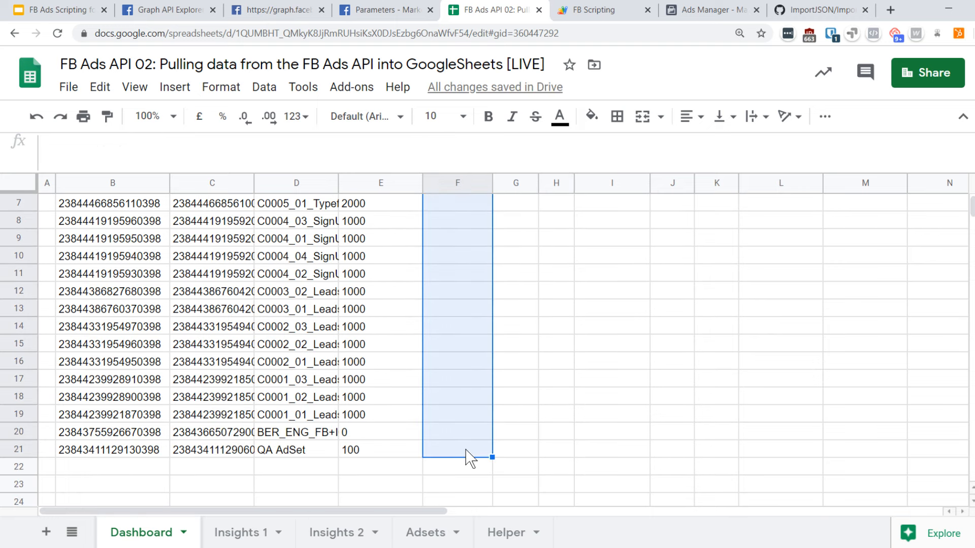
key(ctrl+v)
scroll(469, 455, up, 2)
click(452, 326)
- Wrap the Spend VLOOKUP in F5 in IFERROR with "" as the fallback value
click(457, 271)
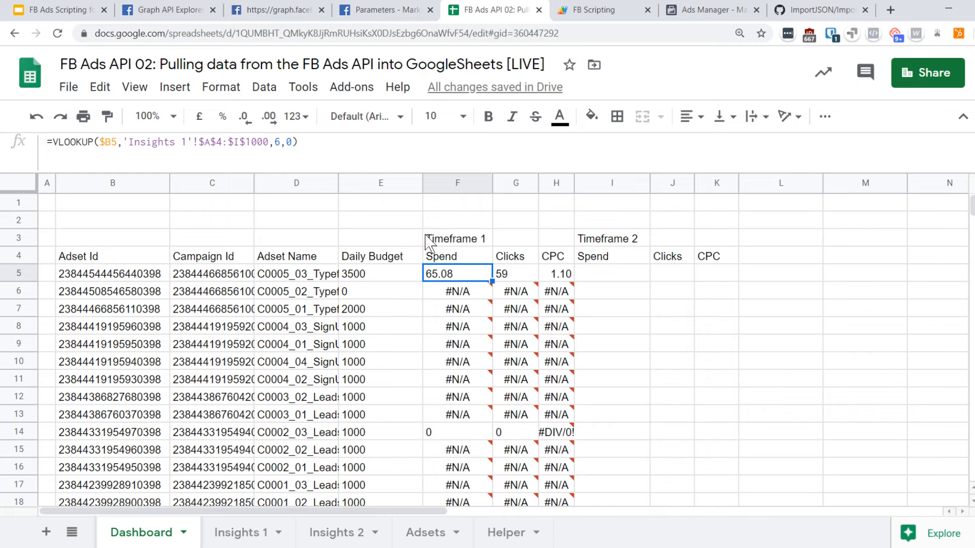
click(56, 141)
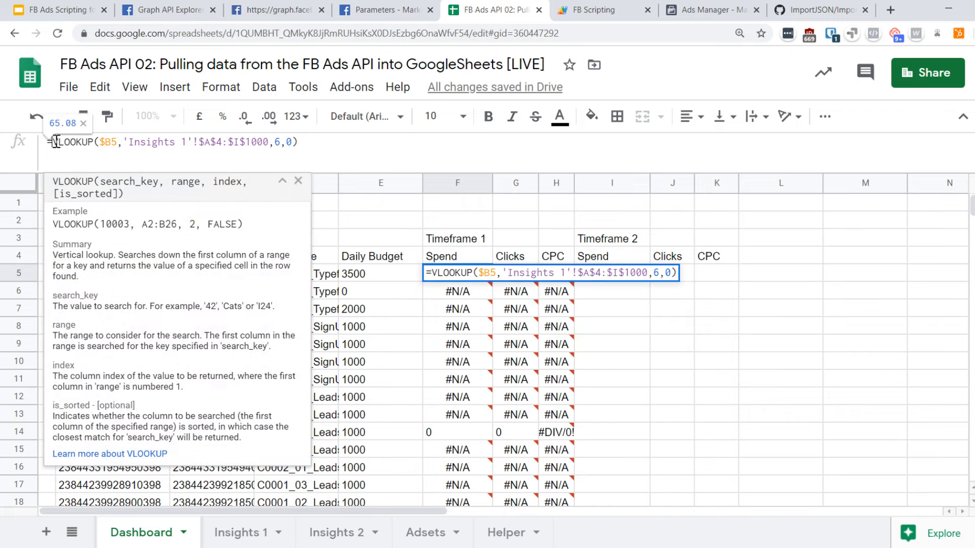
text(IFERROR()
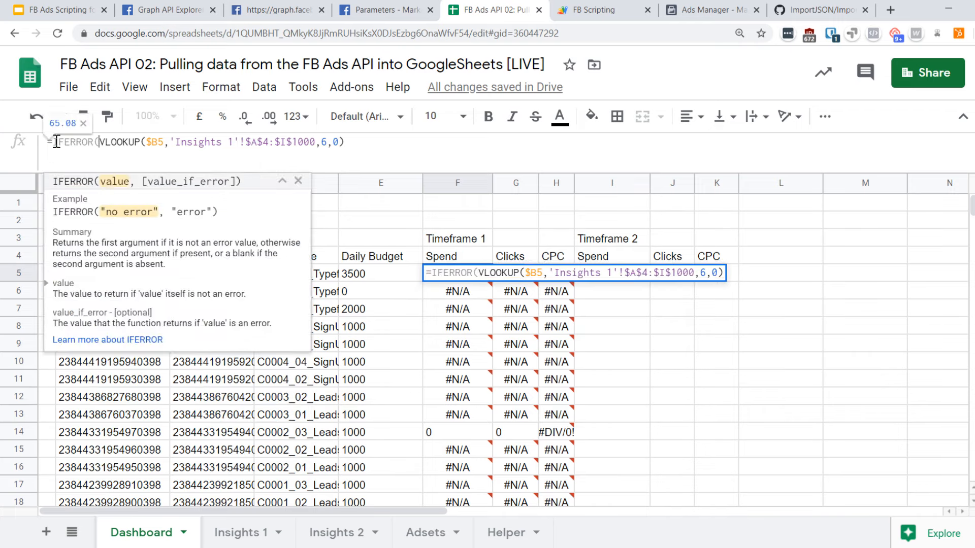
key(End)
text(,"")
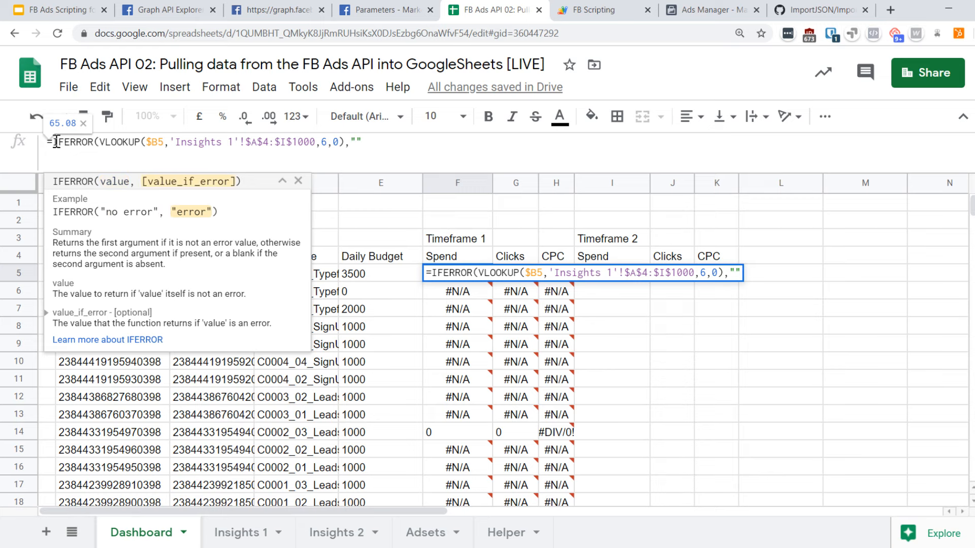
text())
key(Return)
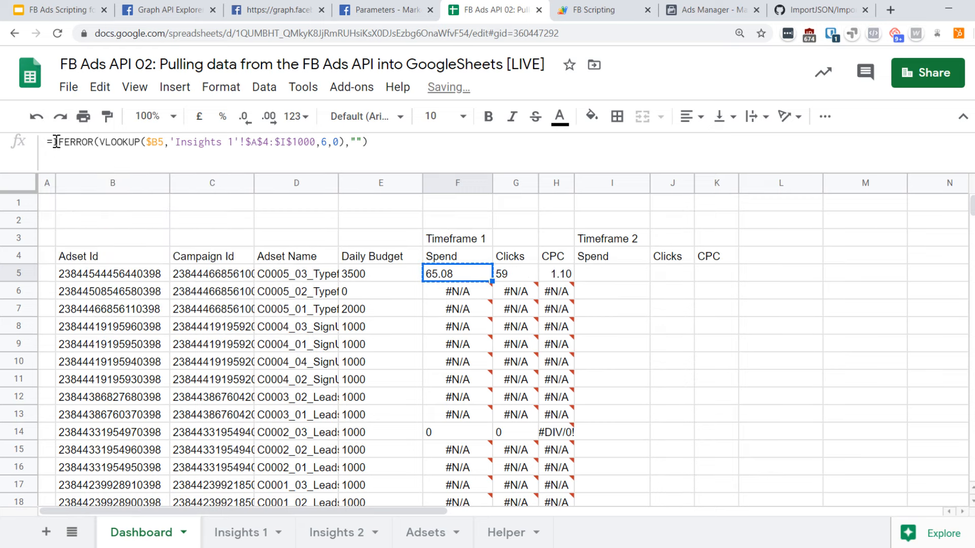
- Copy the IFERROR formula from F5 down the Timeframe 1 Spend column through row 21
key(Down)
key(ctrl+shift+Down)
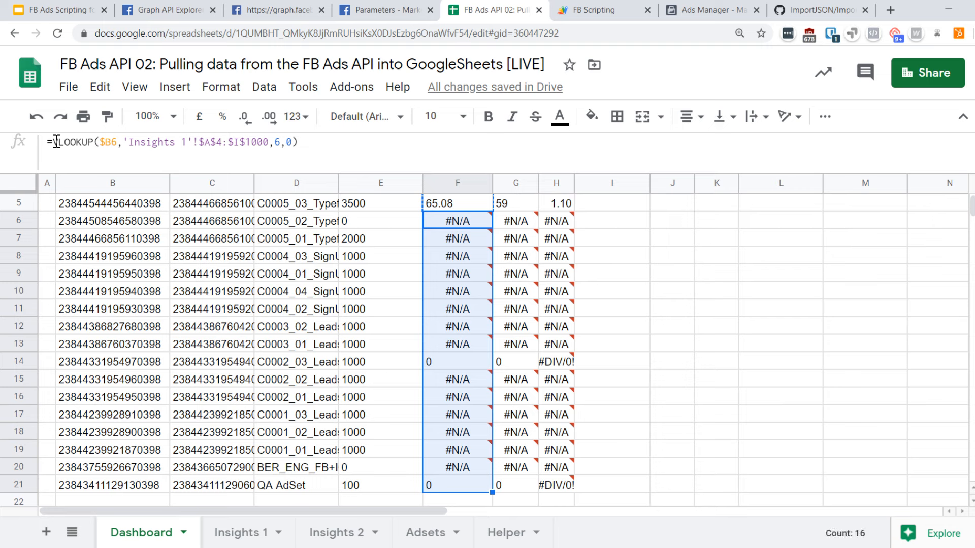
click(481, 205)
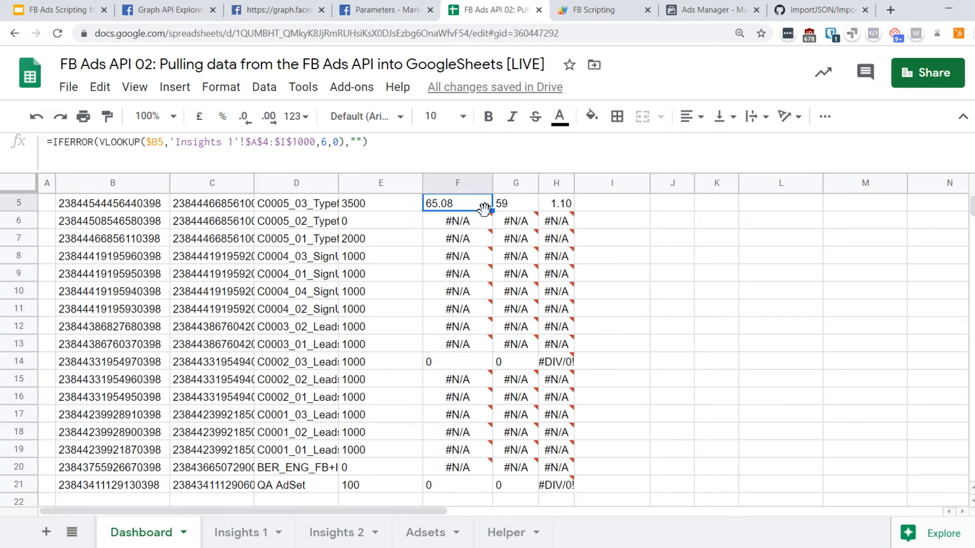
shift+click(470, 483)
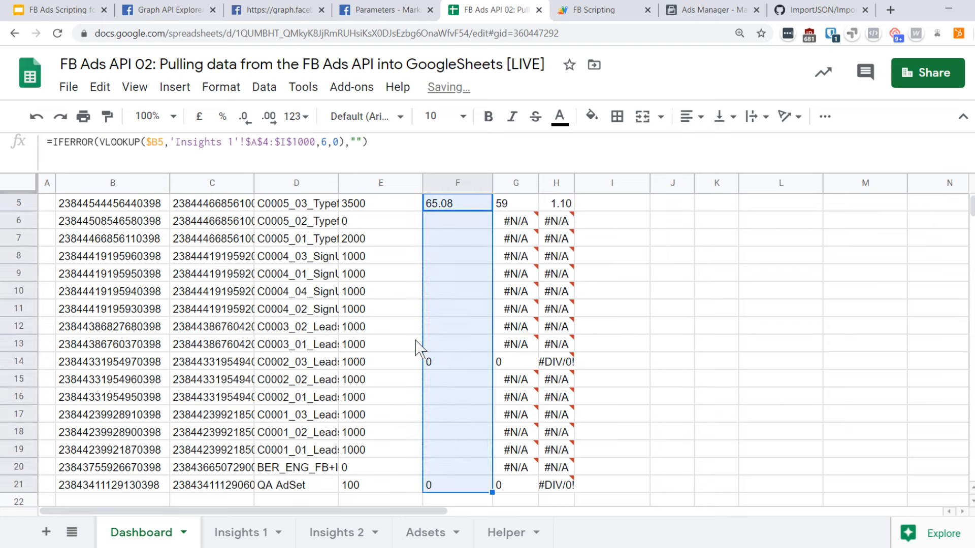
key(ctrl+v)
click(416, 344)
scroll(505, 304, up, 2)
- Wrap the Clicks VLOOKUP in G5 in IFERROR with "" as the fallback value
click(513, 275)
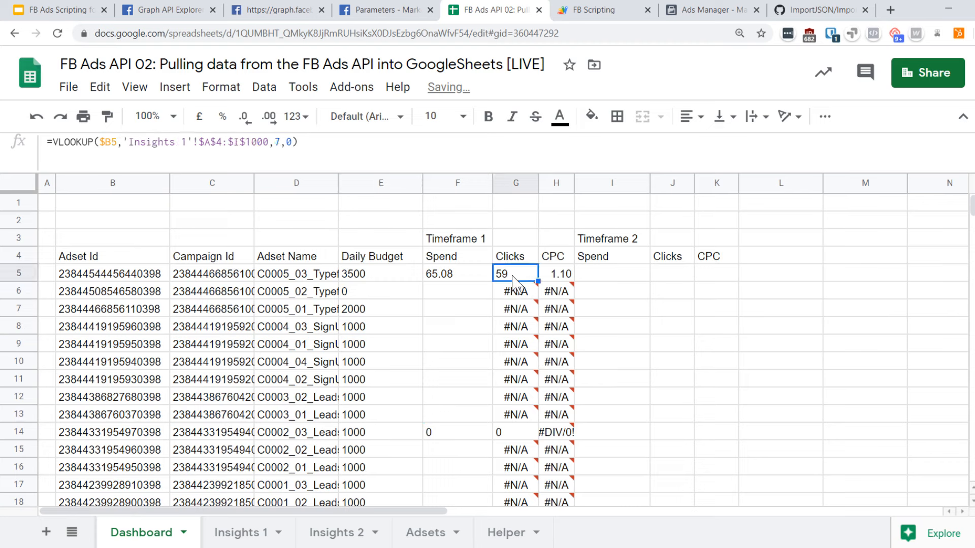
click(61, 142)
text(IFERRO)
text(R()
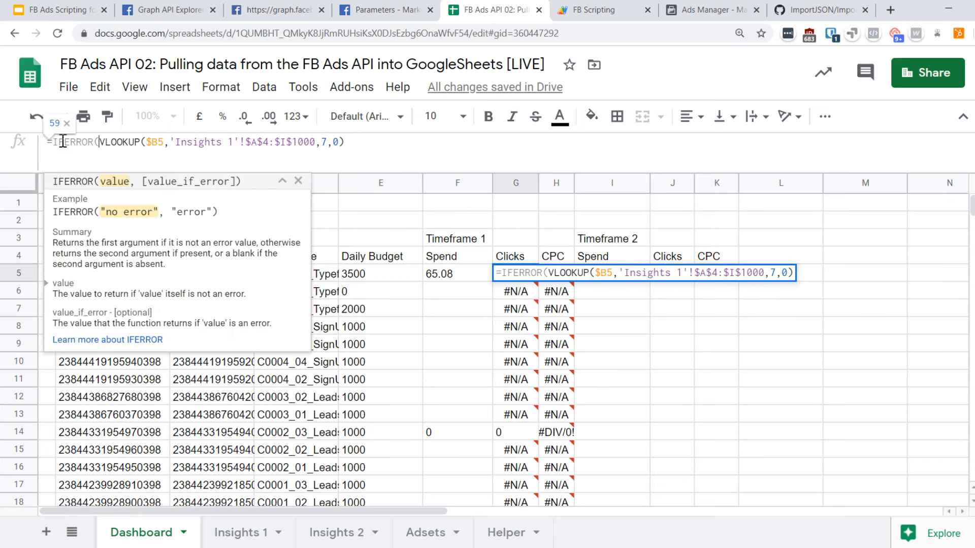
text(,""))
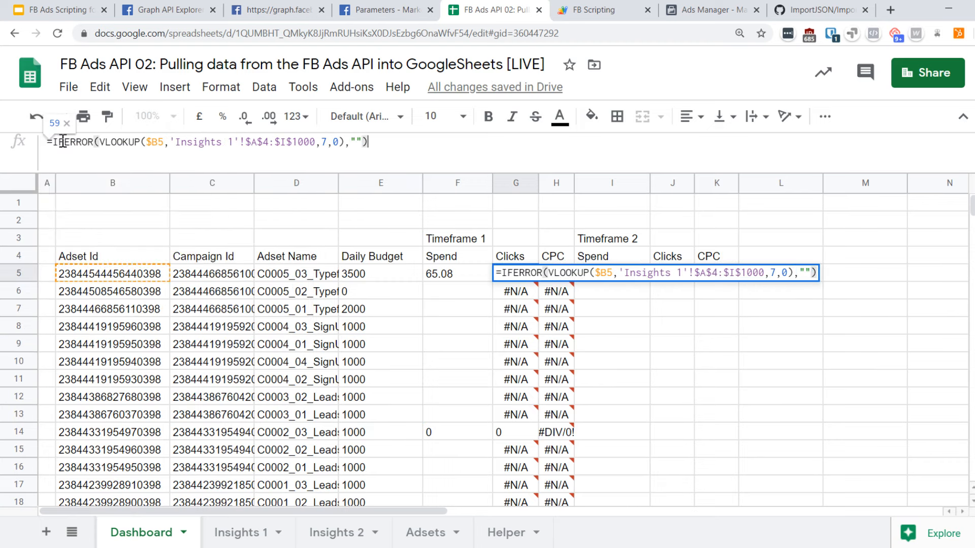
key(Return)
- Change the CPC formula in H5 to =IFERROR(F5/G5,"")
click(554, 277)
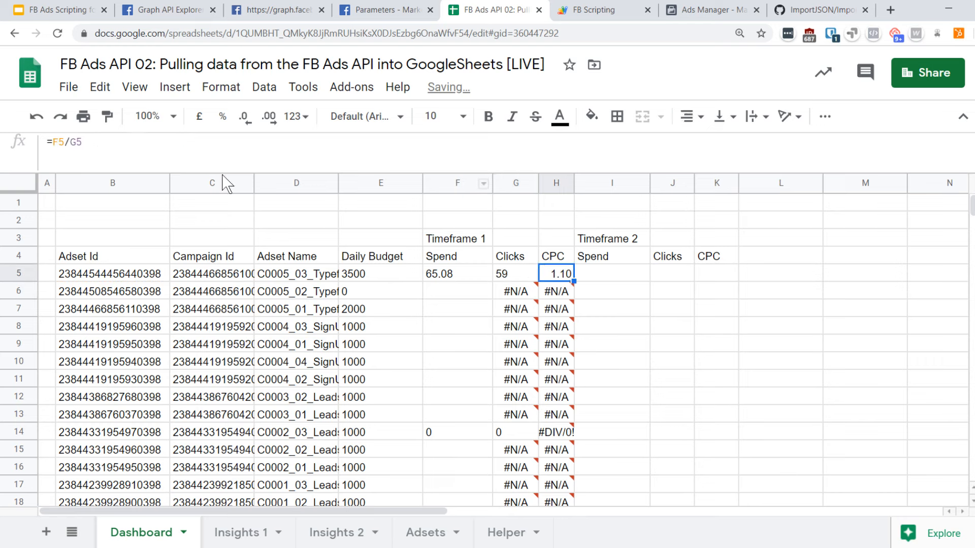
click(53, 142)
text(IFERROR(F5/G5)
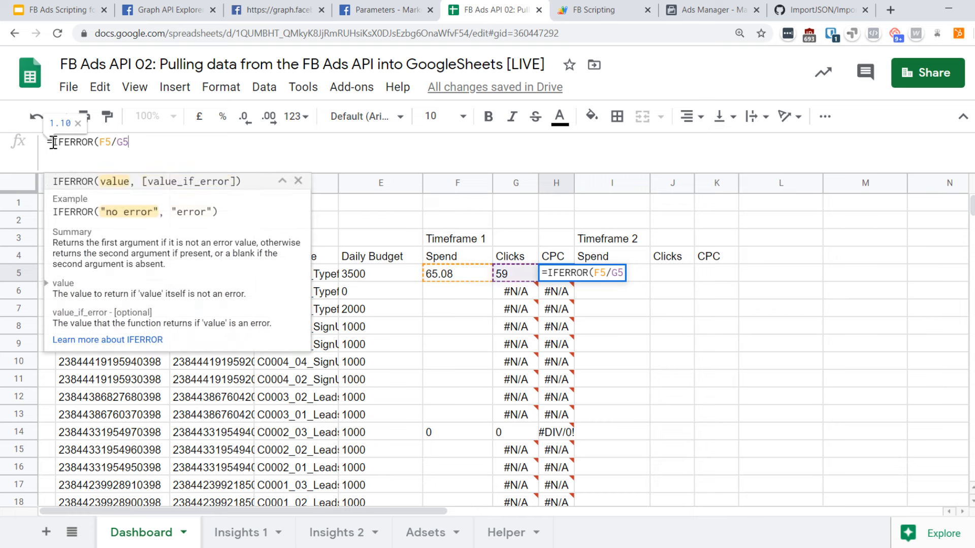
text(,"")
key(Return)
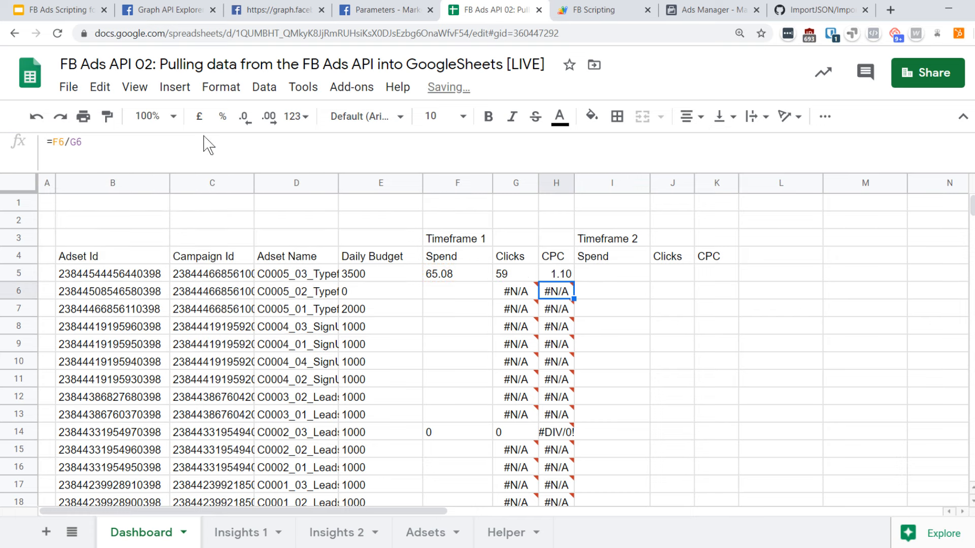
- Copy the Timeframe 1 Clicks and CPC formulas from G5:H5 down through row 21
drag(512, 274, 576, 419)
scroll(577, 429, down, 1)
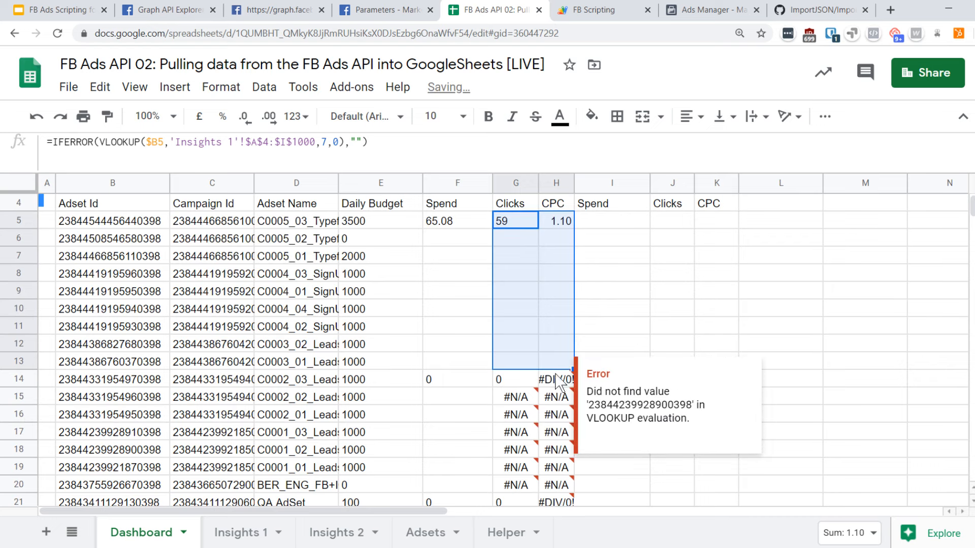
click(544, 348)
drag(525, 364, 582, 453)
scroll(583, 459, down, 3)
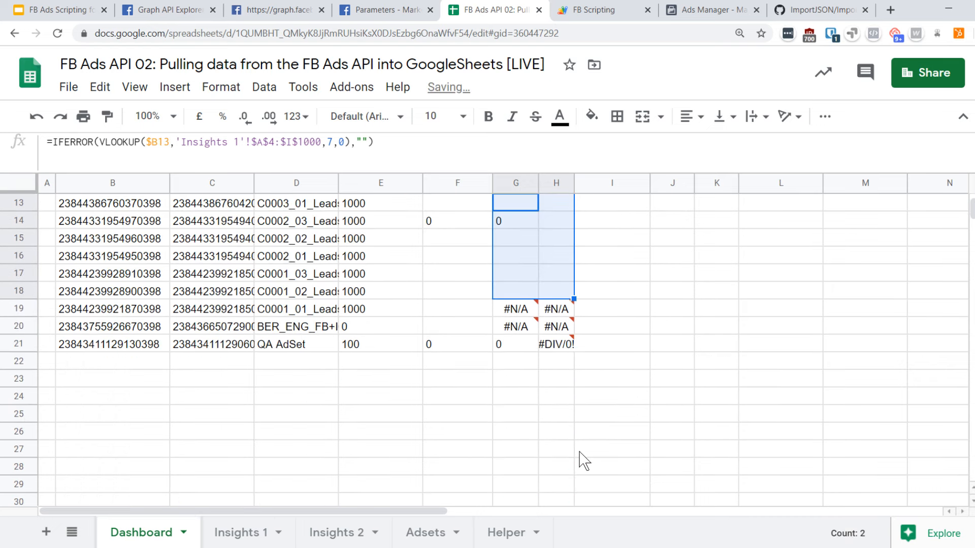
drag(573, 299, 573, 350)
scroll(559, 357, up, 4)
click(543, 359)
- Copy the Timeframe 1 formulas in F5:H21 and paste them into the Timeframe 2 columns starting at I5
drag(451, 279, 555, 311)
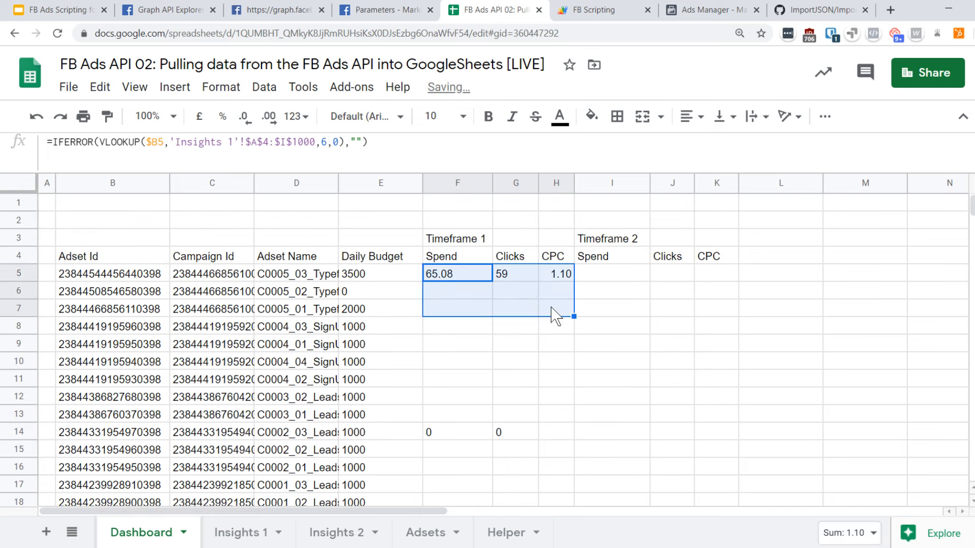
scroll(555, 322, down, 3)
drag(560, 403, 572, 398)
key(ctrl+c)
scroll(581, 374, up, 3)
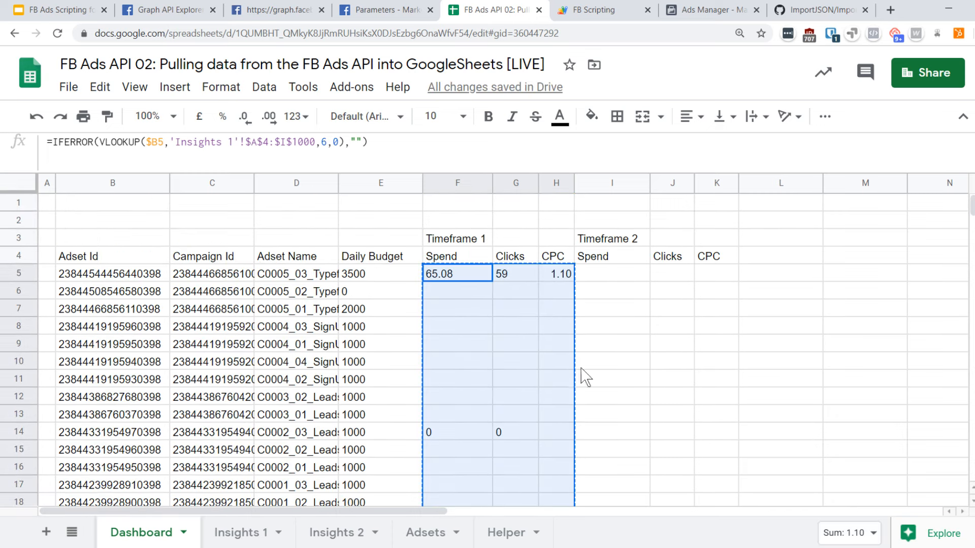
click(598, 278)
key(ctrl+v)
right_click(603, 284)
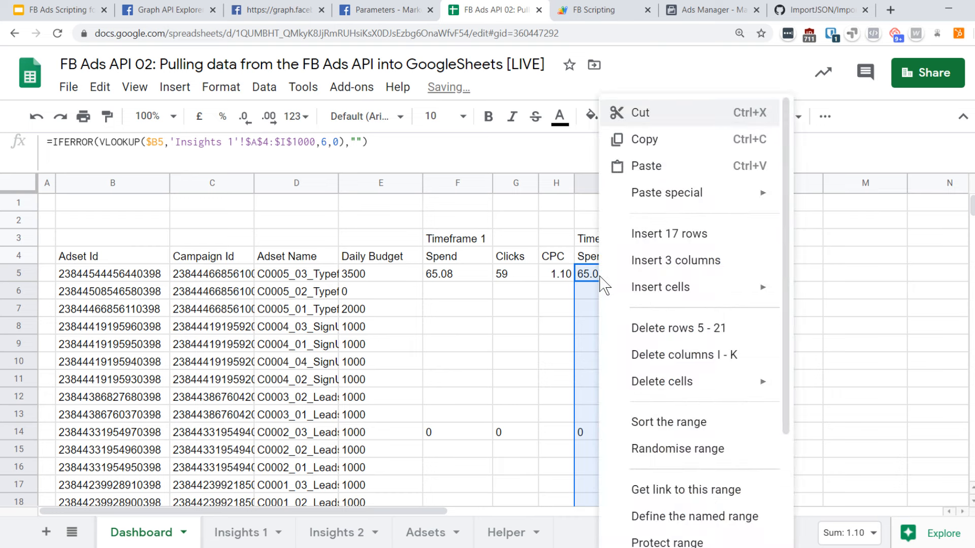
- Replace all occurrences of "Insights 1" with "Insights 2" in the Timeframe 2 range I5:K21, searching within formulae
drag(603, 280, 736, 455)
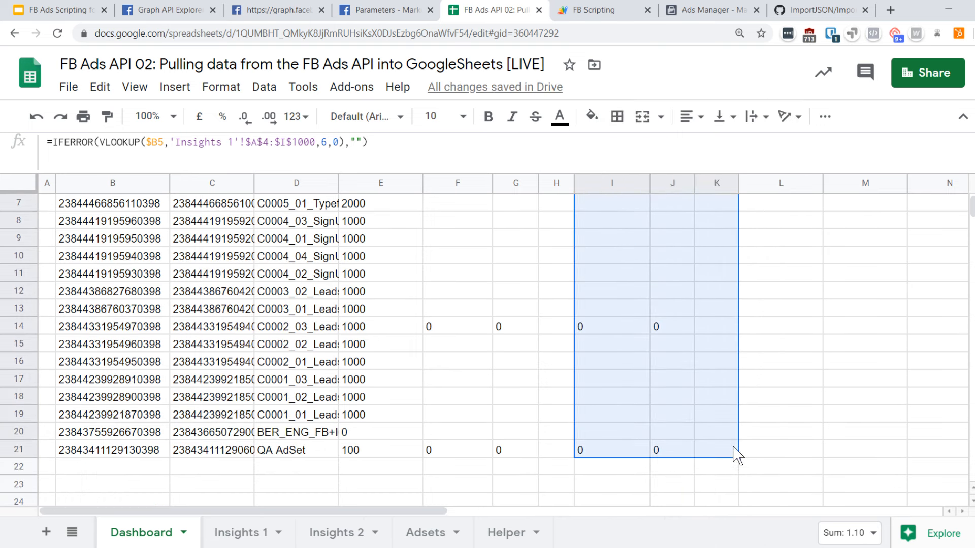
scroll(738, 455, up, 2)
key(ctrl+h)
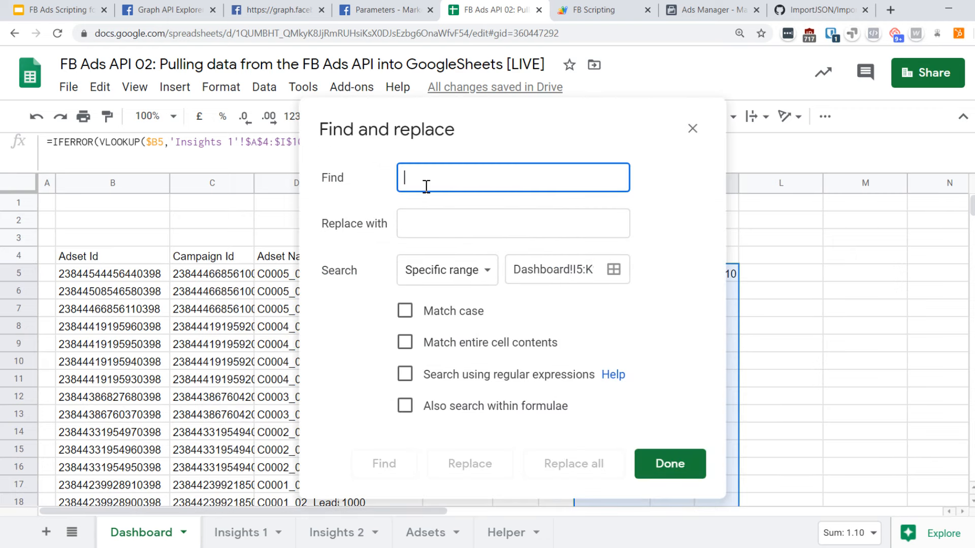
click(404, 406)
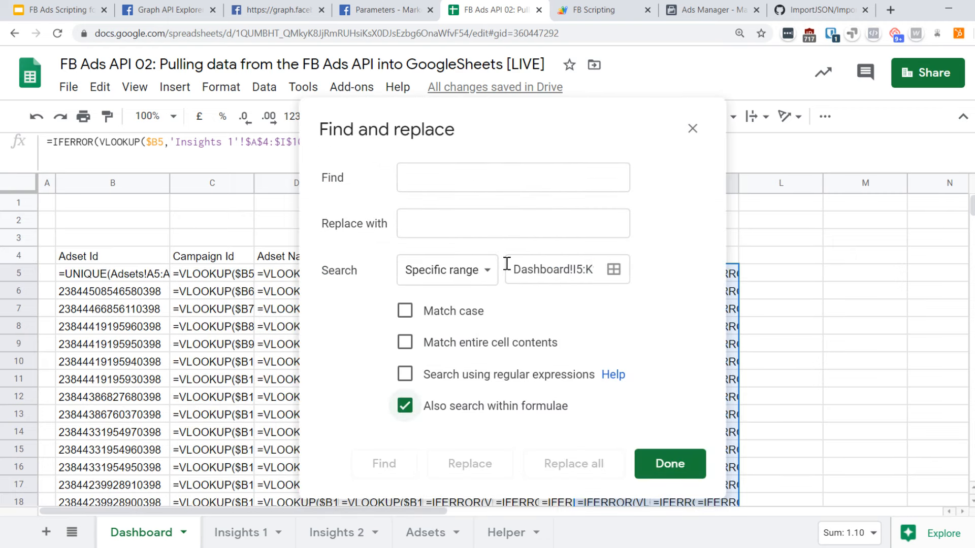
click(445, 168)
text(I)
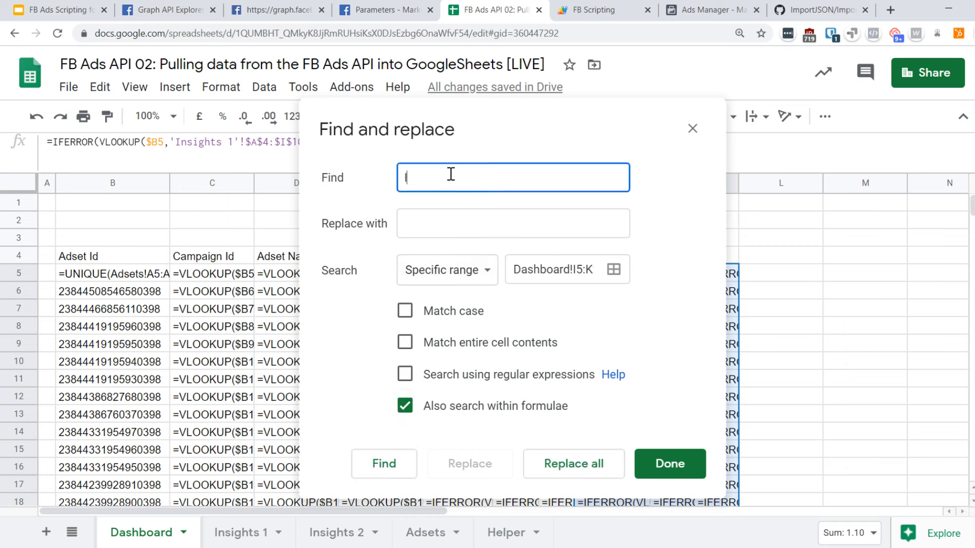
text(nsights 1)
key(ctrl+a)
key(ctrl+c)
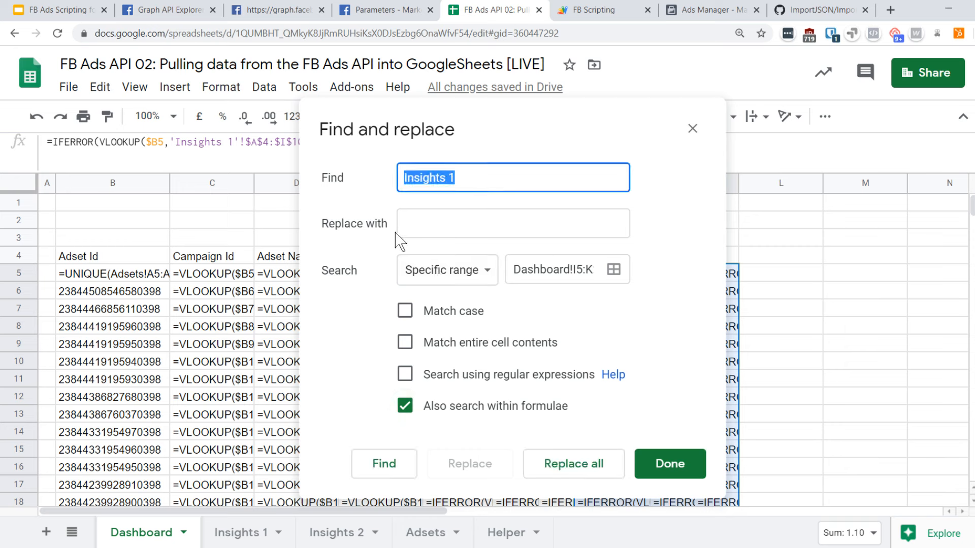
click(445, 226)
key(ctrl+v)
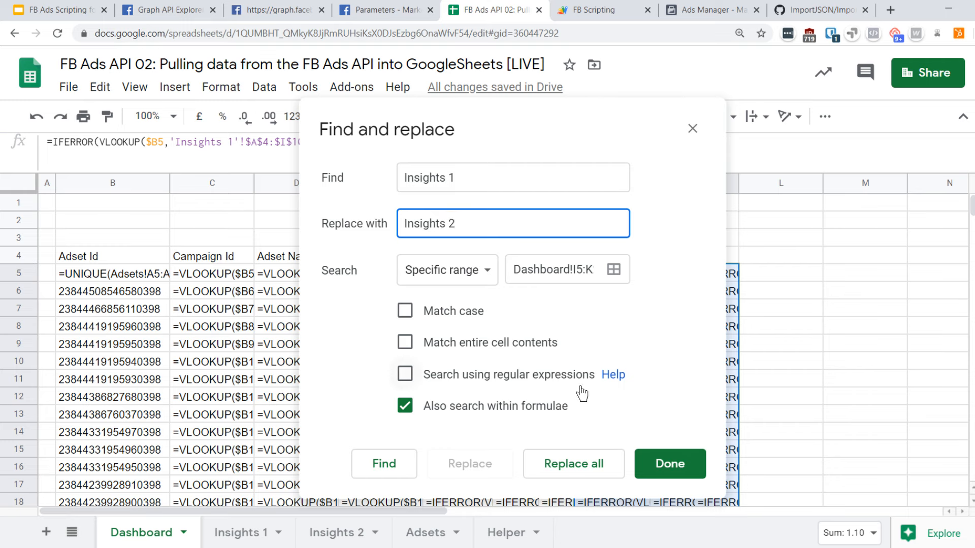
click(579, 464)
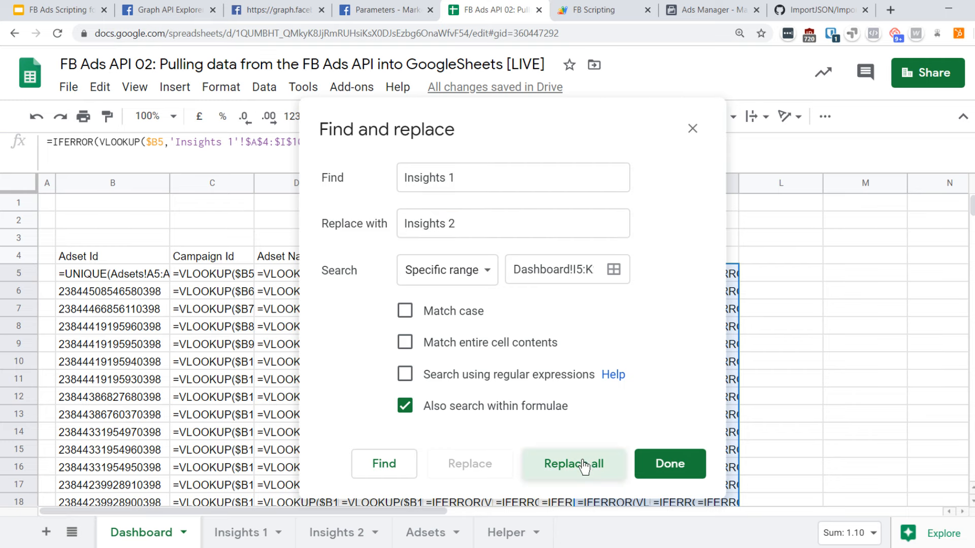
click(674, 475)
click(692, 359)
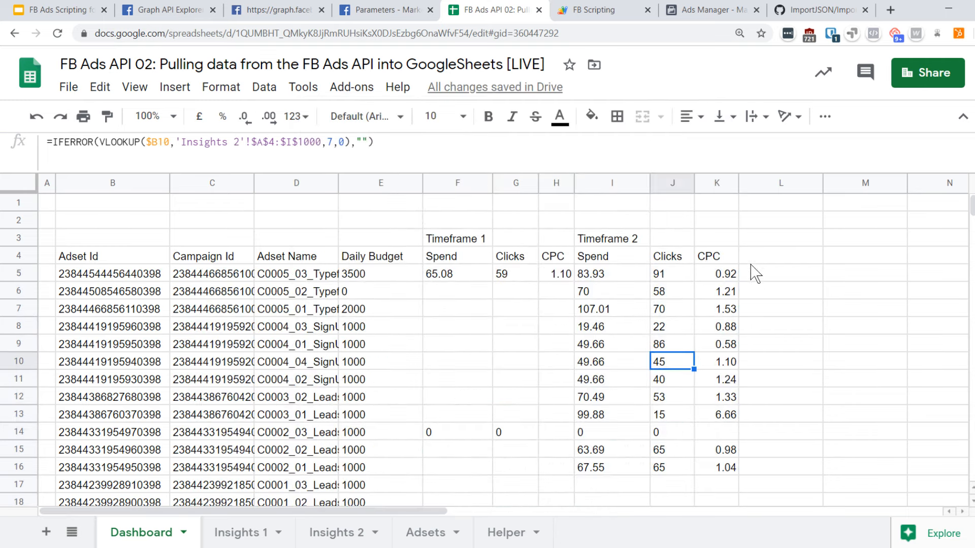
- Widen the Adset Name column to show more of the names and narrow the Daily Budget column to fit its header
click(338, 275)
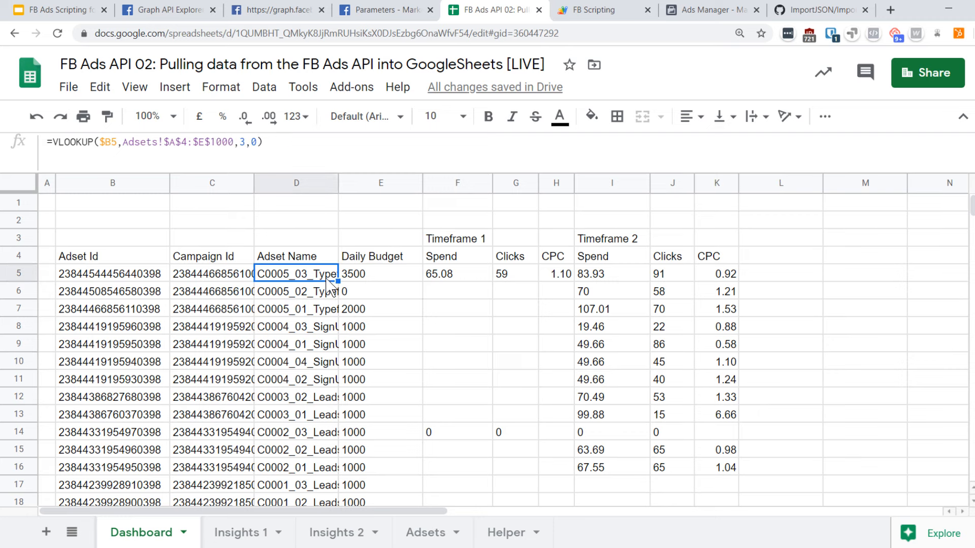
drag(423, 177, 459, 177)
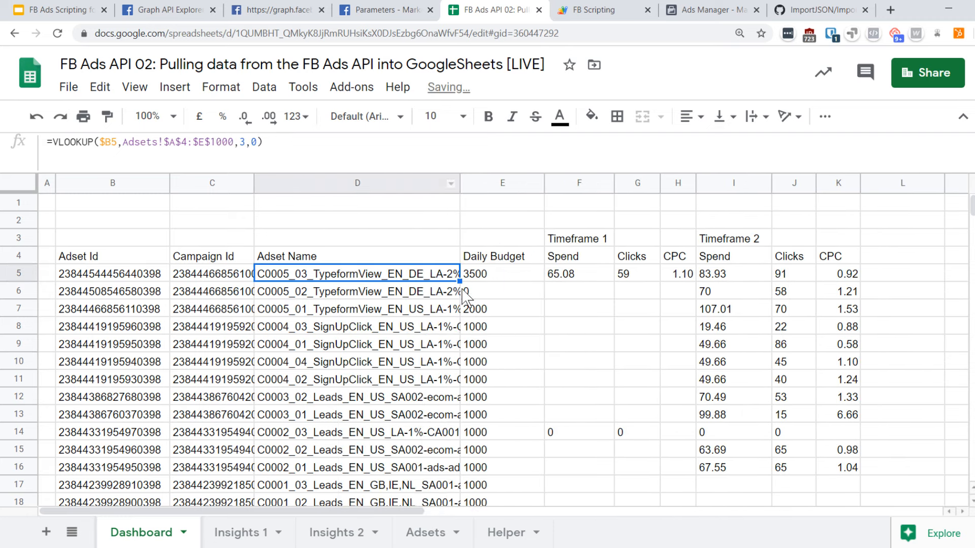
drag(544, 181, 530, 182)
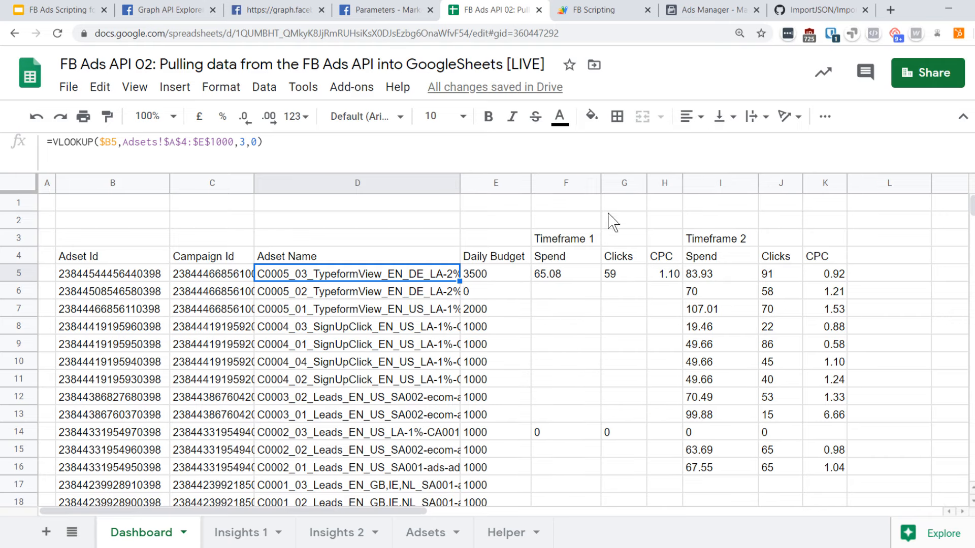
- Enter the date presets last_30d in F2 above Timeframe 1 and last_90d in I2 above Timeframe 2
click(578, 226)
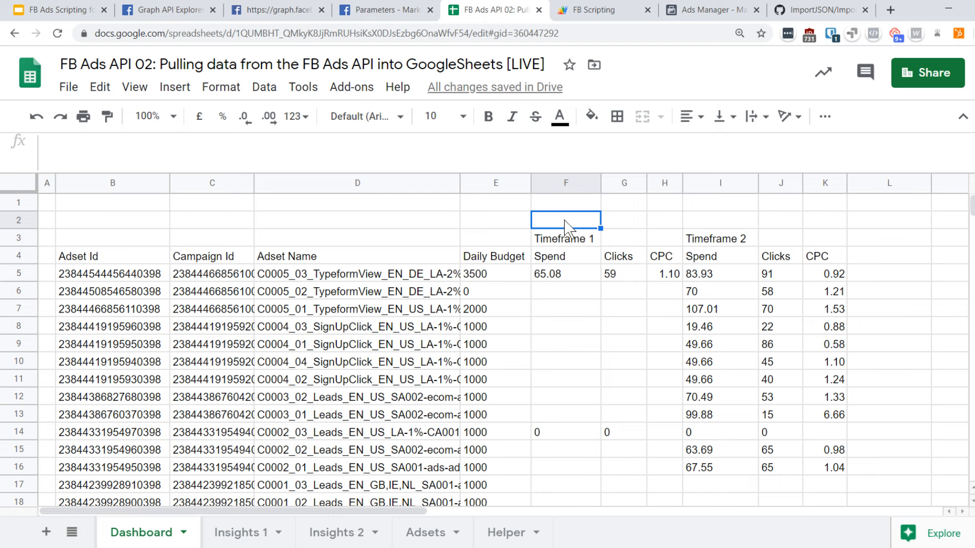
text(last_3)
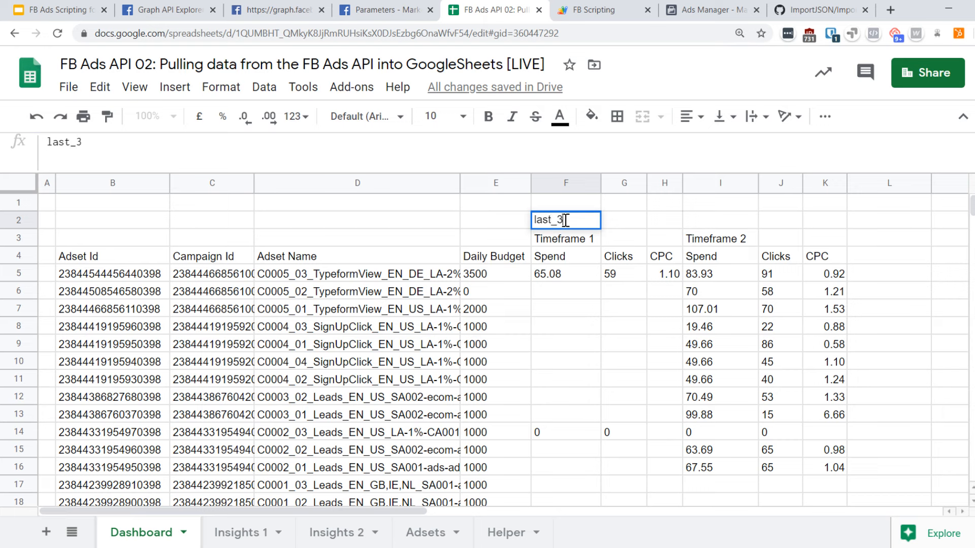
text(0d)
key(Return)
click(700, 222)
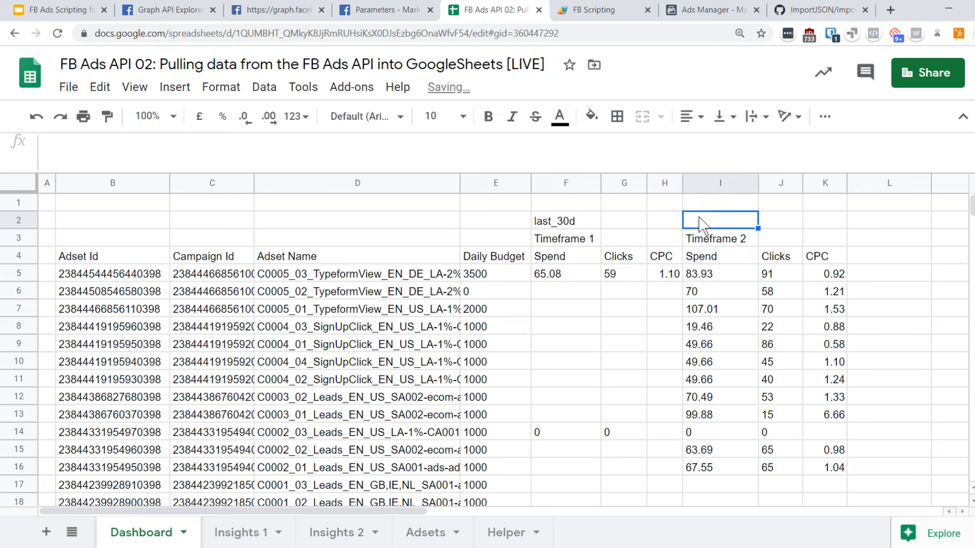
text(last_)
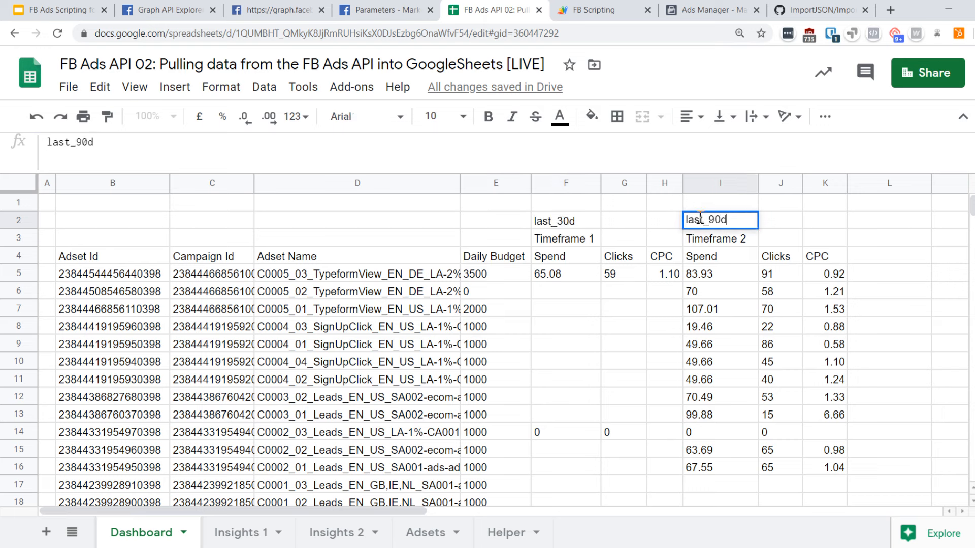
text(90d)
key(Return)
- Turn the path in B2 of the Insights 1 sheet into a text formula, replacing the date preset value with "&&"
click(558, 223)
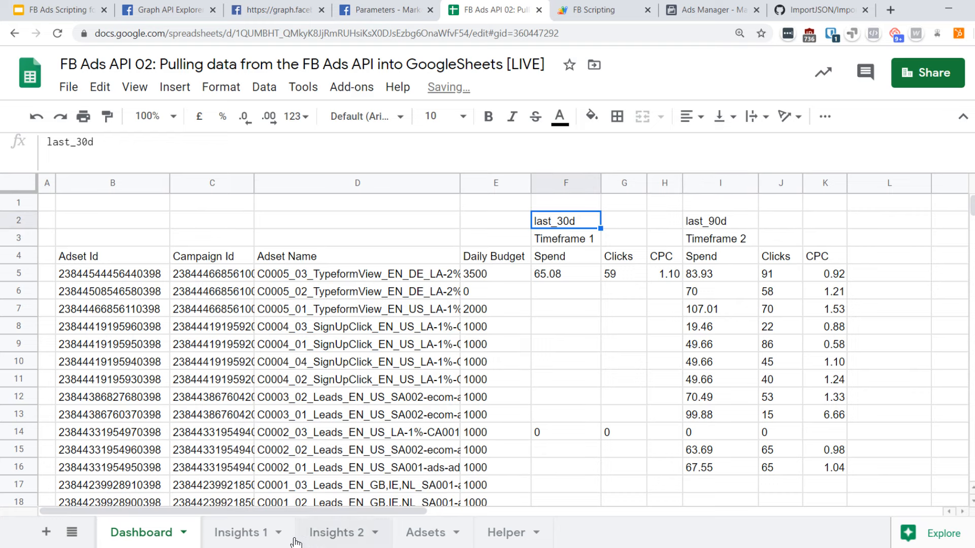
click(251, 534)
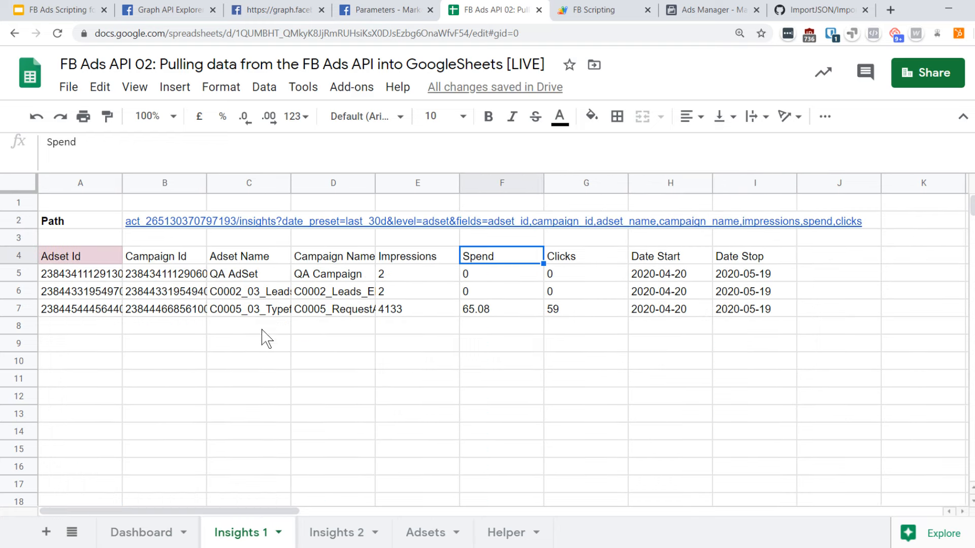
click(167, 224)
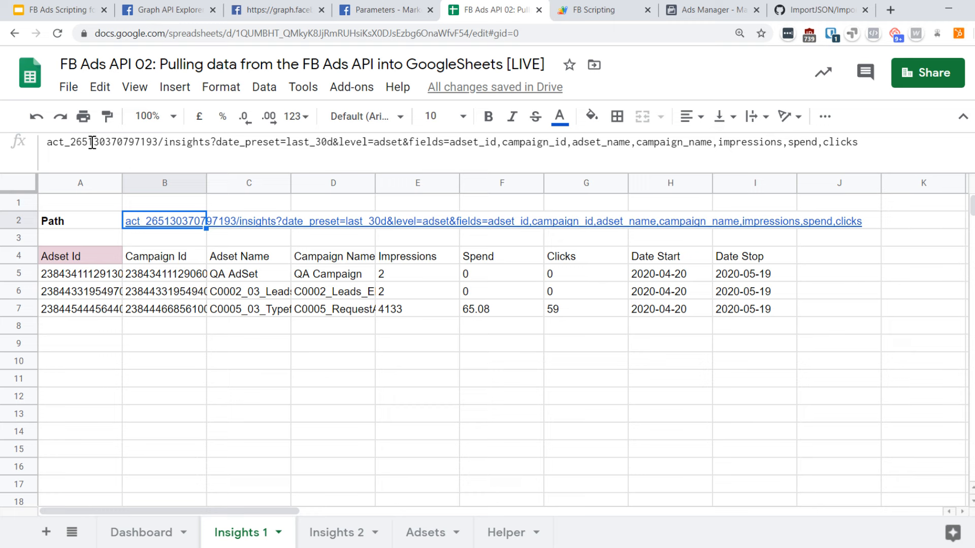
drag(288, 142, 336, 143)
text("")
key(Left)
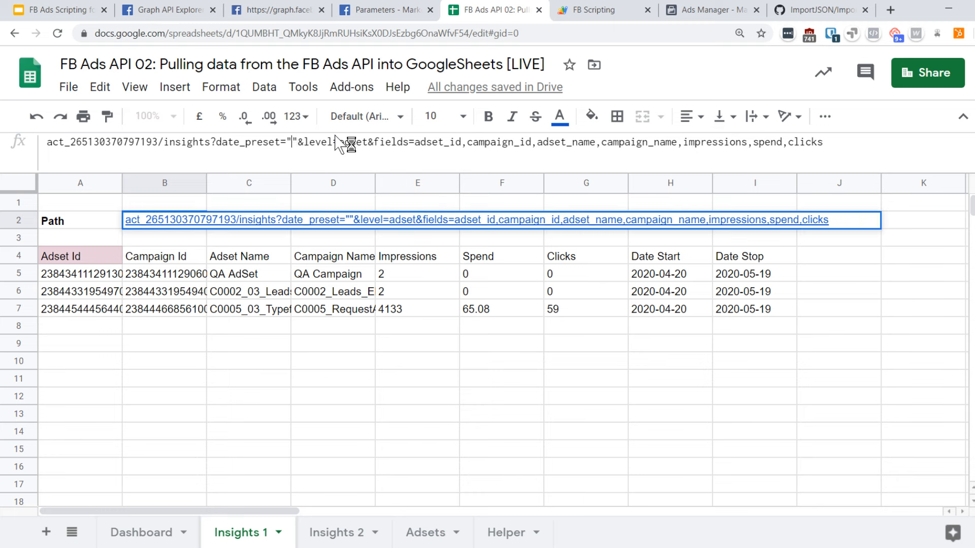
text(=")
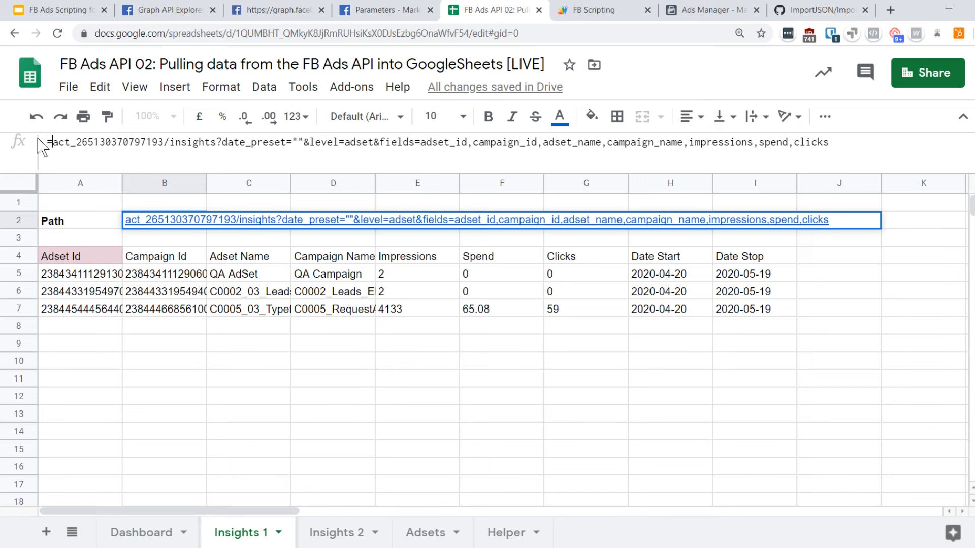
click(306, 144)
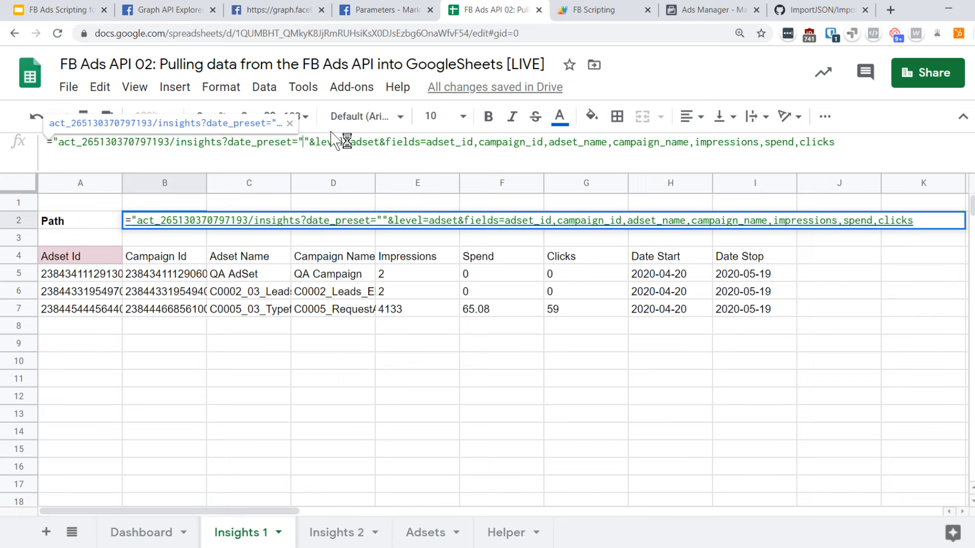
text(&&)
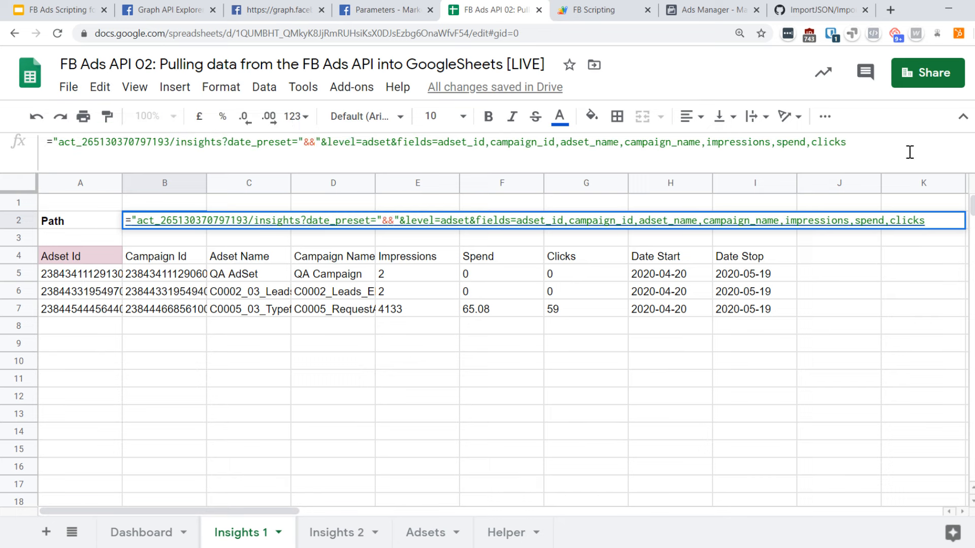
key(Return)
key(Up)
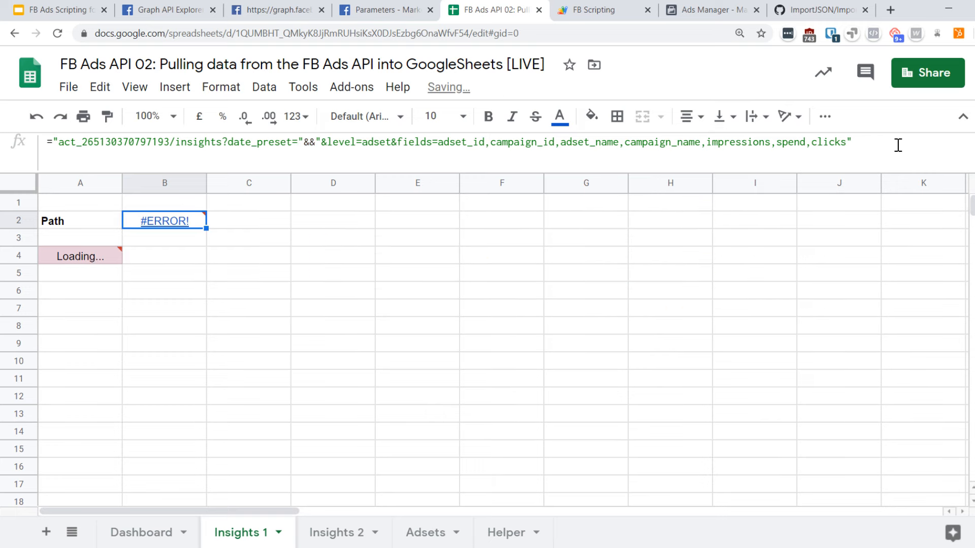
- Insert Dashboard!F2 between the two ampersands in the Insights 1 path formula, and return to the Dashboard sheet
click(308, 142)
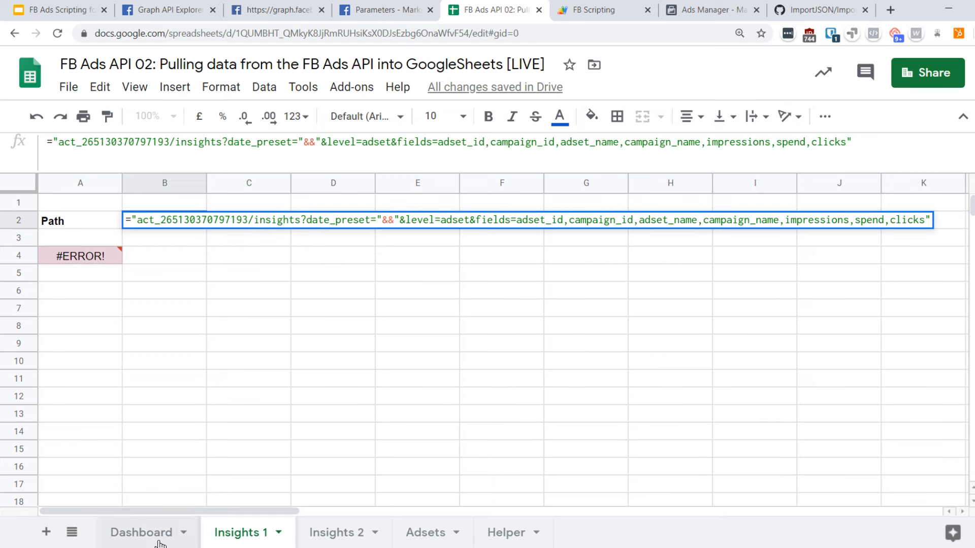
click(174, 519)
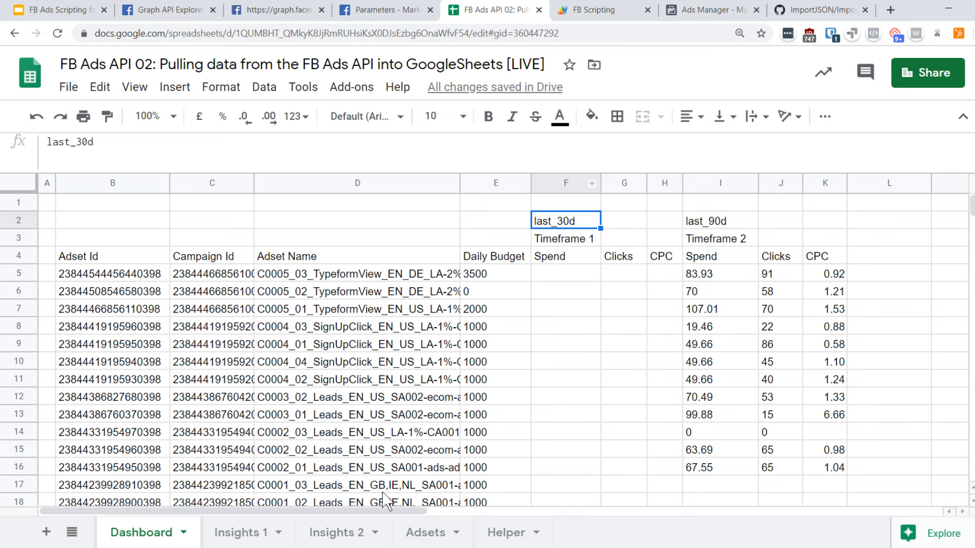
click(241, 533)
click(312, 144)
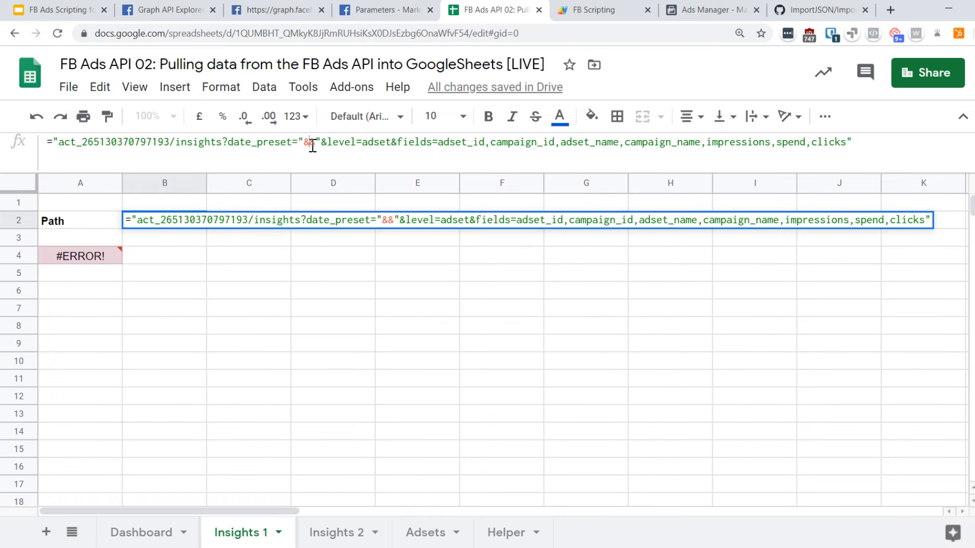
text(Dashboard)
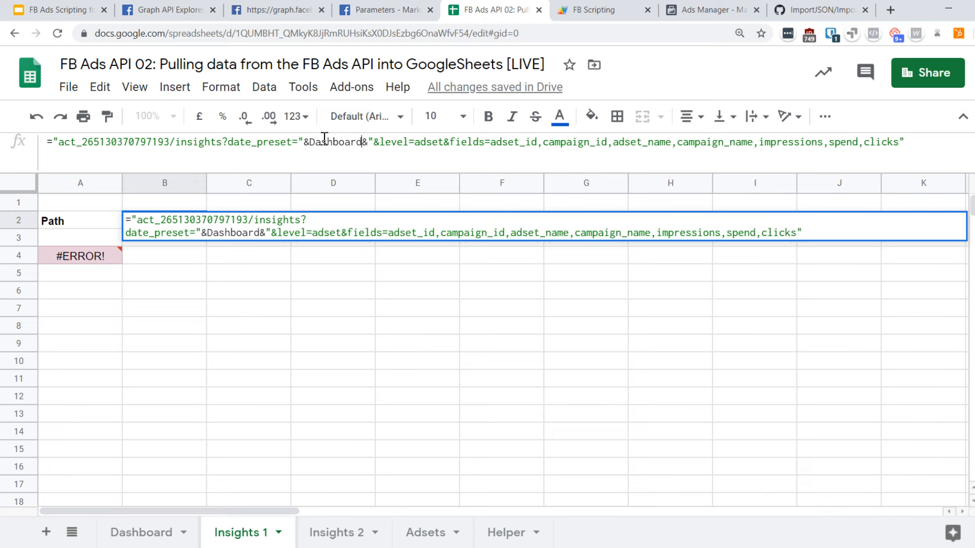
text(!F2)
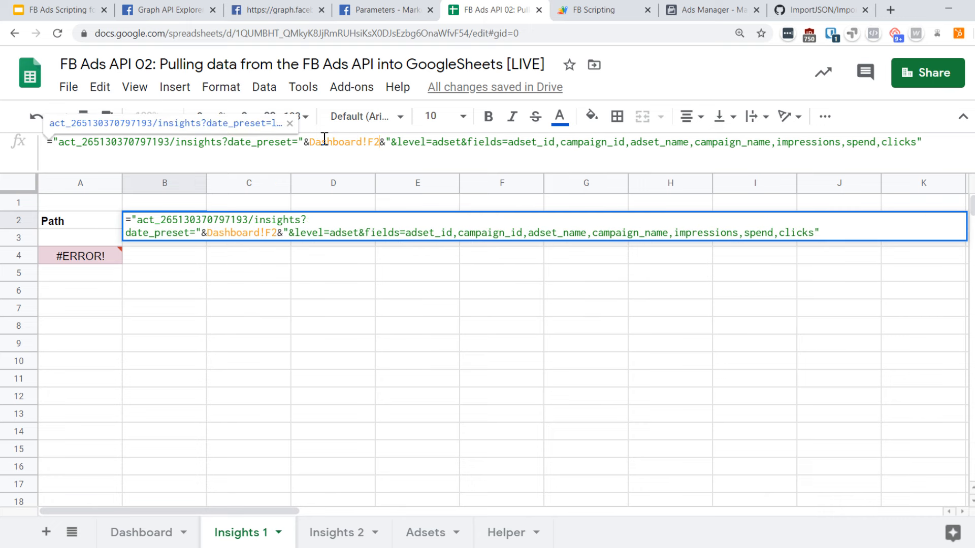
key(Return)
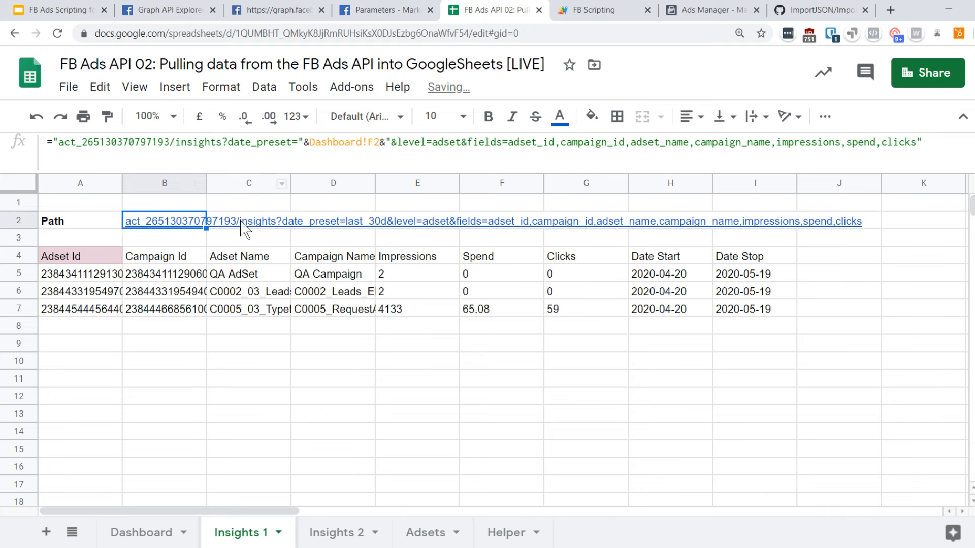
click(154, 534)
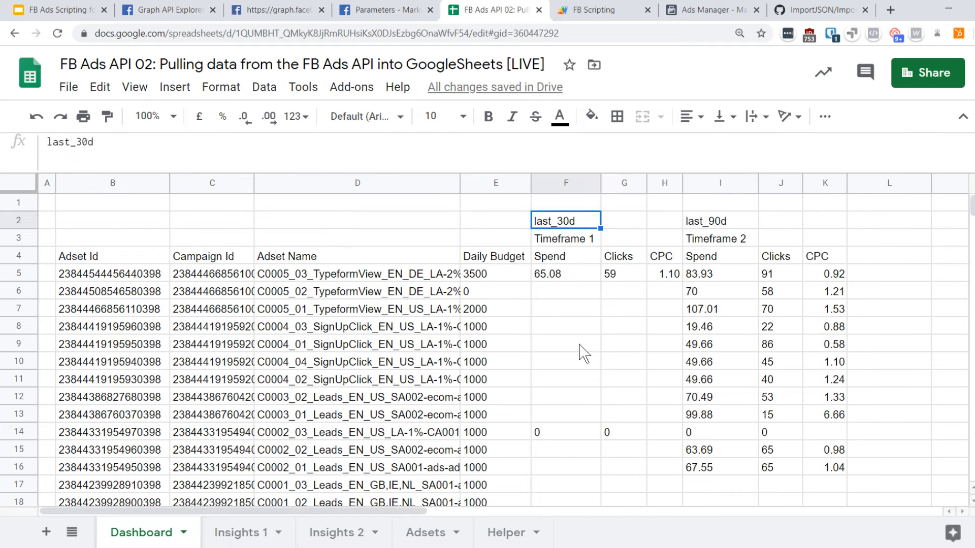
- Set the Timeframe 1 date preset in F2 to lifetime and check the reloaded spend, clicks and CPC rows
click(576, 293)
click(580, 223)
text(las)
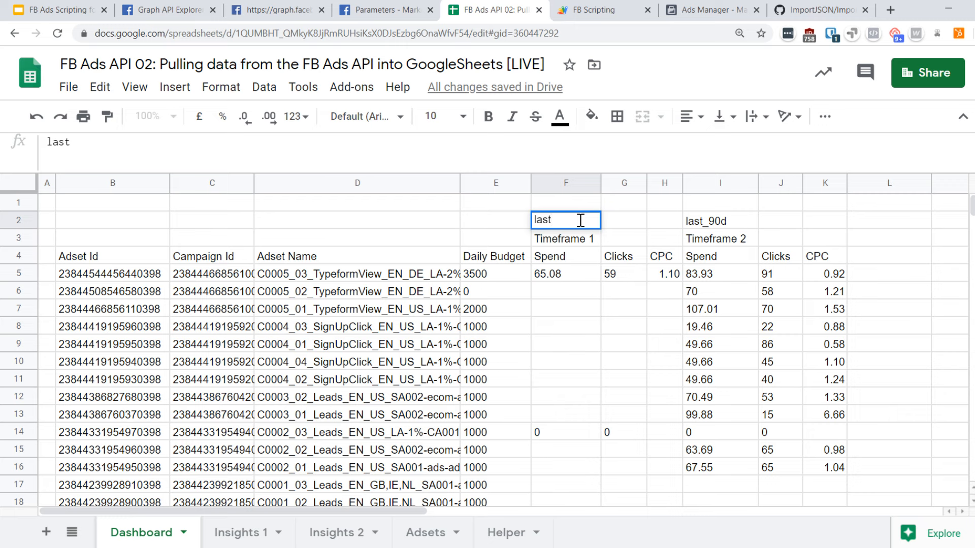
key(BackSpace)
text(ifetime)
key(Return)
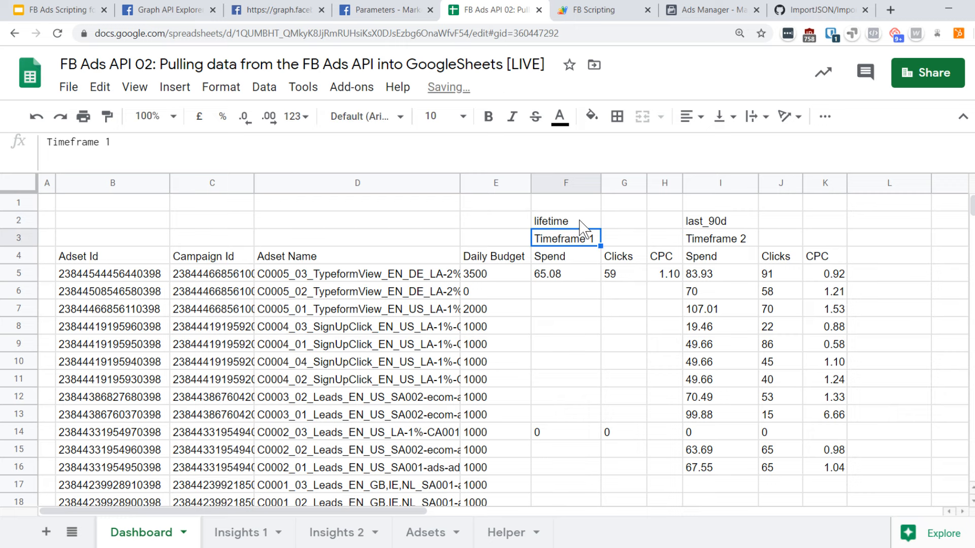
click(582, 224)
scroll(596, 337, down, 1)
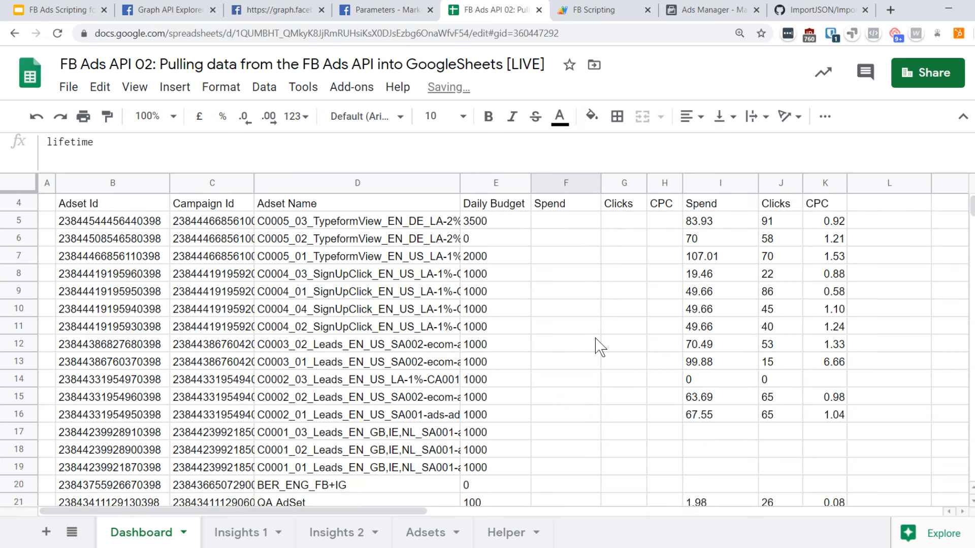
scroll(596, 337, up, 1)
scroll(588, 326, down, 1)
scroll(586, 336, down, 1)
scroll(587, 341, up, 2)
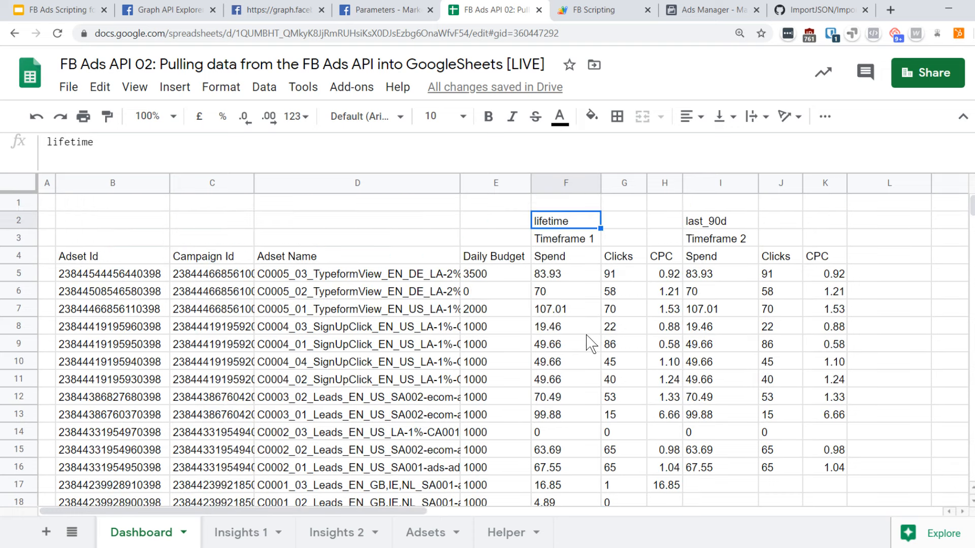
- Set the Timeframe 1 date preset in F2 back to last_30d
text(last)
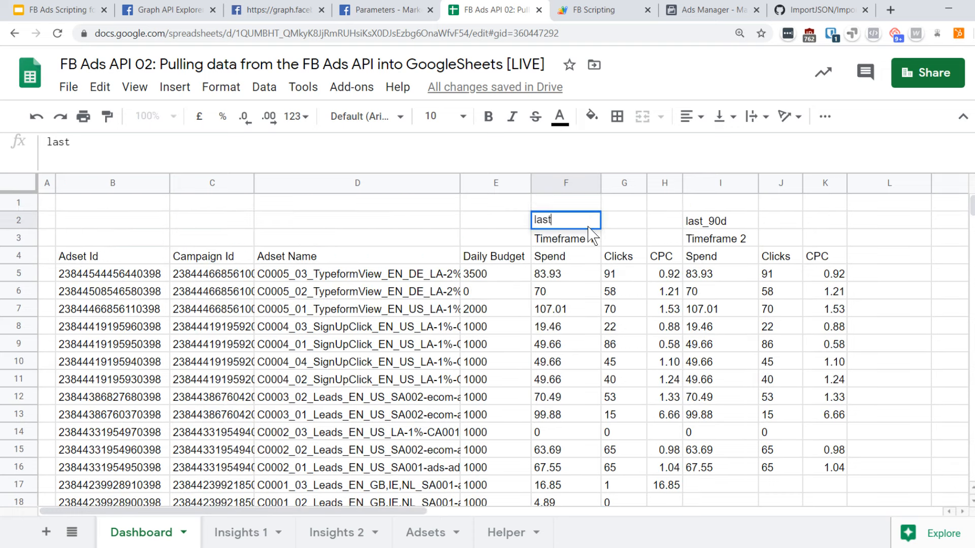
text(_30d)
key(Return)
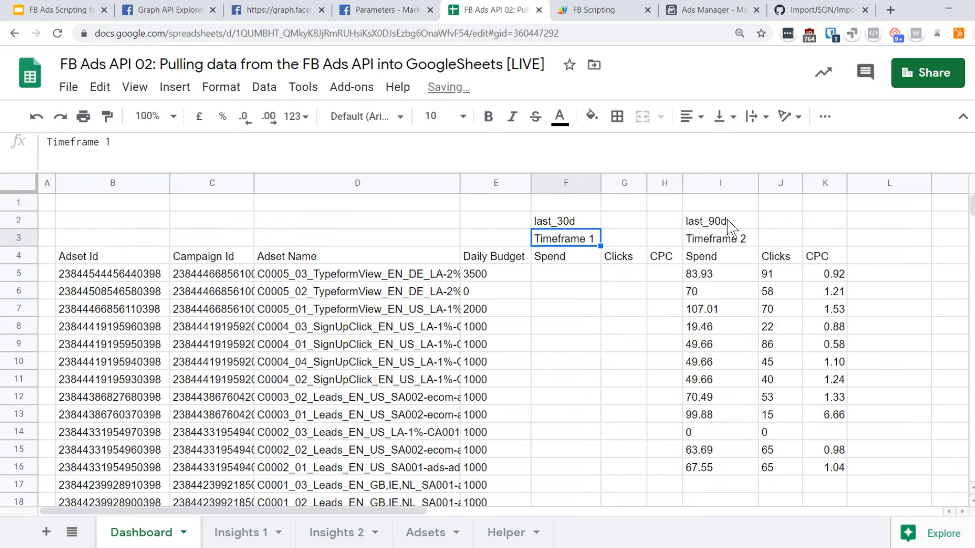
- Turn the path in B2 of the Insights 2 sheet into a text formula, replacing the date preset value with "&&"
click(707, 218)
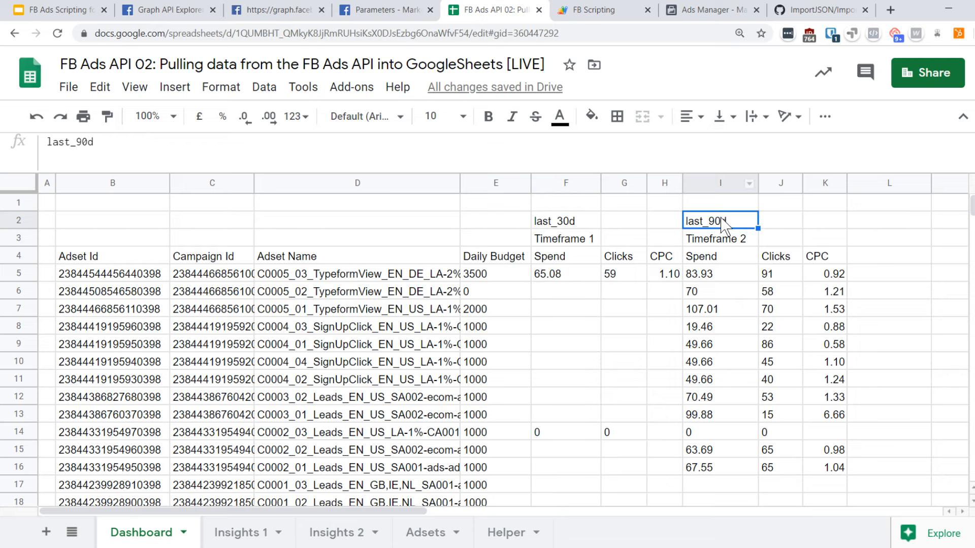
click(336, 534)
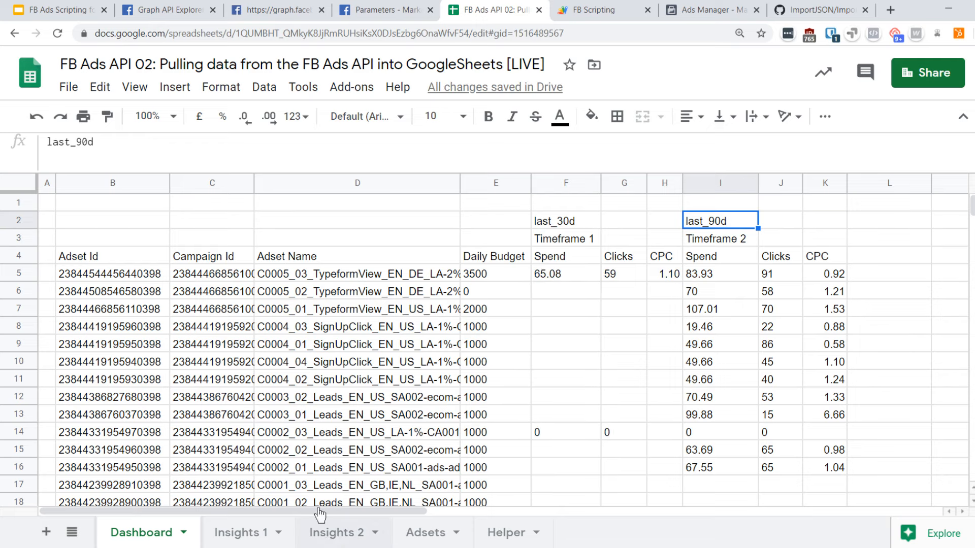
click(195, 223)
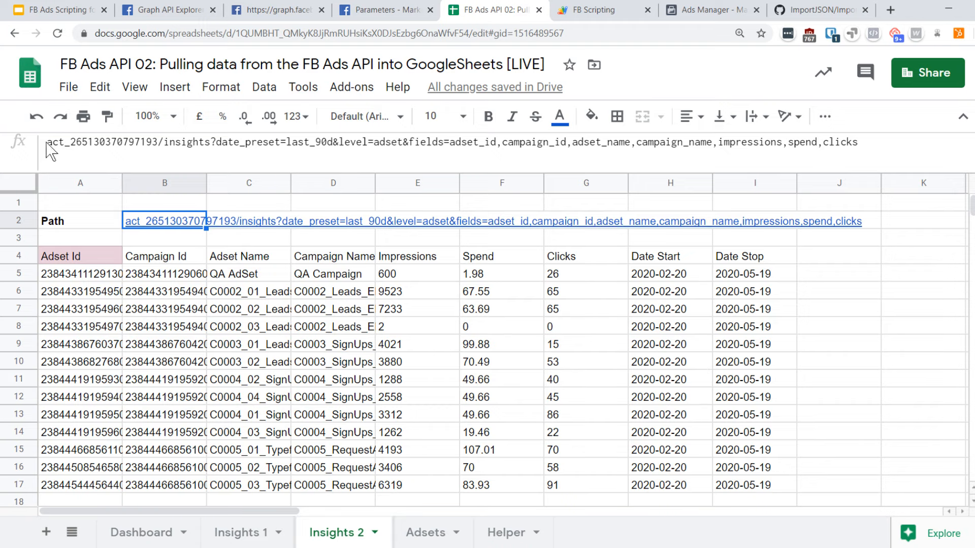
click(48, 144)
text(=")
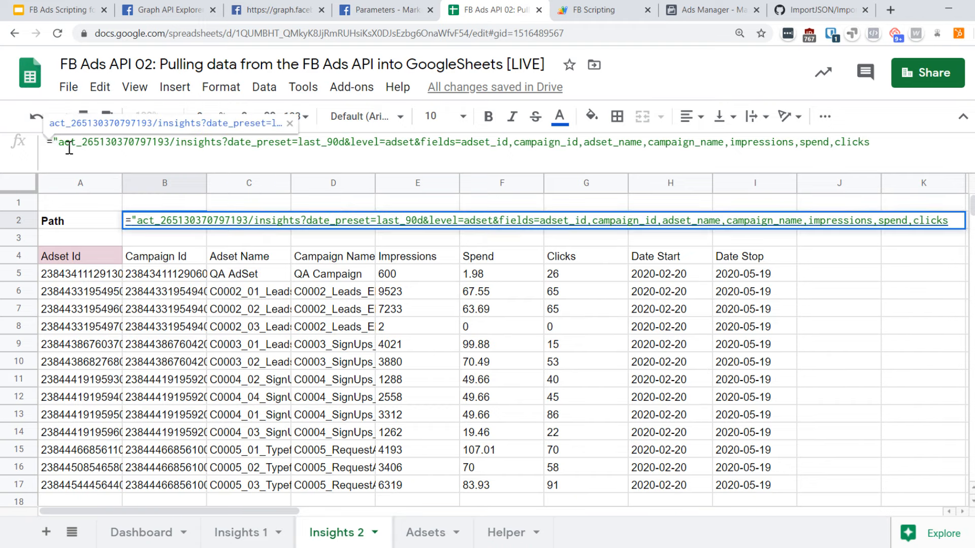
drag(300, 140, 339, 146)
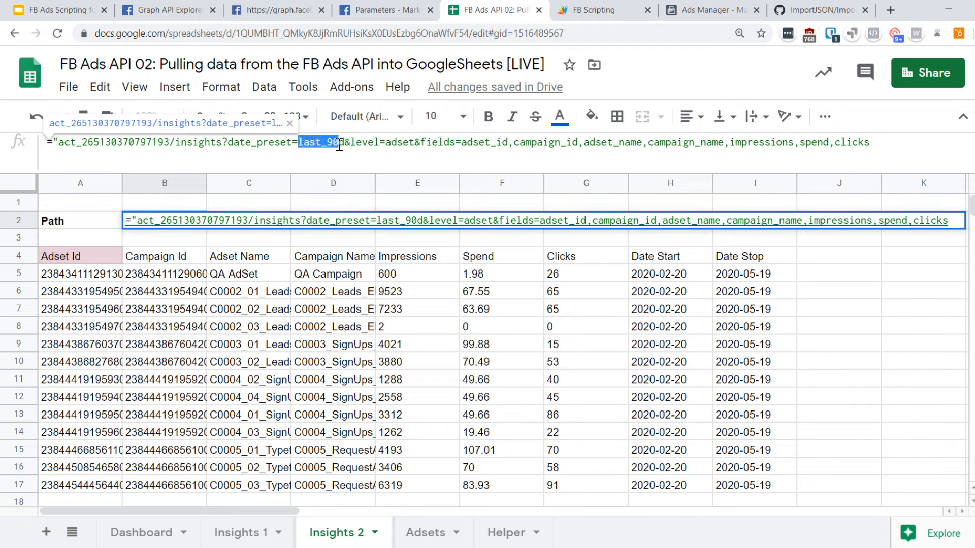
text("")
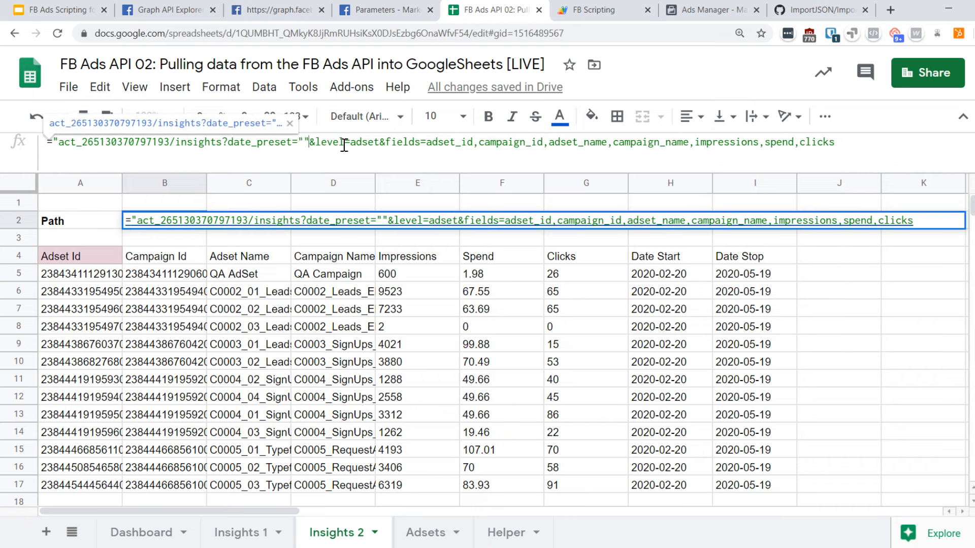
text(&&)
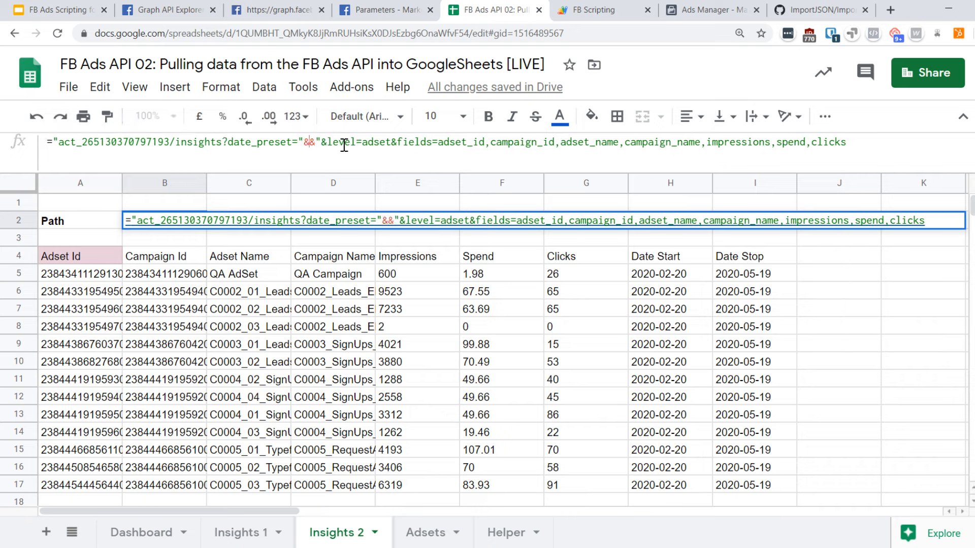
- Insert Dashboard!I2 between the two ampersands in the Insights 2 path formula, and return to the Dashboard sheet
text(Dashboard)
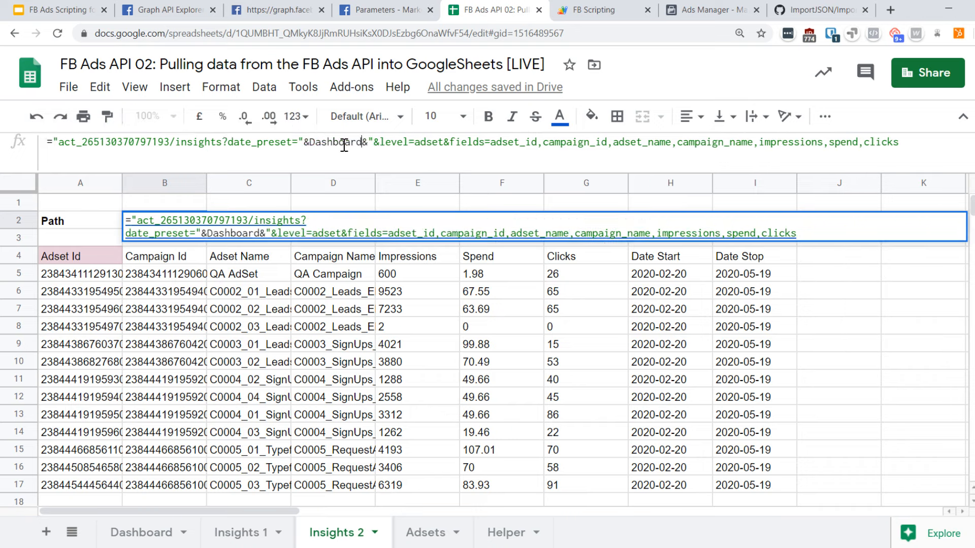
text(!I2)
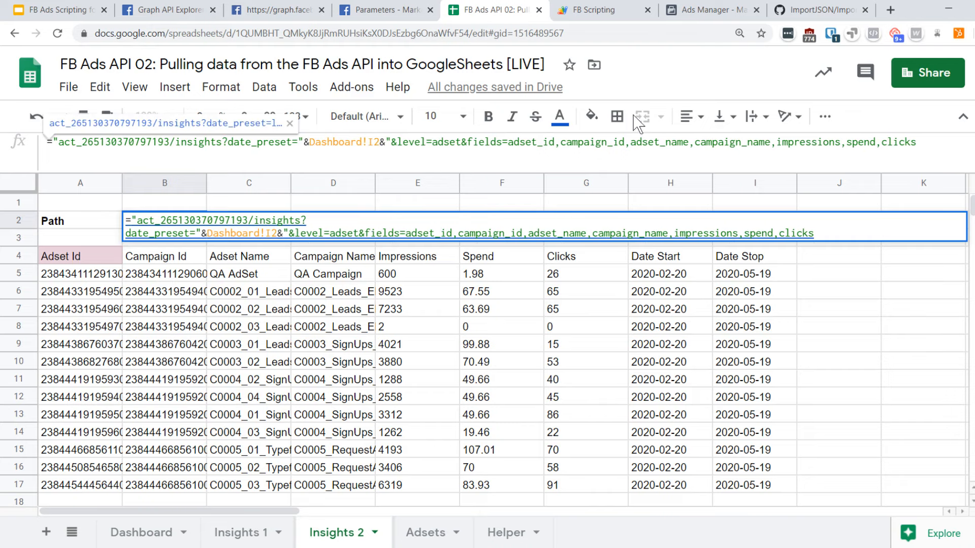
key(Return)
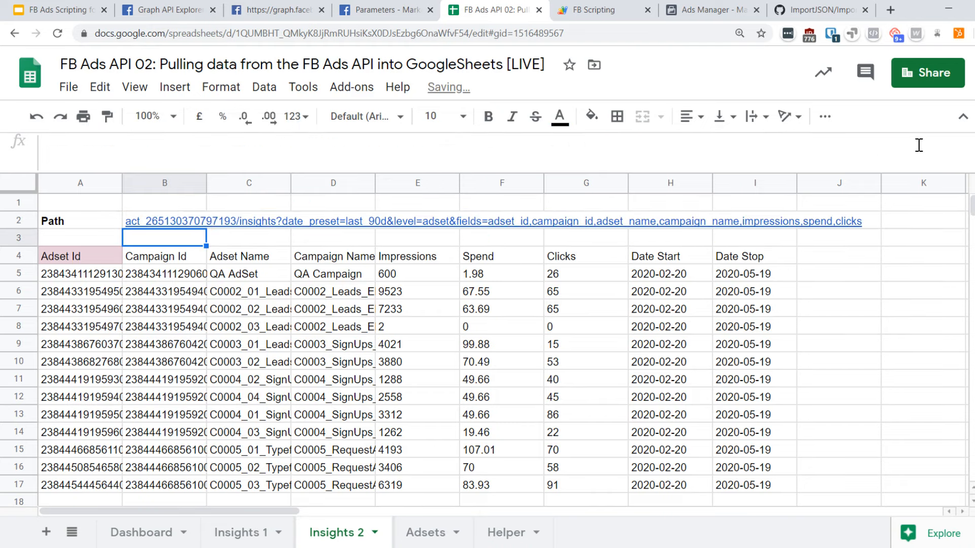
key(Up)
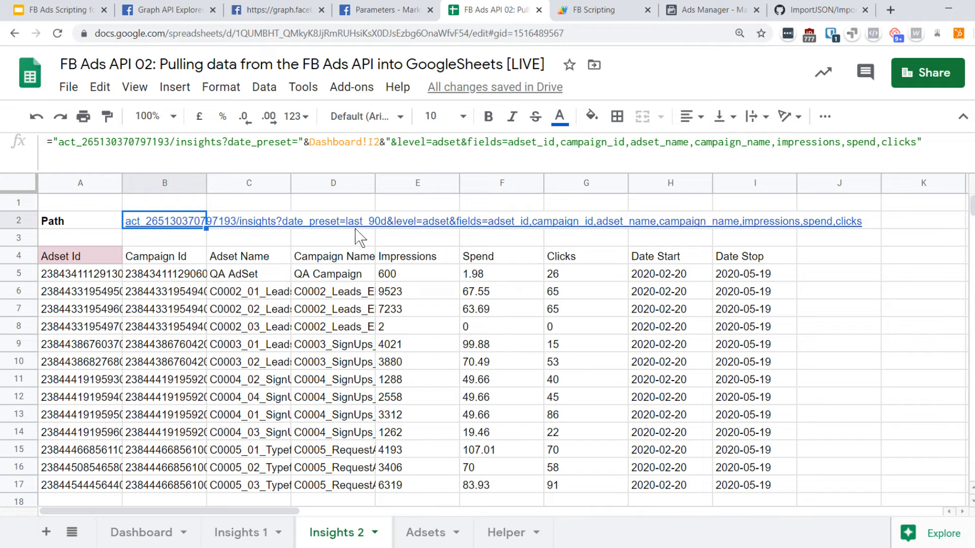
click(165, 536)
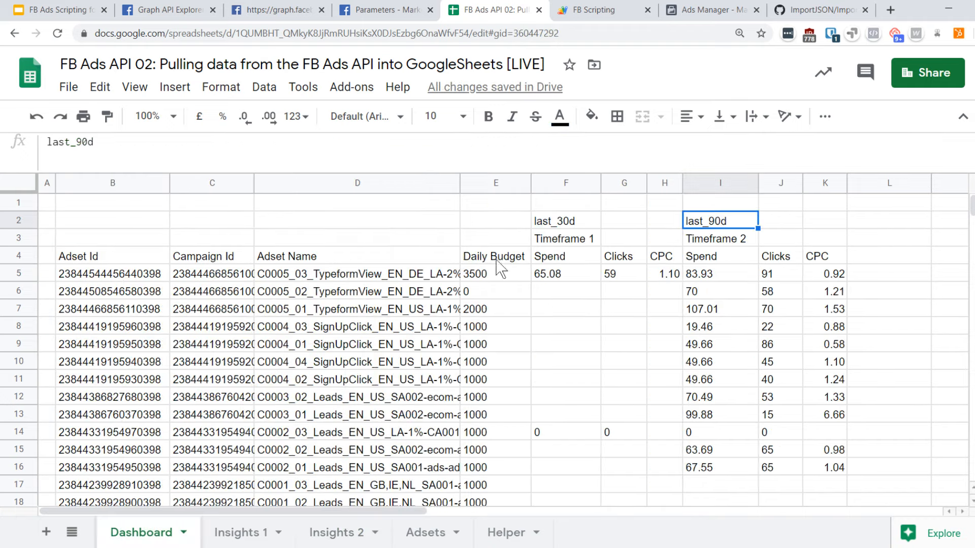
- Test the Timeframe 2 date preset in I2 with lifetime and restore it to last_90d
key(BackSpace)
text(life)
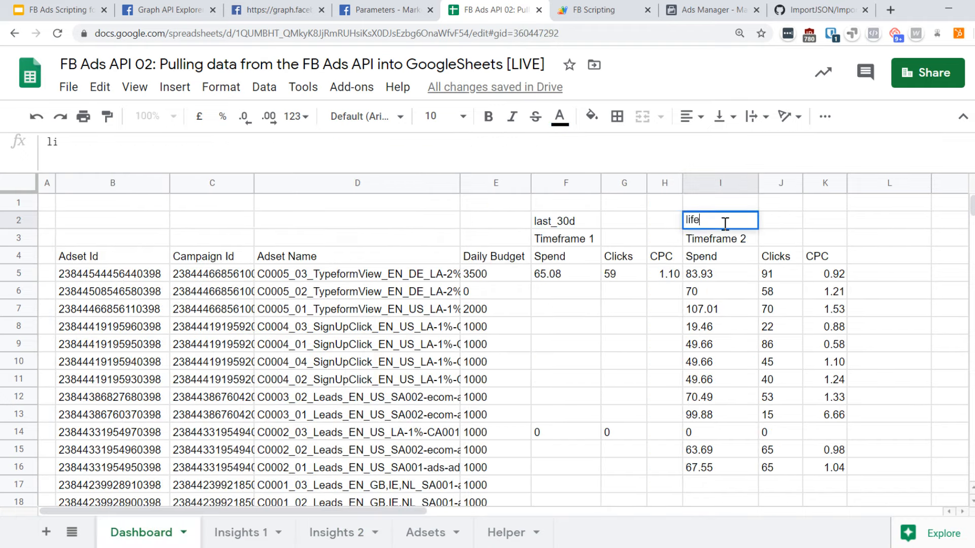
text(time)
key(Return)
click(725, 224)
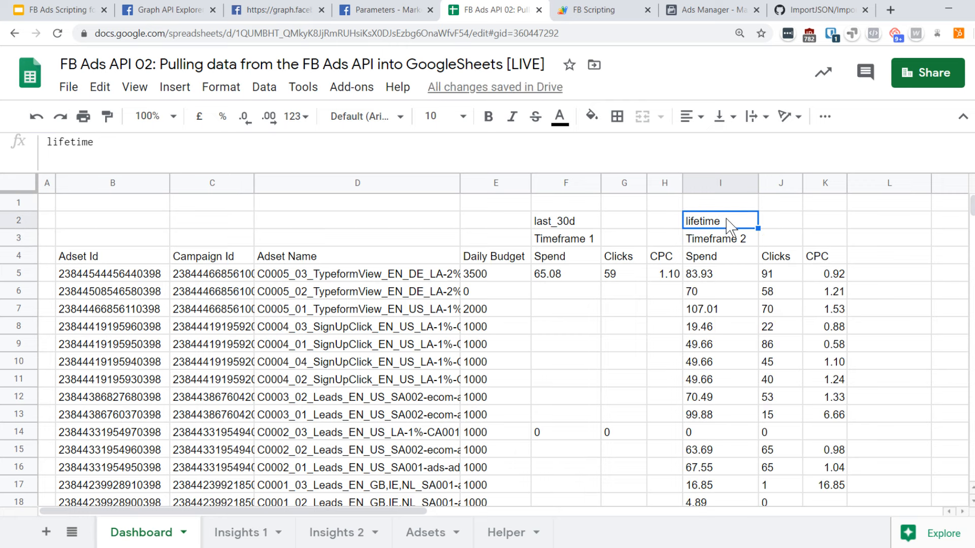
text(last_90d)
key(Return)
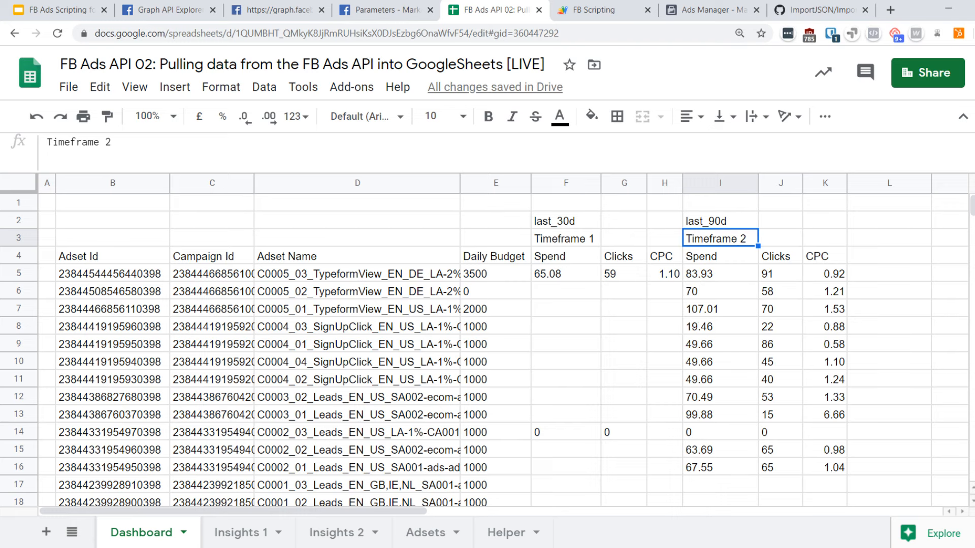
- Divide the Daily Budget lookup formula in E5 by 100
click(493, 260)
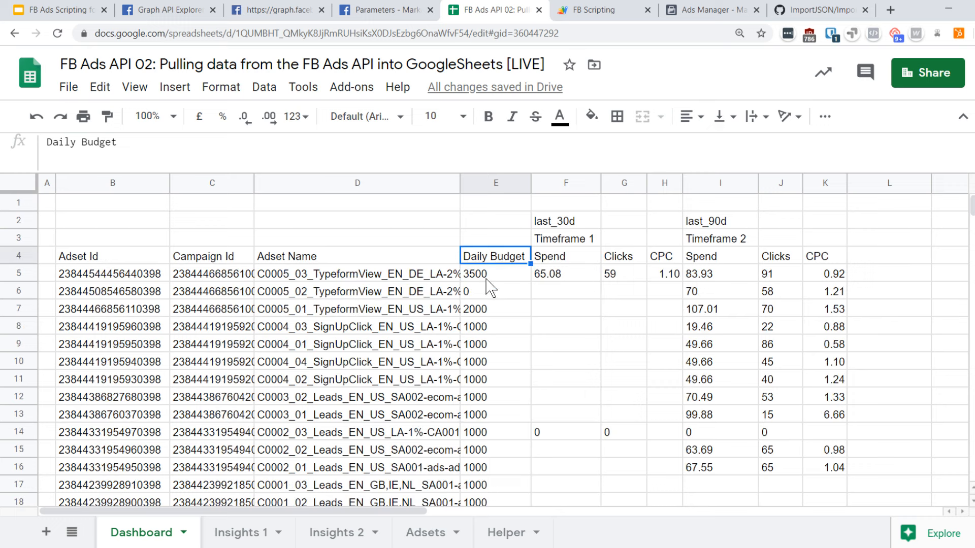
click(490, 274)
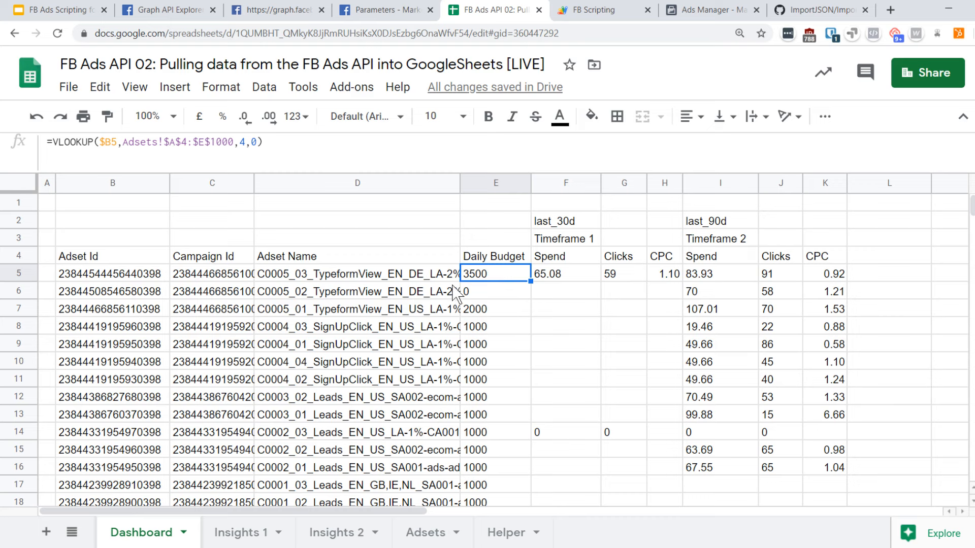
click(312, 147)
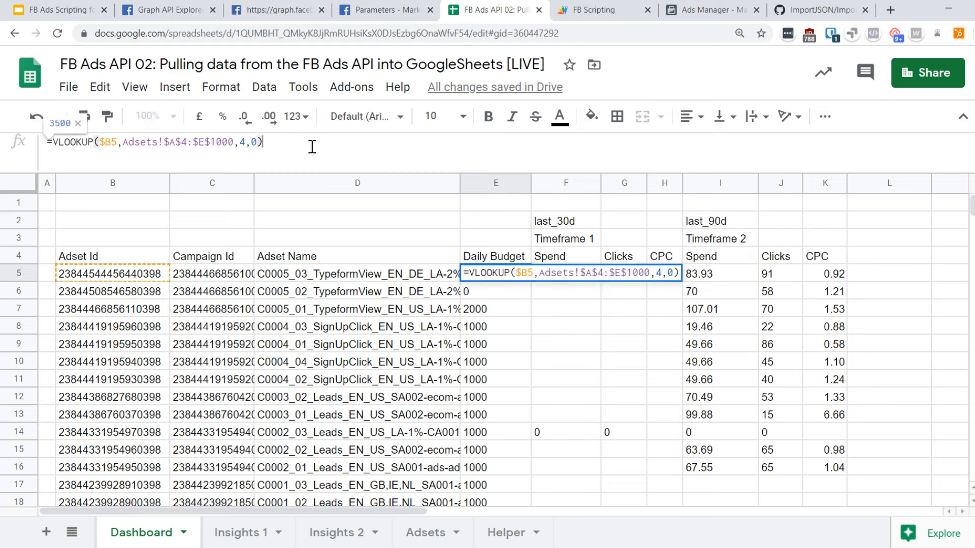
text(/100)
key(Return)
key(Up)
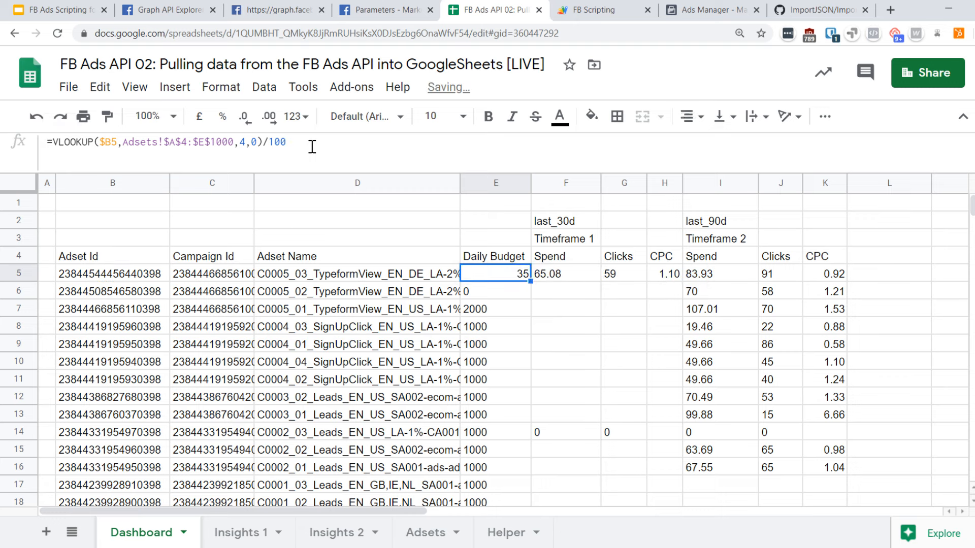
- Copy the E5 formula into all the rows below it in the Daily Budget column
key(ctrl+c)
key(Down)
key(ctrl+shift+Down)
key(ctrl+v)
key(Up)
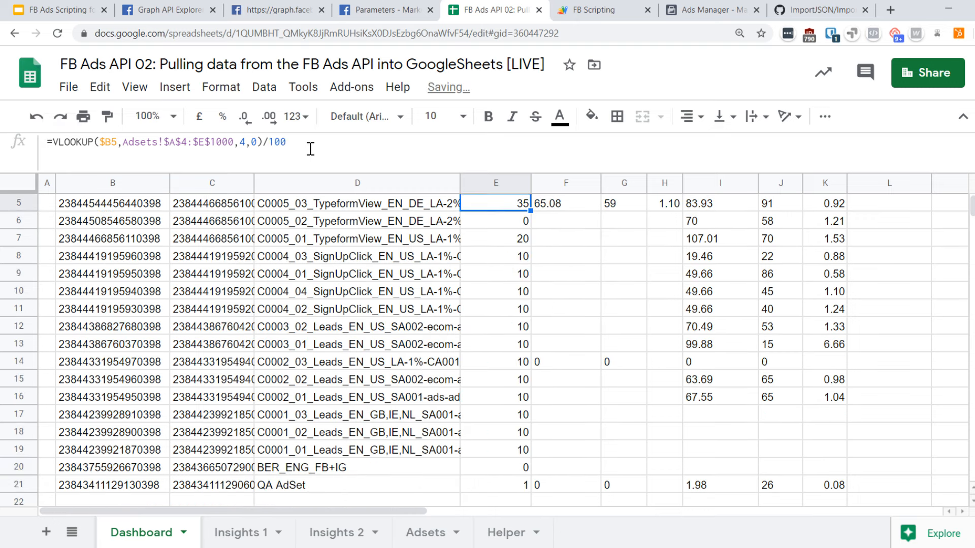
scroll(453, 329, up, 2)
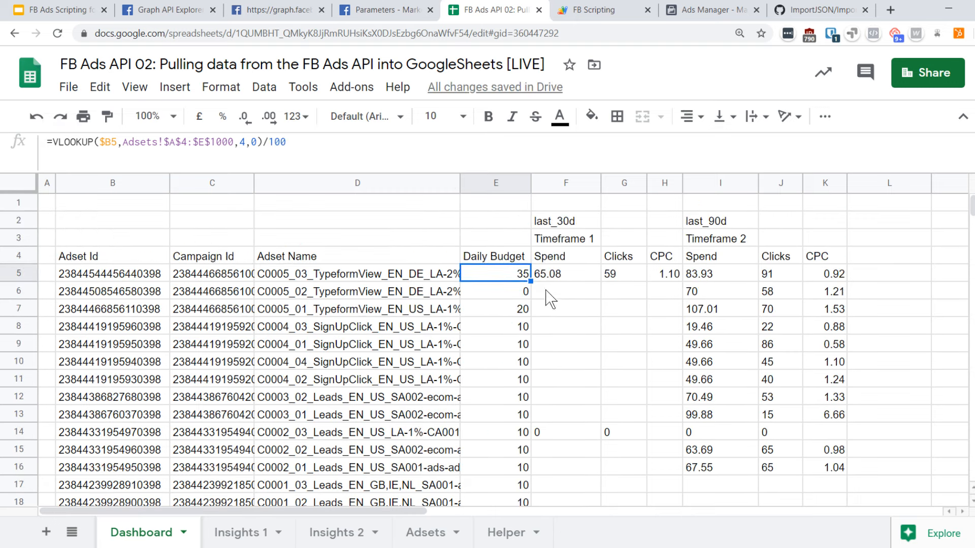
- Fill the two date preset cells, F2 and I2, with light yellow
click(576, 310)
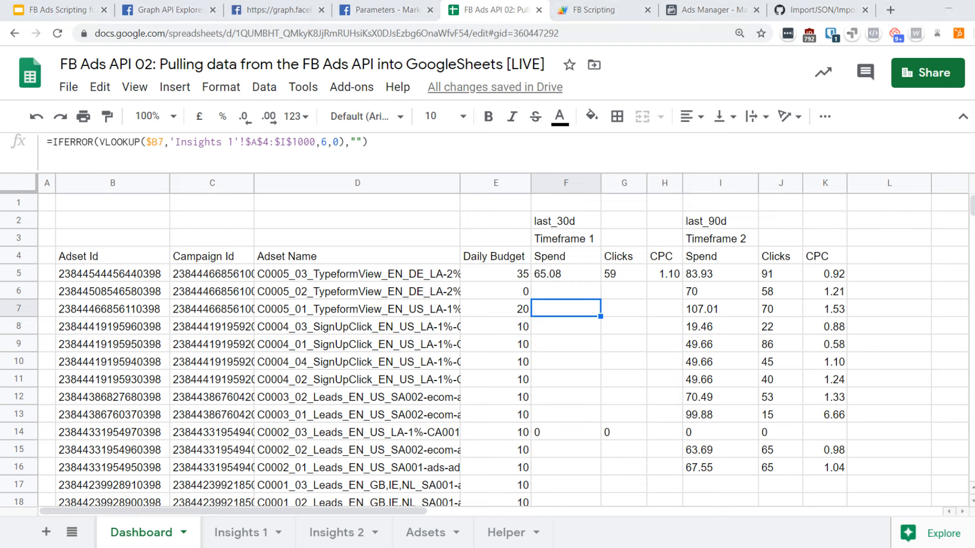
click(581, 222)
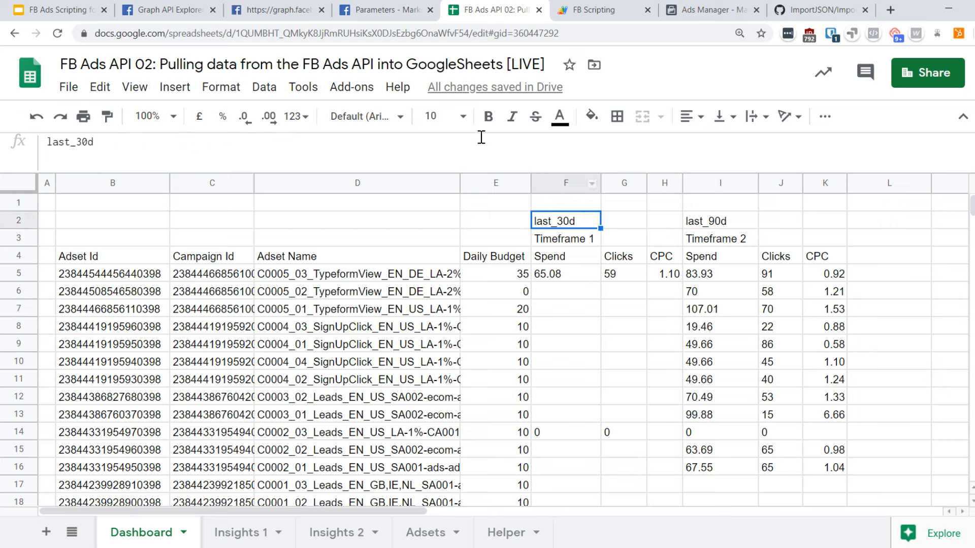
click(592, 117)
click(648, 224)
click(540, 242)
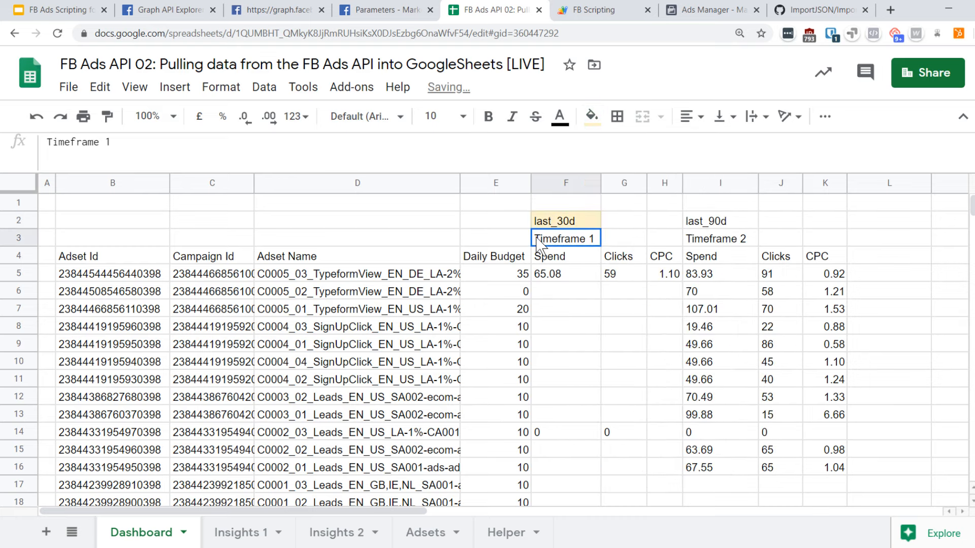
click(707, 222)
click(591, 117)
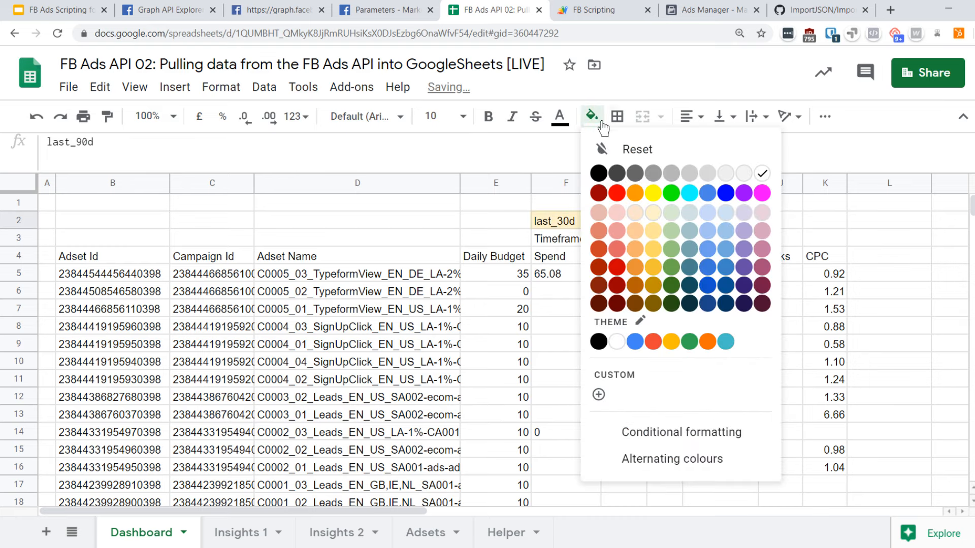
click(661, 217)
click(539, 276)
- Review the Timeframe 1 date preset cell and its Spend formula, and switch to the Facebook Insights Parameters documentation
click(569, 225)
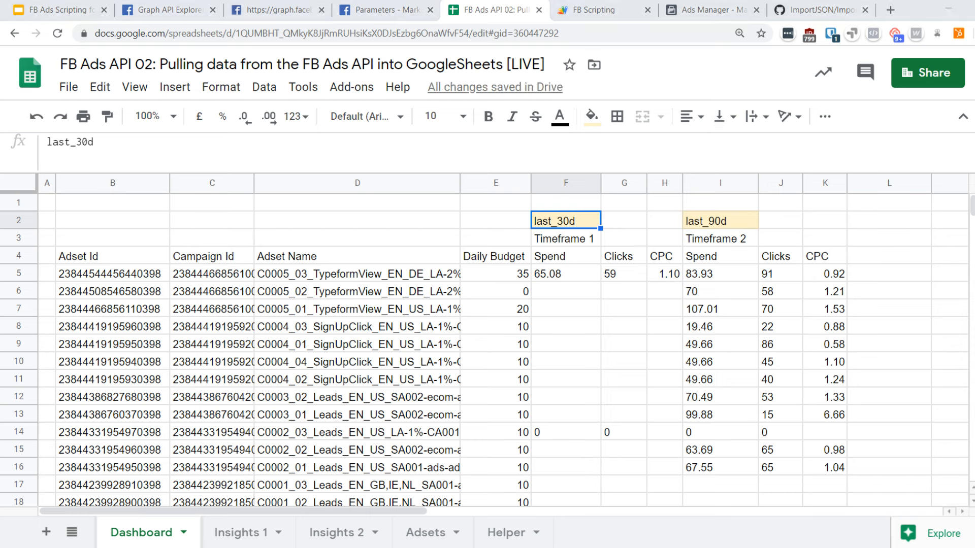
click(556, 274)
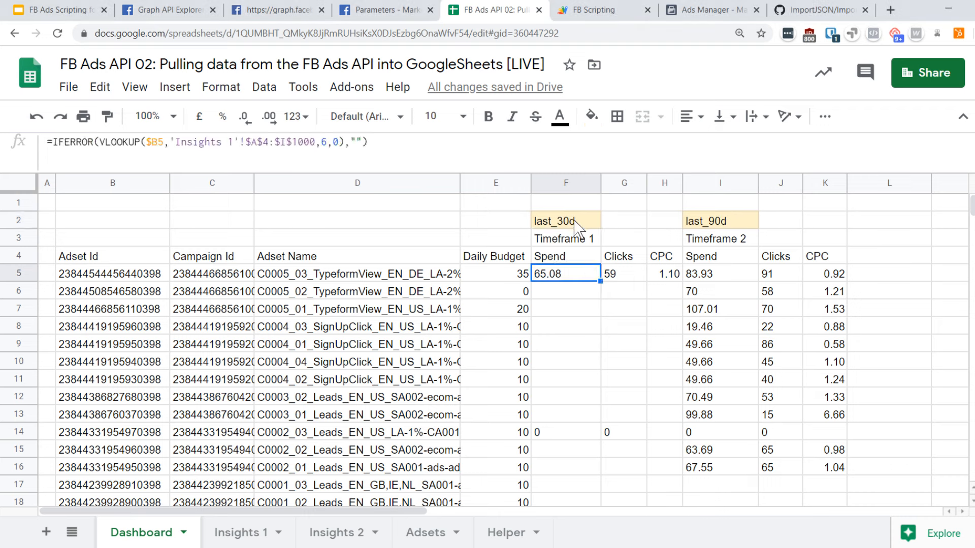
click(573, 221)
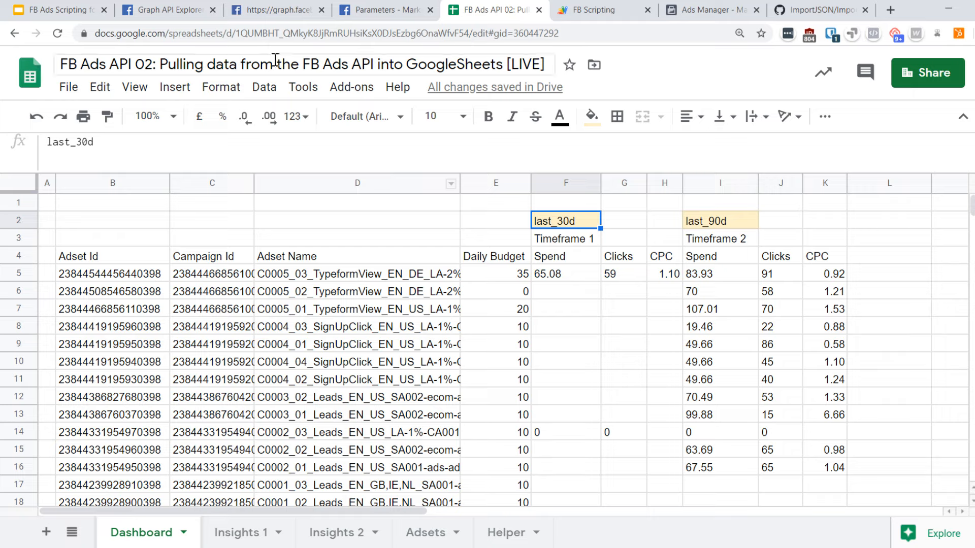
click(274, 10)
click(373, 8)
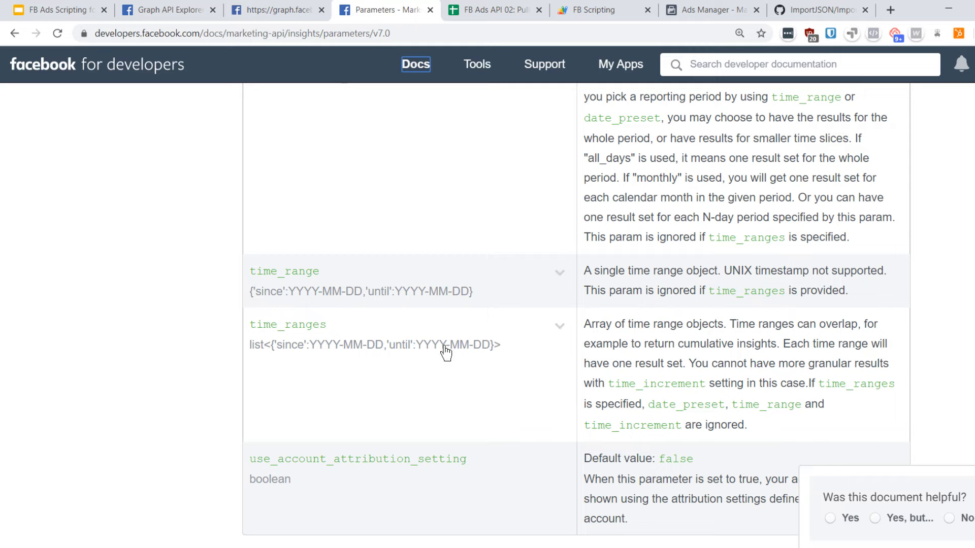
- Copy all the date_preset enum values, from today to this_year, from the Parameters documentation and return to the spreadsheet
scroll(447, 355, up, 8)
scroll(452, 363, up, 10)
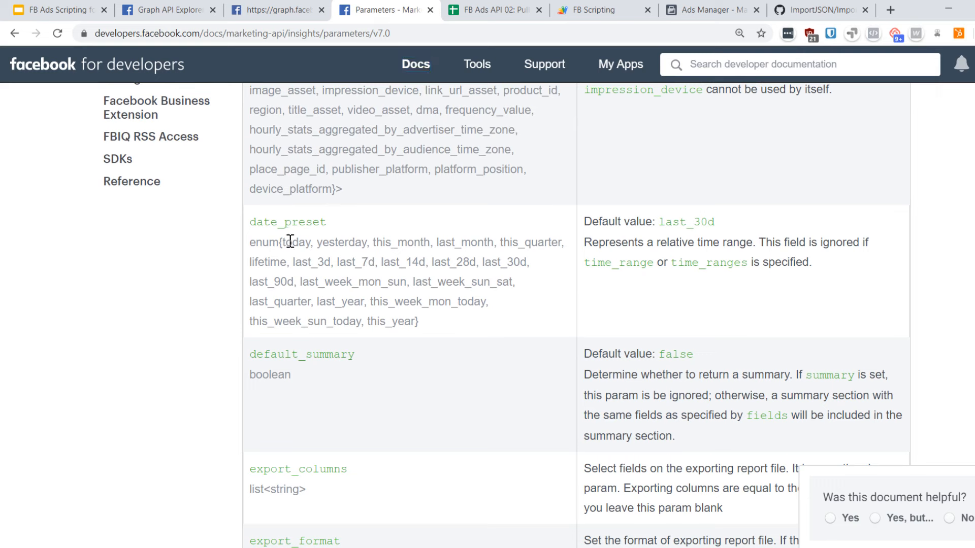
drag(284, 244, 412, 323)
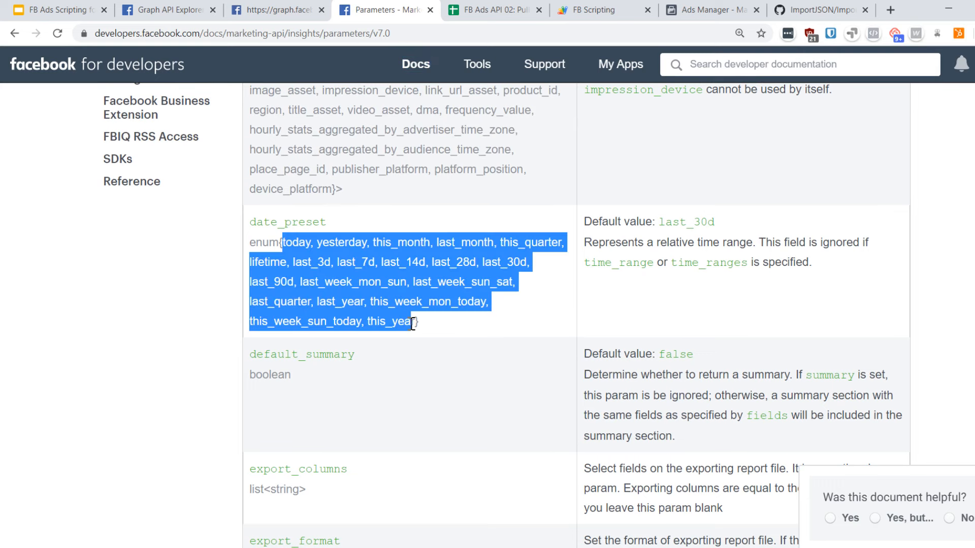
click(475, 8)
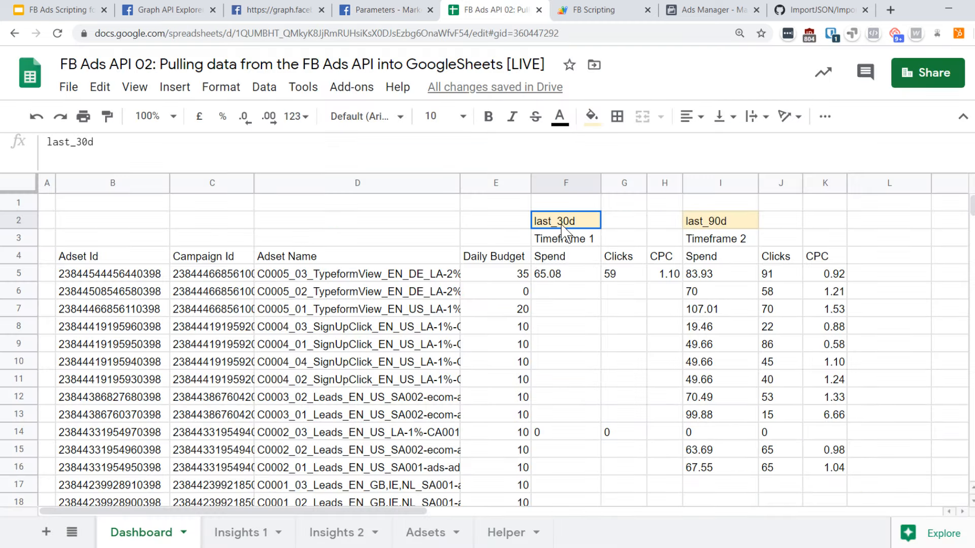
- Add list-of-items data validation to F2 using the copied date_preset values, with a drop-down list shown in the cell
click(263, 90)
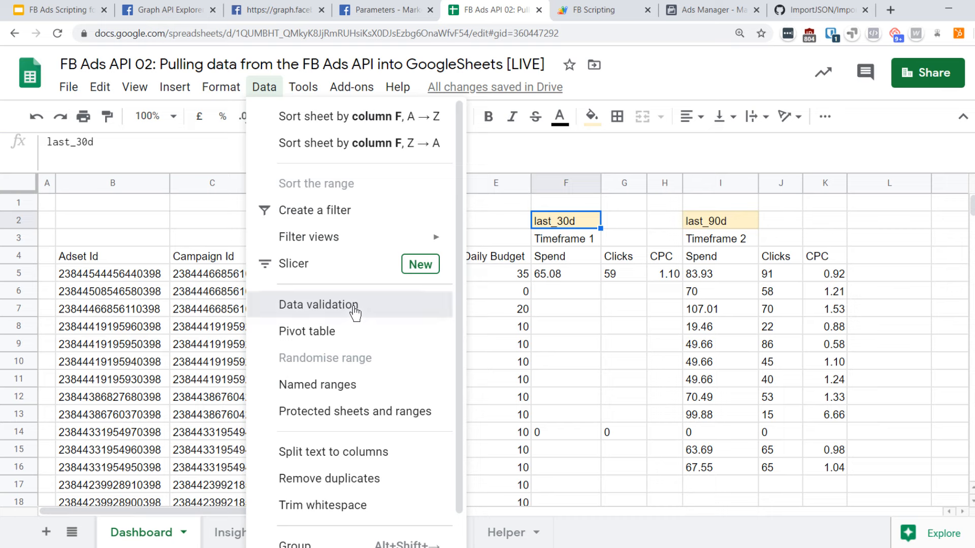
click(353, 313)
click(454, 267)
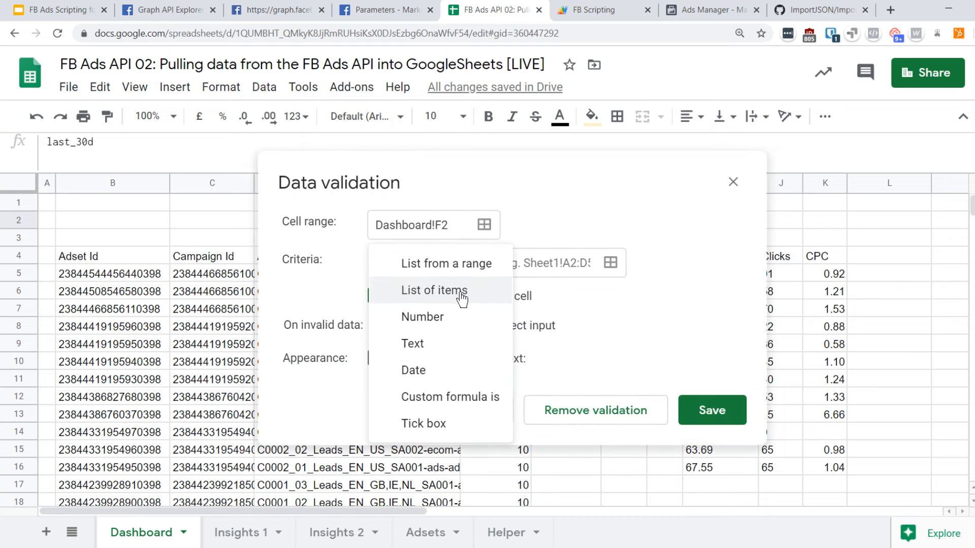
click(458, 287)
click(553, 261)
key(ctrl+v)
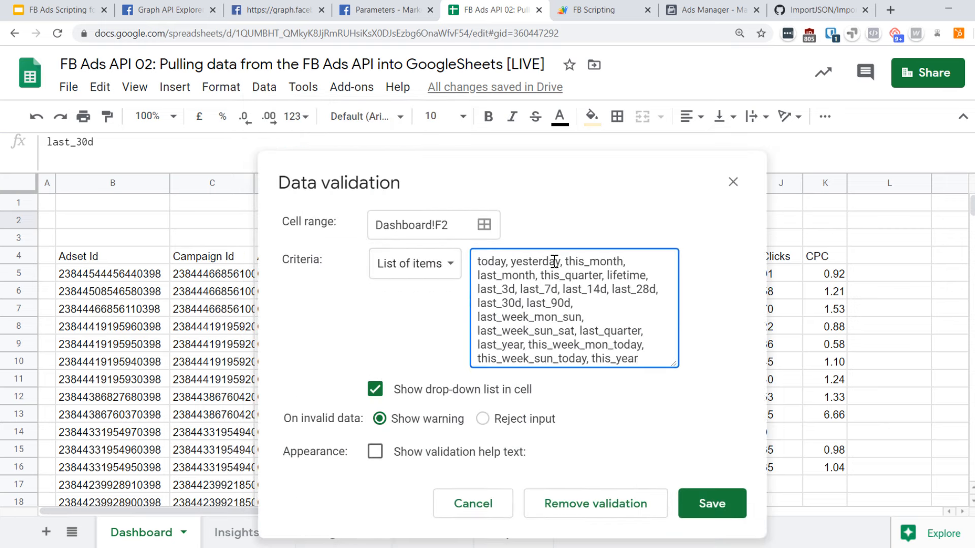
click(731, 508)
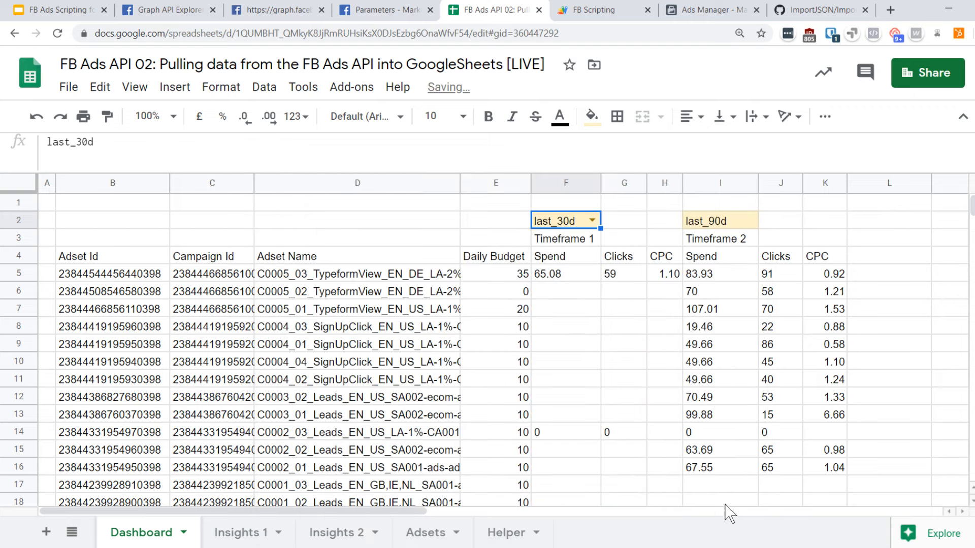
- Try the last_7d and last_30d presets in the Timeframe 1 drop-down in F2
click(679, 308)
click(593, 224)
scroll(592, 358, down, 3)
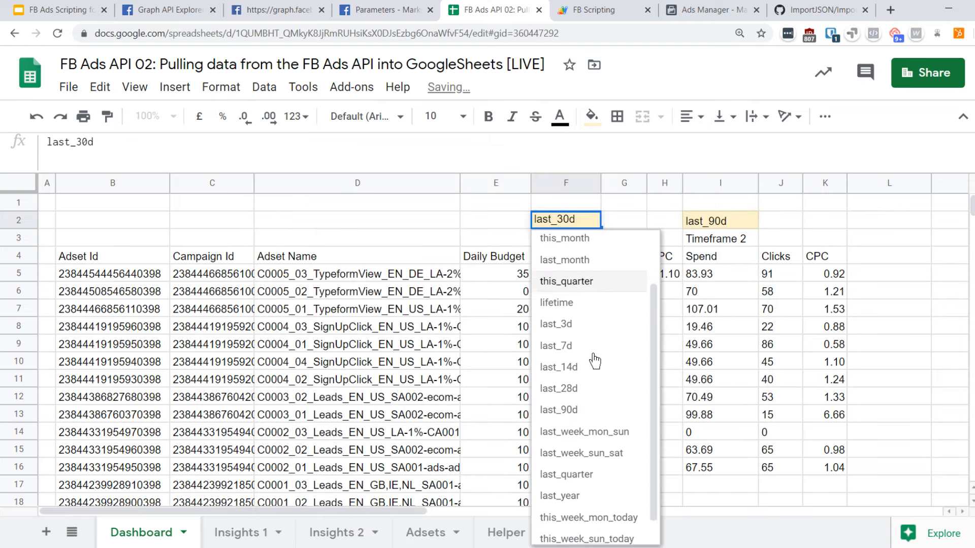
click(584, 319)
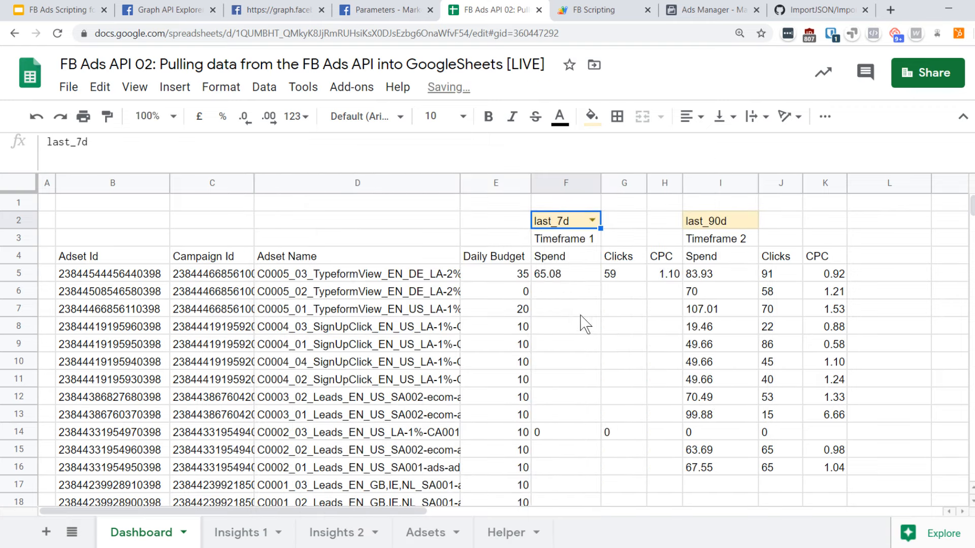
click(593, 223)
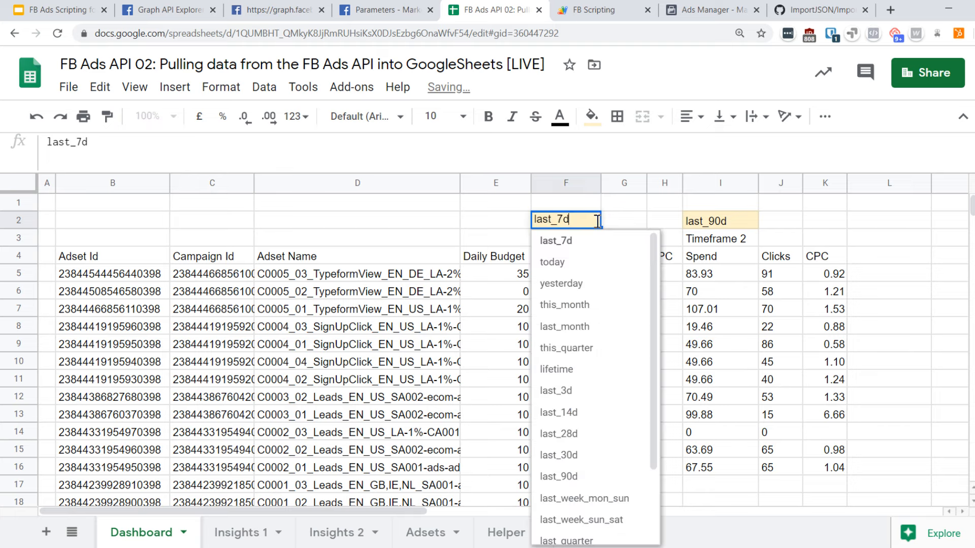
click(596, 457)
- Set the Timeframe 1 date preset in F2 to last_90d
click(593, 222)
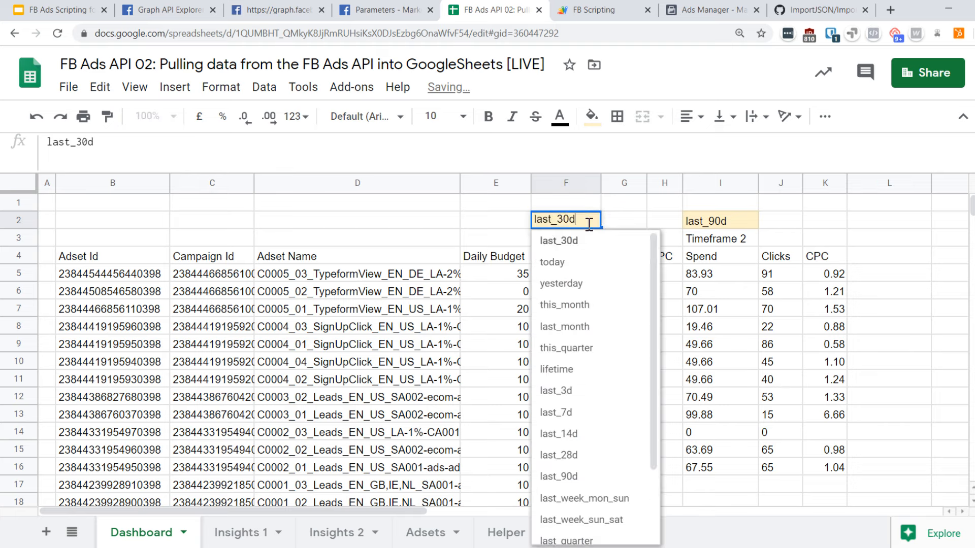
scroll(593, 359, down, 3)
click(602, 410)
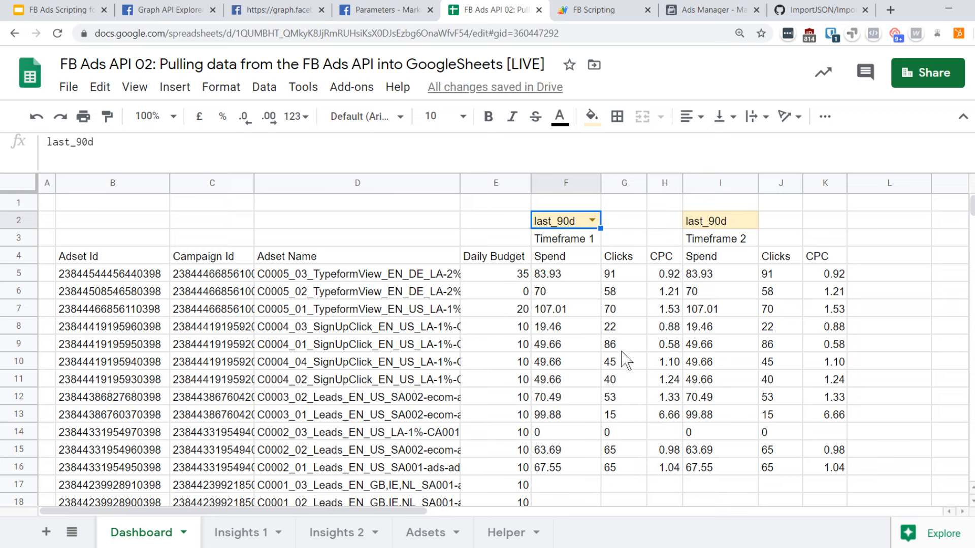
- Copy the F2 date preset cell with its drop-down into I2 for Timeframe 2
click(748, 222)
click(562, 222)
key(ctrl+c)
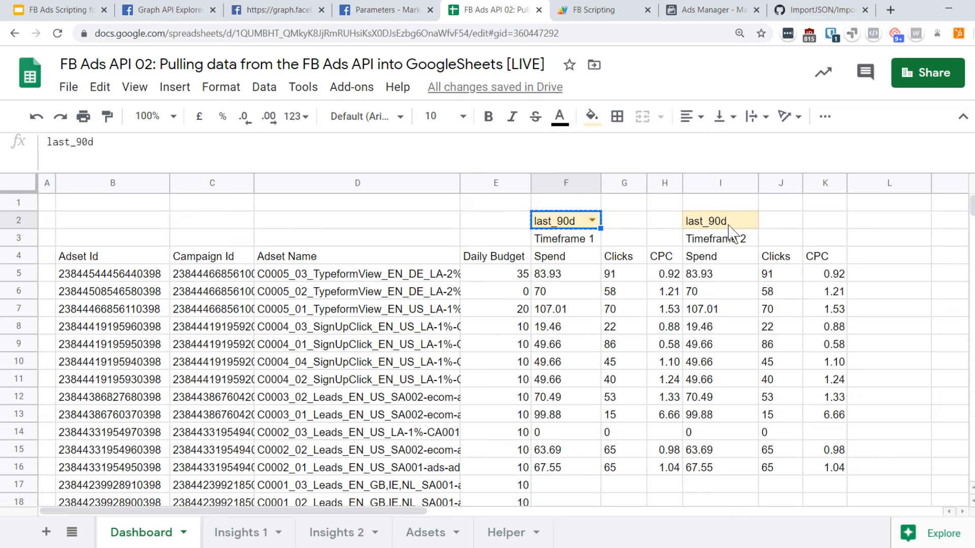
click(728, 225)
key(ctrl+v)
- Set the Timeframe 1 date preset in F2 to last_30d and check the preset drop-down options
click(592, 220)
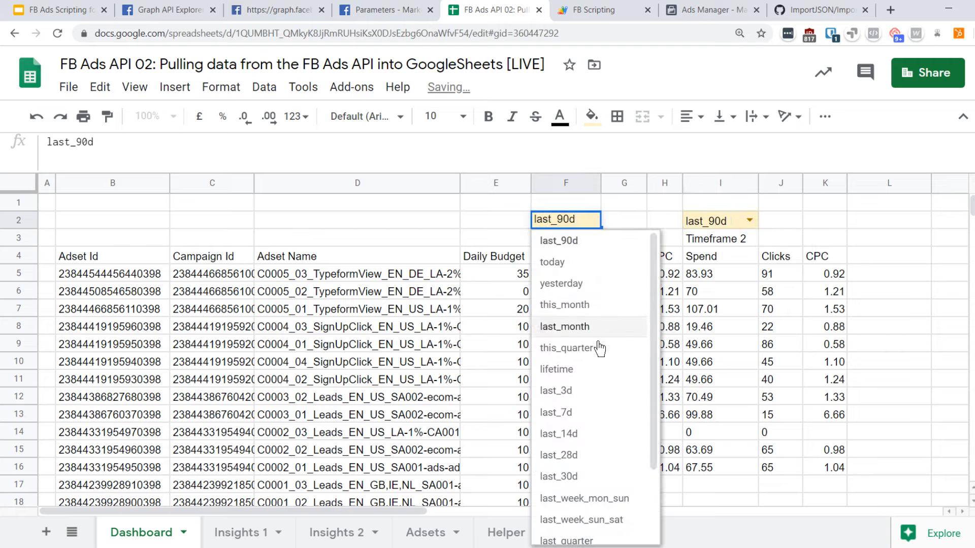
click(594, 477)
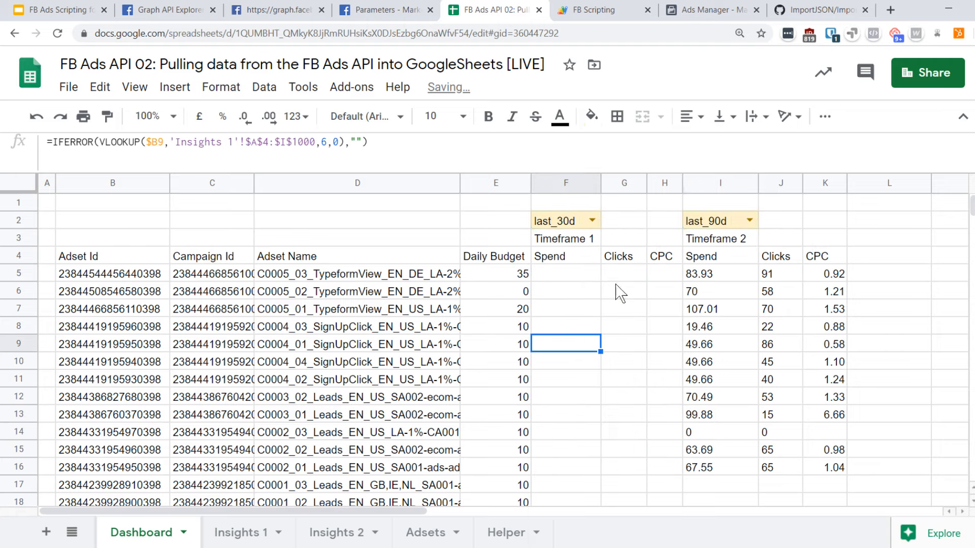
click(749, 220)
click(858, 274)
click(593, 220)
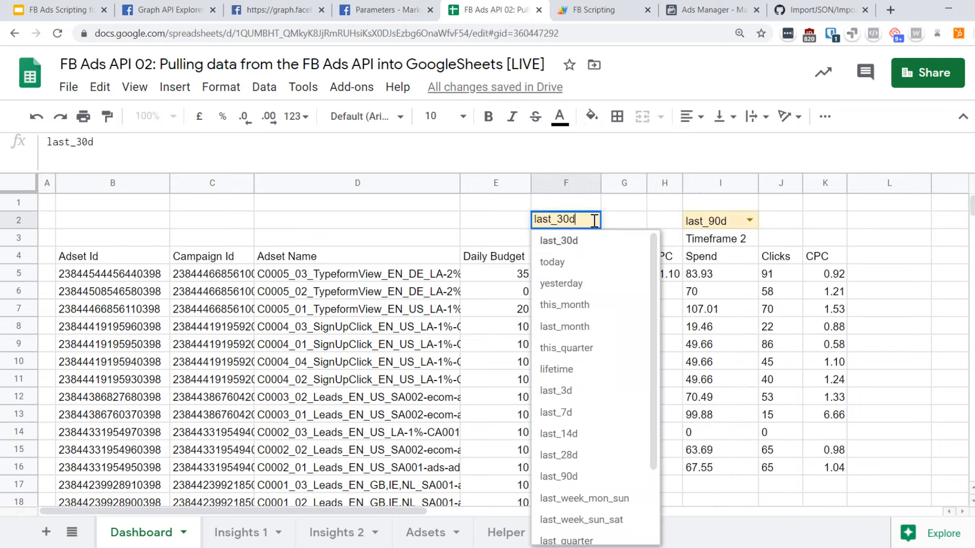
click(658, 206)
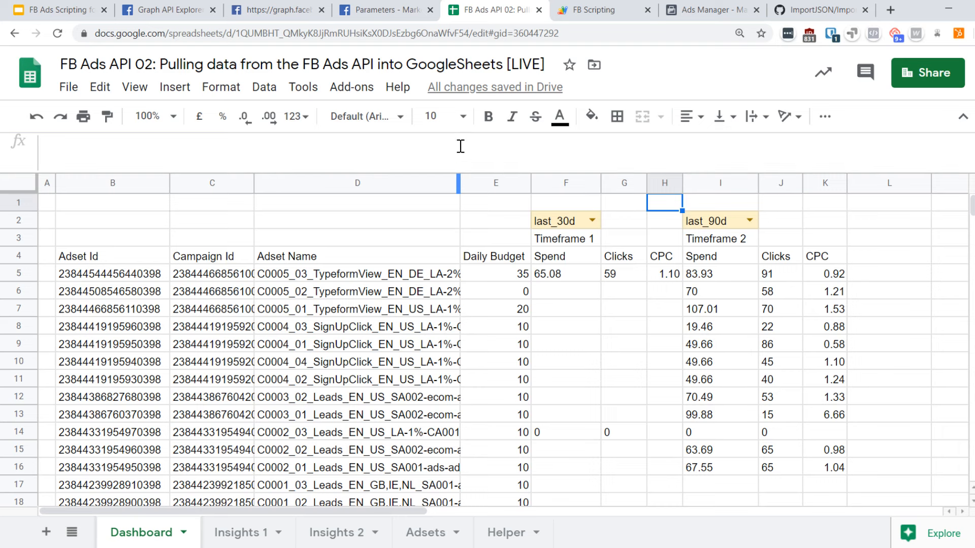
- Reduce the formula bar's height and narrow the Adset Name column
drag(470, 168, 473, 148)
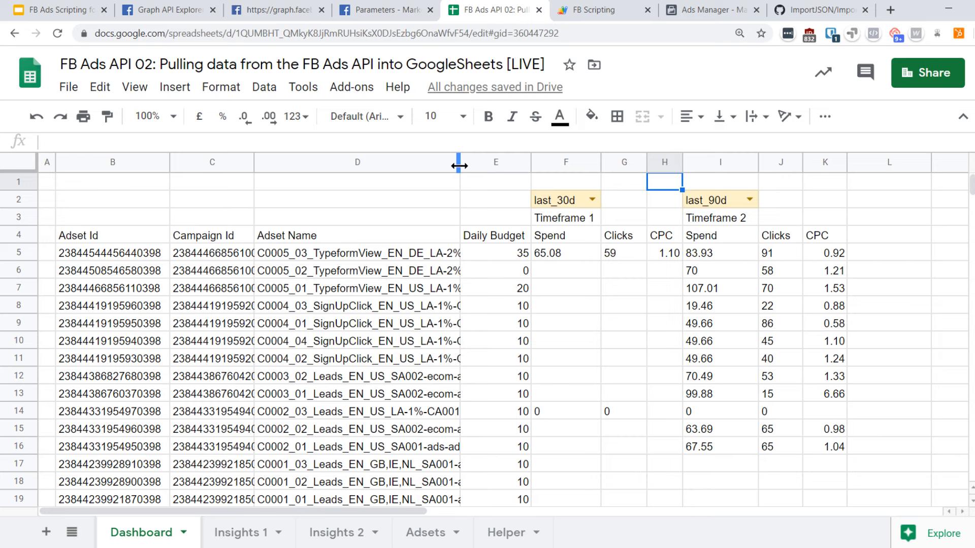
drag(459, 166, 380, 167)
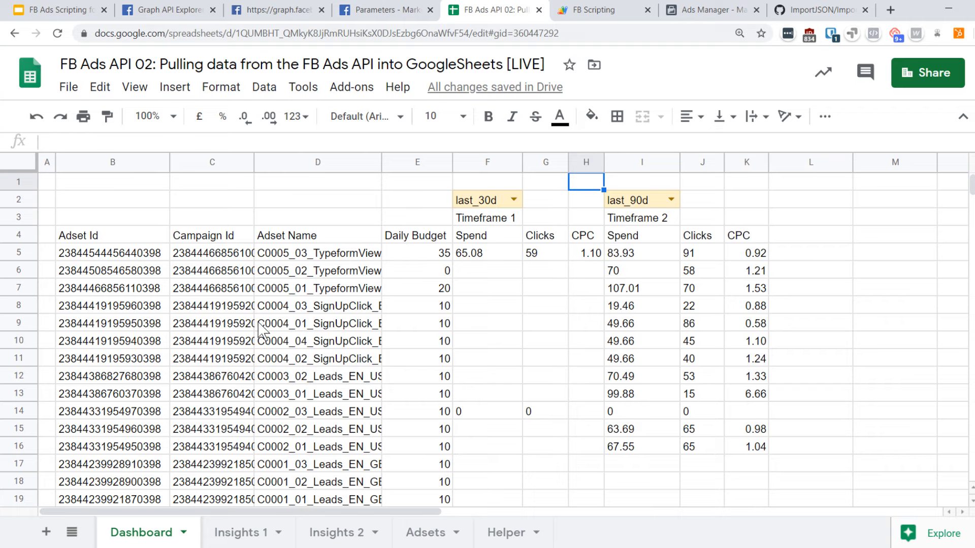
- Review the insights query, its response page and the available request methods in Graph API Explorer, and return to the spreadsheet
click(167, 10)
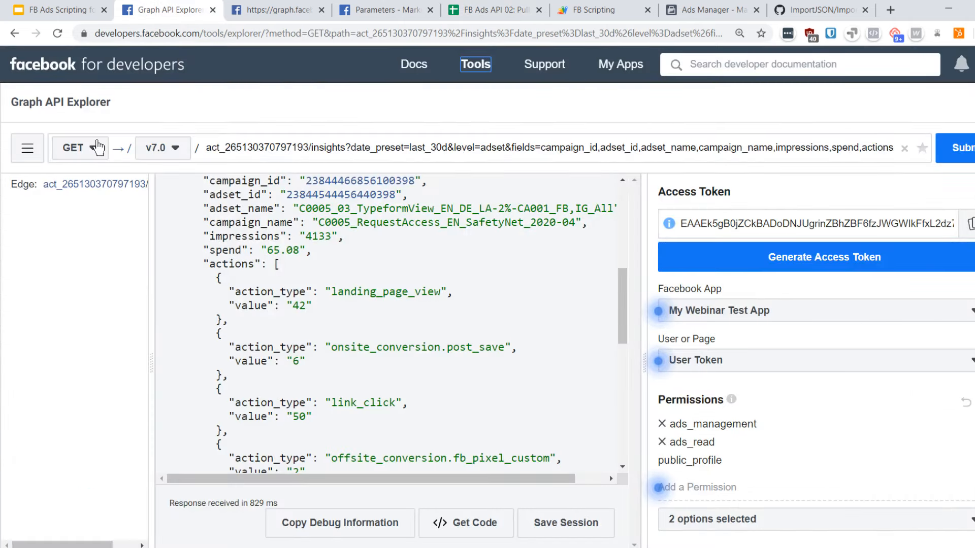
click(268, 15)
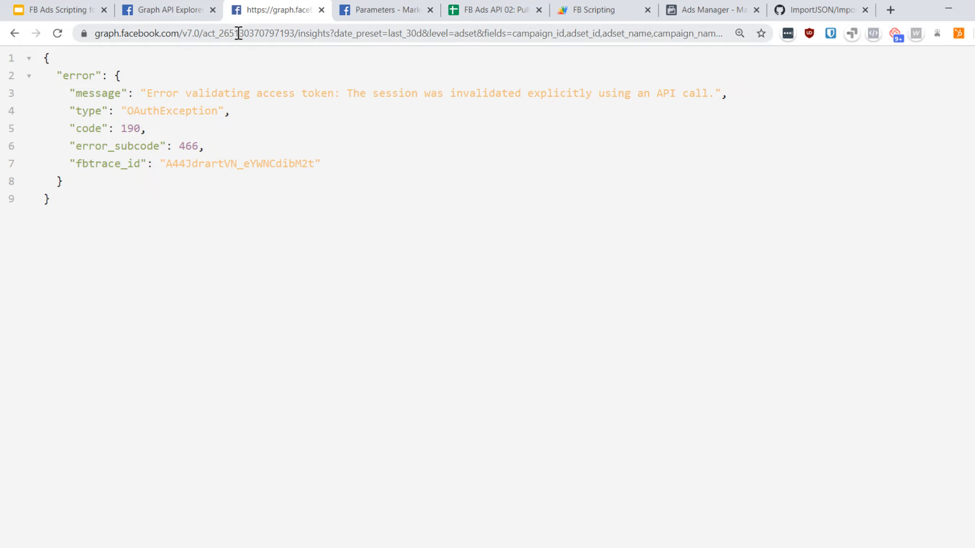
click(193, 12)
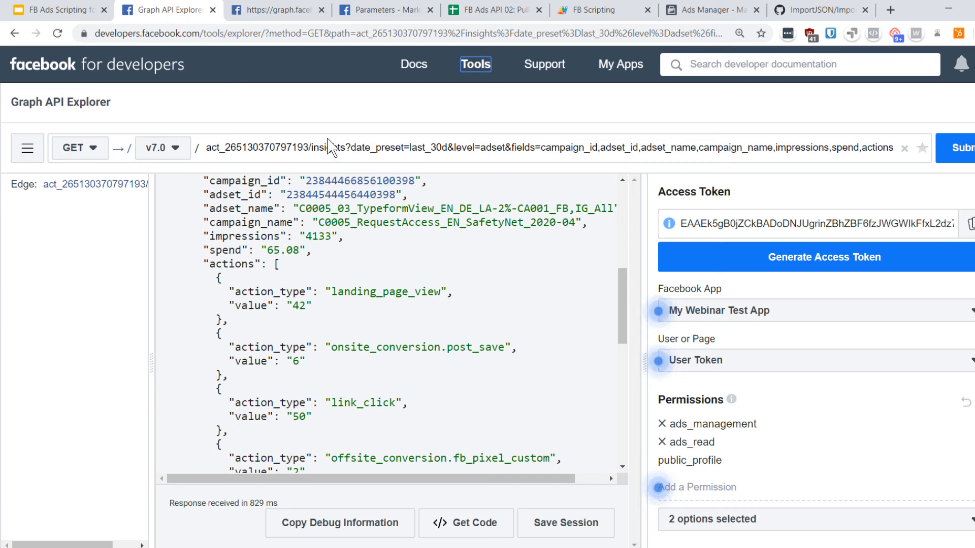
click(94, 148)
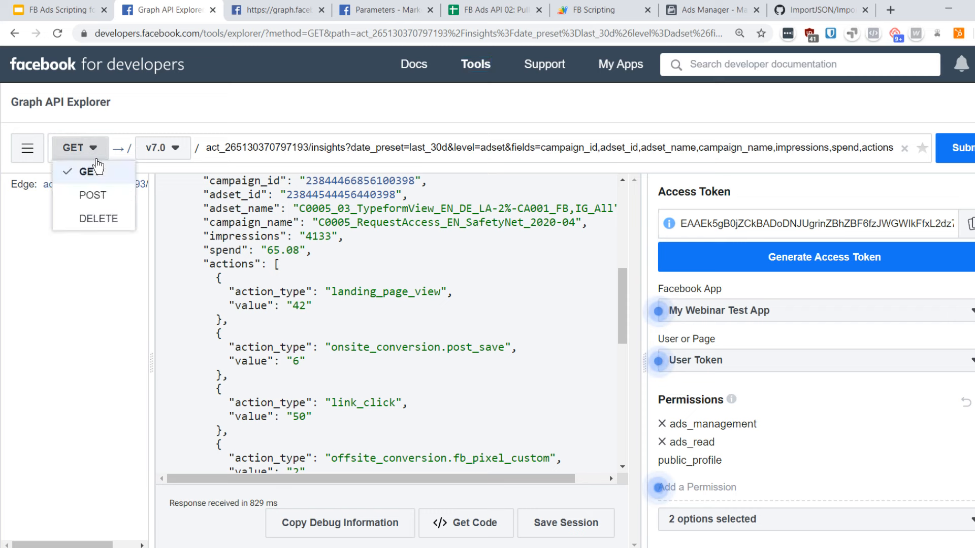
click(96, 337)
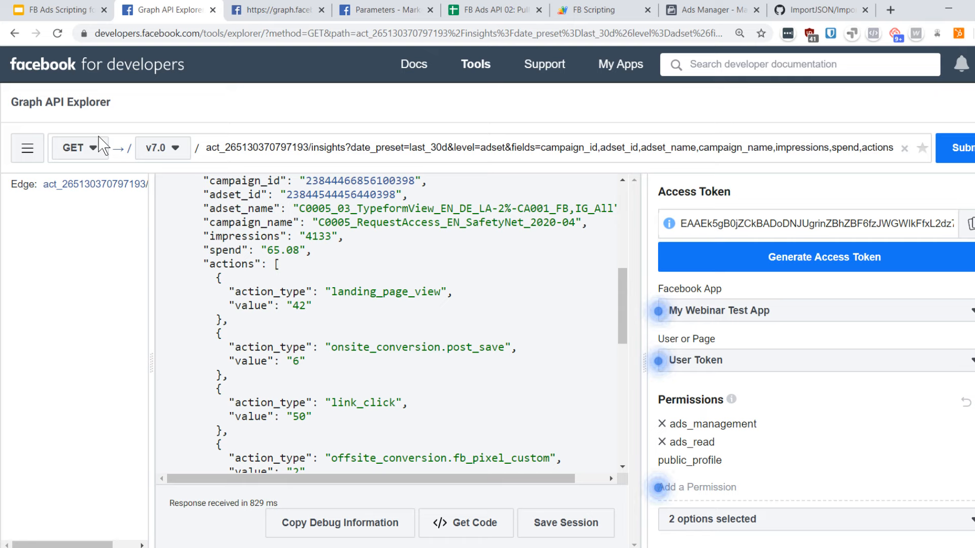
click(76, 147)
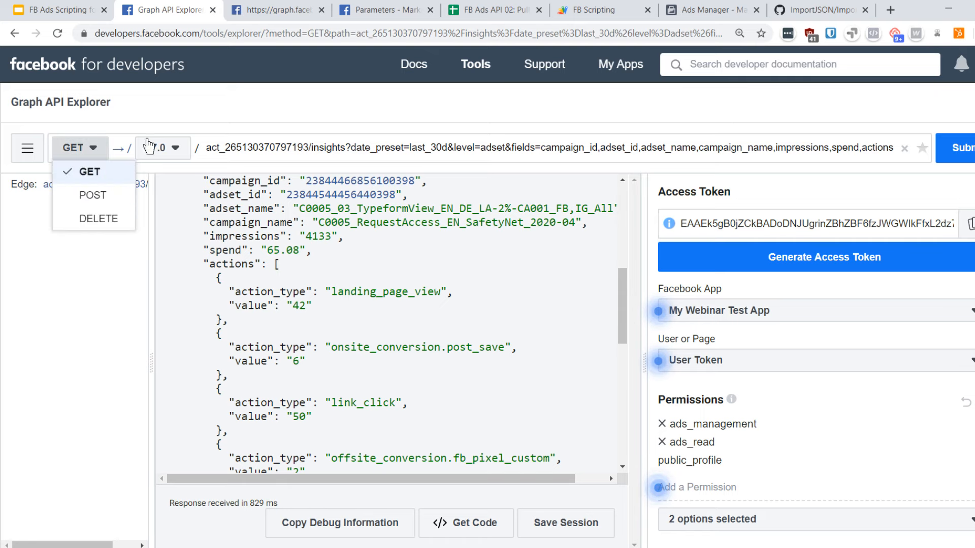
click(508, 8)
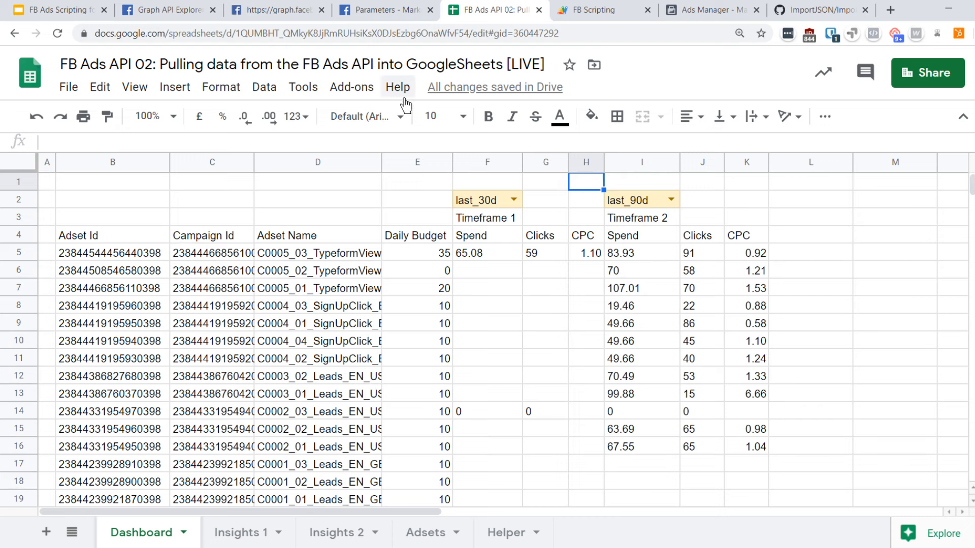
- Narrow empty column L into a spacer and enter the header New Budget in M4
mouse_move(440, 99)
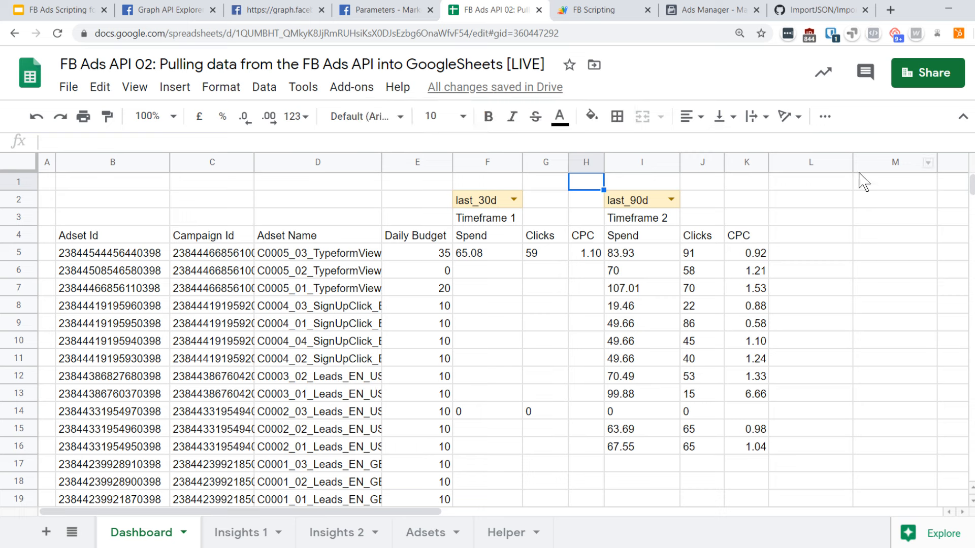
drag(854, 159, 795, 159)
click(831, 257)
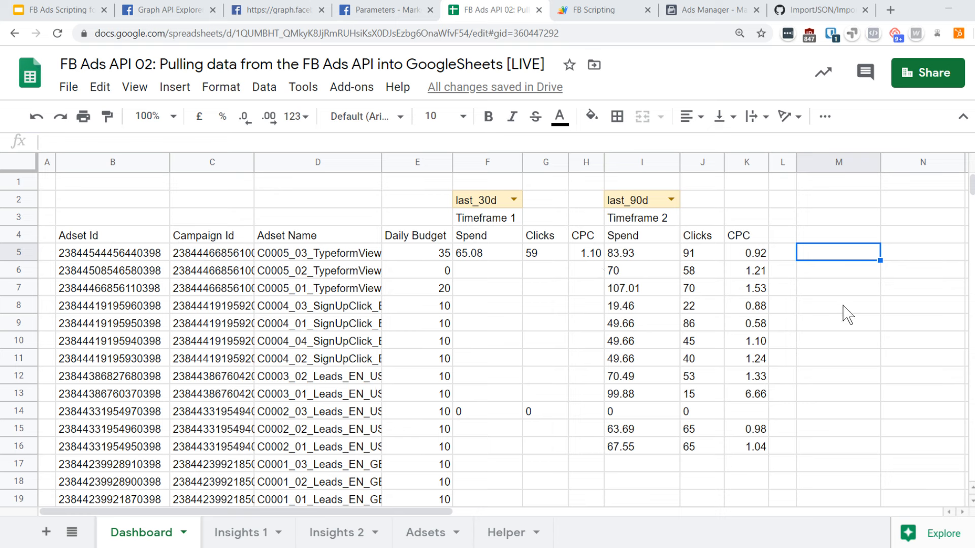
click(812, 236)
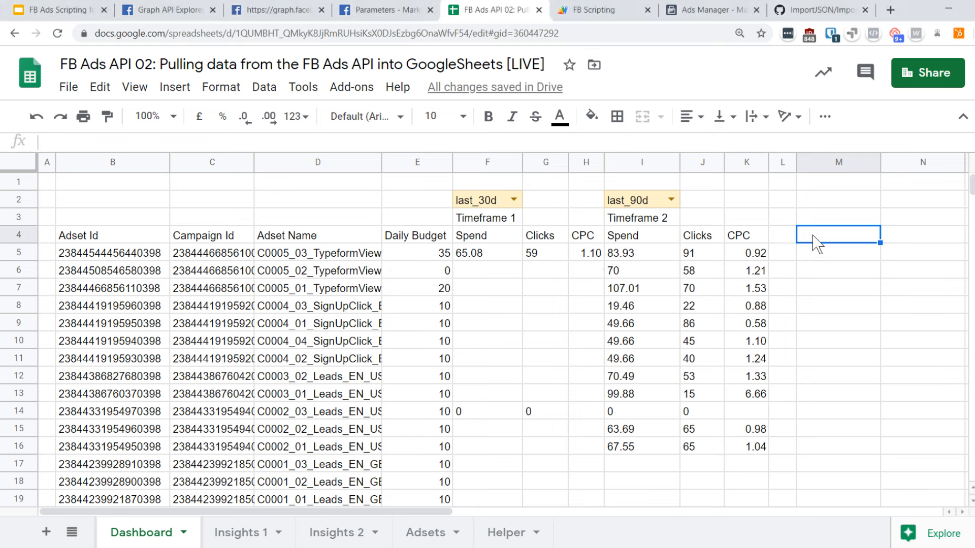
text(New Budget)
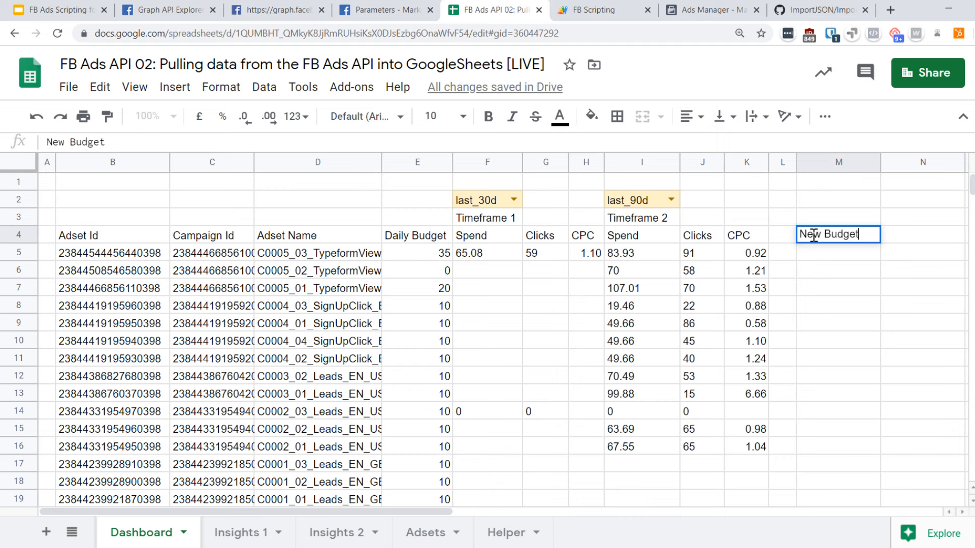
key(Return)
click(814, 236)
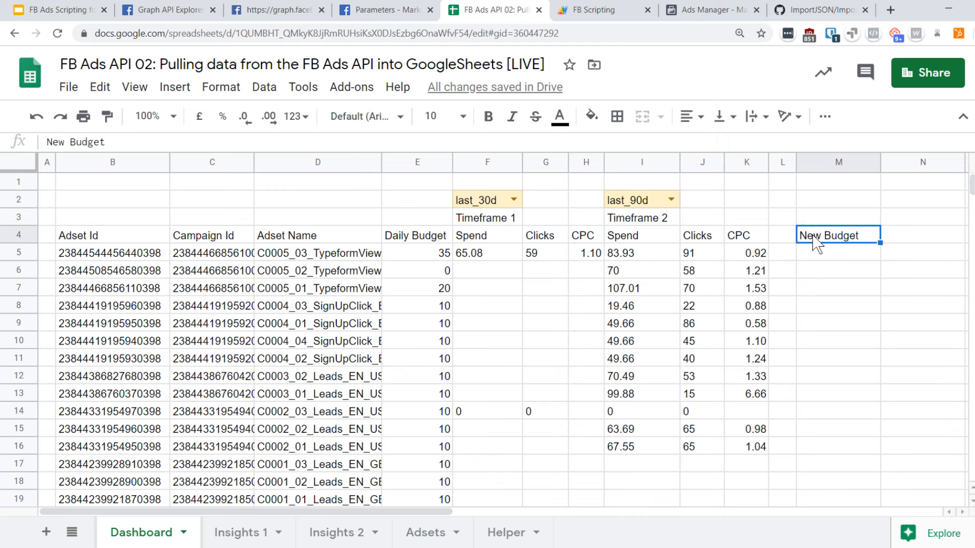
- Fill the New Budget cells M5 to M21 with light yellow
click(844, 257)
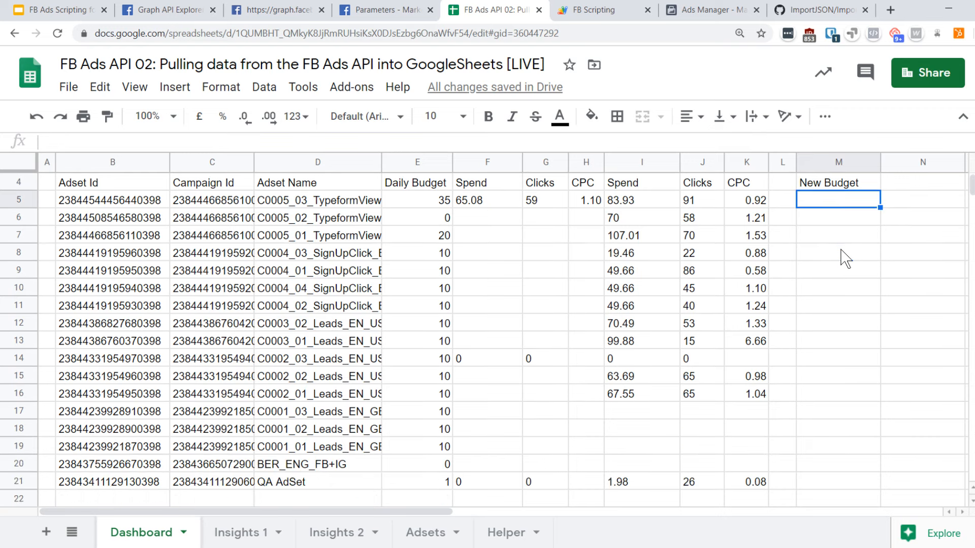
shift+click(839, 486)
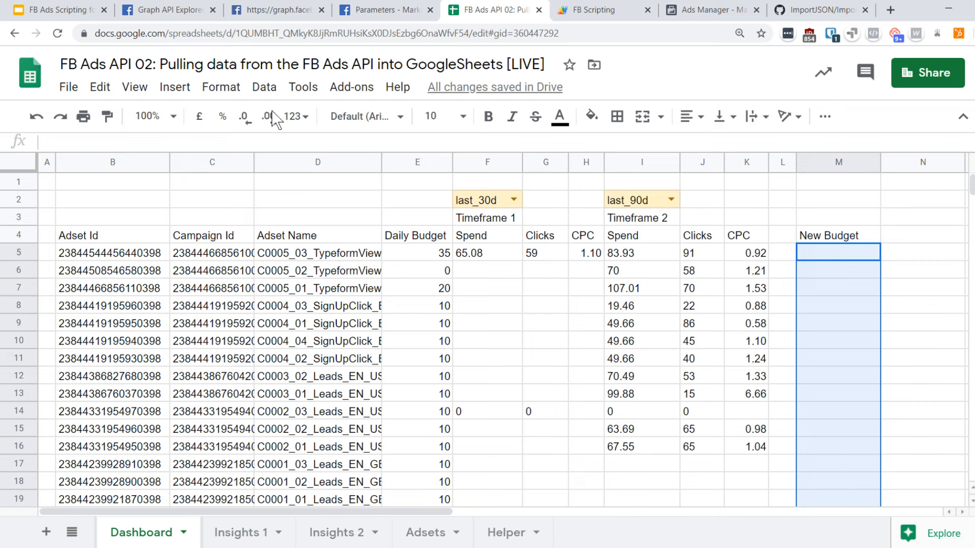
click(592, 116)
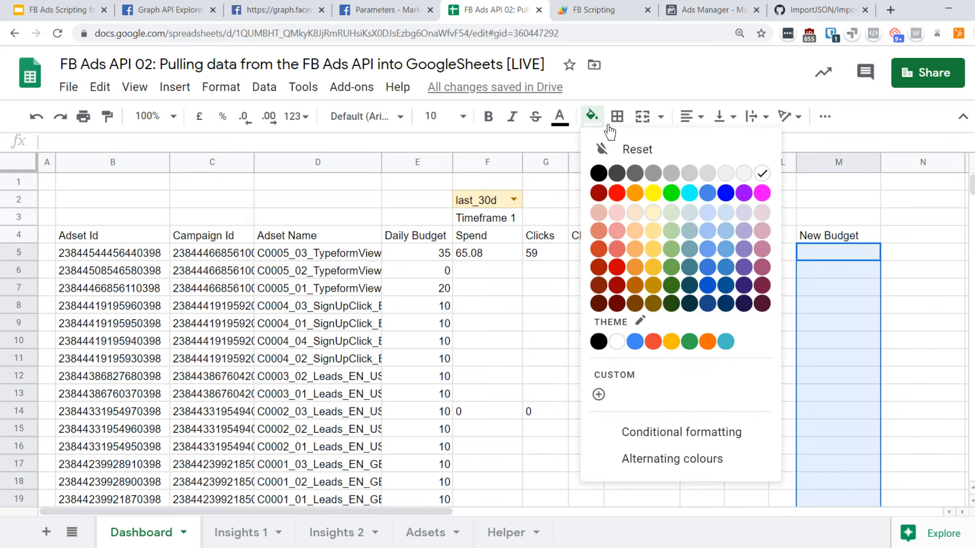
click(654, 214)
click(815, 328)
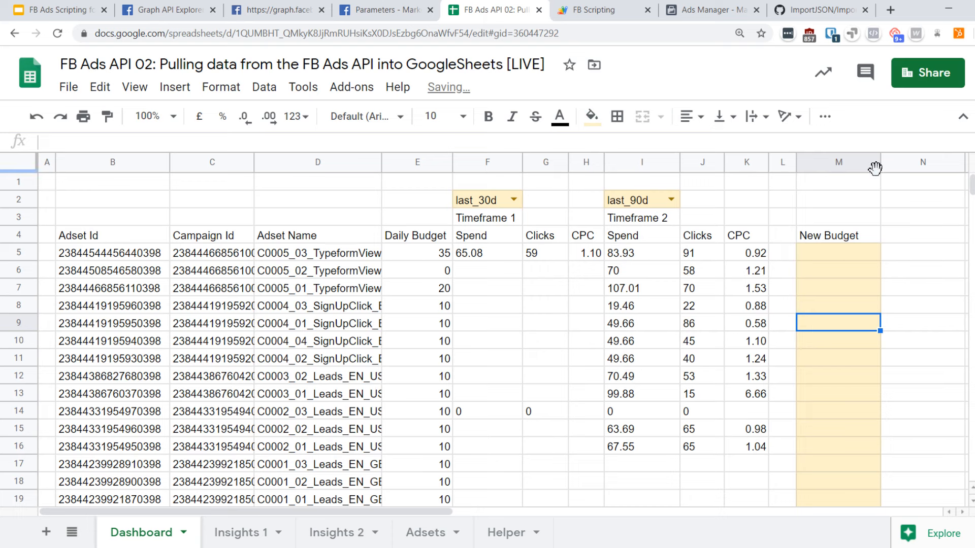
- Slightly narrow the New Budget column and check the formulas behind the Adset Id and Campaign Id columns
drag(881, 163, 873, 162)
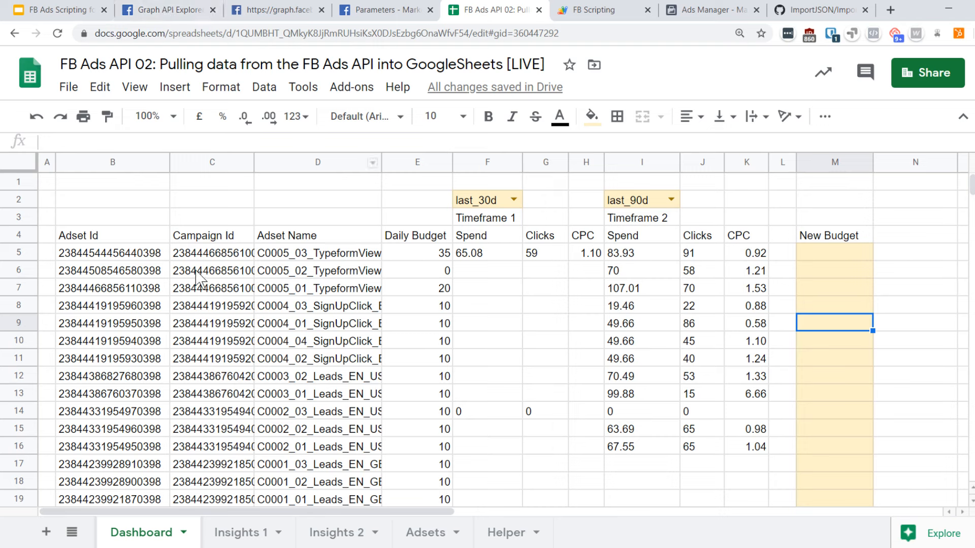
click(198, 256)
click(147, 258)
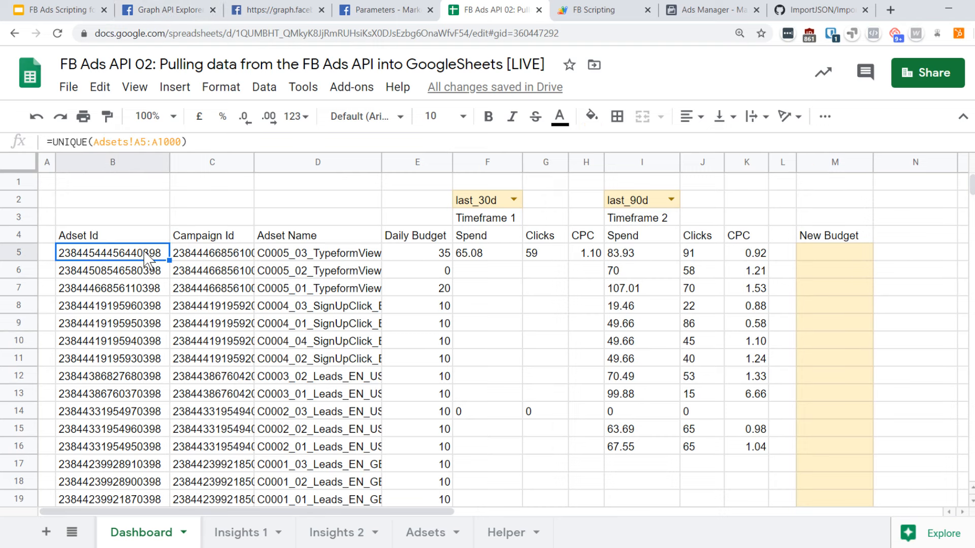
key(Down)
key(Down)
key(Down)
key(Down)
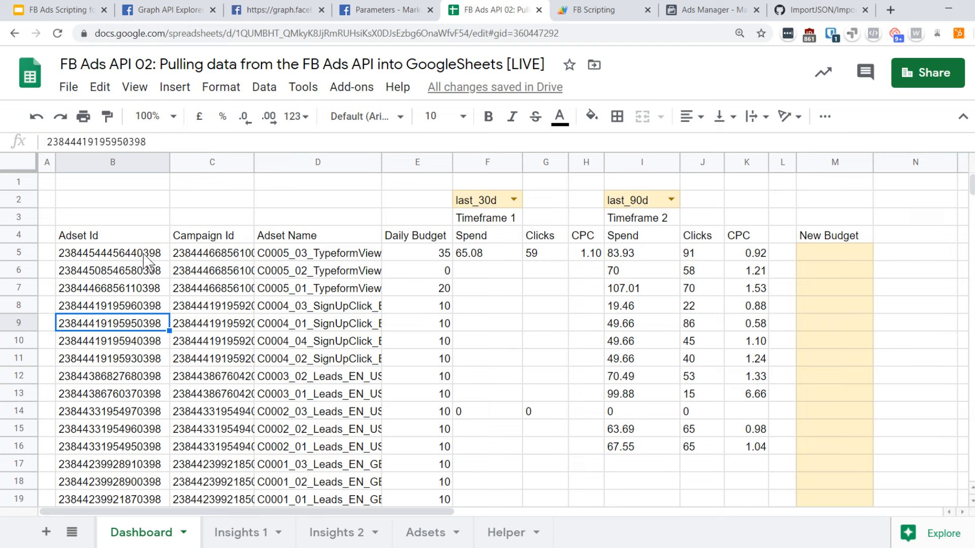
key(Up)
key(Up)
key(Up)
key(Up)
key(Right)
key(Down)
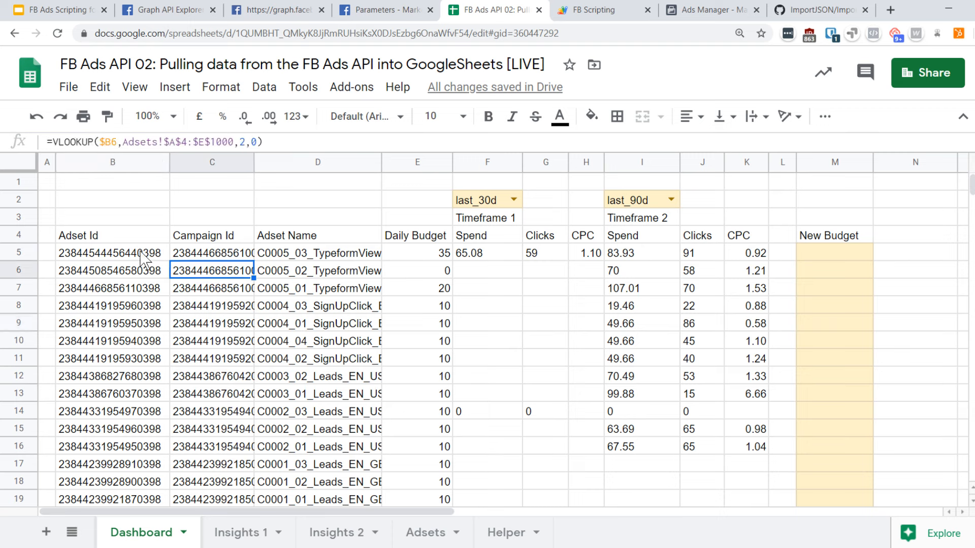
- Copy the first adset's ID from B5 and submit it as a GET request in Graph API Explorer
click(143, 254)
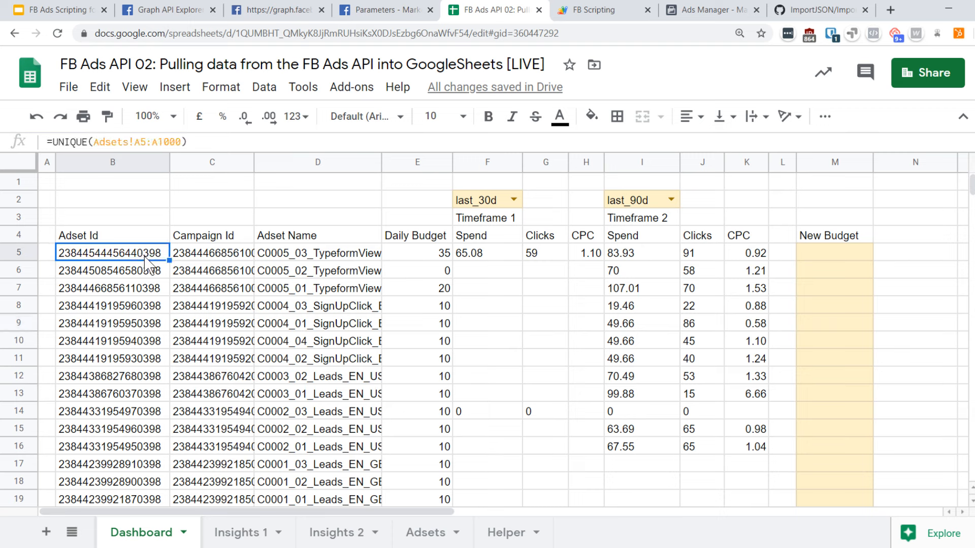
click(191, 9)
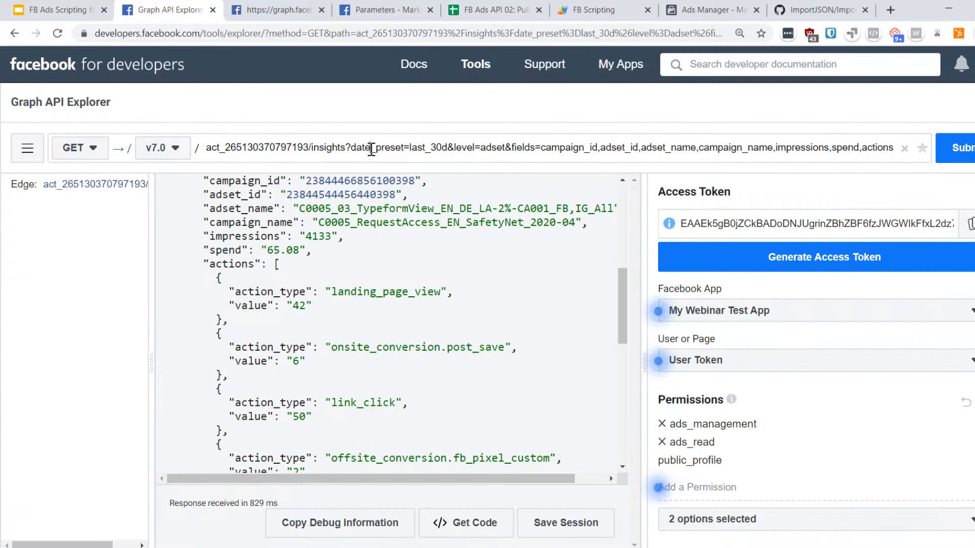
key(ctrl+a)
key(ctrl+v)
key(Return)
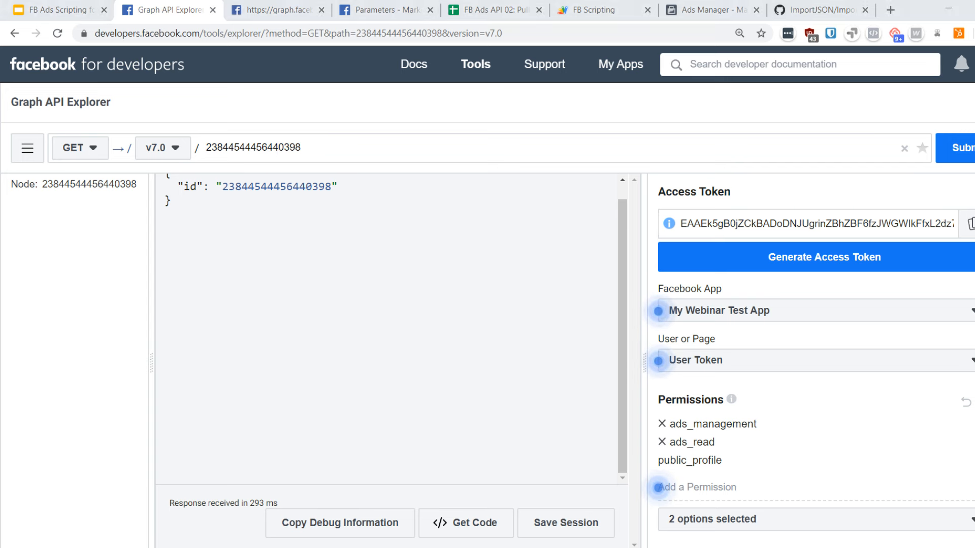
- Extend the adset request with ?fields=daily_budget and submit it
click(345, 152)
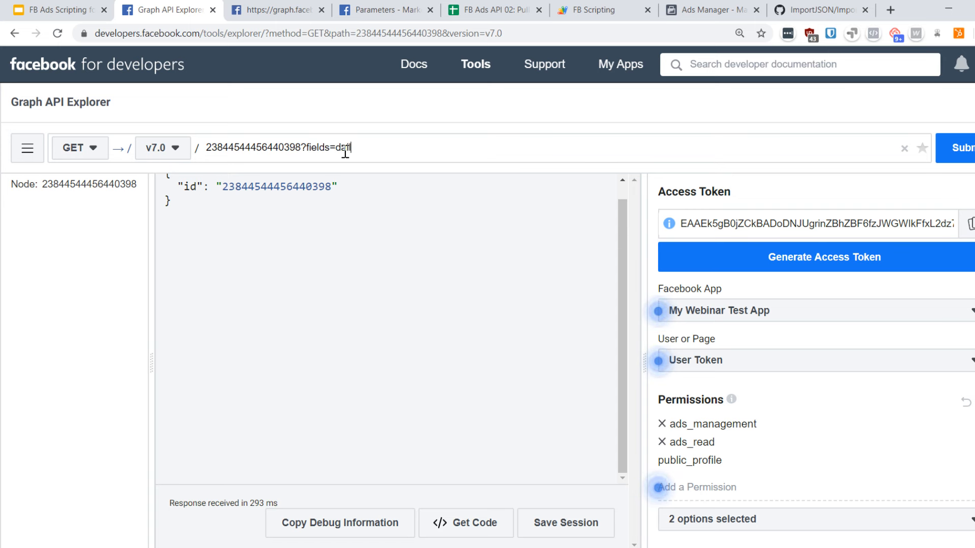
text(?fields=daily_budget)
key(Return)
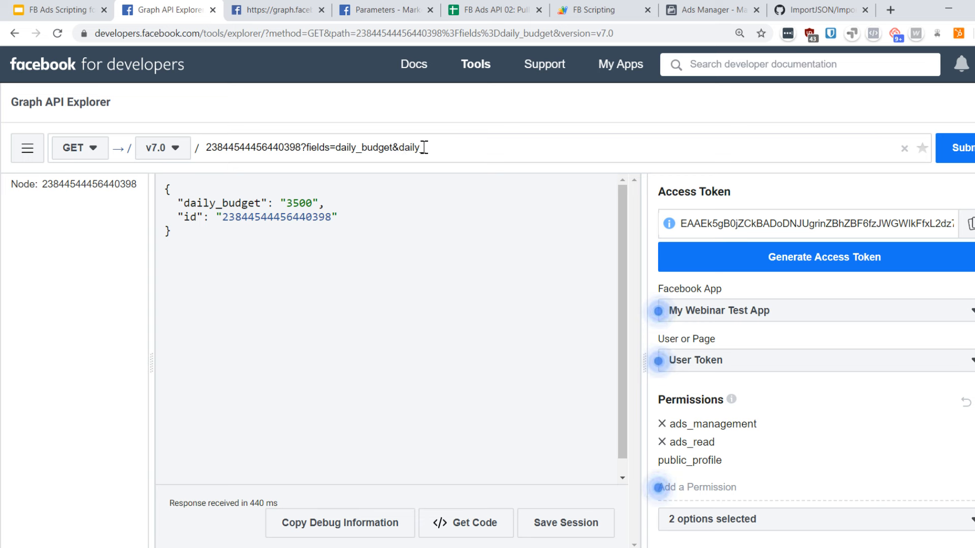
- Append &daily_budget=3400 to the adset request and submit it with the POST method
text(&daily_budget=3400)
key(Return)
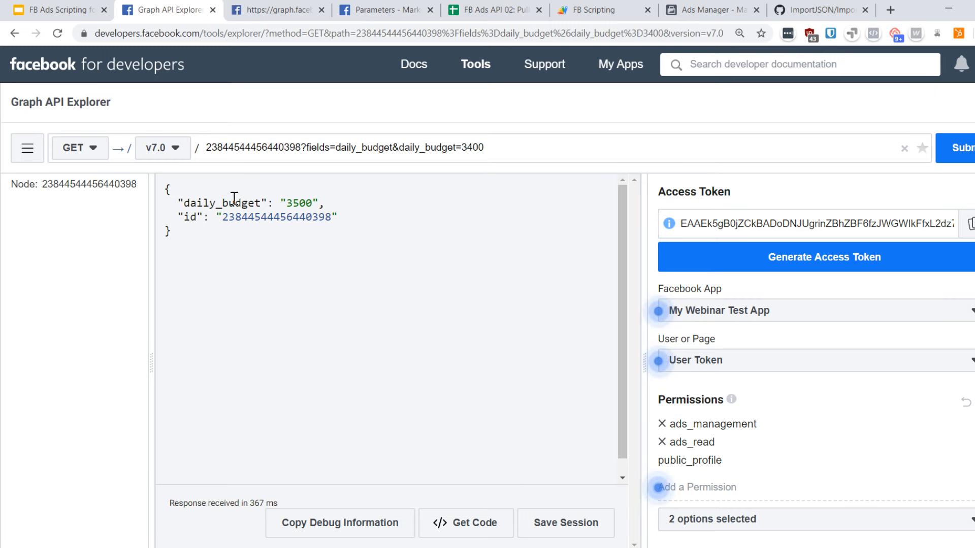
click(94, 148)
click(91, 192)
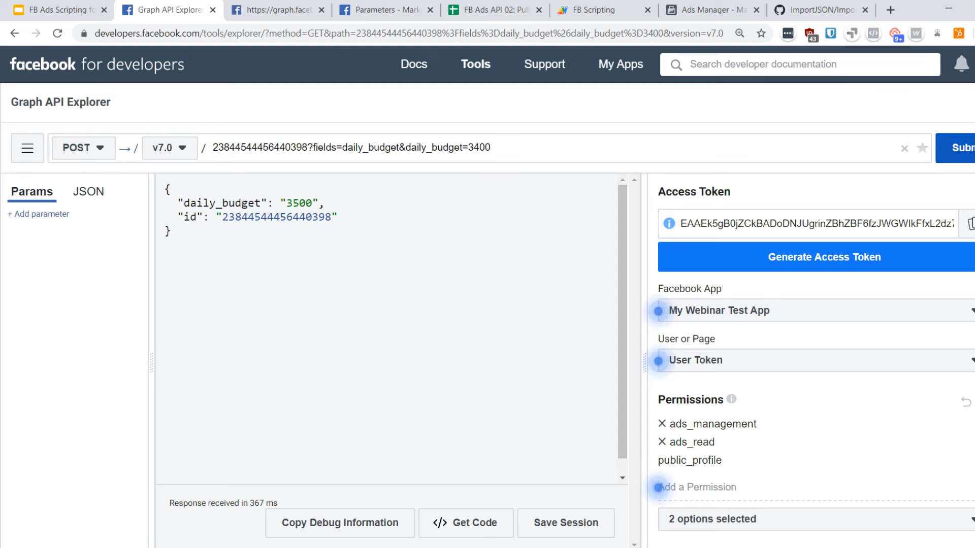
key(Return)
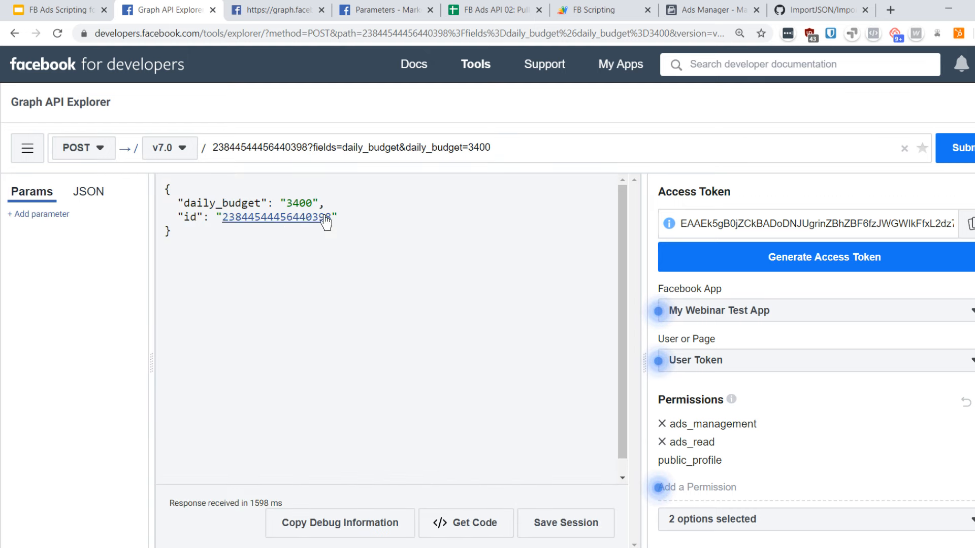
drag(341, 199, 245, 197)
click(331, 187)
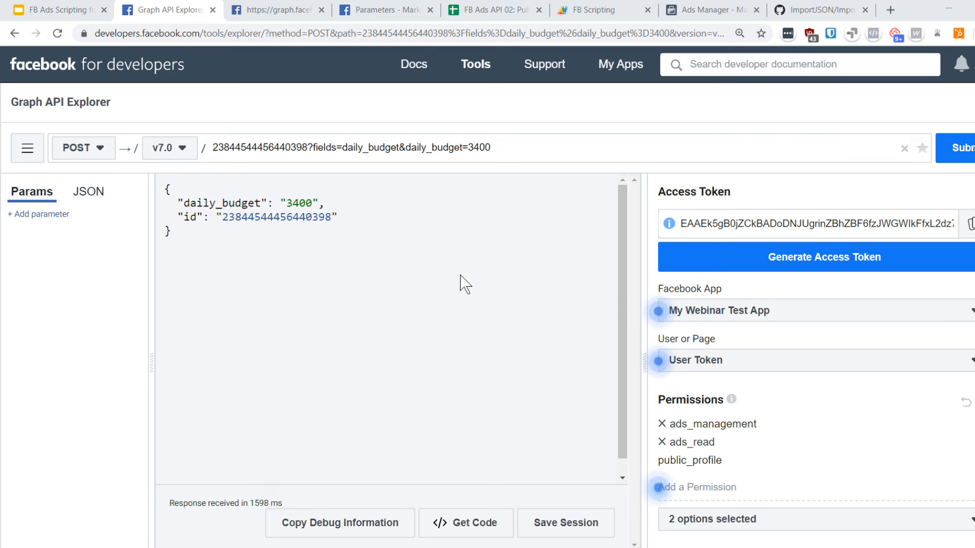
- Copy the whole budget update query, switch to the spreadsheet and enter 35 as the new budget in M5
click(504, 149)
drag(504, 149, 211, 148)
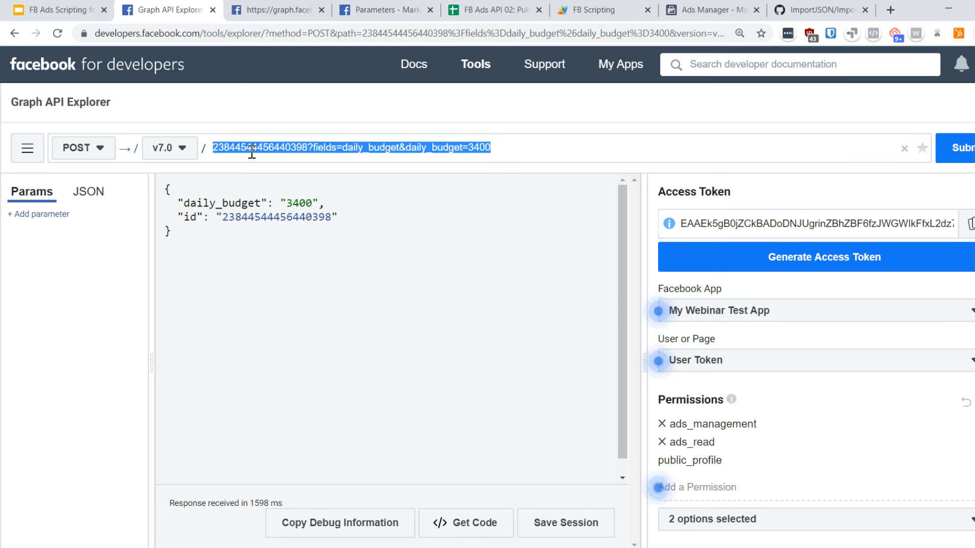
click(498, 12)
click(868, 252)
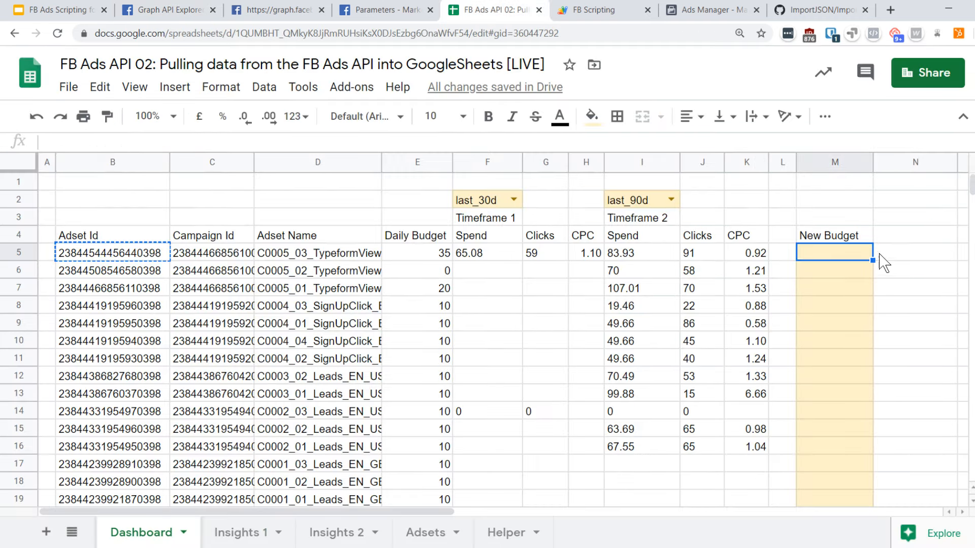
double_click(857, 254)
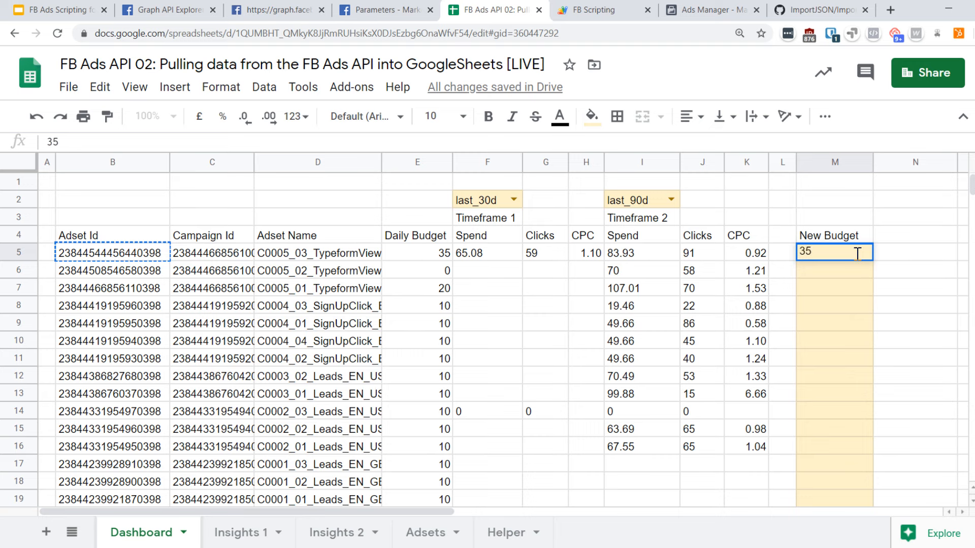
text(35)
key(Return)
- Enter the header Link in N4 beside New Budget
drag(401, 512, 491, 513)
click(774, 239)
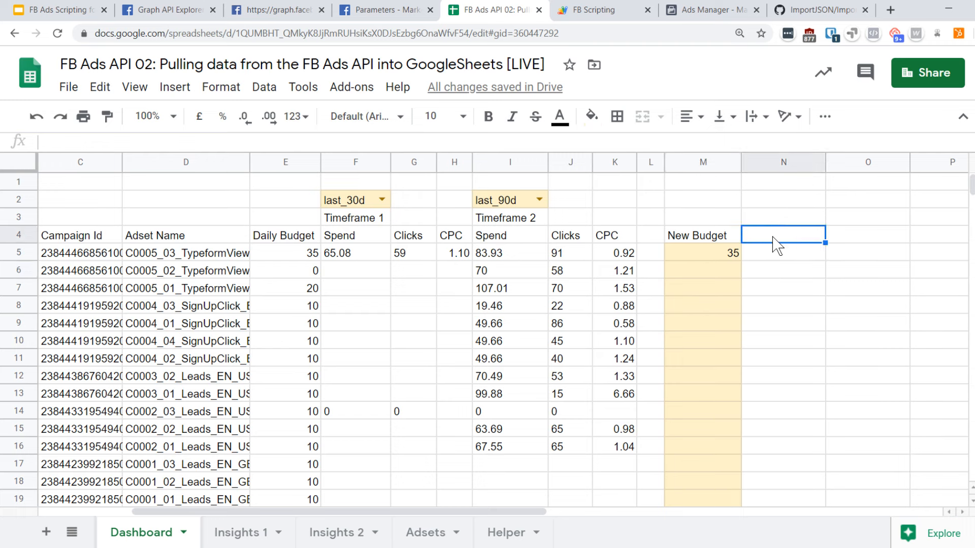
text(Link)
key(Return)
click(775, 242)
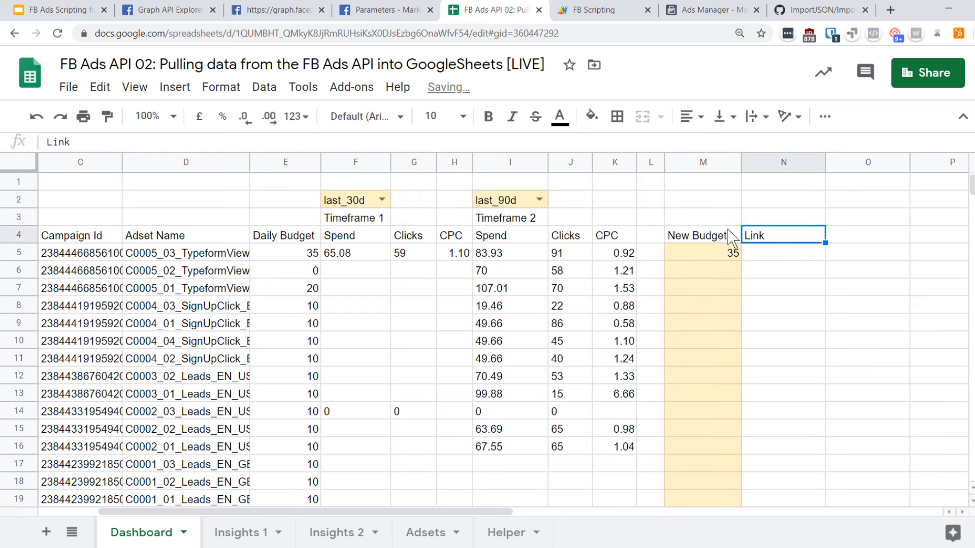
click(793, 260)
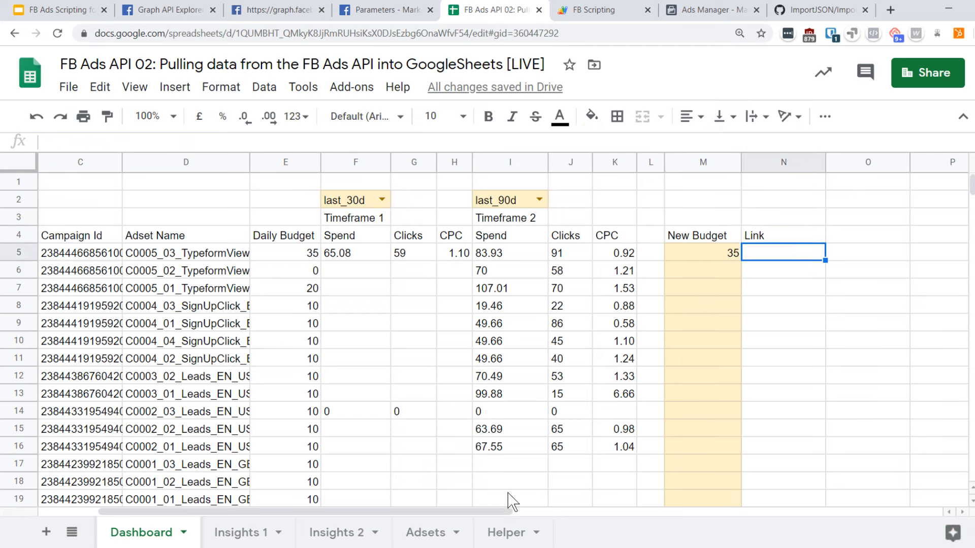
drag(500, 512, 544, 512)
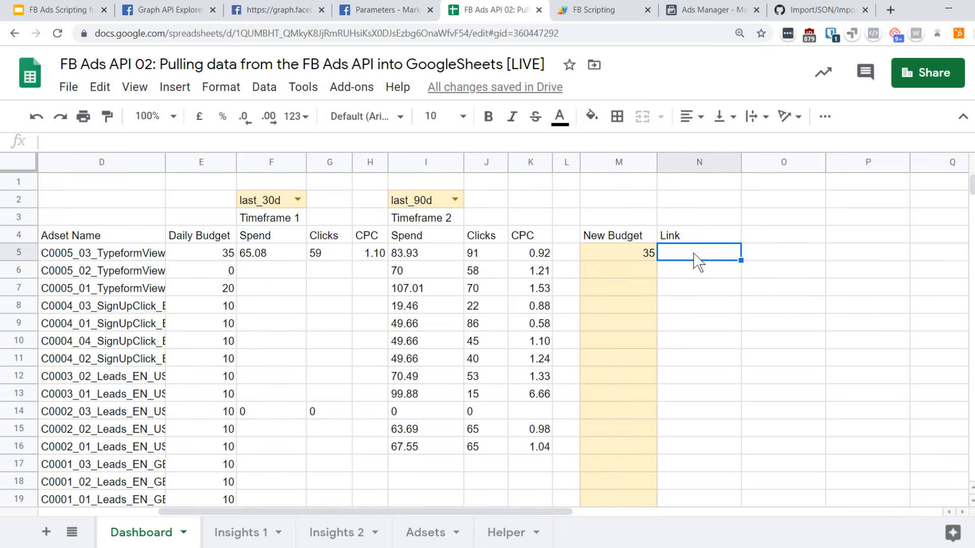
click(278, 142)
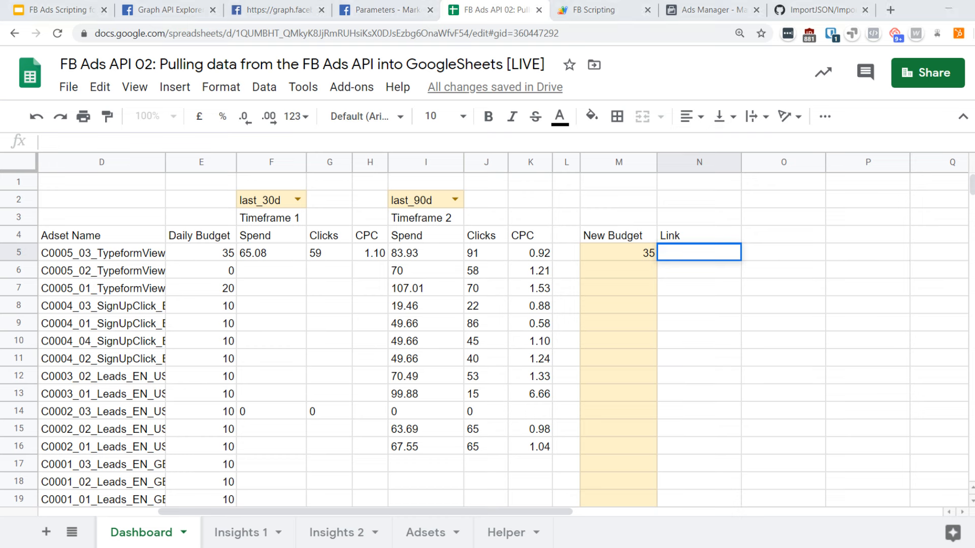
click(708, 252)
text(=IF)
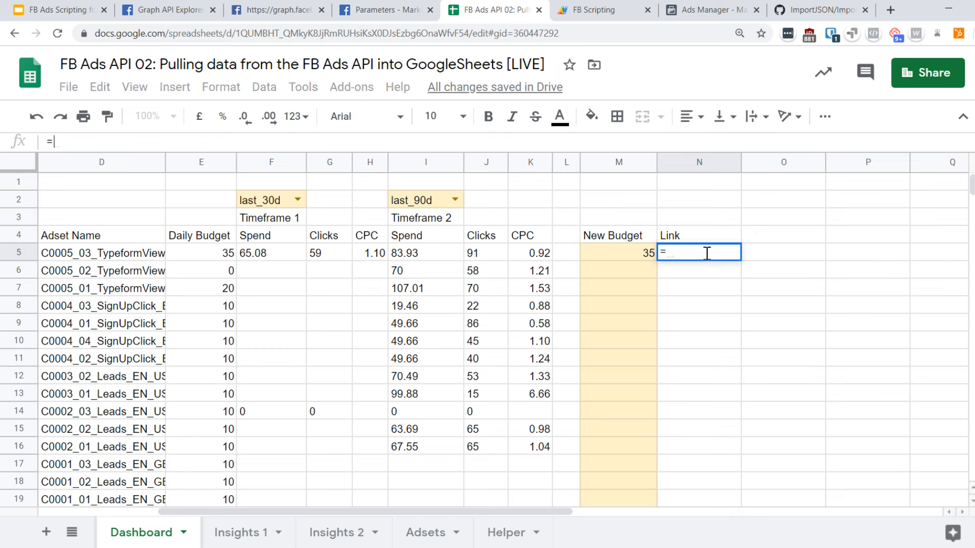
key(BackSpace)
key(BackSpace)
text(HYPERLINK()
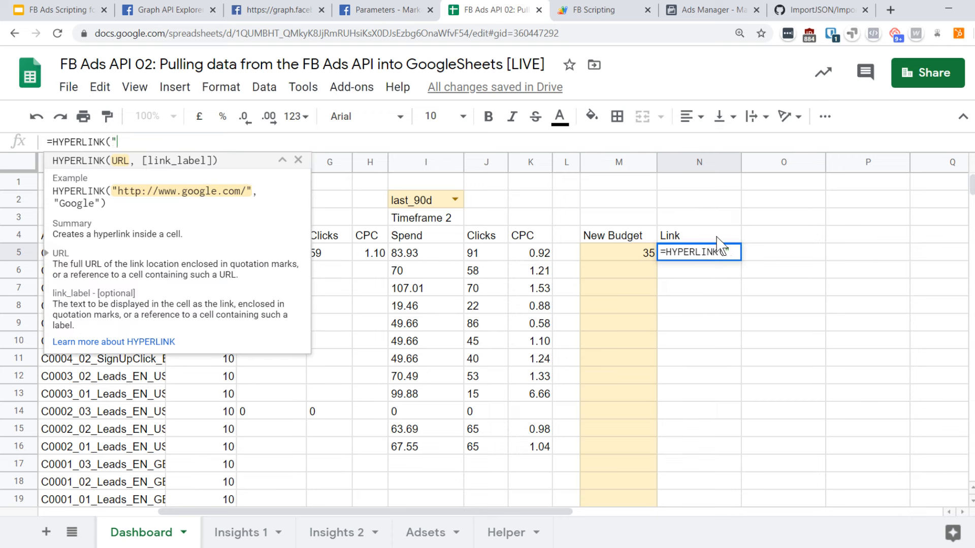
text("https)
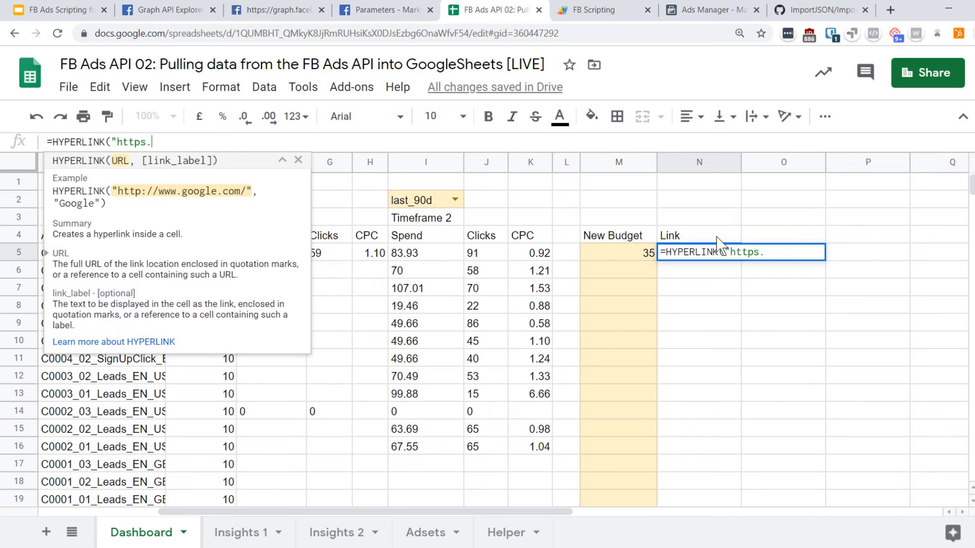
text(.//fraph)
key(BackSpace)
key(BackSpace)
key(BackSpace)
key(BackSpace)
key(BackSpace)
key(BackSpace)
text(graph.facebook.)
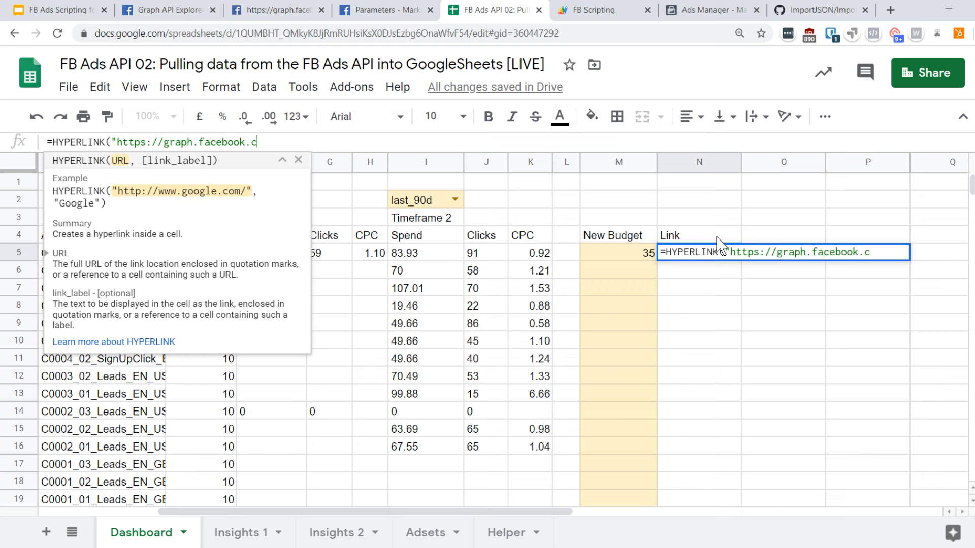
text(com/v7.0/)
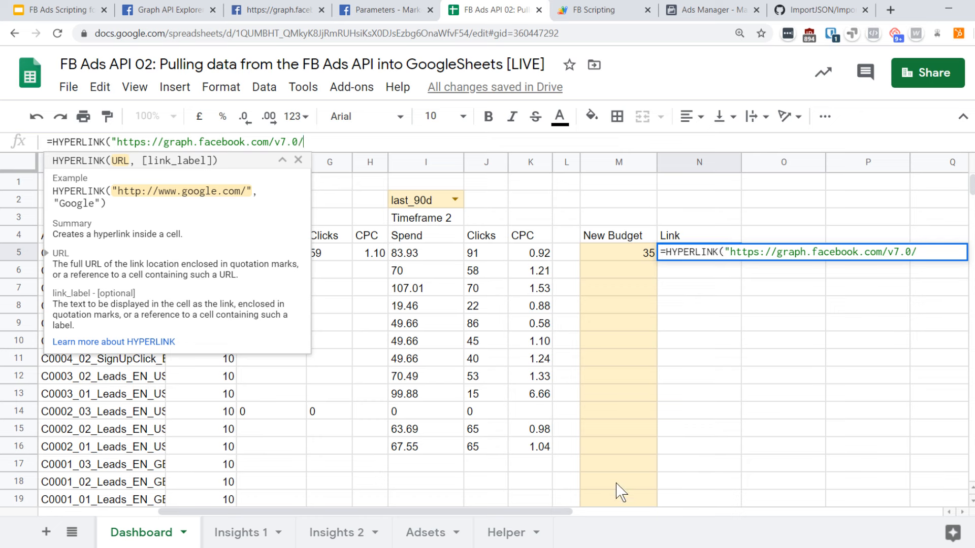
- Close the base URL string and concatenate the adset ID reference B5 in the HYPERLINK formula
drag(515, 511, 283, 541)
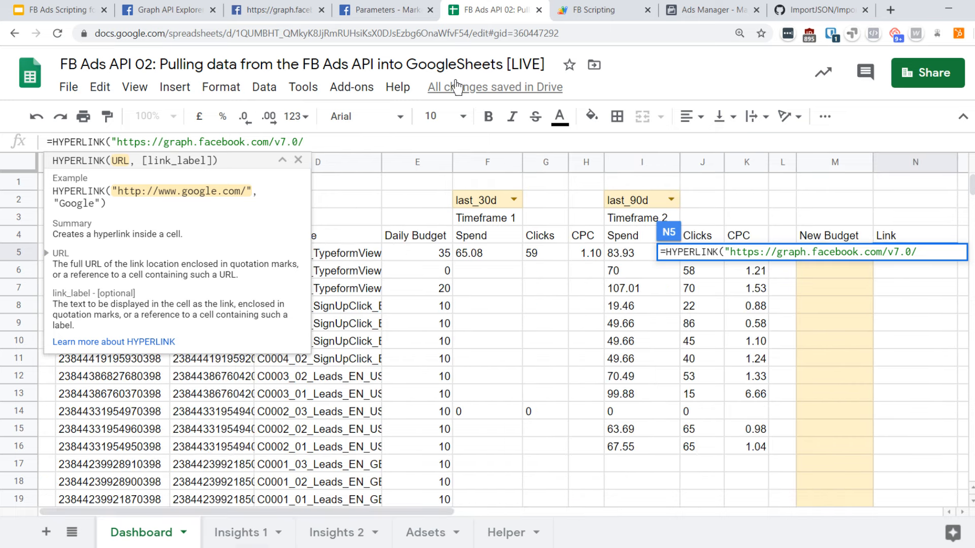
text("&)
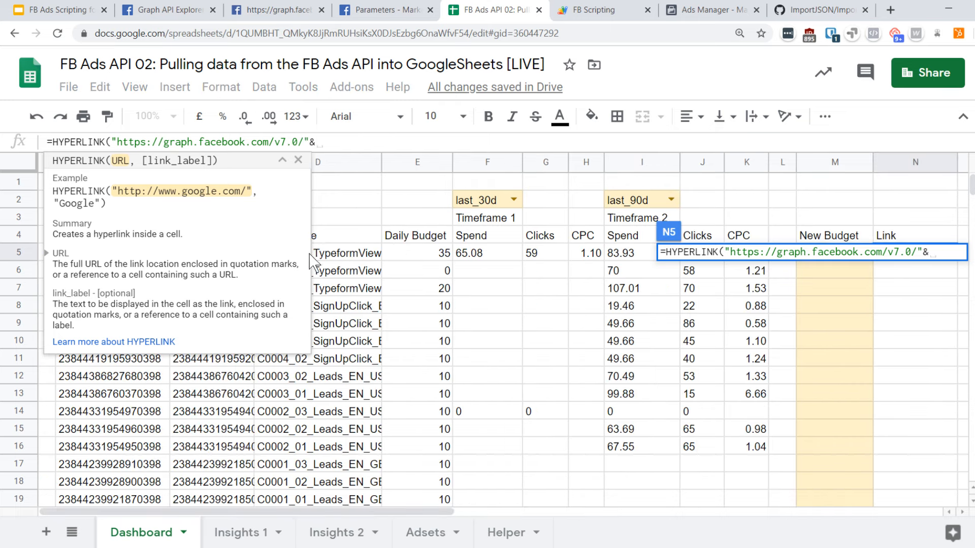
click(329, 258)
click(144, 258)
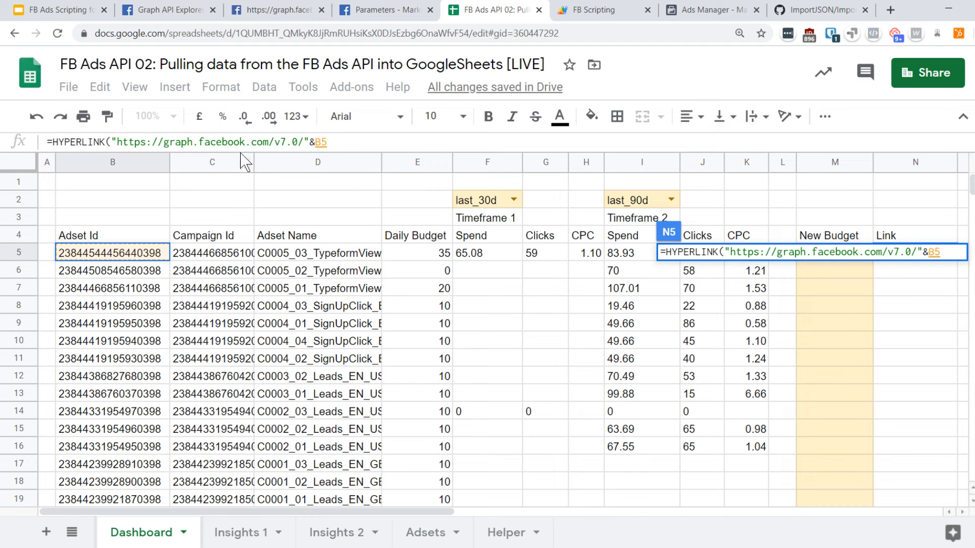
click(333, 145)
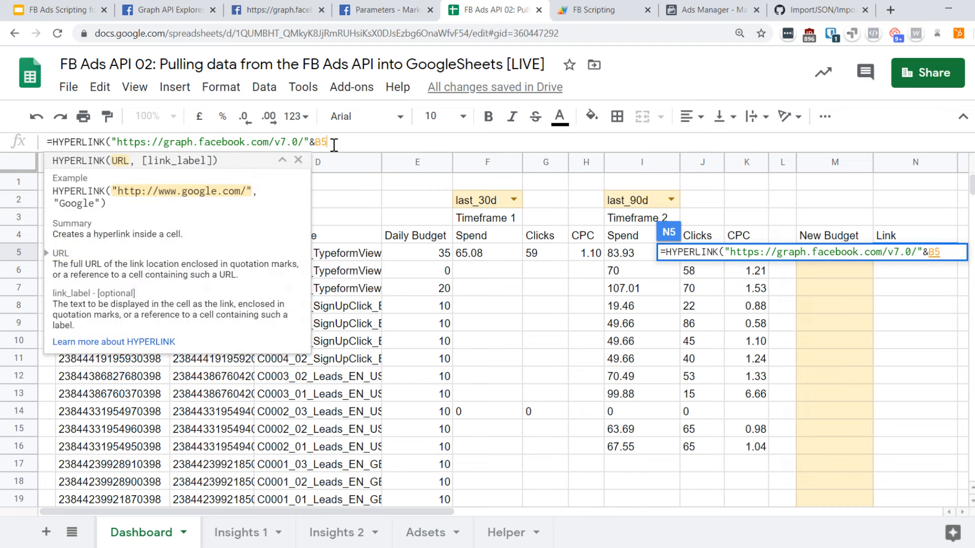
text(&)
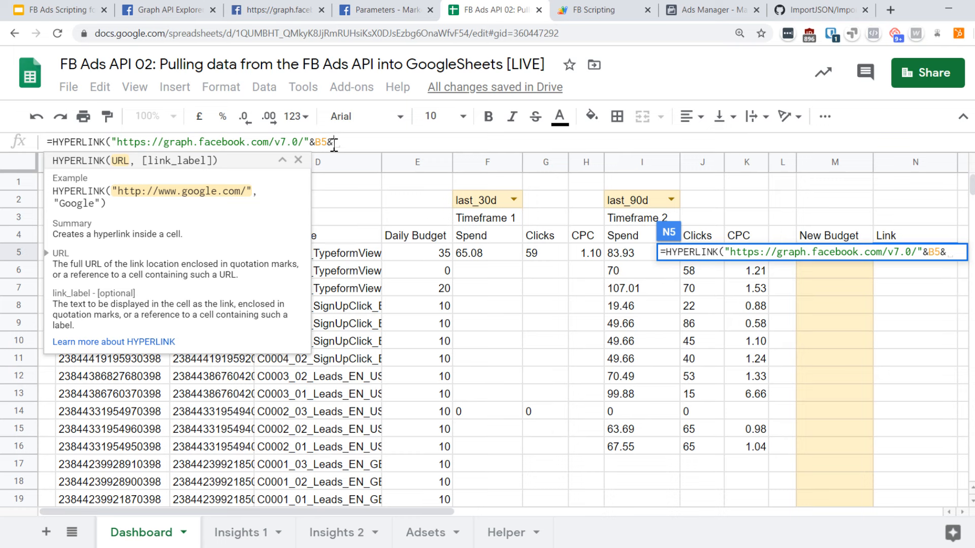
- Paste the copied query into the formula and remove its hard-coded adset ID, leaving "?fields=daily_budget&daily_budget=3400 after B5
key(ctrl+v)
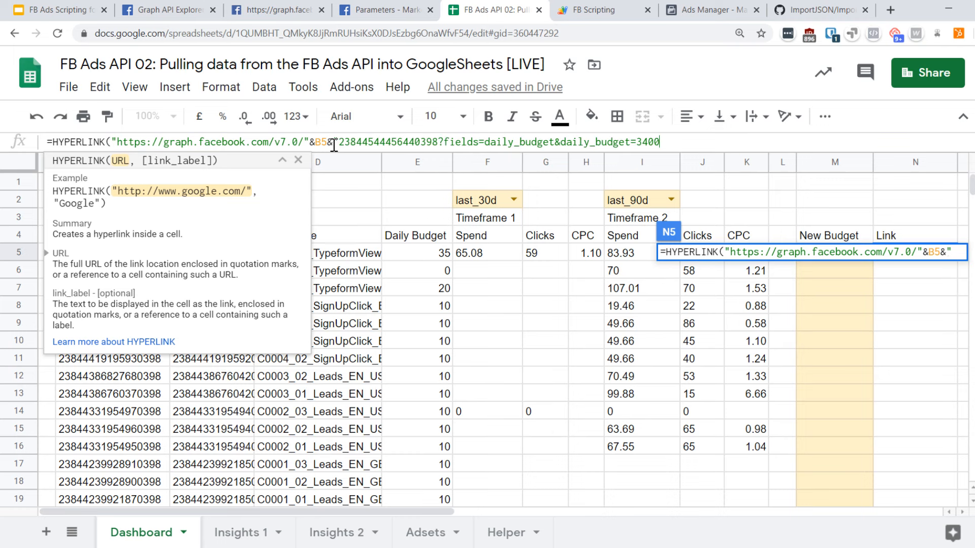
double_click(413, 143)
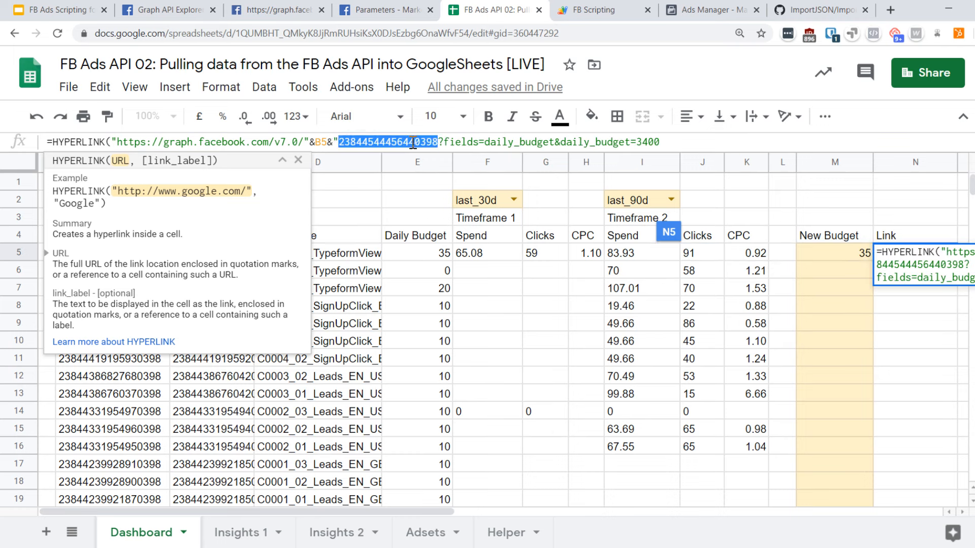
key(ctrl+z)
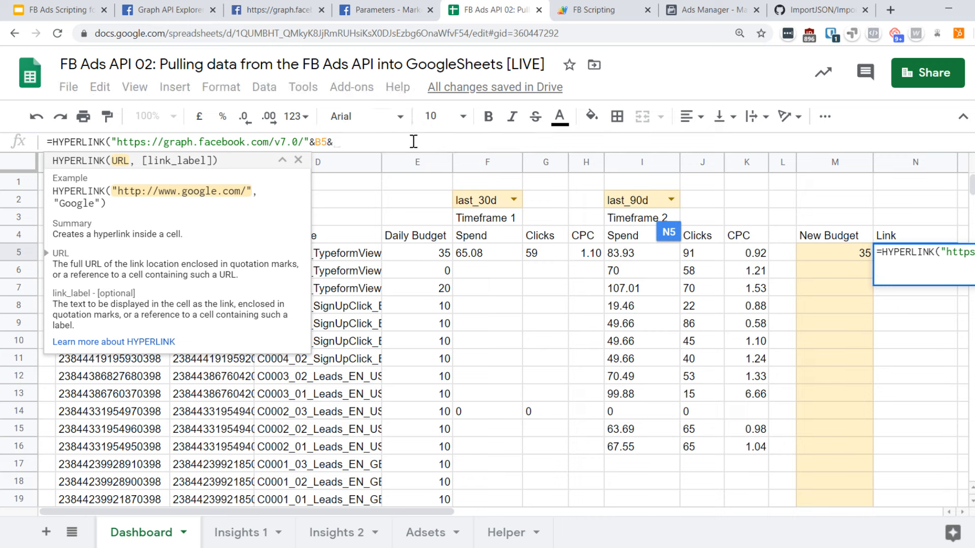
key(ctrl+y)
drag(432, 142, 337, 141)
text(")
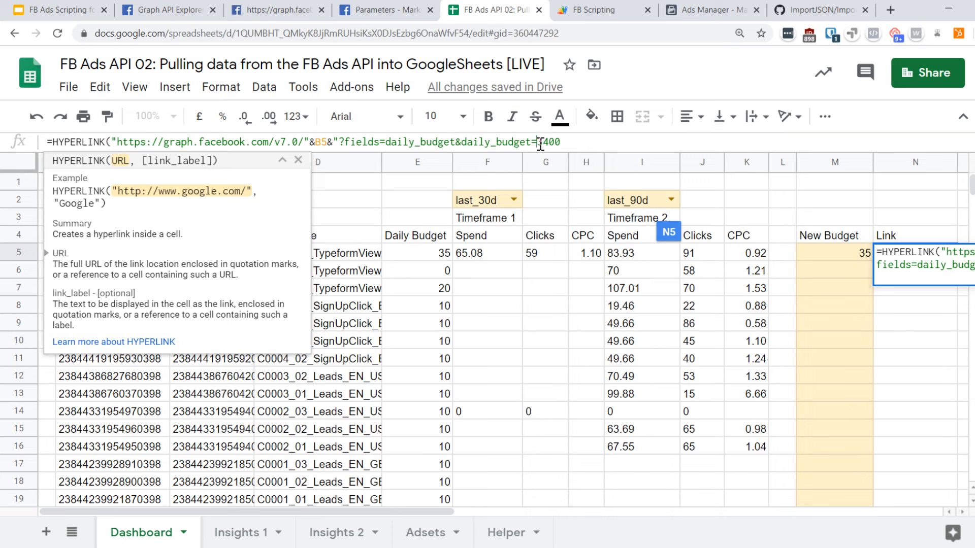
- Replace the hard-coded 3400 in the N5 formula with the concatenated New Budget reference M5*100
drag(538, 143, 569, 143)
key(BackSpace)
text(&)
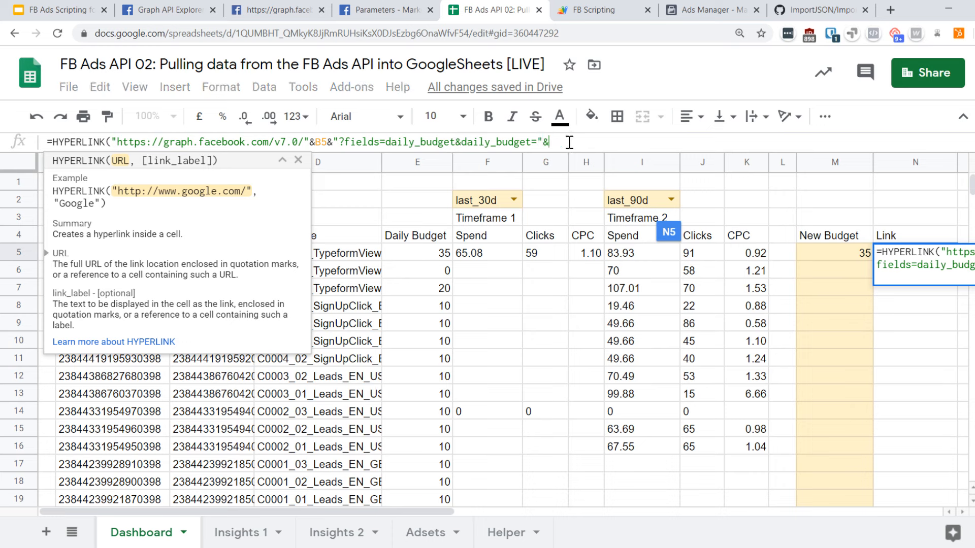
click(847, 260)
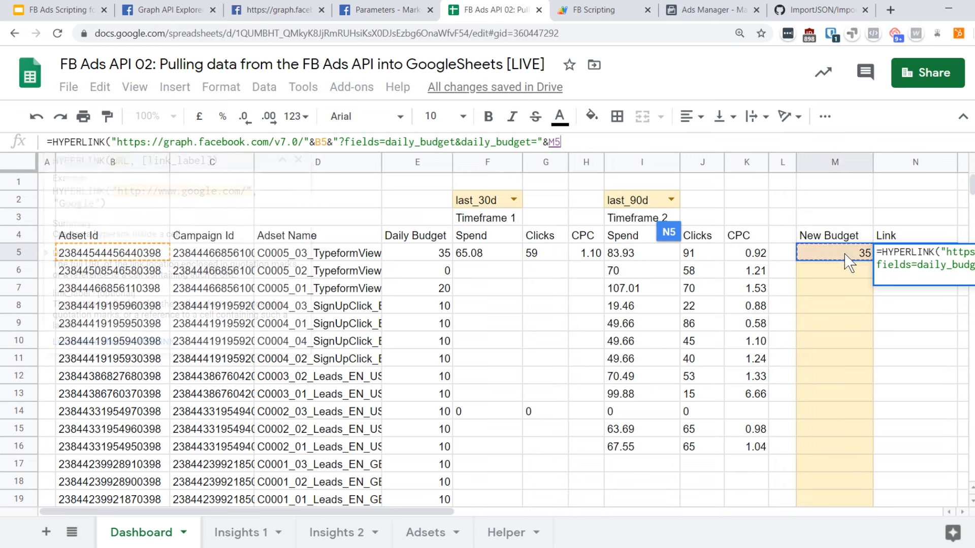
text(*100)
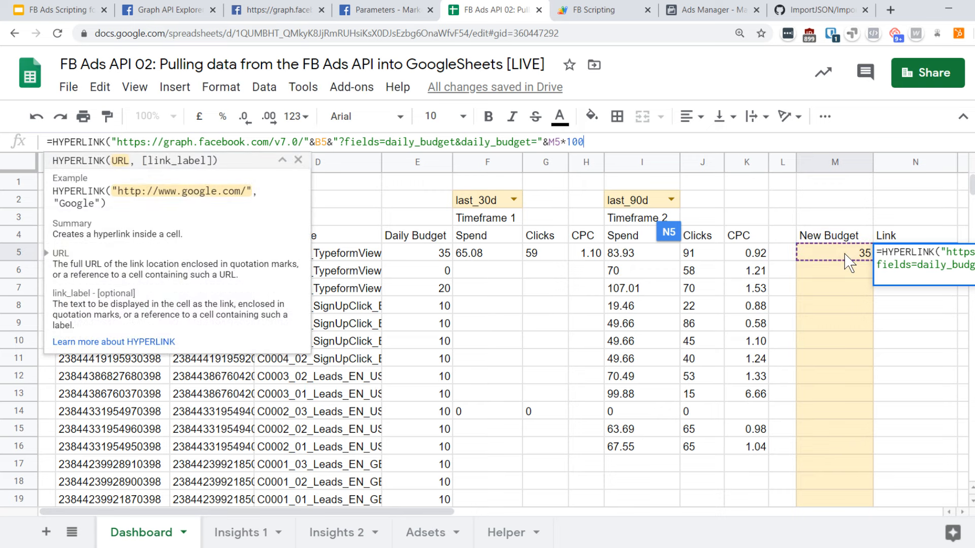
- Append &"&access_token="&ACCESS_TOKEN to the N5 HYPERLINK formula and complete it
text(&")
key(BackSpace)
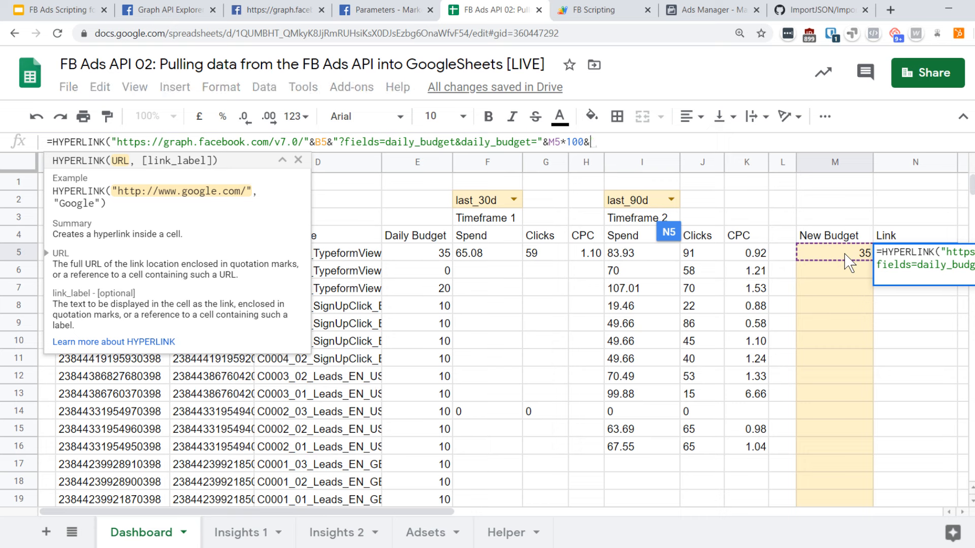
text("&acces)
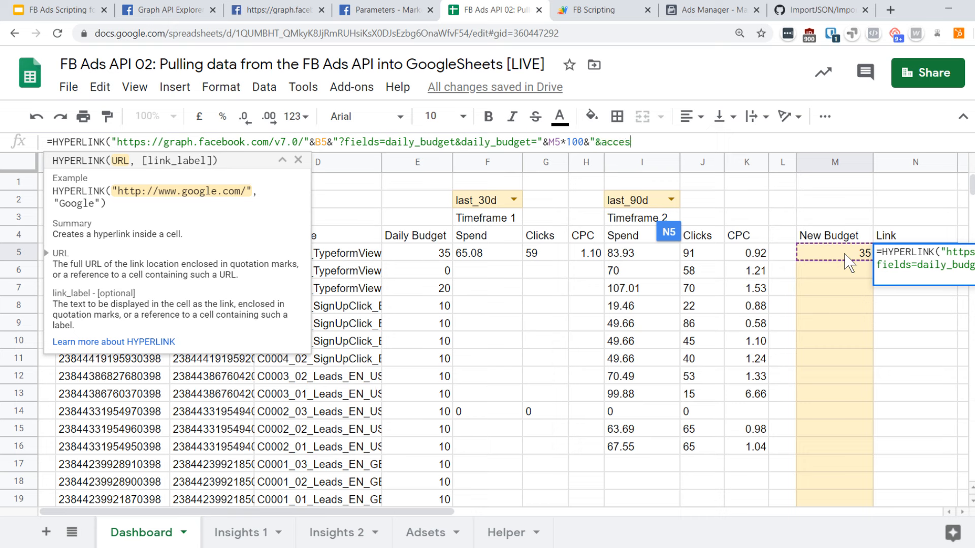
text(s_tple)
key(BackSpace)
key(BackSpace)
key(BackSpace)
key(BackSpace)
text(oken="&ACCES_)
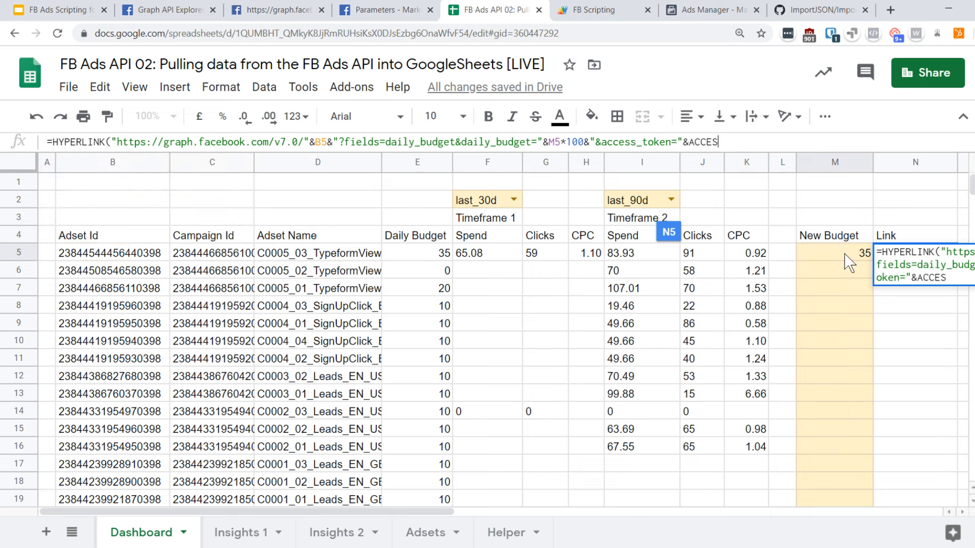
key(BackSpace)
key(BackSpace)
text(SS_TOKEN)
key(Return)
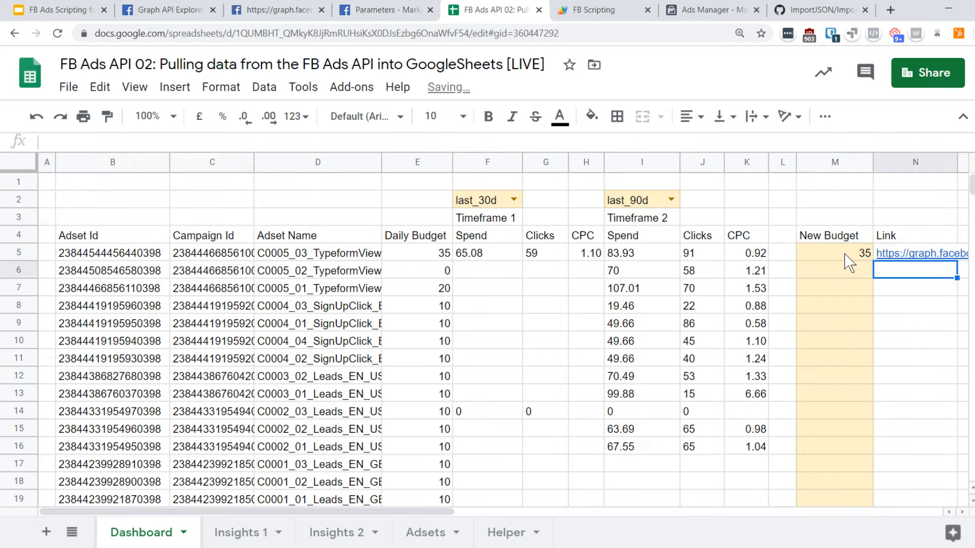
- Set the text wrapping of link cell N5 to clip
key(Up)
drag(465, 513, 561, 526)
click(697, 304)
click(706, 256)
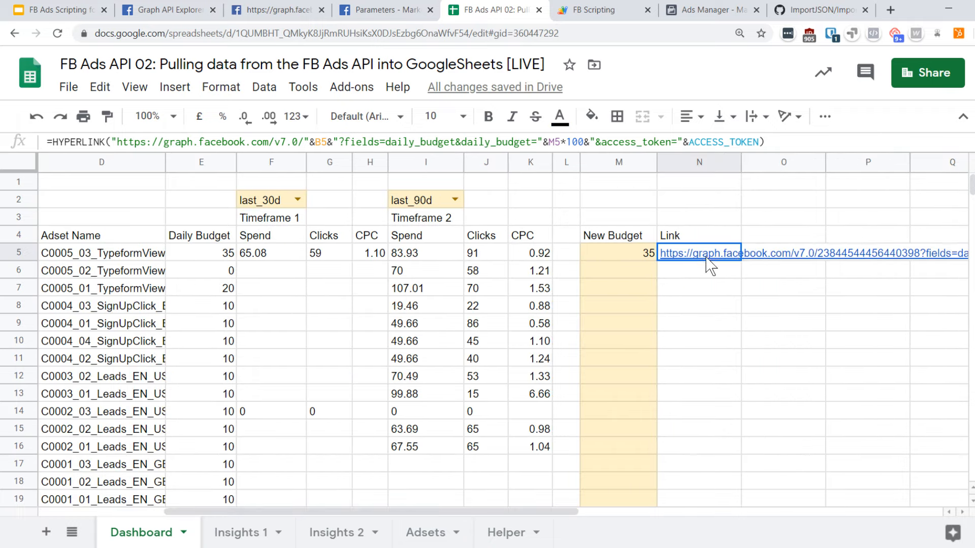
drag(569, 512, 603, 524)
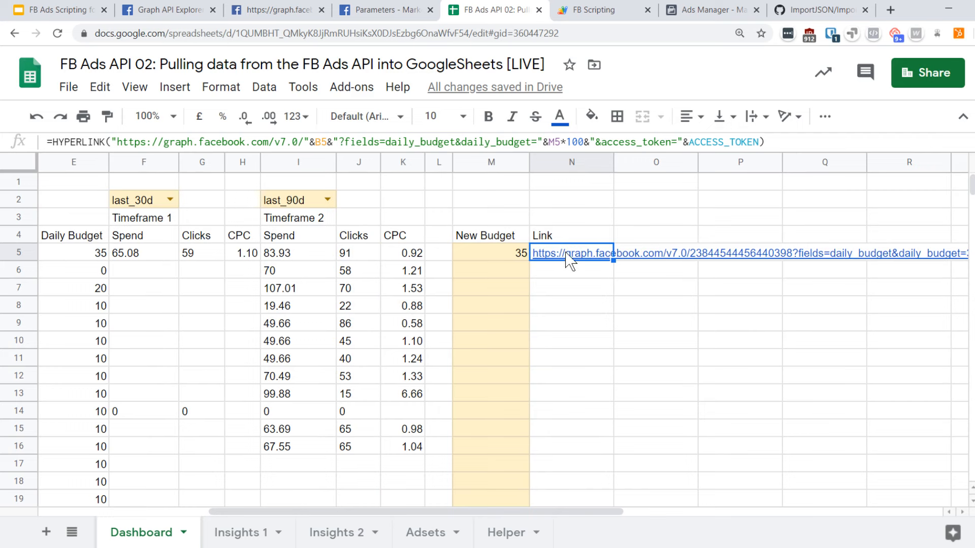
click(755, 116)
click(791, 145)
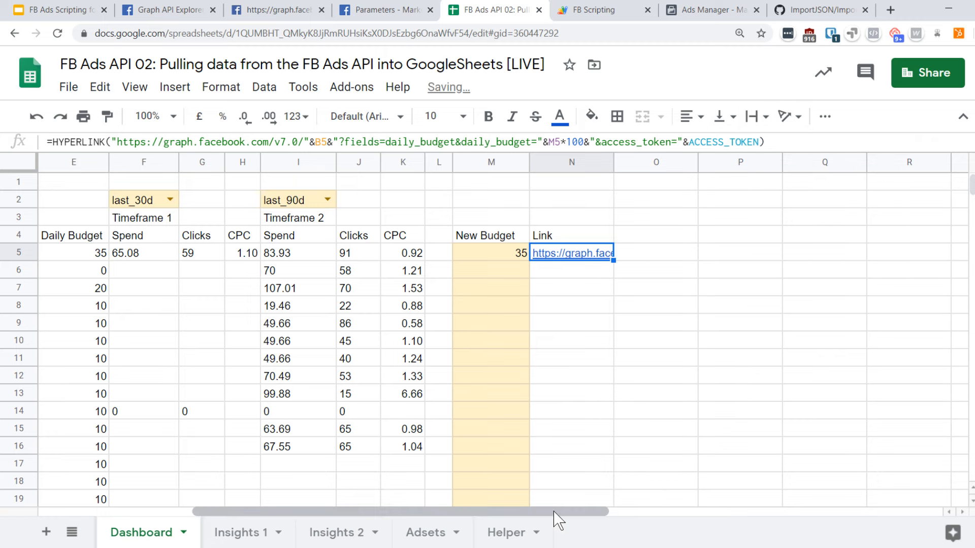
- Copy the link formula from N5 into N6:N21
drag(560, 514, 484, 514)
click(688, 370)
click(759, 254)
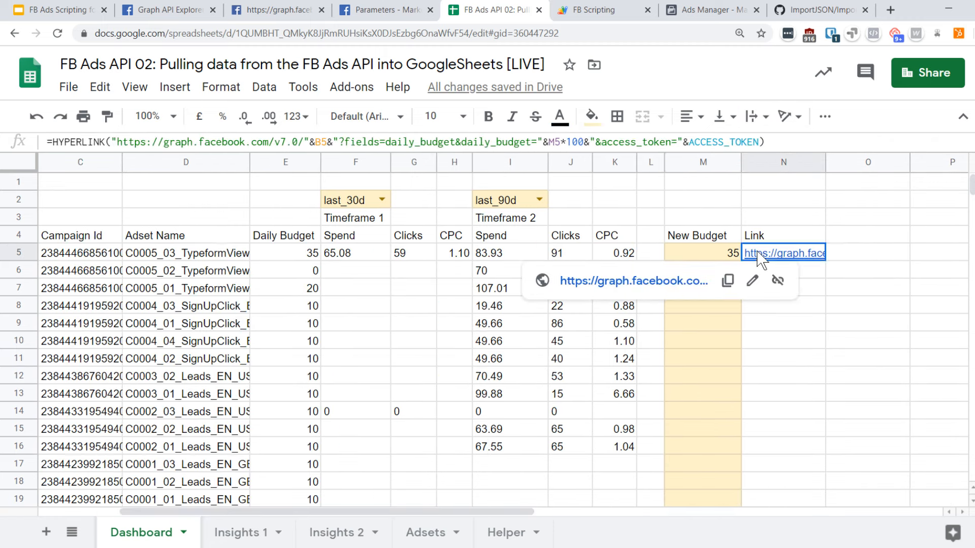
key(ctrl+c)
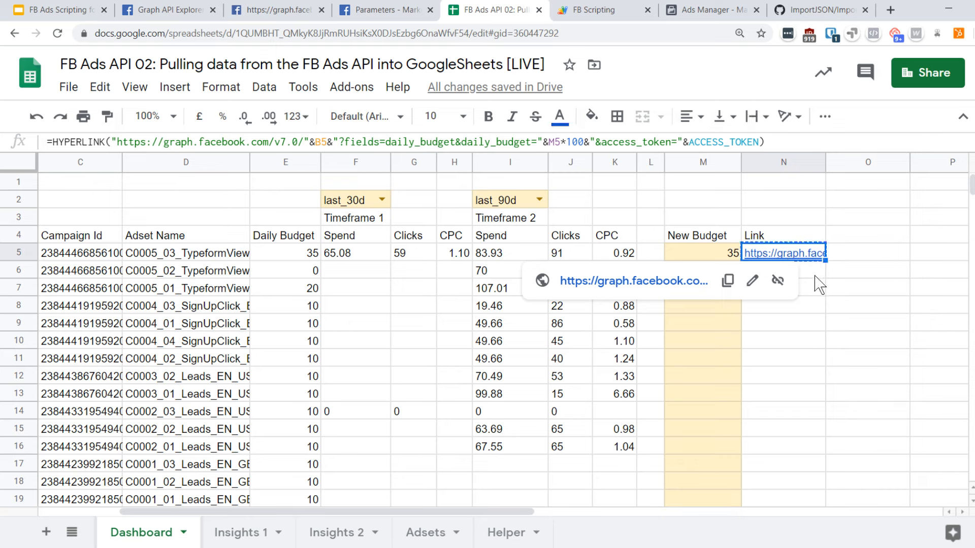
drag(815, 276, 806, 403)
scroll(803, 395, down, 1)
shift+click(792, 487)
key(ctrl+v)
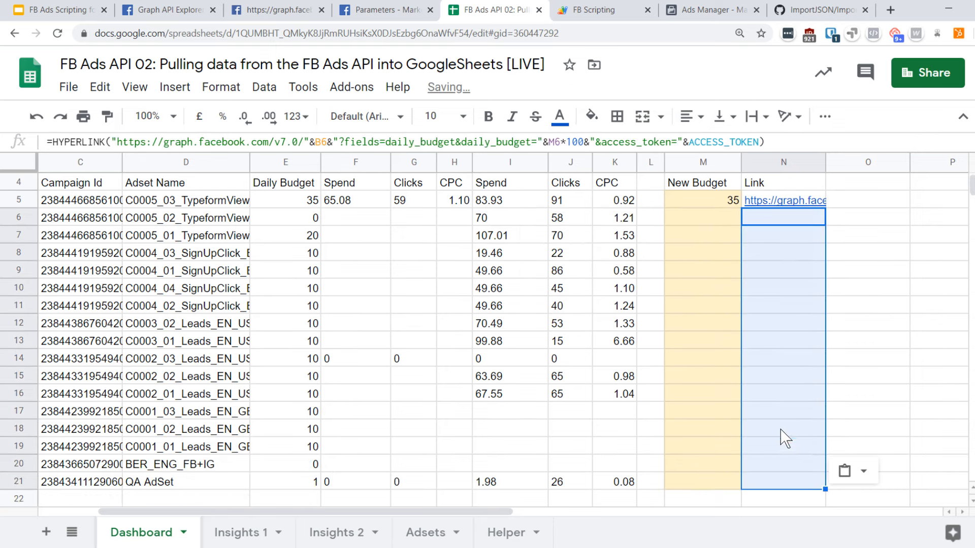
- Wrap the N5 HYPERLINK in IF(M5<>"", …,"") so a link is built only when New Budget is filled
click(775, 399)
scroll(776, 399, up, 1)
click(769, 254)
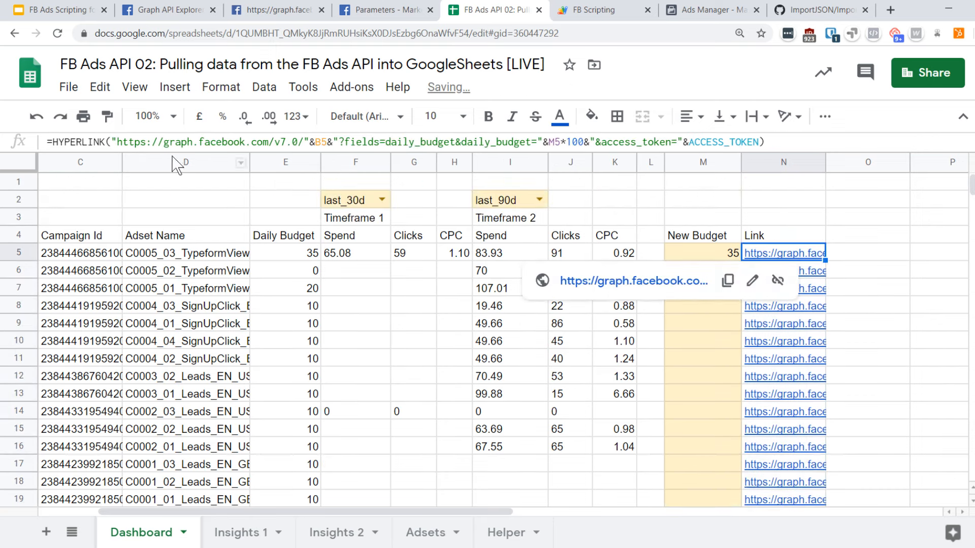
click(53, 143)
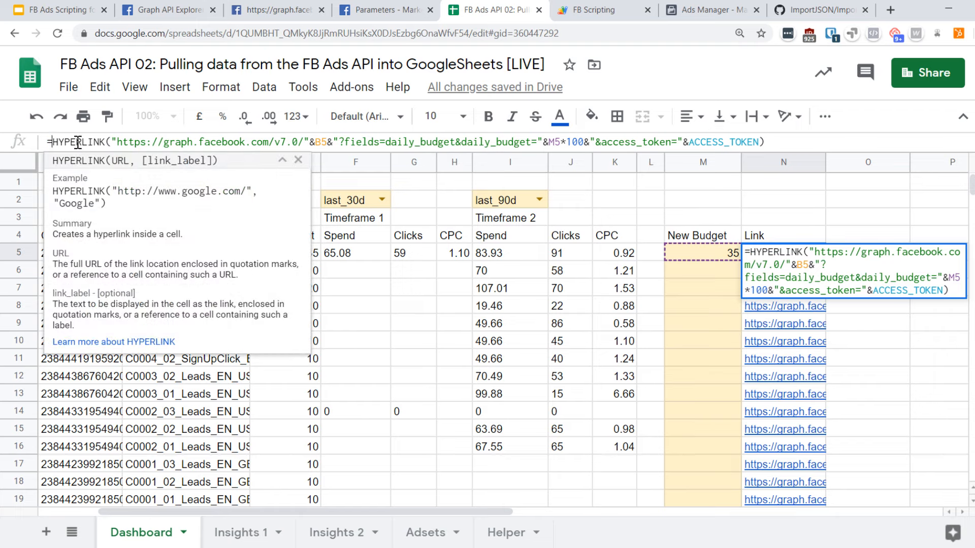
text(IF()
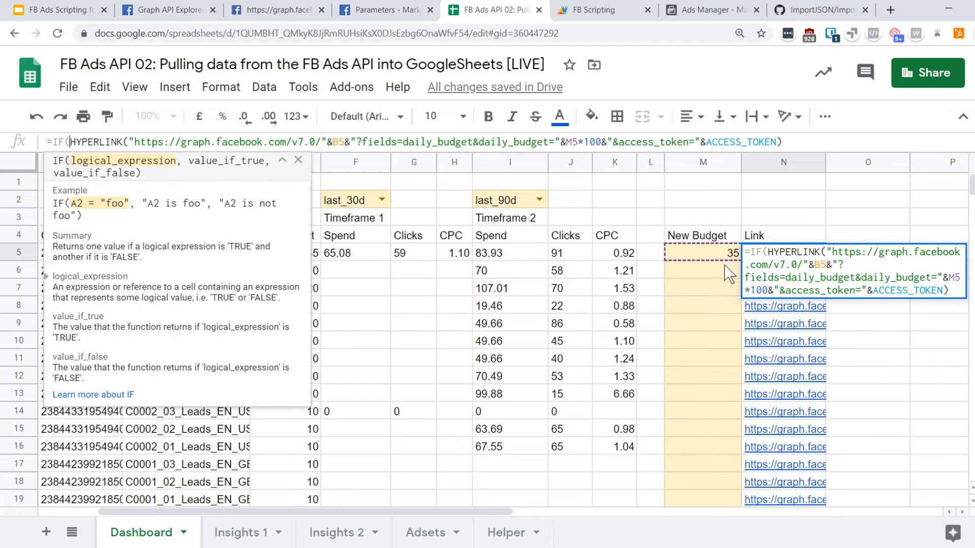
click(721, 254)
text(<> )
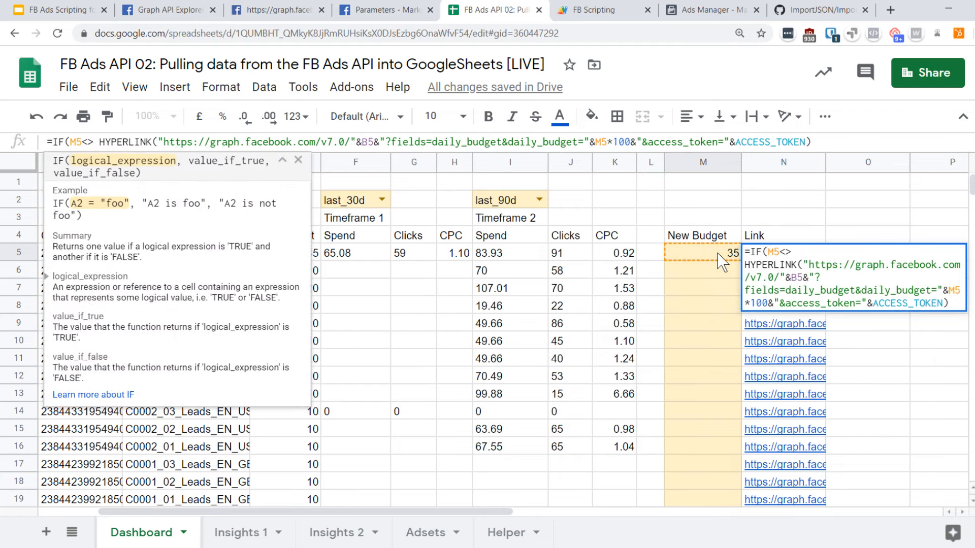
text("",)
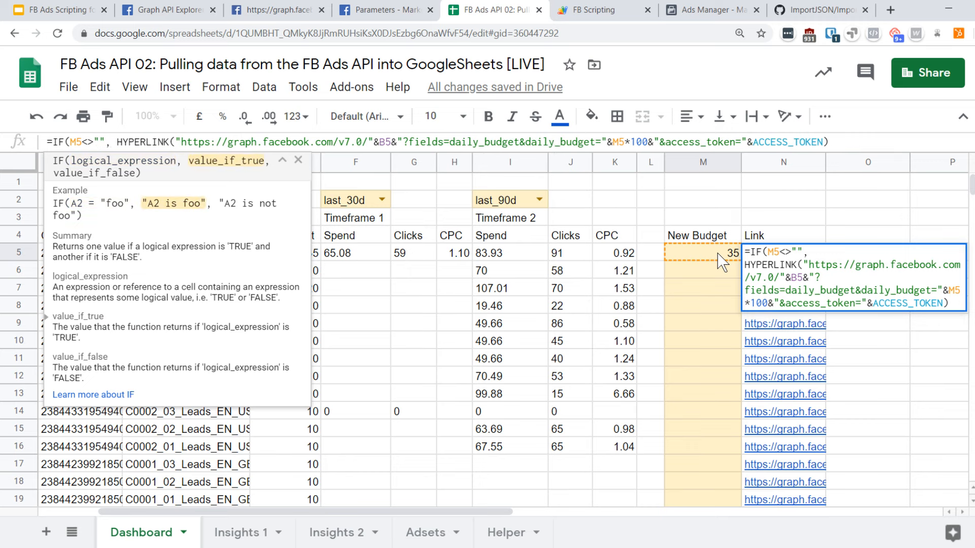
click(835, 143)
text(,""))
key(Return)
- Copy the IF-wrapped link formula from N5 over the remaining link cells down to N21
key(Up)
key(ctrl+c)
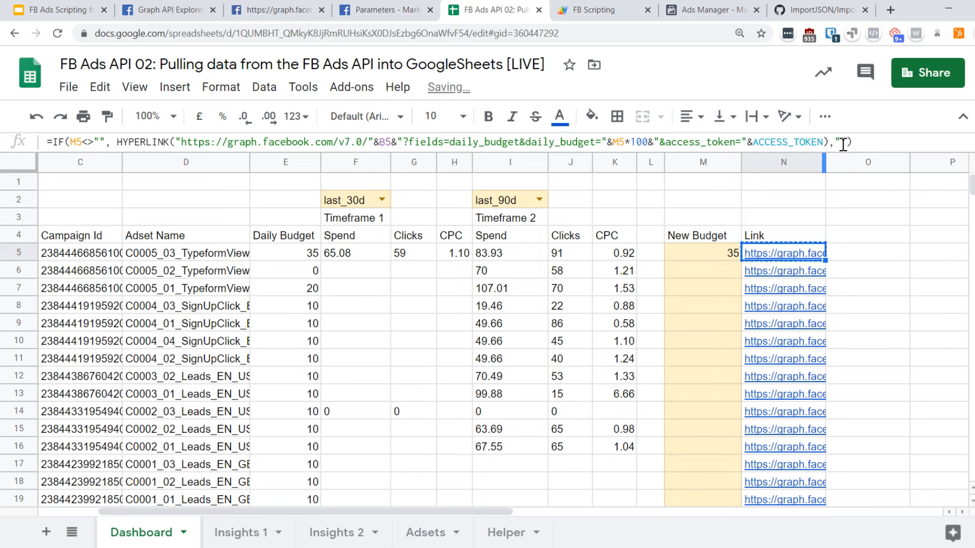
key(Down)
key(ctrl+shift+Down)
key(ctrl+v)
key(Up)
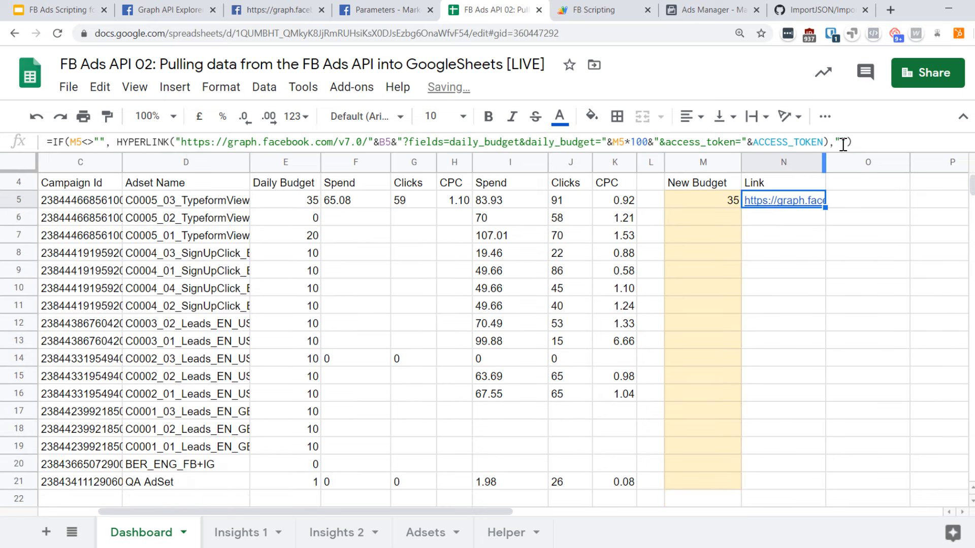
- Check the link formulas in N5:N21 against the New Budget column
scroll(688, 316, up, 1)
scroll(691, 317, down, 1)
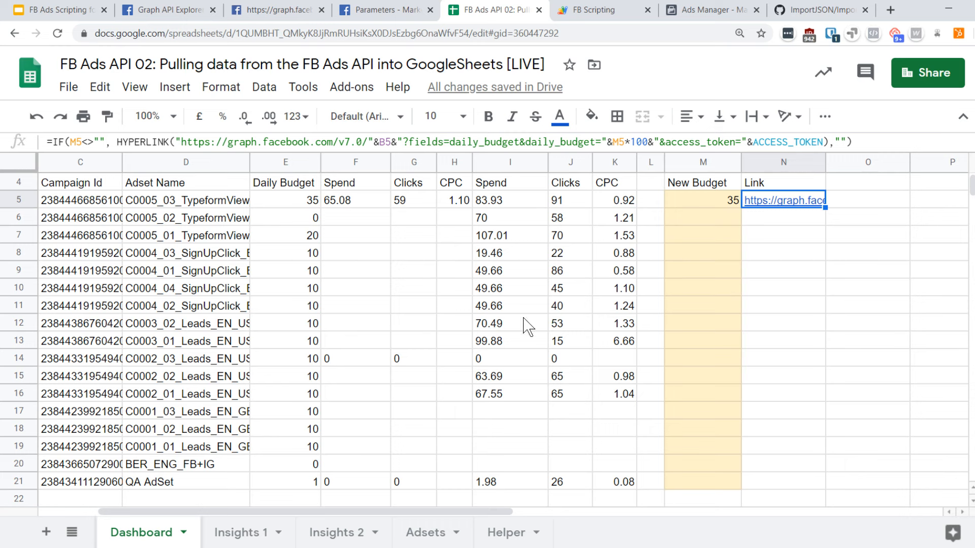
click(305, 88)
click(691, 292)
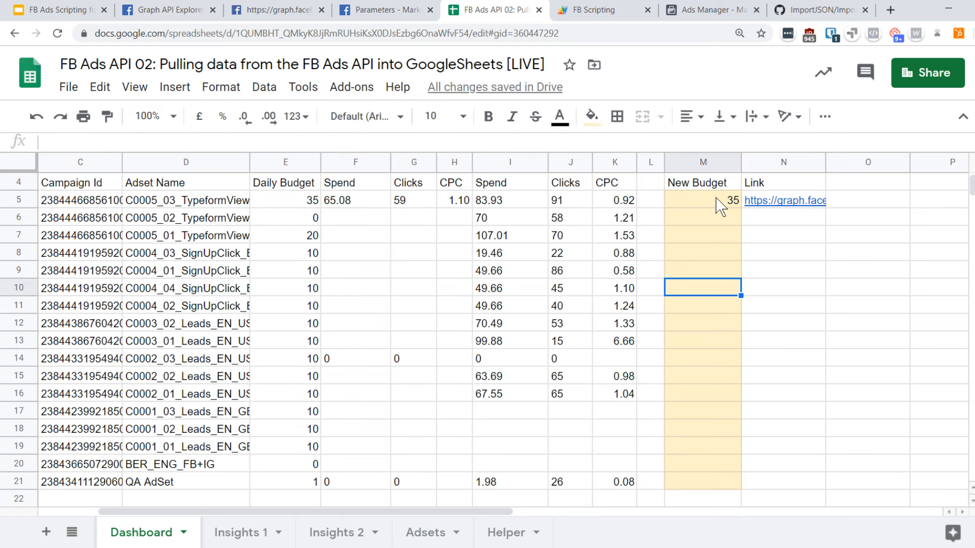
click(790, 193)
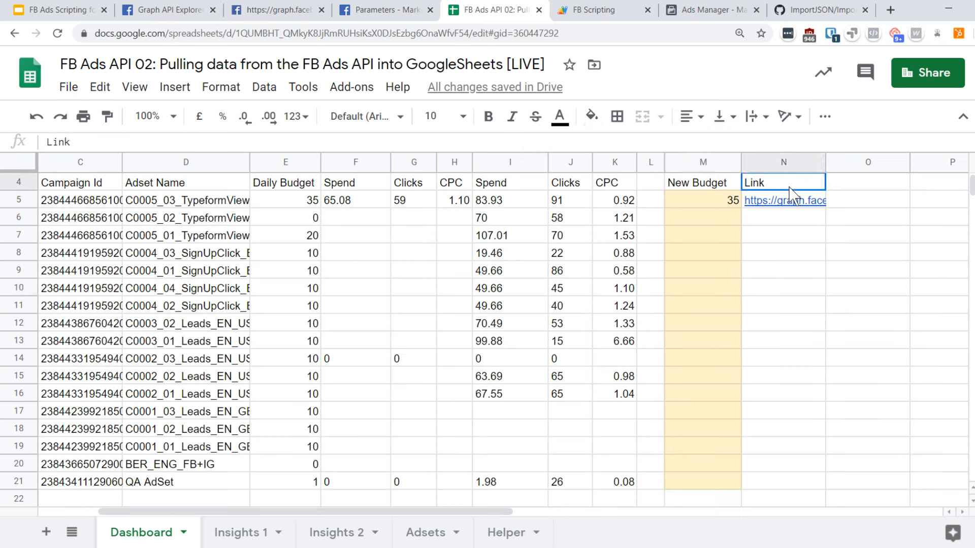
drag(787, 201, 766, 485)
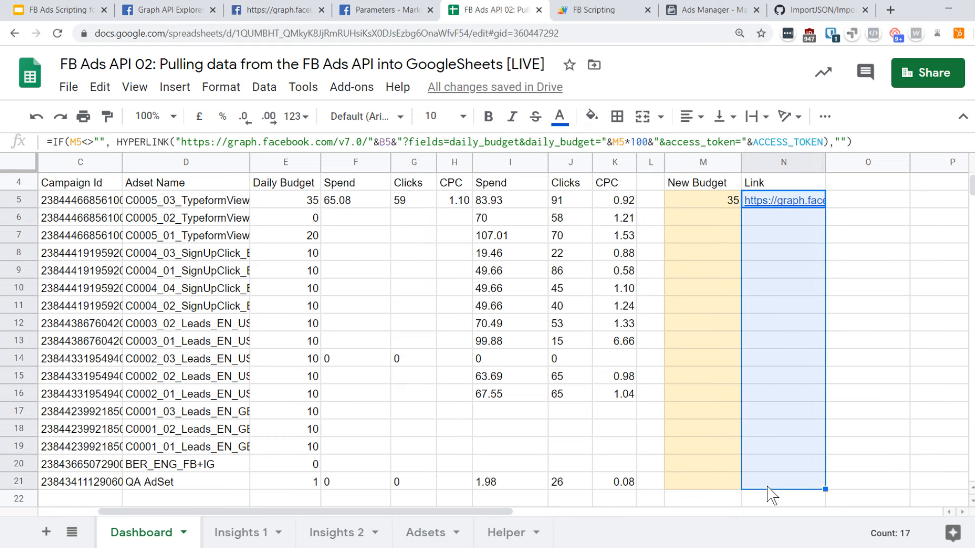
click(766, 482)
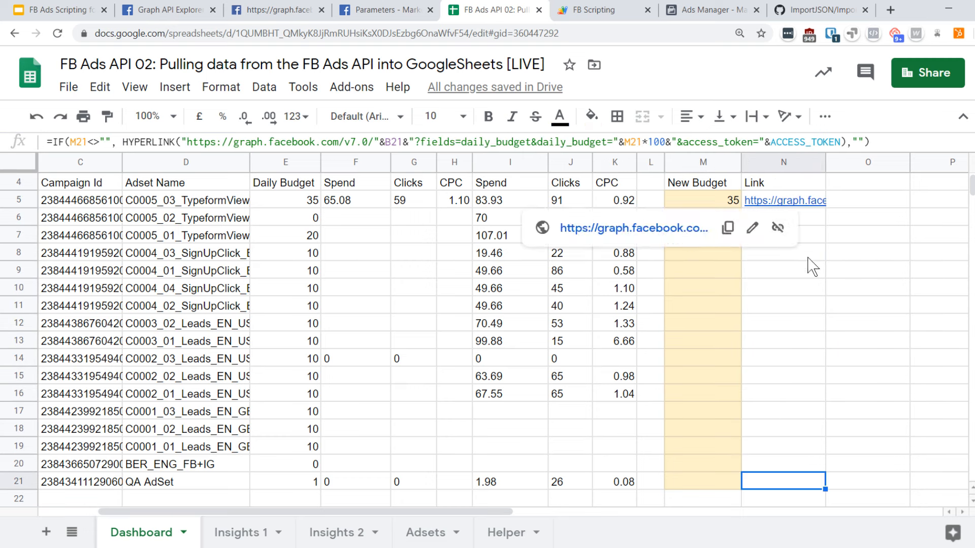
click(799, 200)
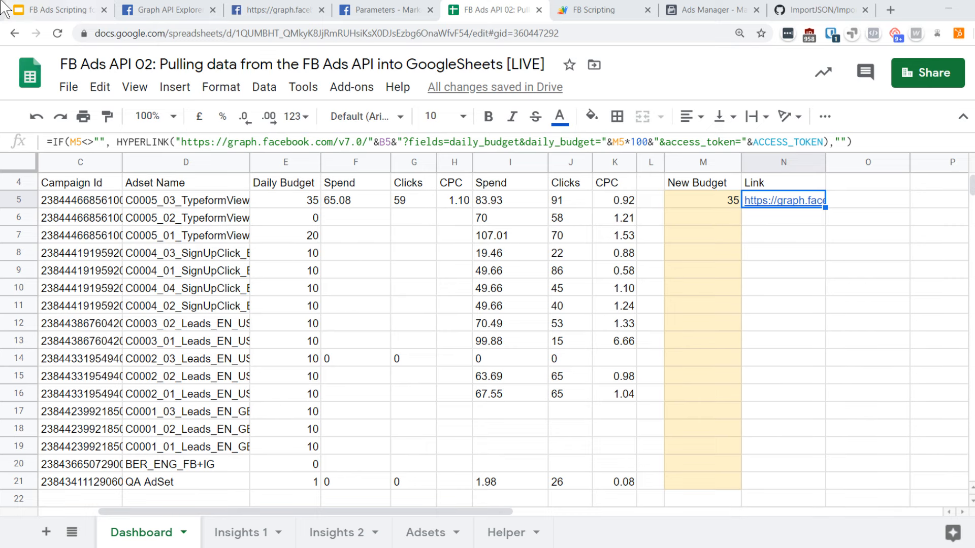
- Switch to the FB Ads Scripting for Marketers 02 presentation and select all the script code on the Custom Menu slide
click(57, 12)
scroll(131, 249, down, 7)
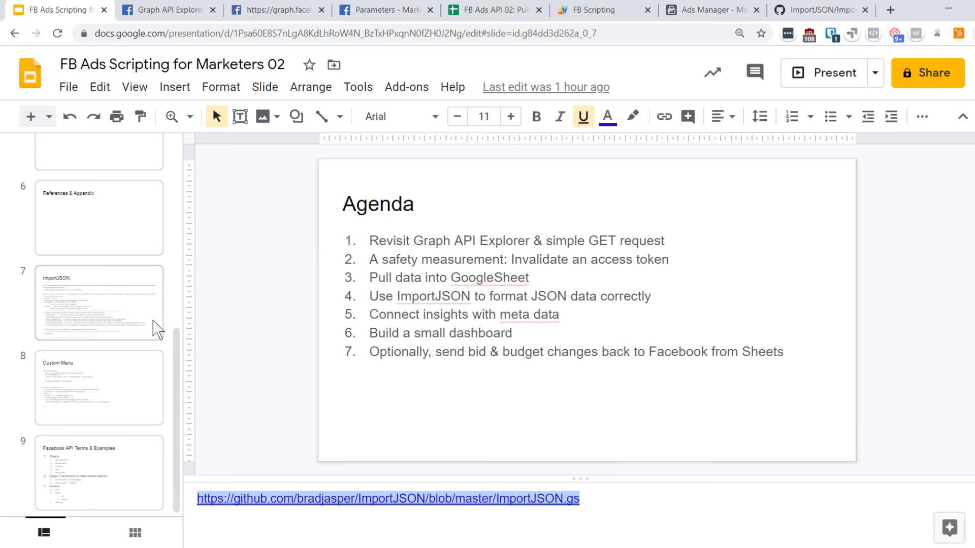
click(125, 400)
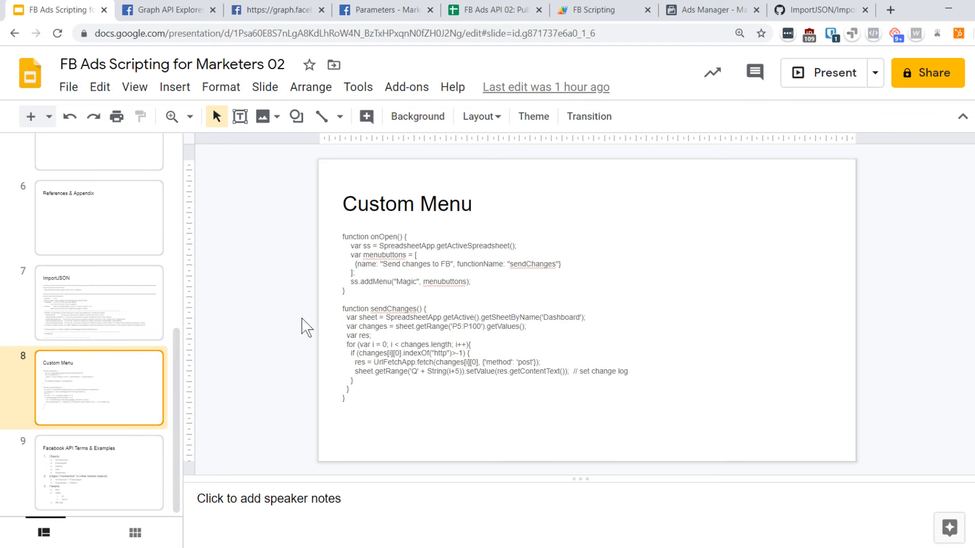
click(390, 305)
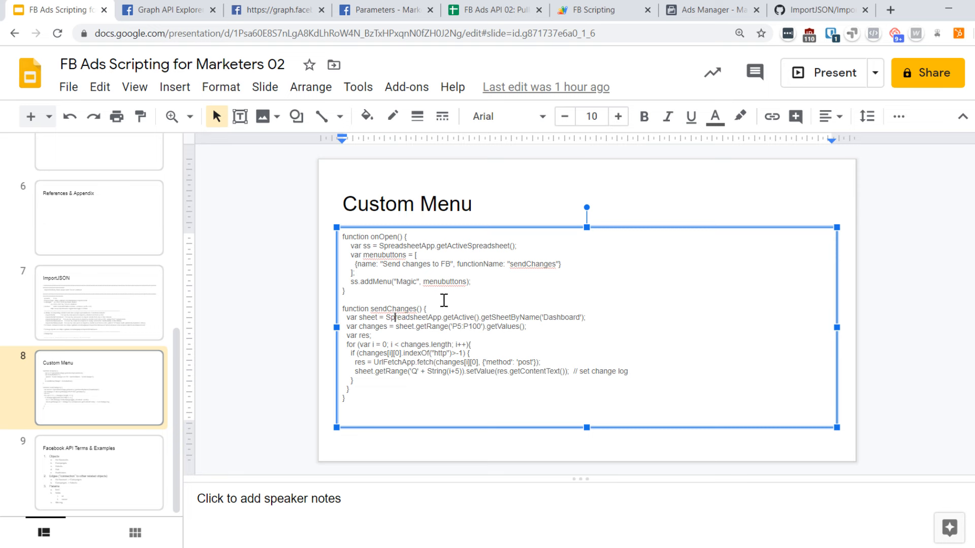
click(450, 374)
key(ctrl+a)
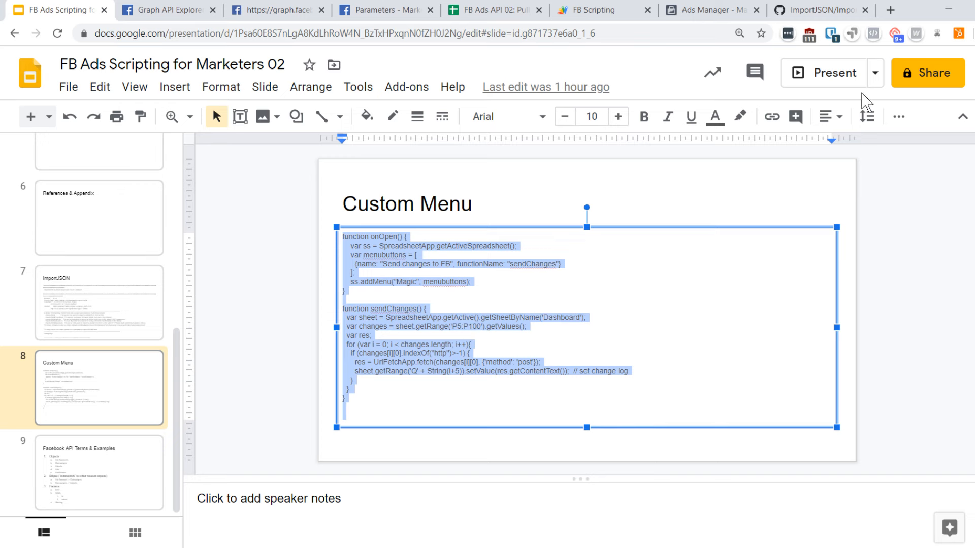
- Set the presentation's link sharing to On – Anyone with the link, with view access, and select its share link
click(919, 83)
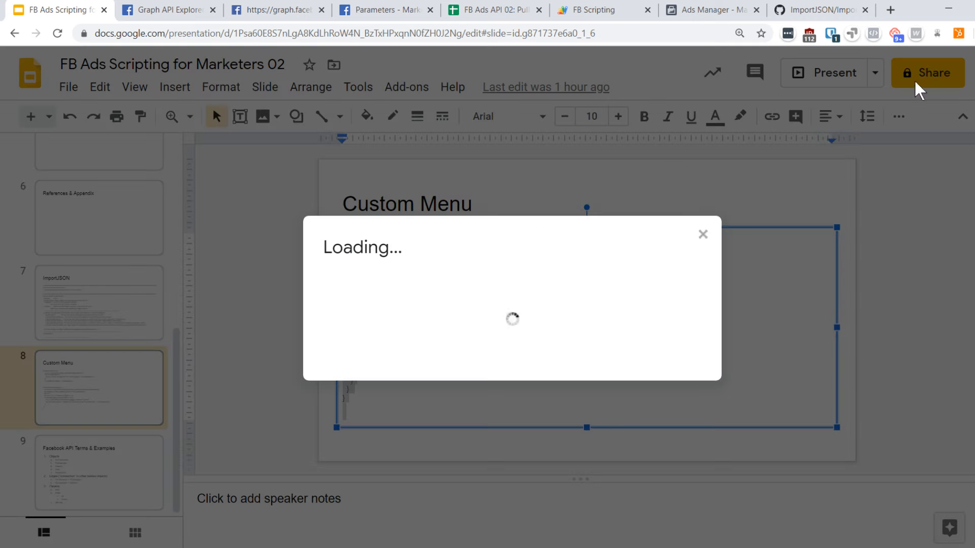
click(689, 231)
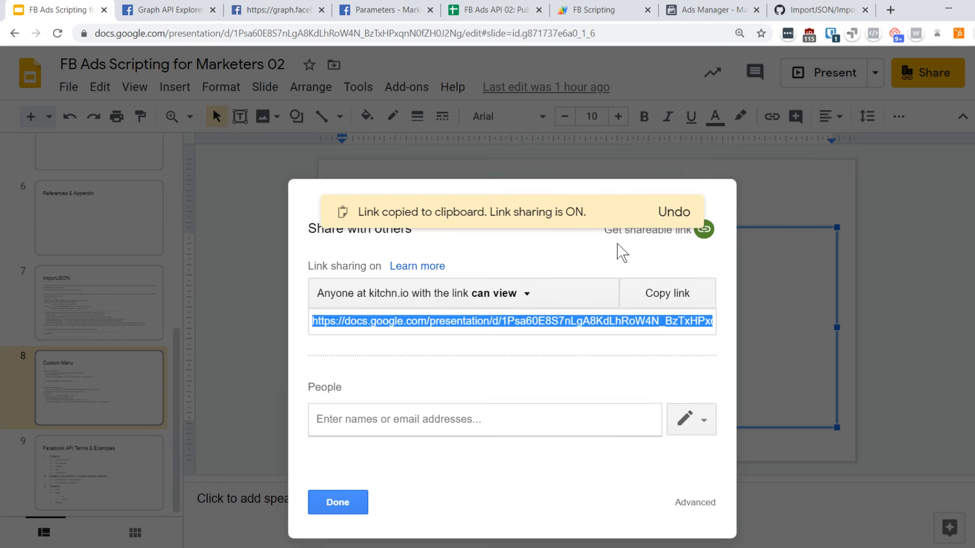
click(499, 295)
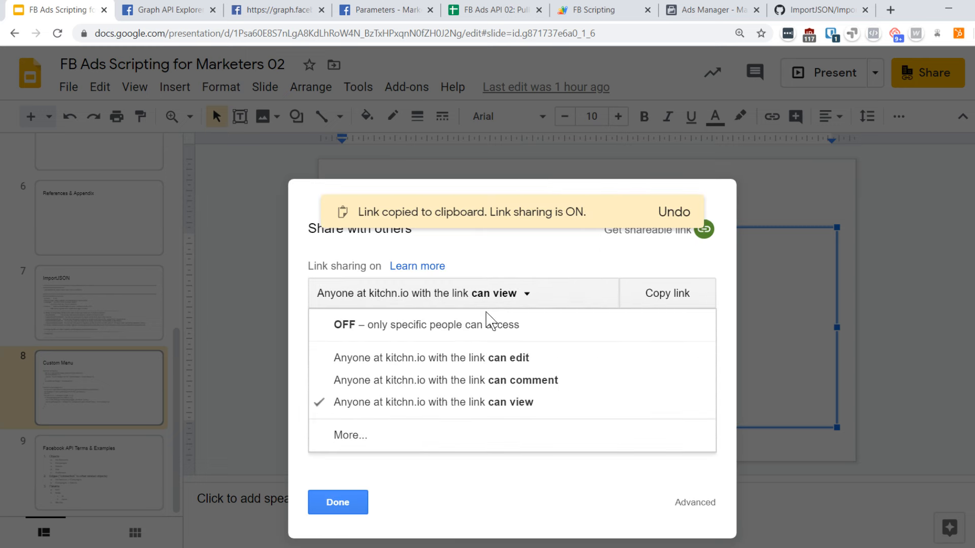
click(373, 436)
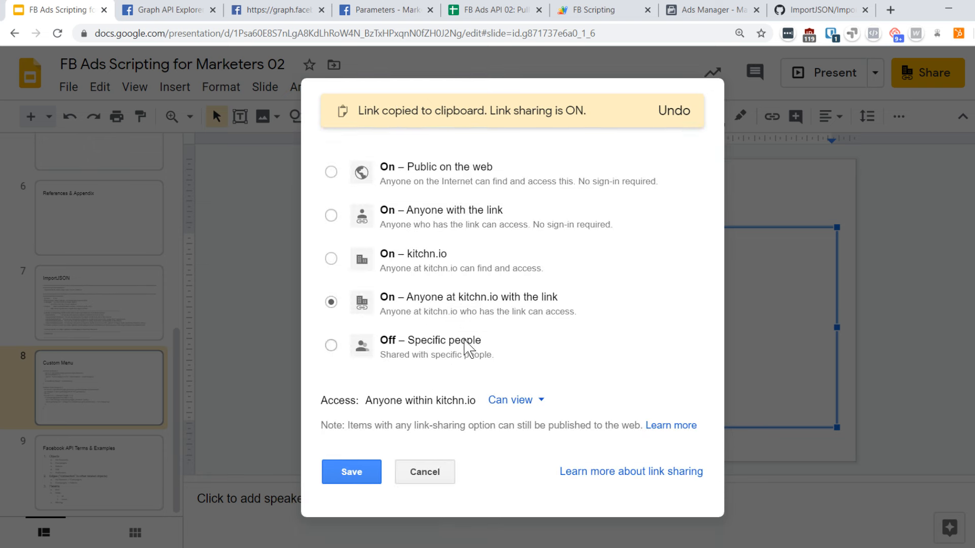
click(450, 218)
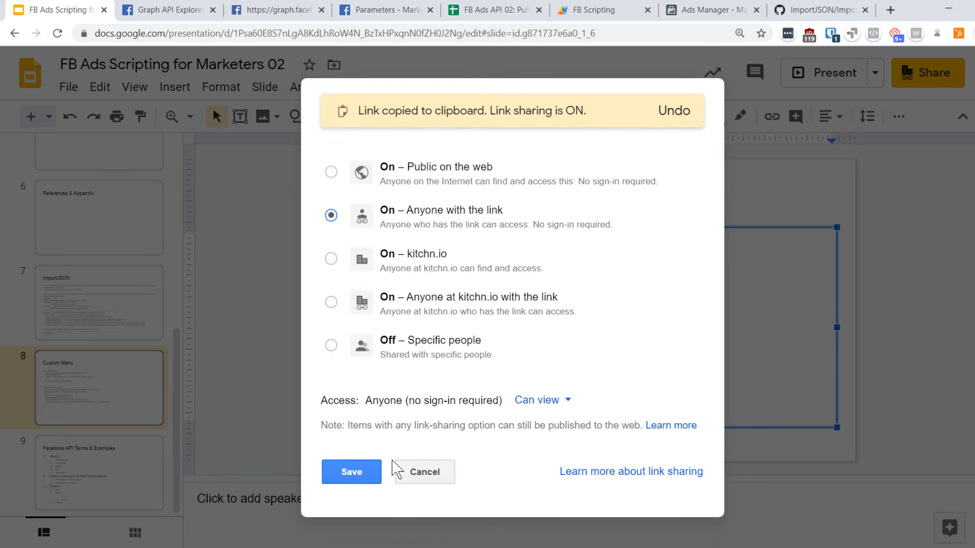
click(350, 476)
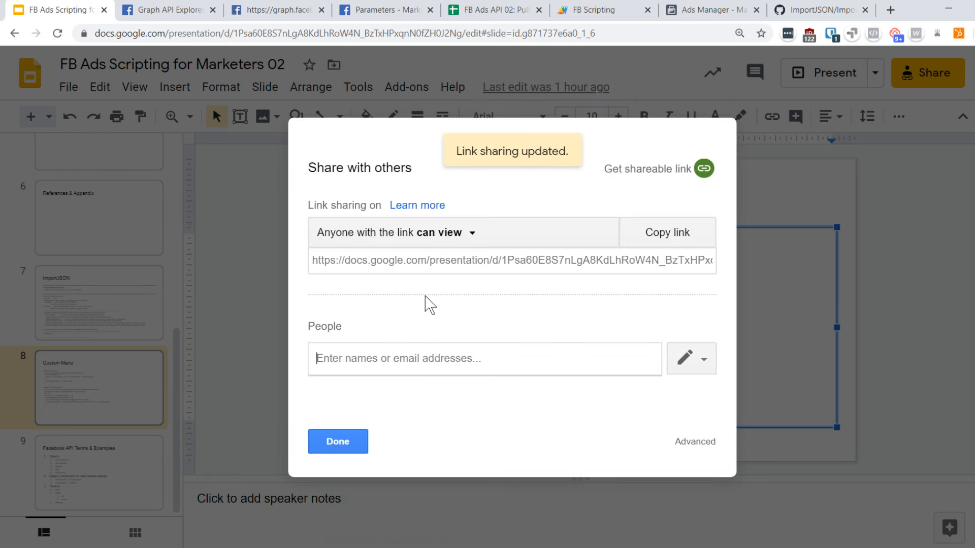
click(467, 258)
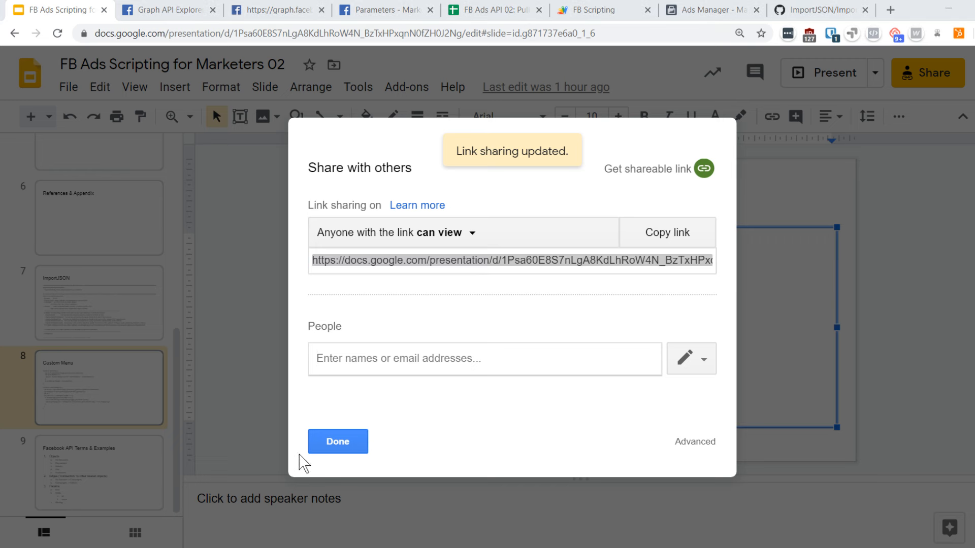
click(331, 446)
click(312, 437)
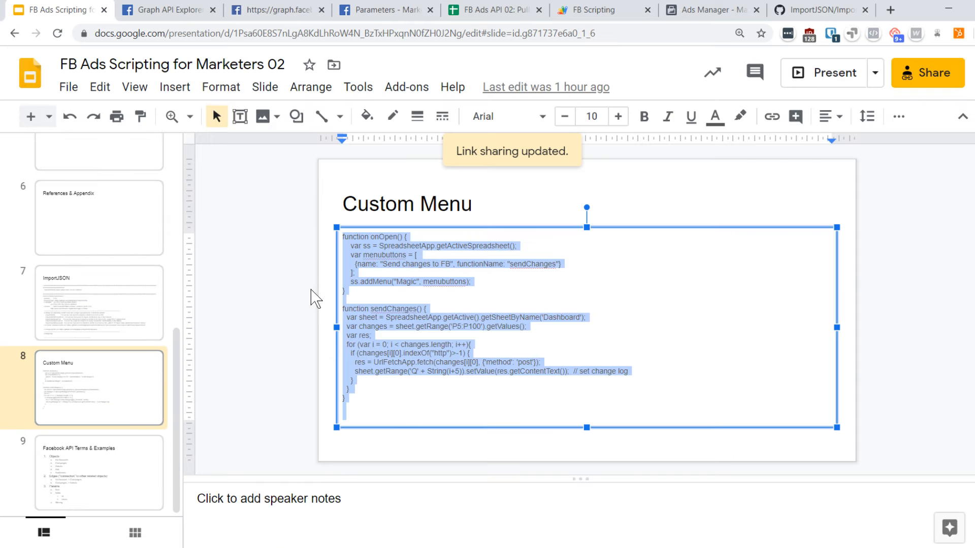
- Copy all the script code in the text box on the Custom Menu slide
click(420, 289)
key(ctrl+a)
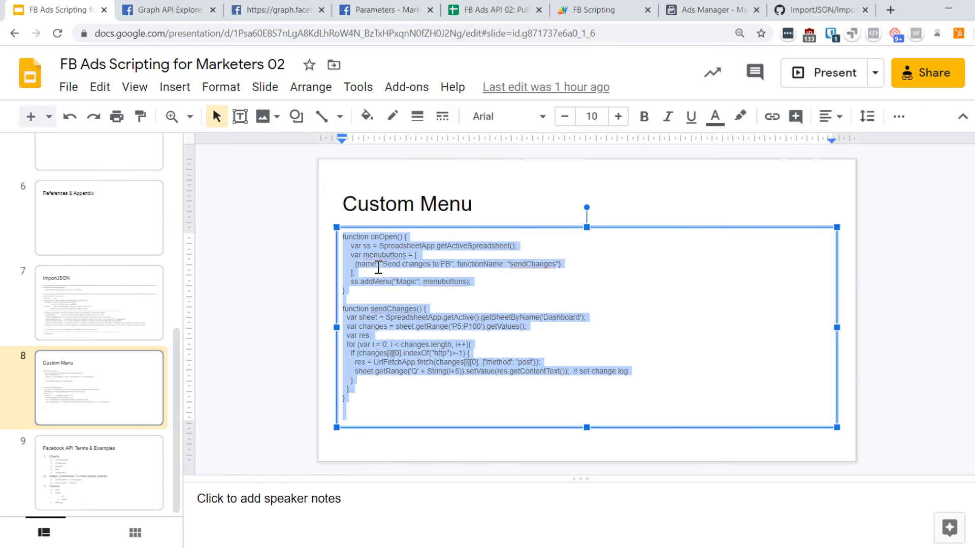
click(424, 309)
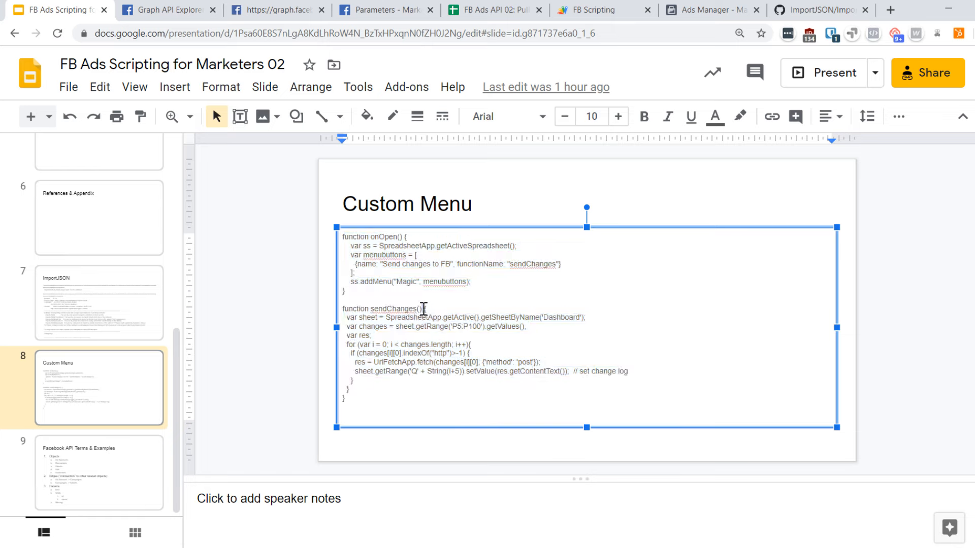
key(ctrl+a)
key(ctrl+c)
- Switch to the FB Scripting project and create a new script file named Custom Menu
click(584, 11)
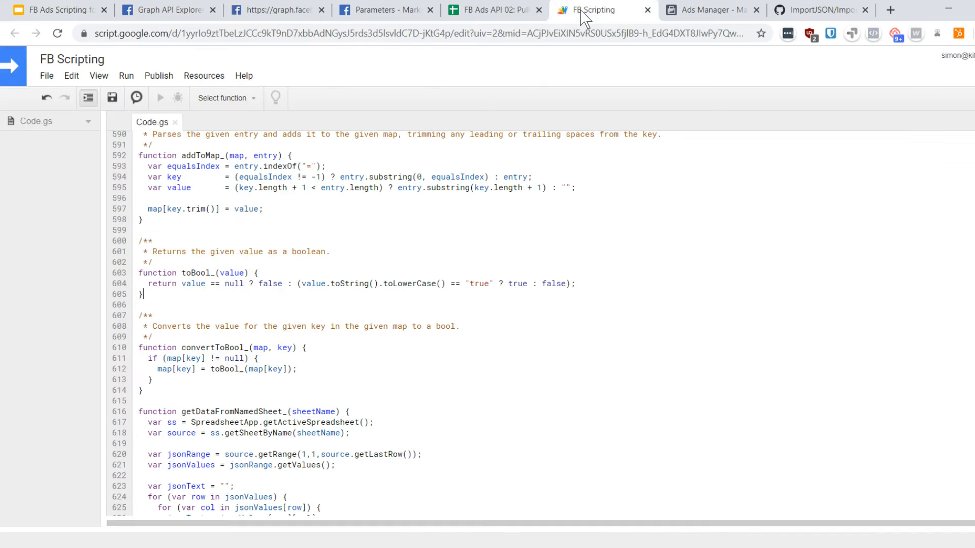
click(521, 12)
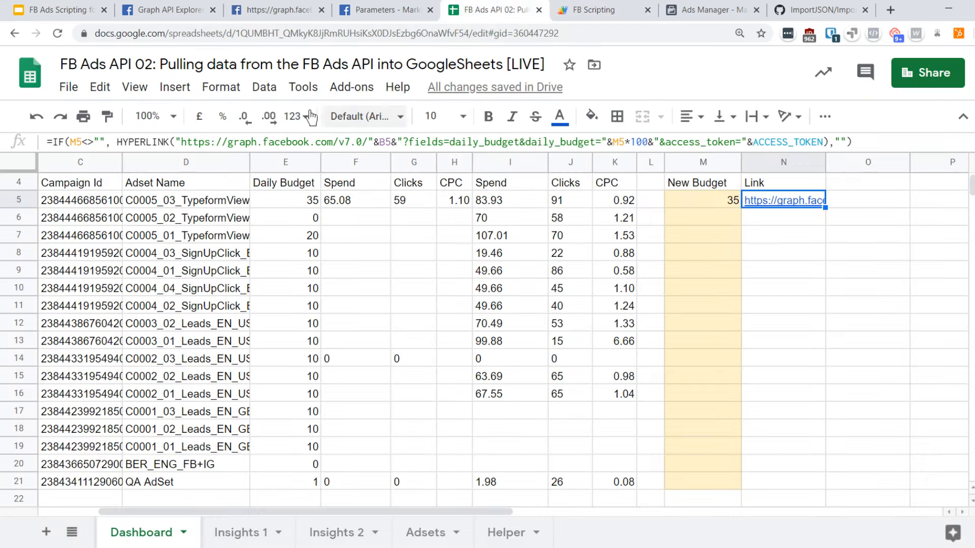
click(303, 86)
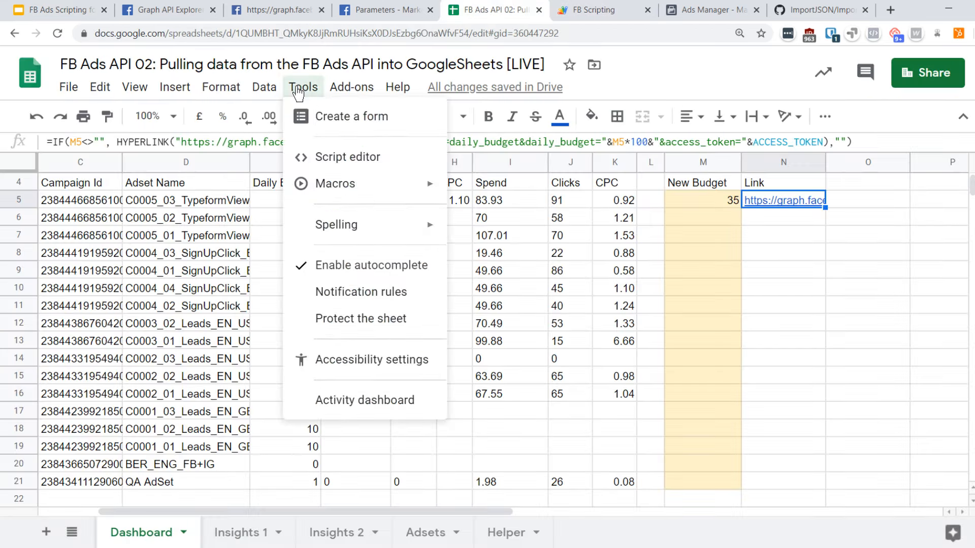
click(619, 10)
click(46, 76)
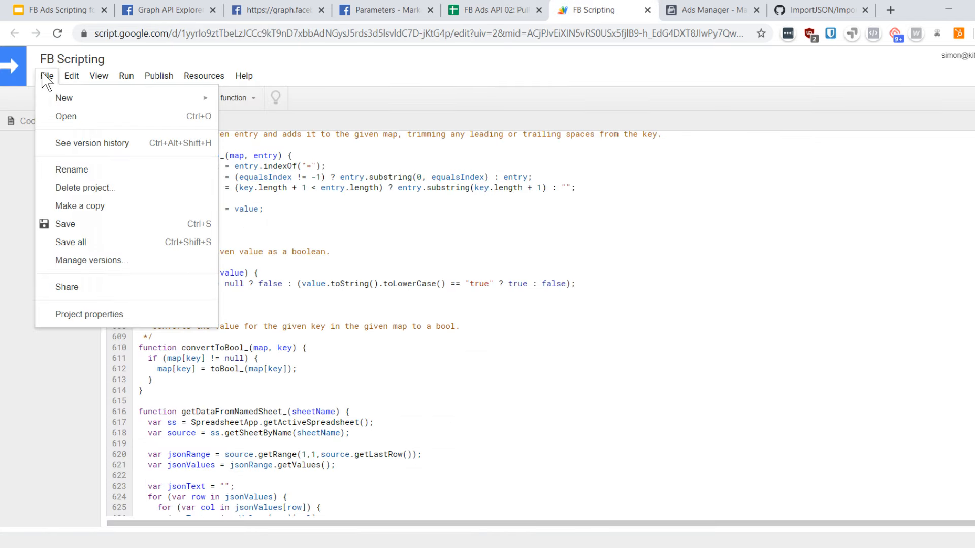
mouse_move(84, 101)
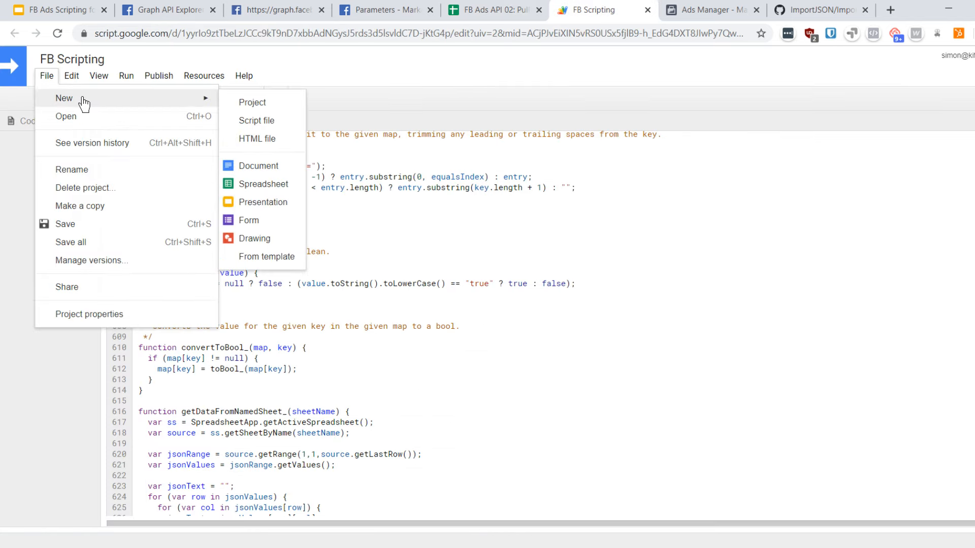
click(273, 122)
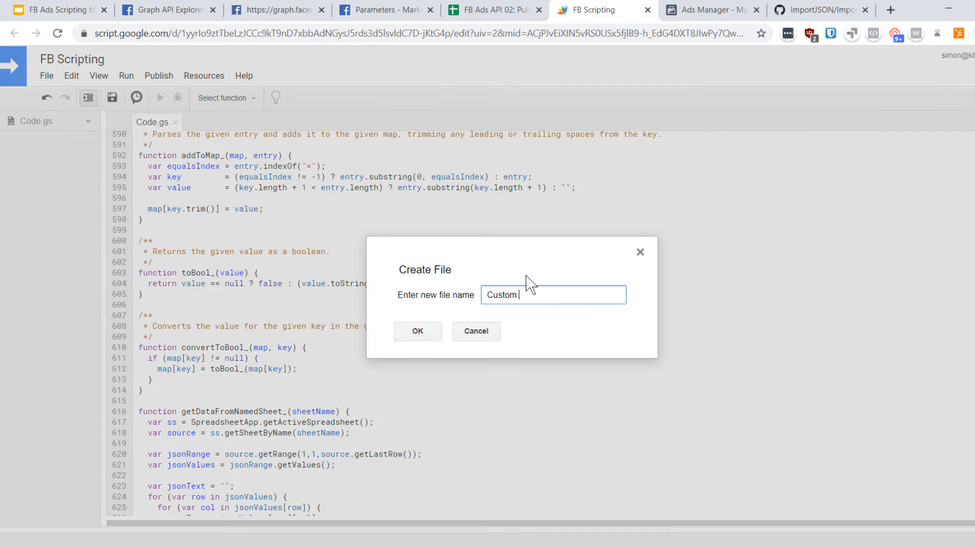
click(424, 333)
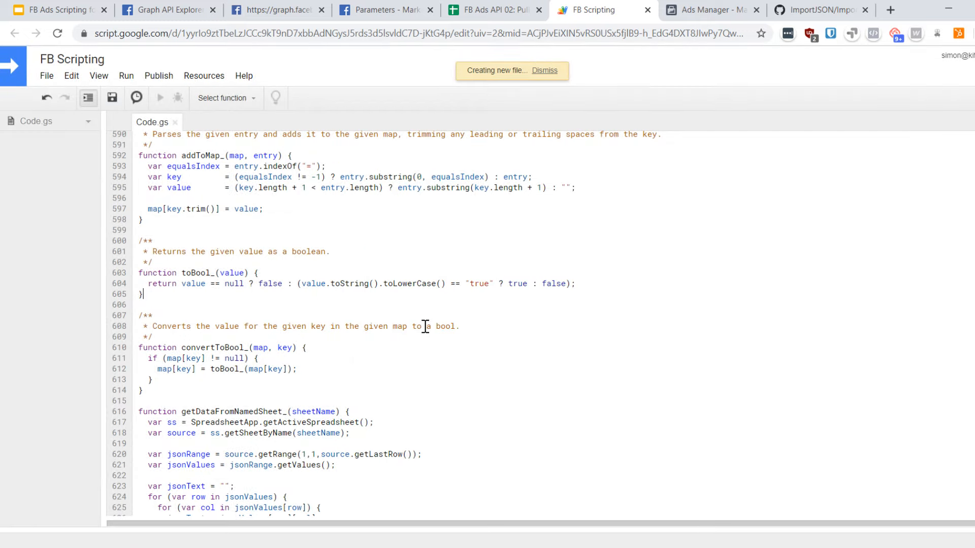
- Replace the default code in Custom Menu.gs with the copied menu script and save the file
key(ctrl+a)
key(ctrl+v)
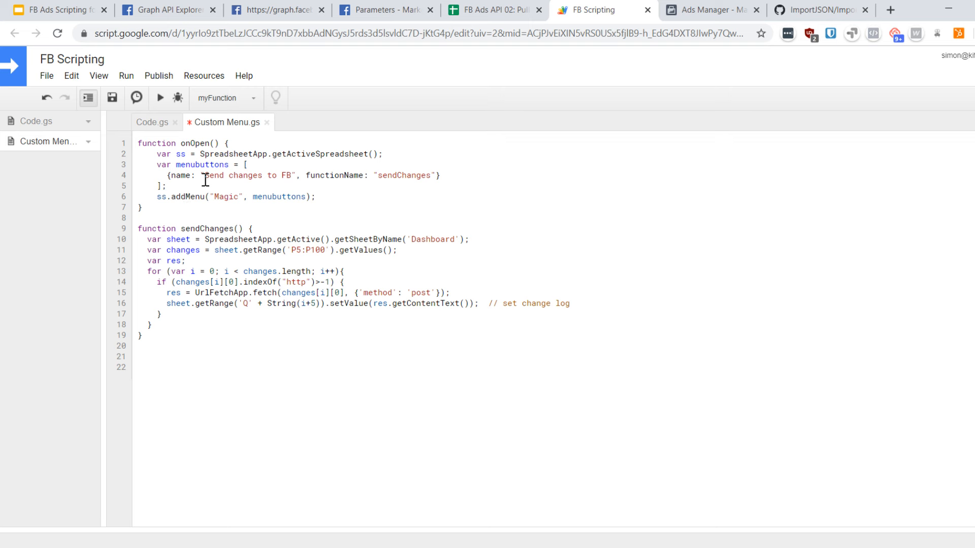
key(ctrl+s)
- Review the onOpen function that adds the Magic menu with its "Send changes to FB" entry
click(209, 212)
drag(168, 215, 135, 143)
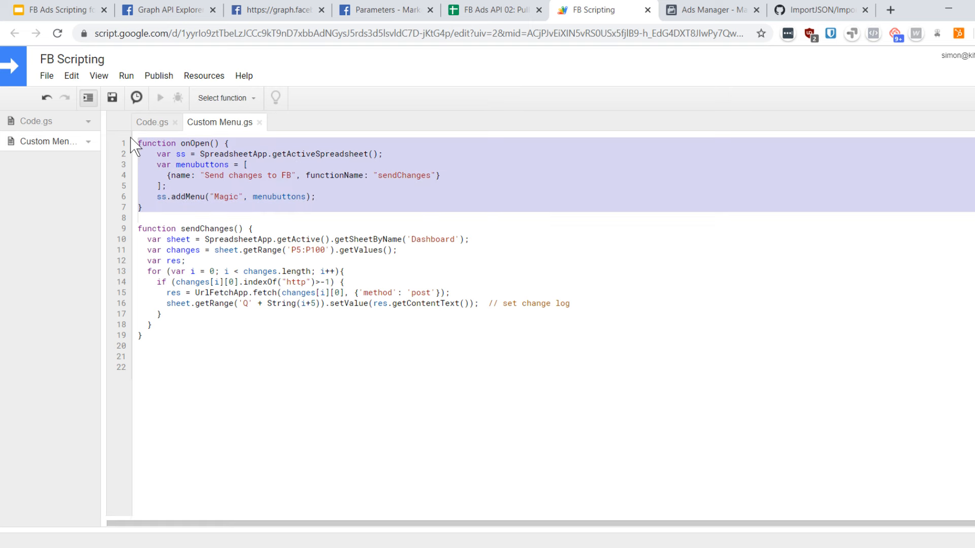
click(171, 165)
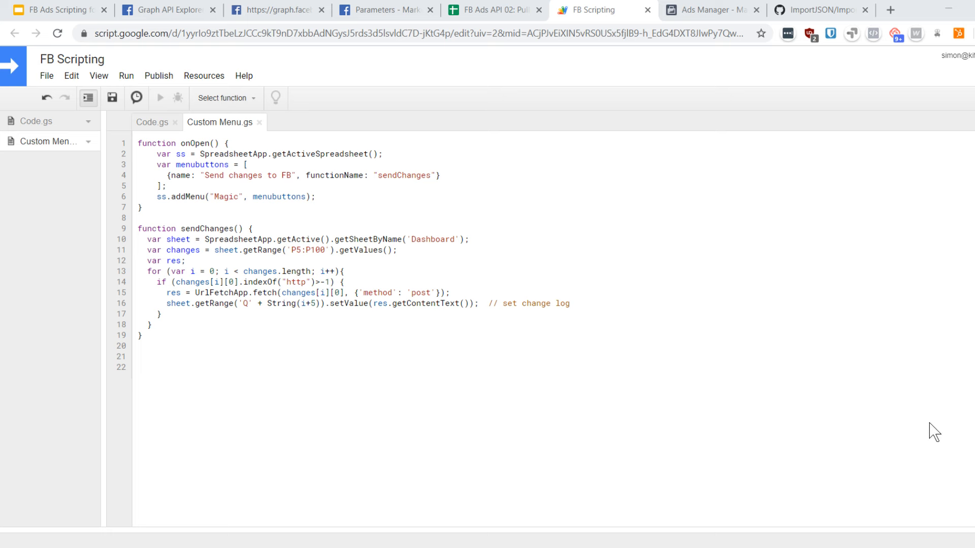
click(301, 248)
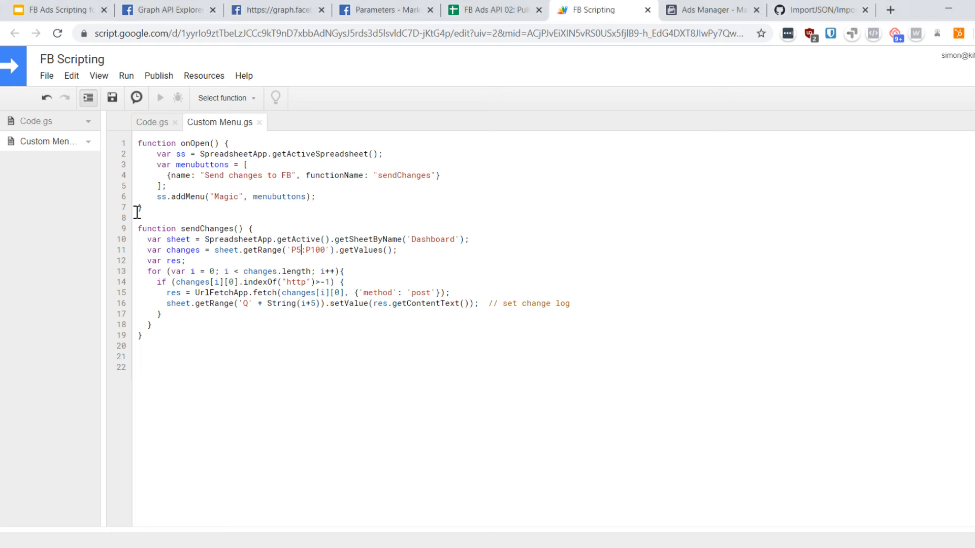
drag(162, 209, 127, 143)
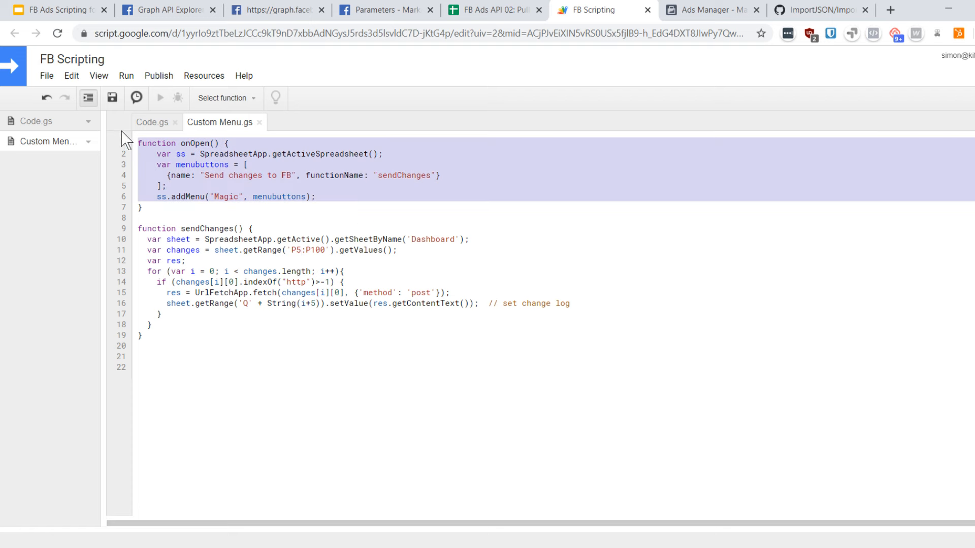
click(185, 175)
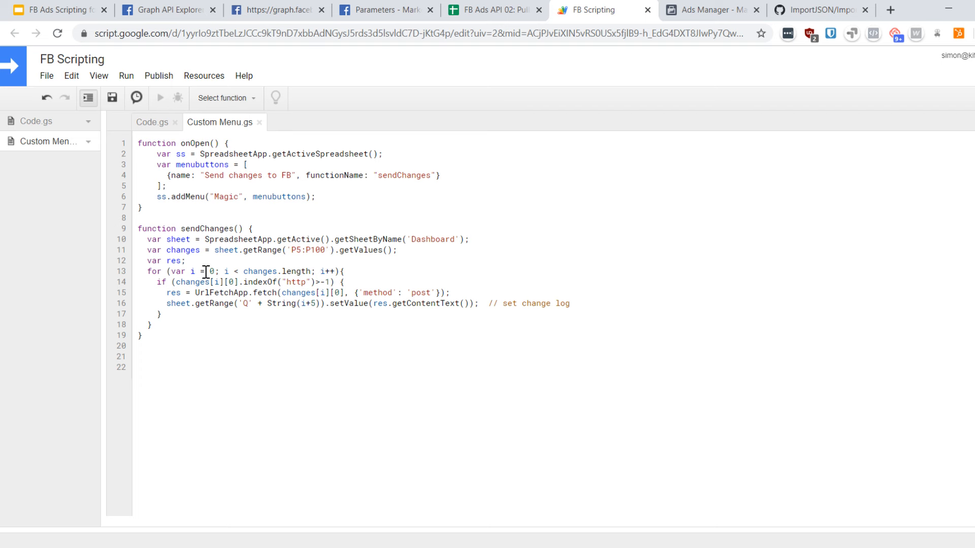
- Compare the sheet name and range in sendChanges with the spreadsheet's Dashboard sheet and its Link column
click(388, 249)
click(480, 13)
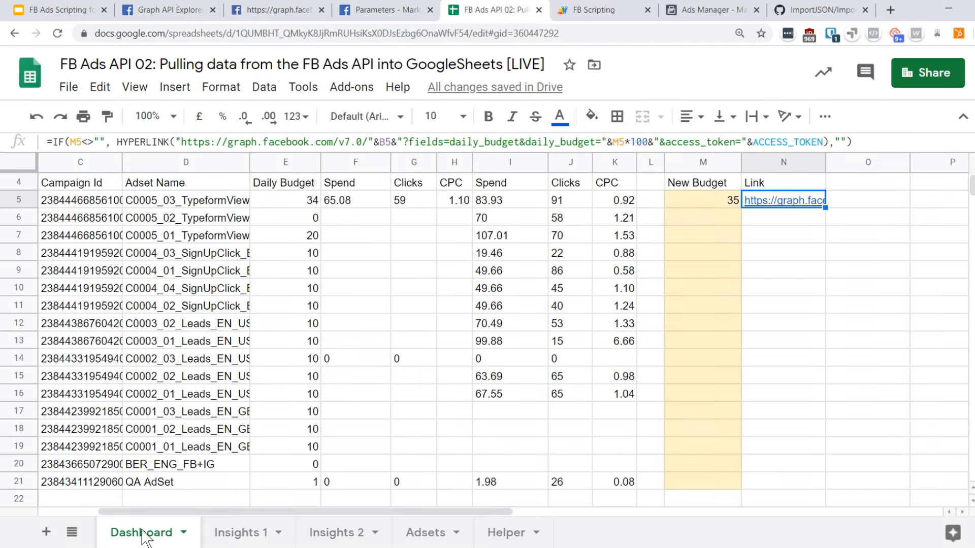
click(604, 10)
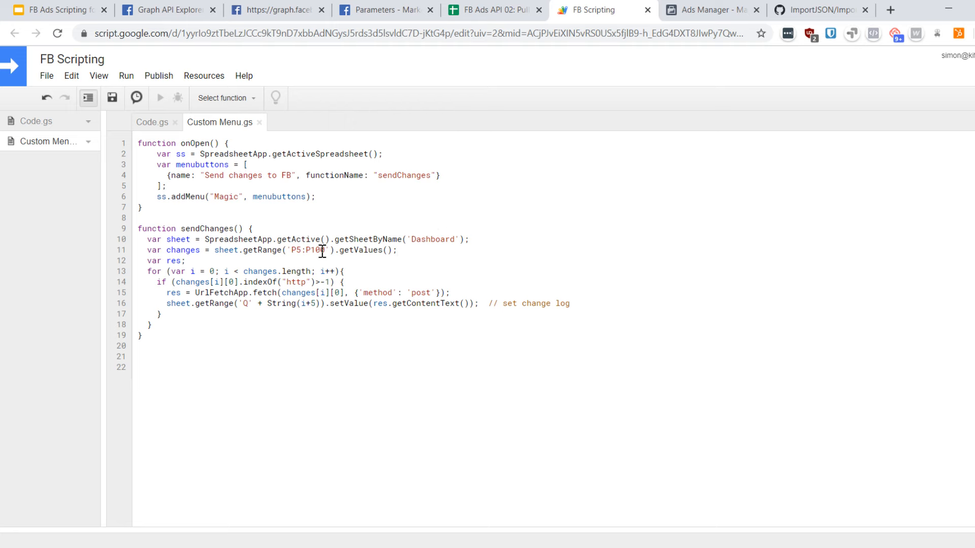
click(503, 12)
click(755, 258)
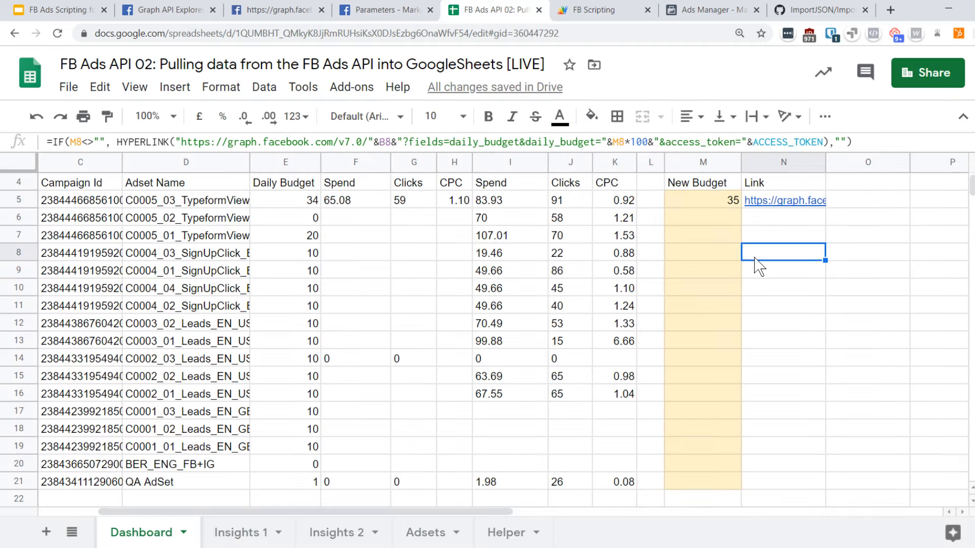
scroll(759, 266, up, 2)
click(785, 254)
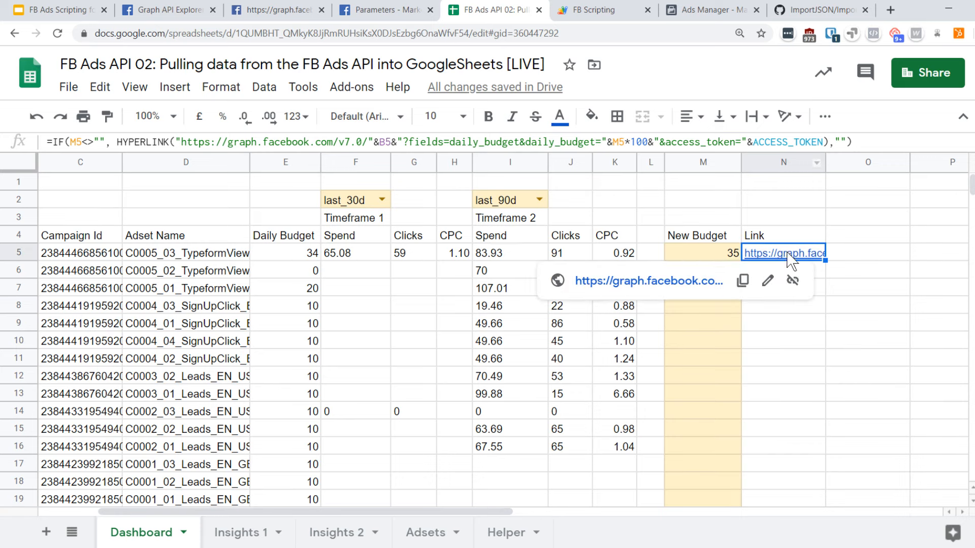
- Back in the FB Scripting project, change the getRange reference for changes in sendChanges to N5:N100
click(613, 8)
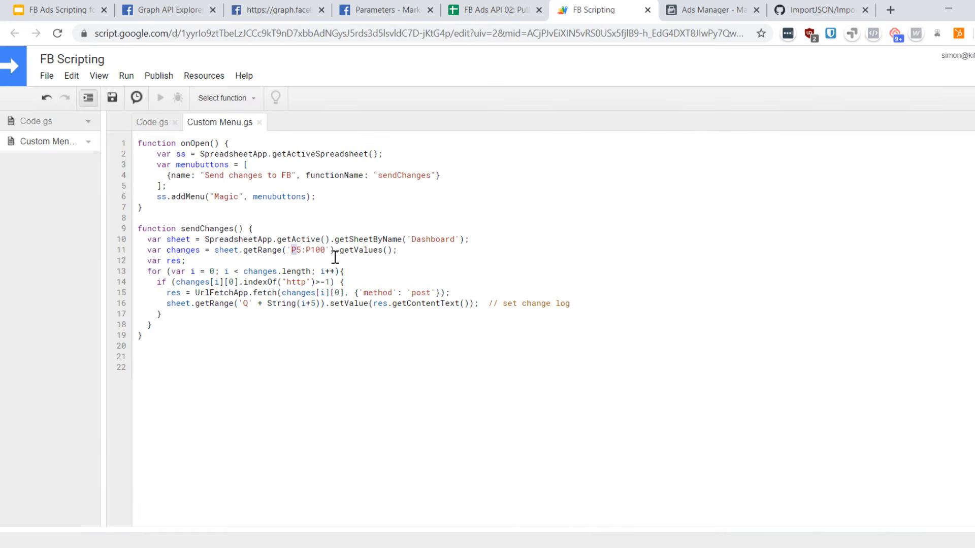
text(N)
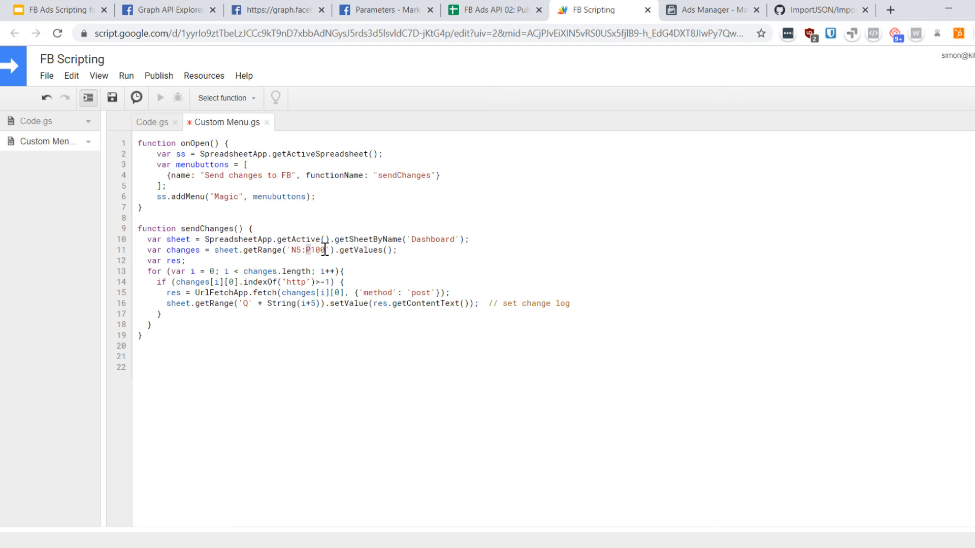
drag(419, 249, 296, 252)
click(297, 250)
- Review the sendChanges loop, examining the "http" check, the UrlFetchApp.fetch call and its post method
drag(244, 283, 308, 282)
click(312, 283)
drag(358, 290, 442, 290)
click(441, 292)
drag(197, 293, 255, 289)
click(255, 289)
key(ctrl+plus)
click(251, 341)
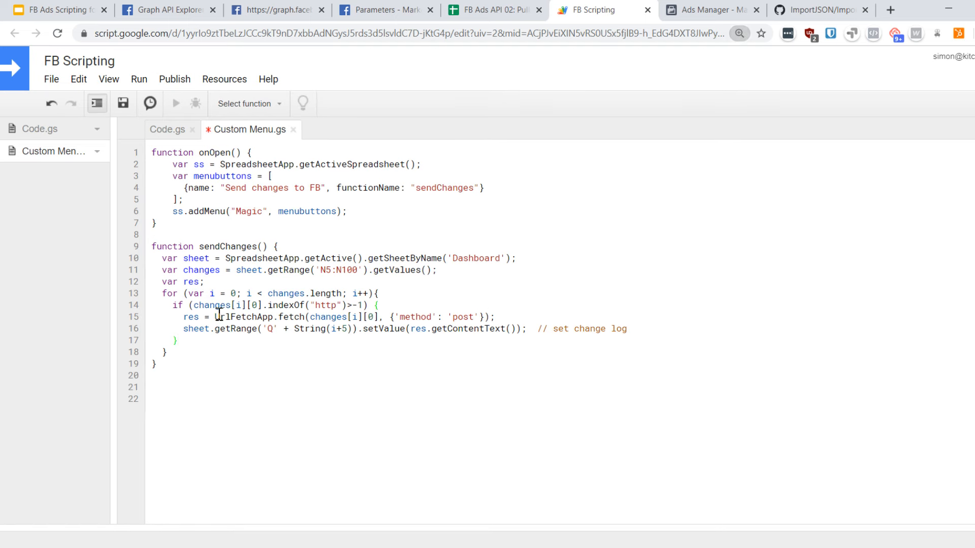
double_click(283, 317)
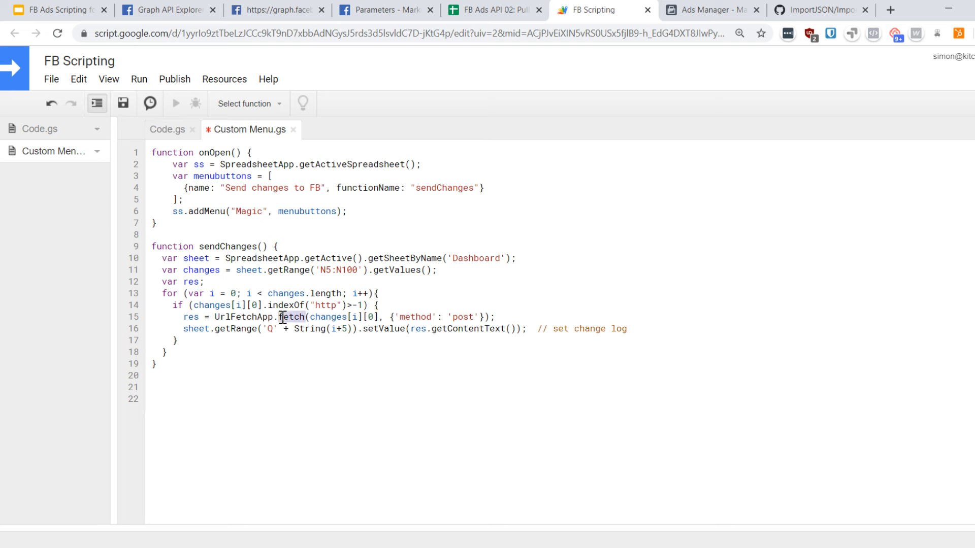
click(305, 317)
key(Right)
- Save Custom Menu.gs, then switch to the FB Ads API 02 spreadsheet and reload it to load the custom Magic menu
key(ctrl+s)
click(495, 10)
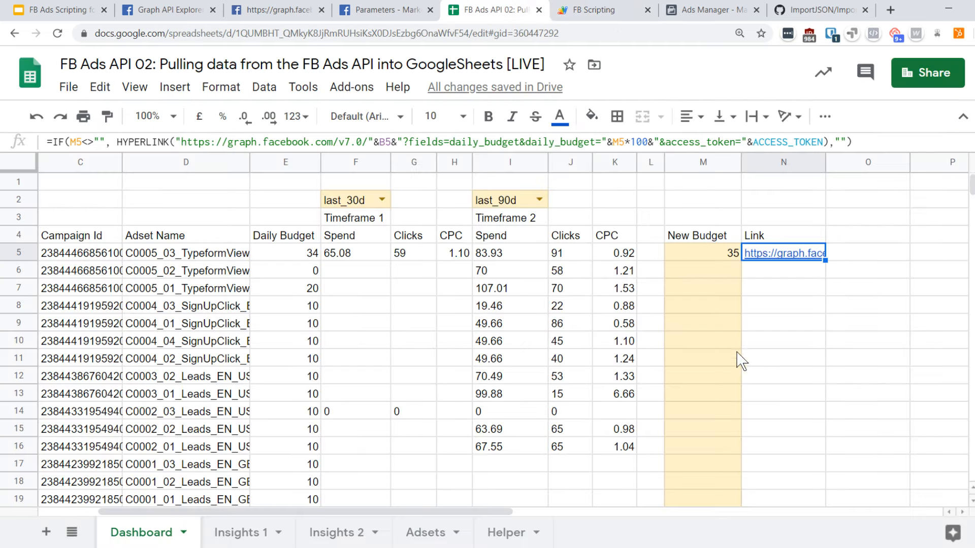
click(724, 340)
click(624, 271)
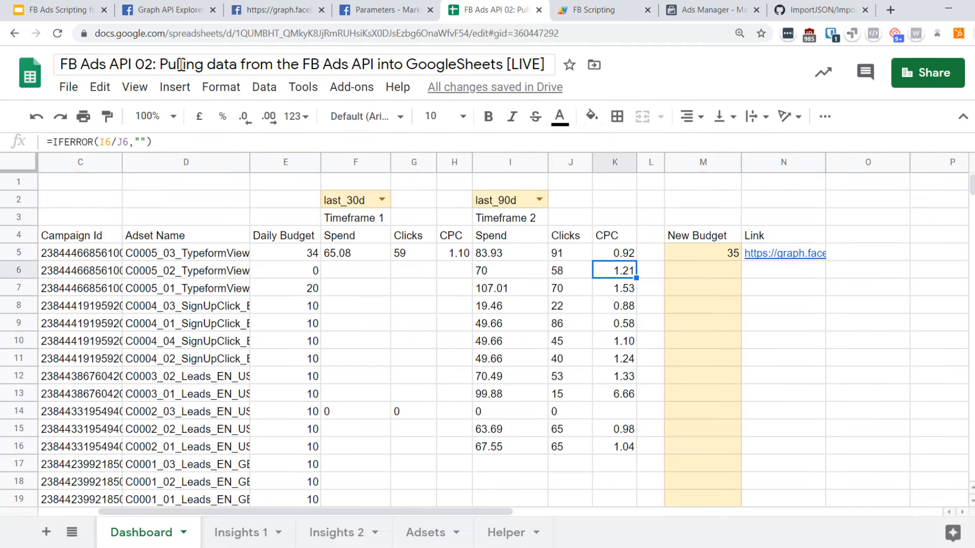
click(63, 34)
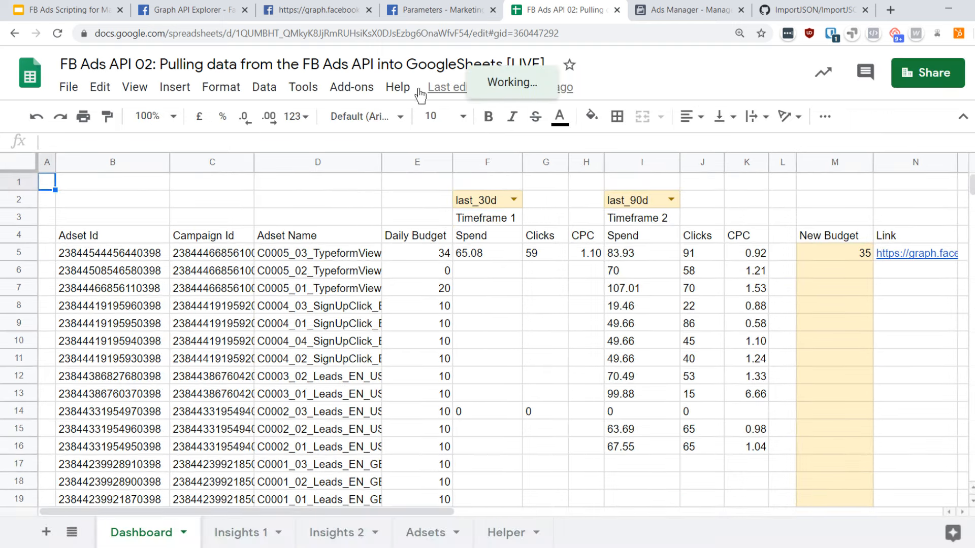
click(440, 341)
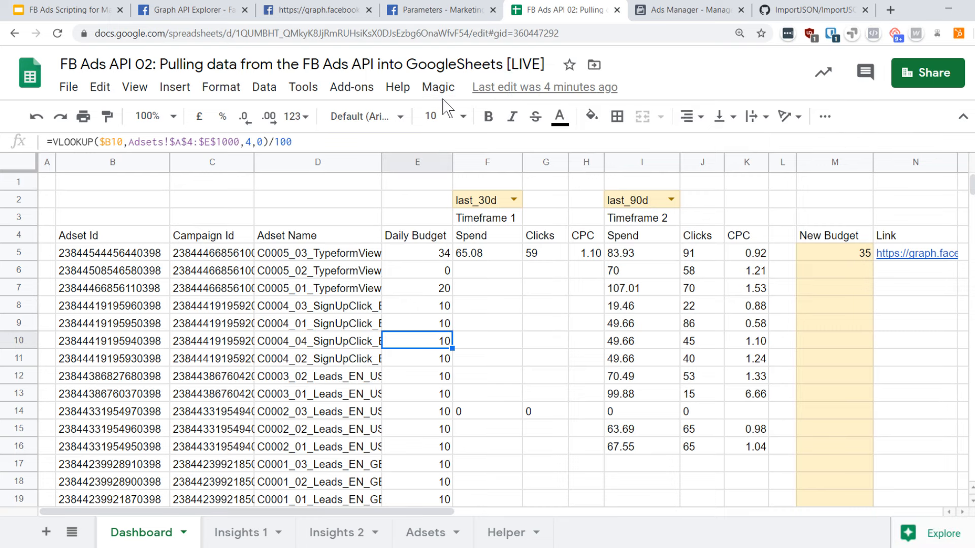
- Run the custom Send changes to FB command on the Dashboard and authorise the attached script
drag(446, 513, 545, 523)
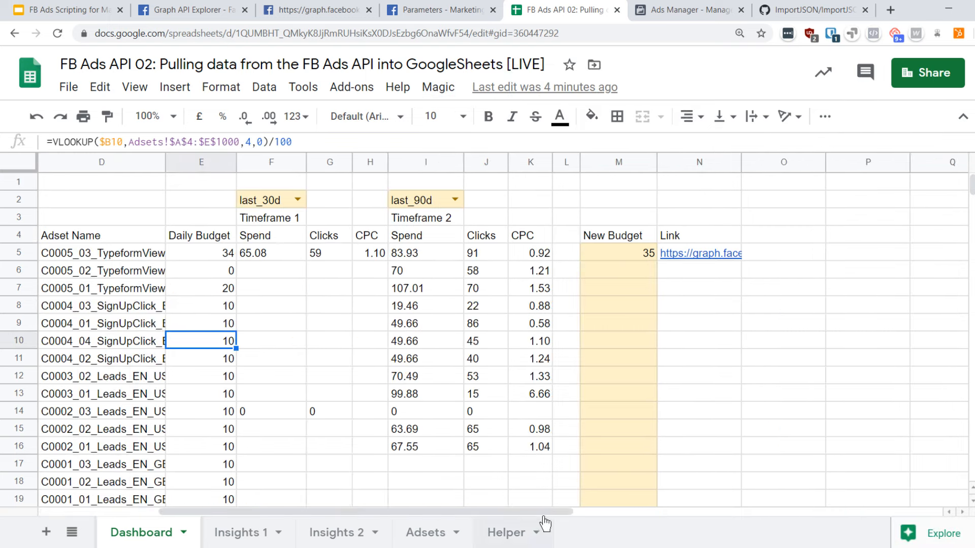
click(437, 87)
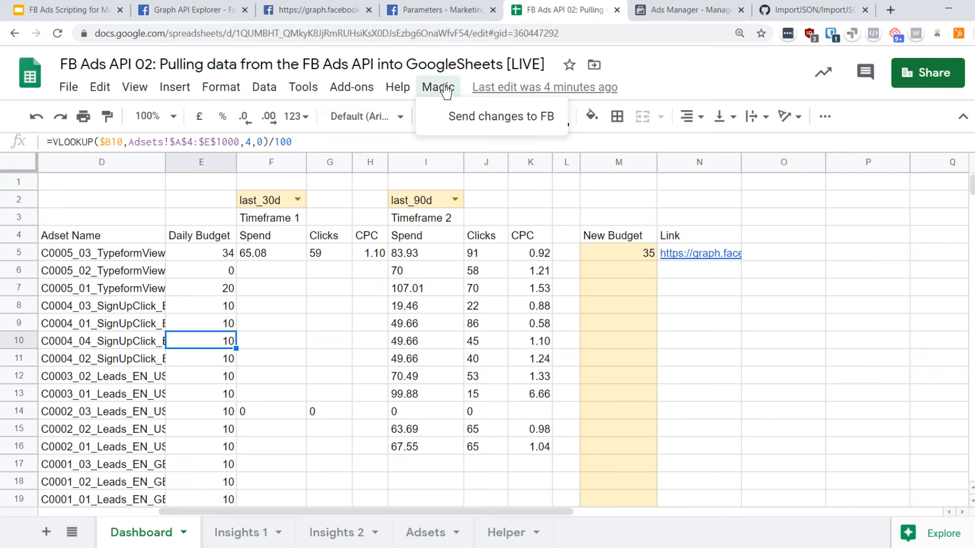
click(470, 118)
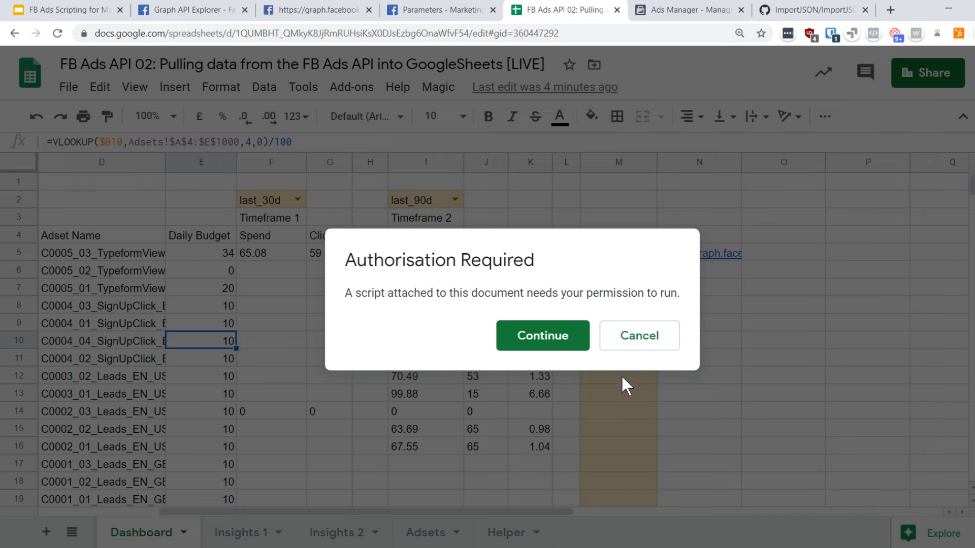
click(516, 339)
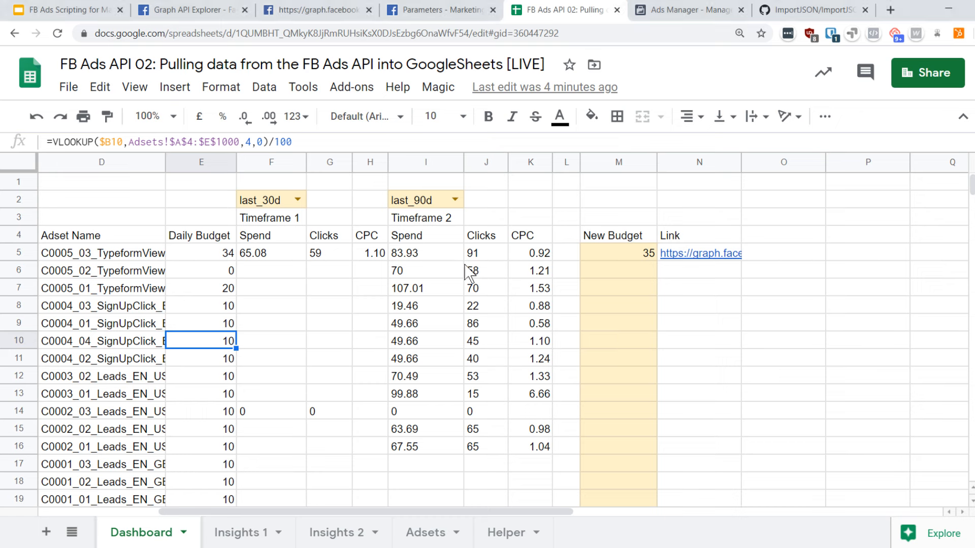
click(579, 293)
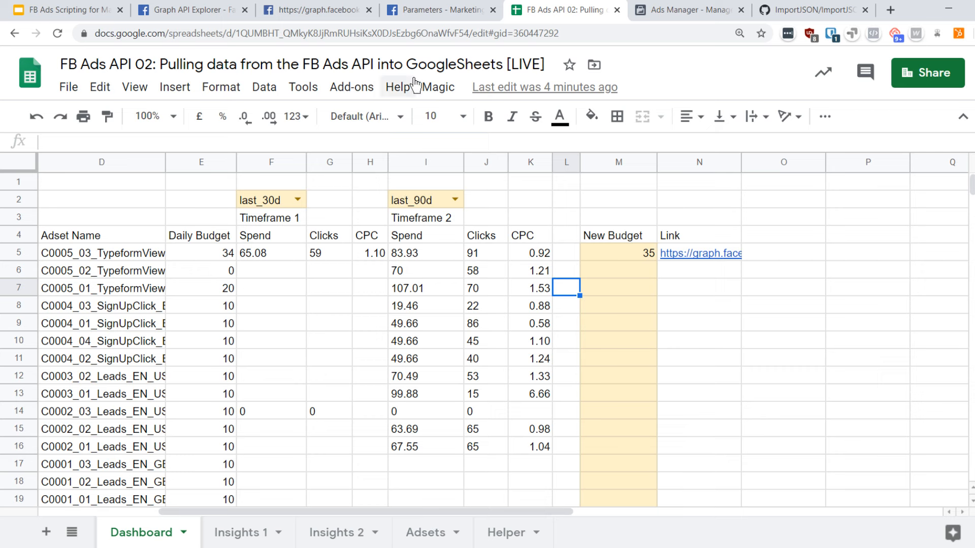
- Run Send changes to FB with the authorised script and inspect the response logged in Q5
click(437, 87)
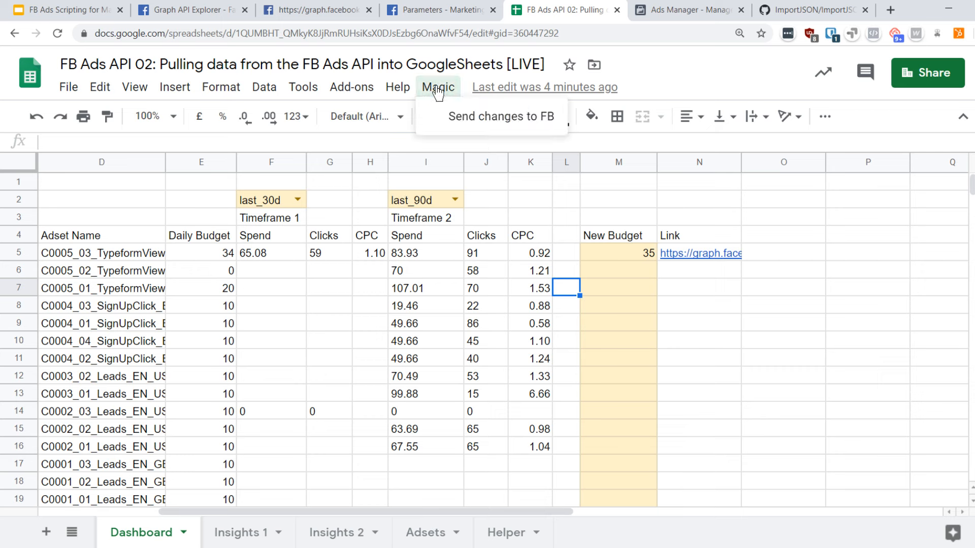
click(481, 116)
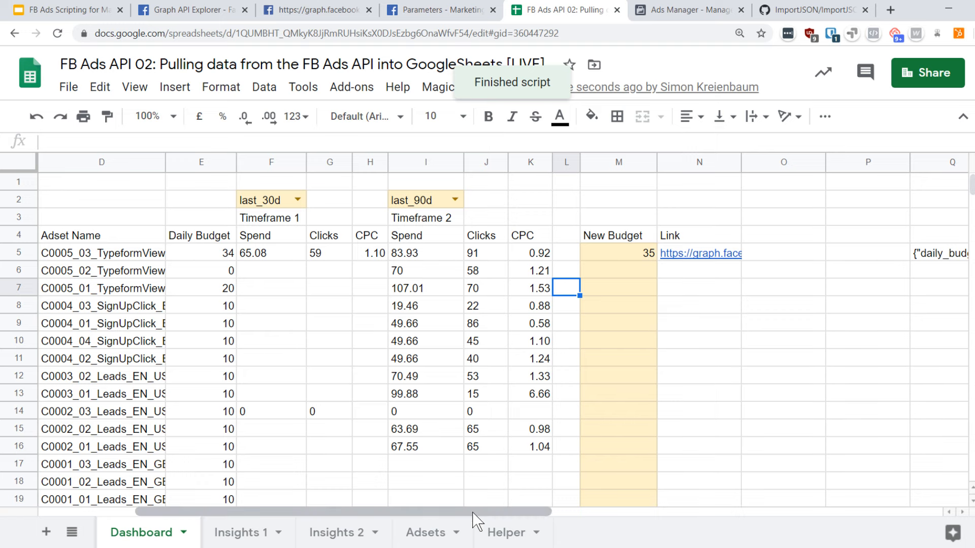
drag(480, 512, 577, 529)
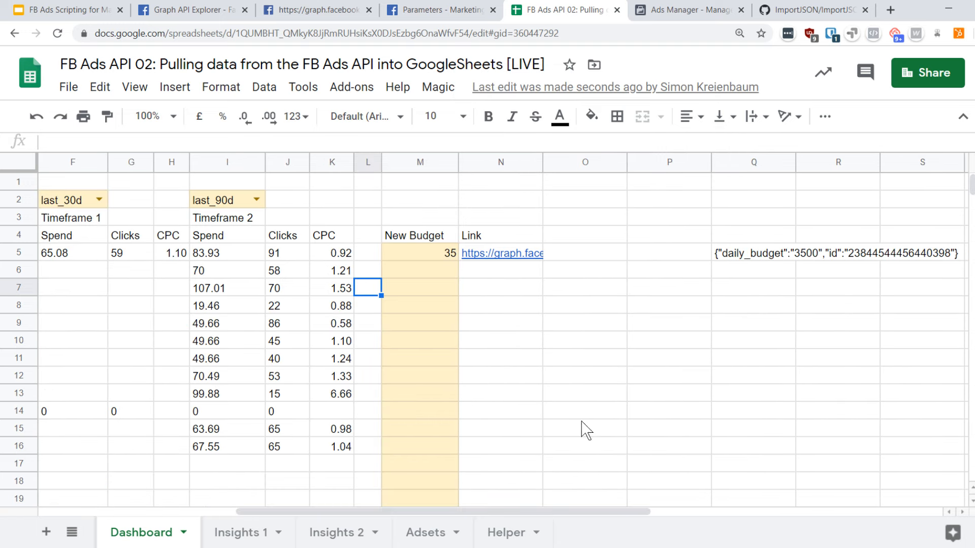
click(719, 257)
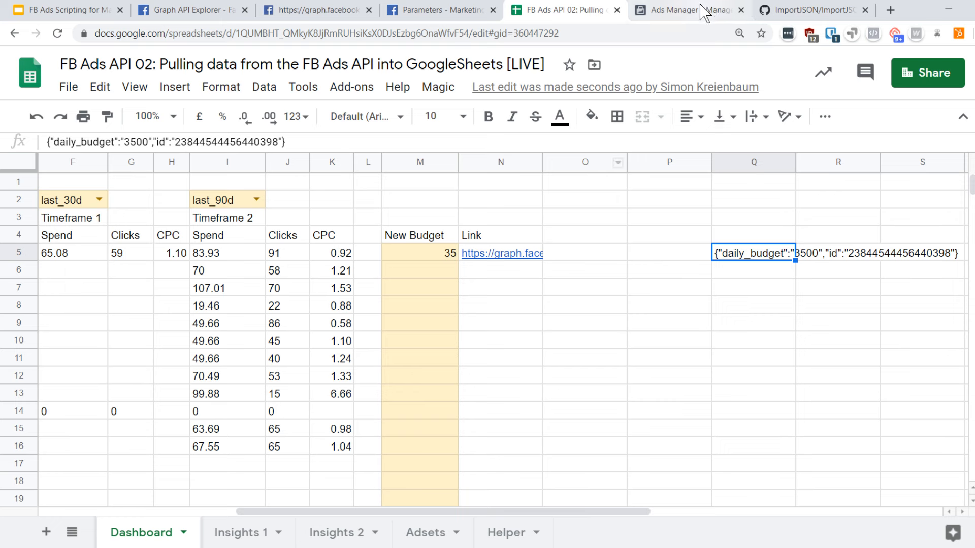
- Switch to Ads Manager, reload it, open campaign C0005_RequestAccess_EN_SafetyNet_2020-04 and check the budget of ad set C0005_03
drag(555, 513, 361, 525)
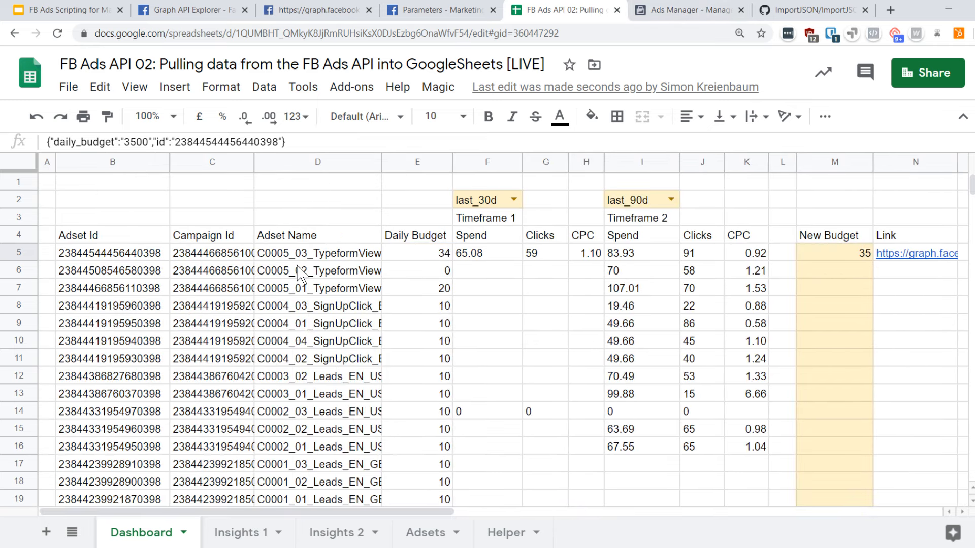
click(128, 254)
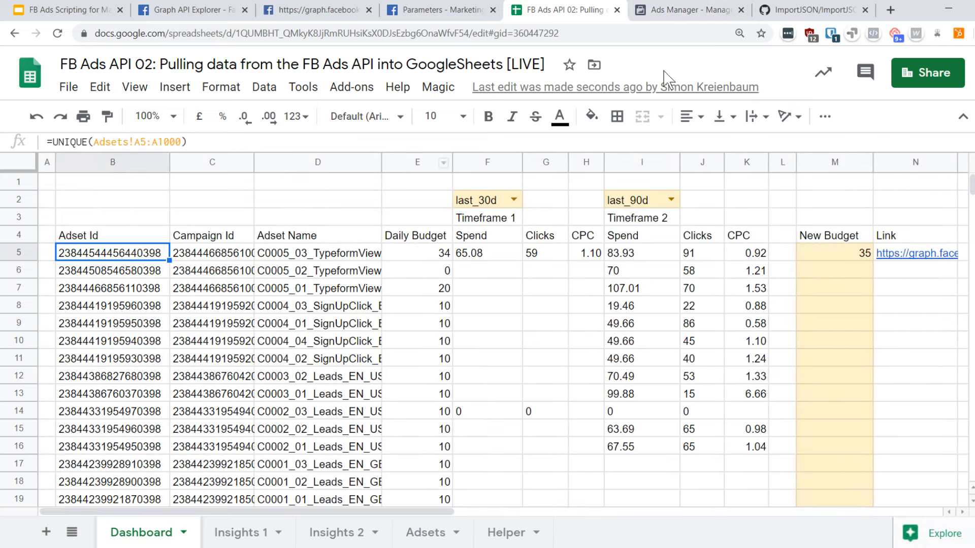
click(689, 9)
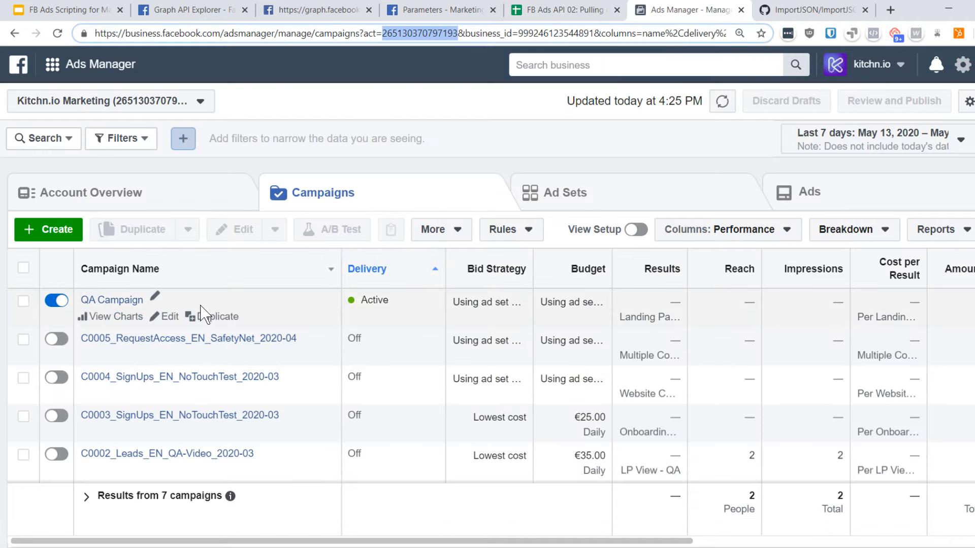
click(58, 33)
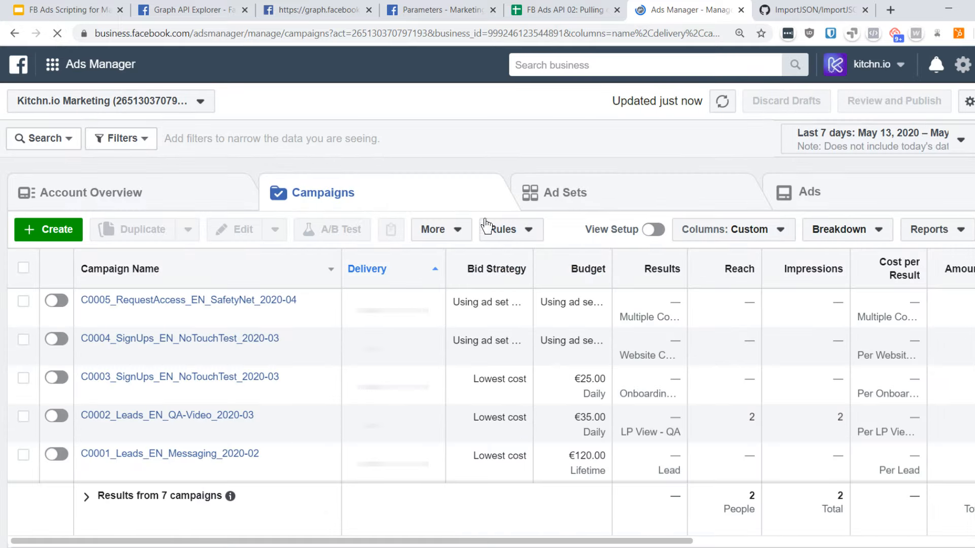
click(269, 301)
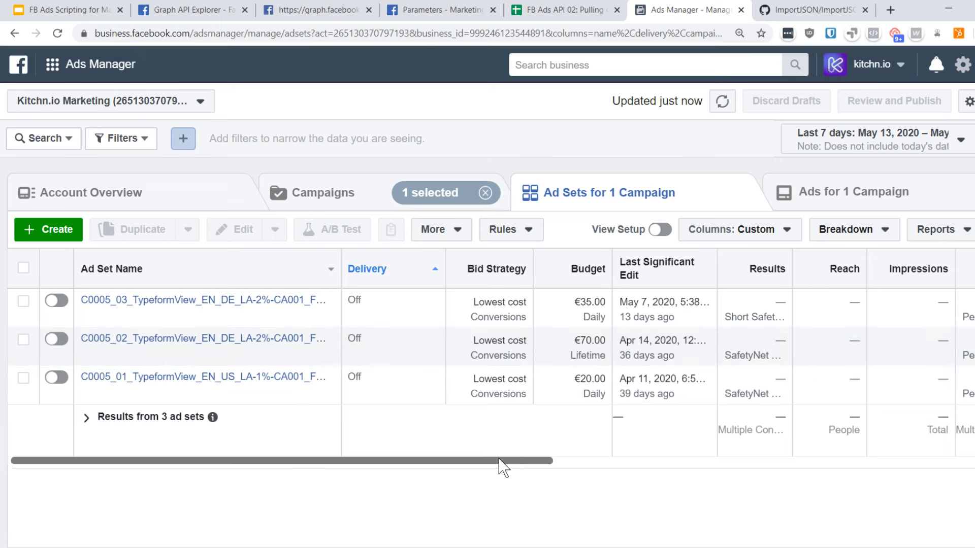
drag(505, 461, 524, 461)
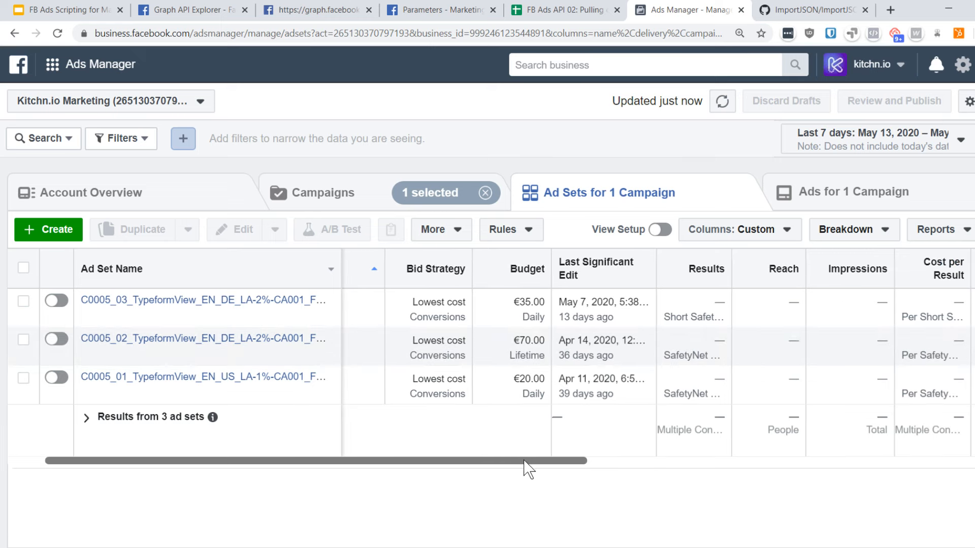
click(717, 101)
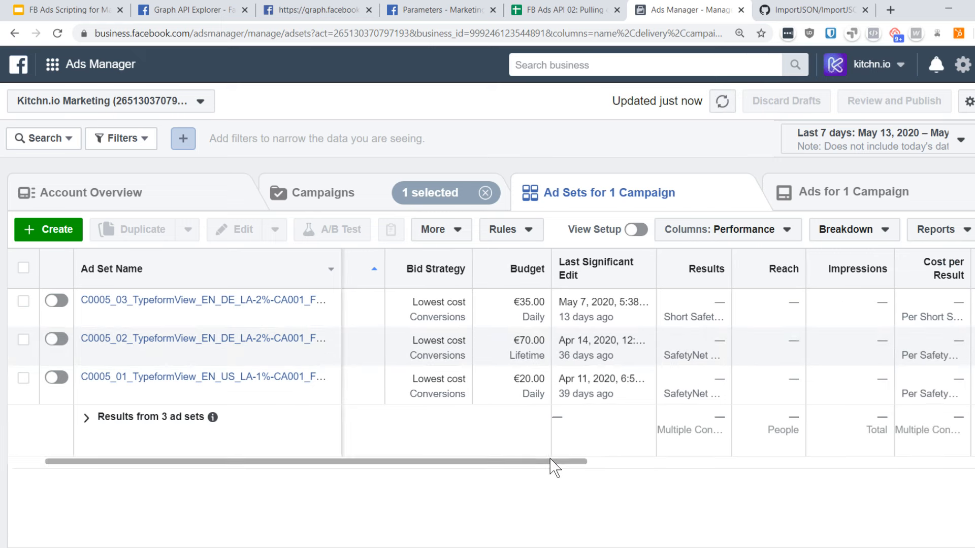
scroll(548, 462, right, 1)
drag(547, 462, 558, 464)
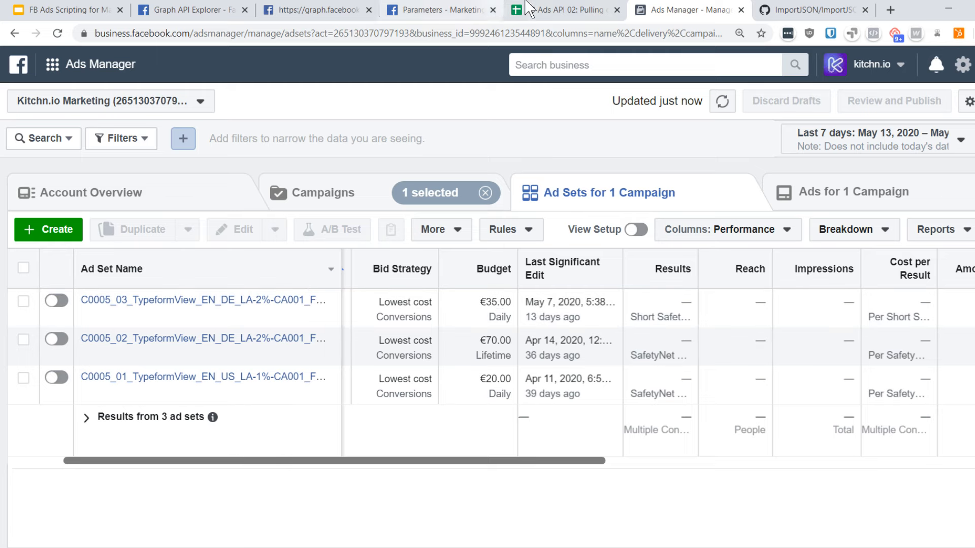
- Back in the FB Ads API 02 spreadsheet, set the first adset's New Budget to 40 and run Send changes to FB
click(546, 14)
click(861, 253)
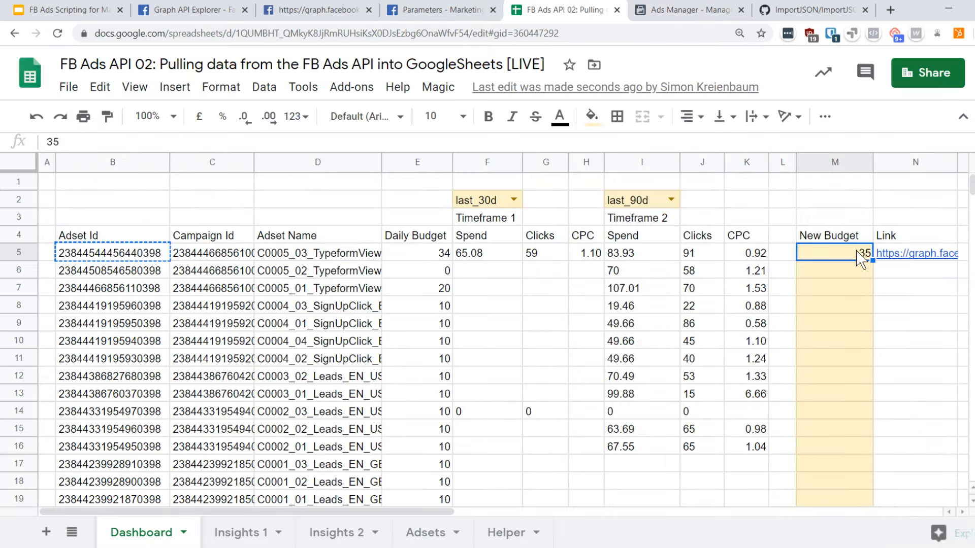
text(40)
click(853, 307)
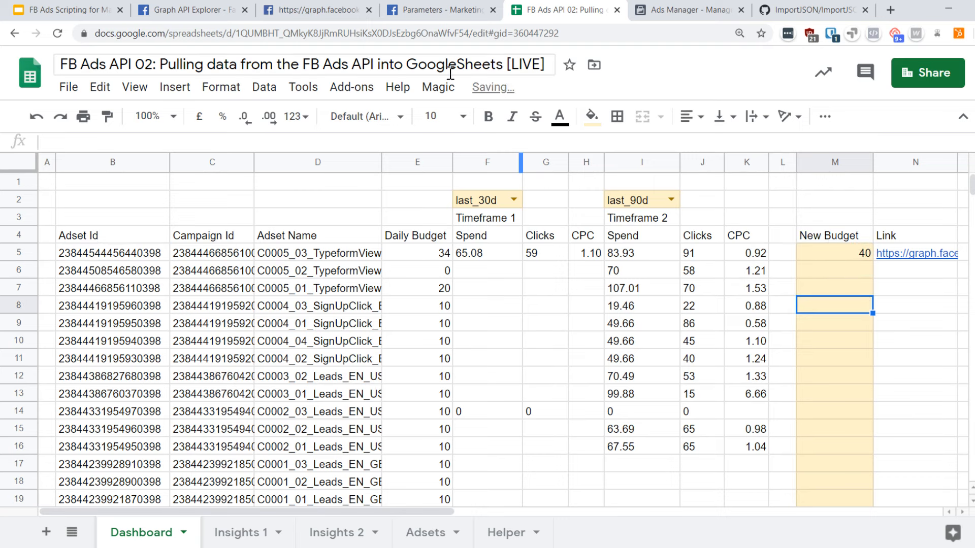
click(437, 87)
click(472, 116)
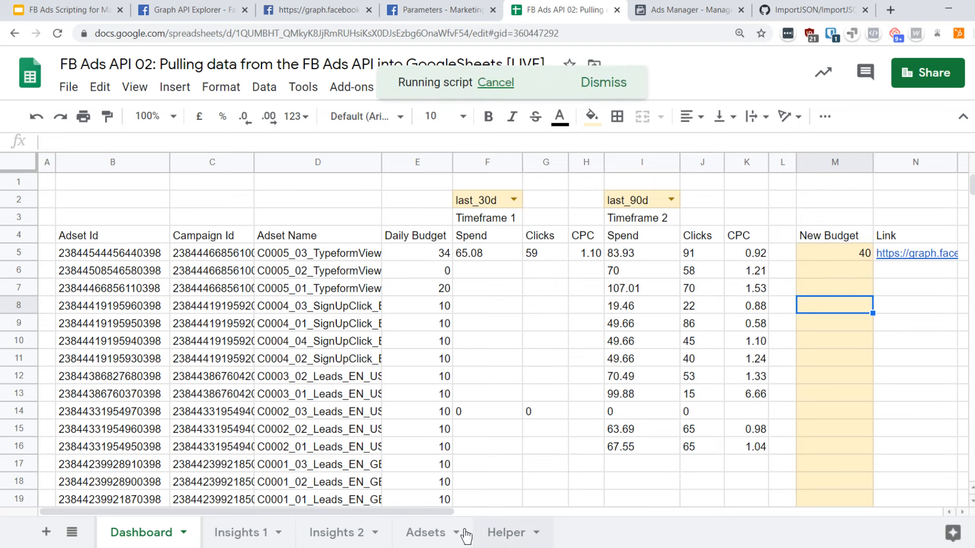
drag(446, 513, 610, 518)
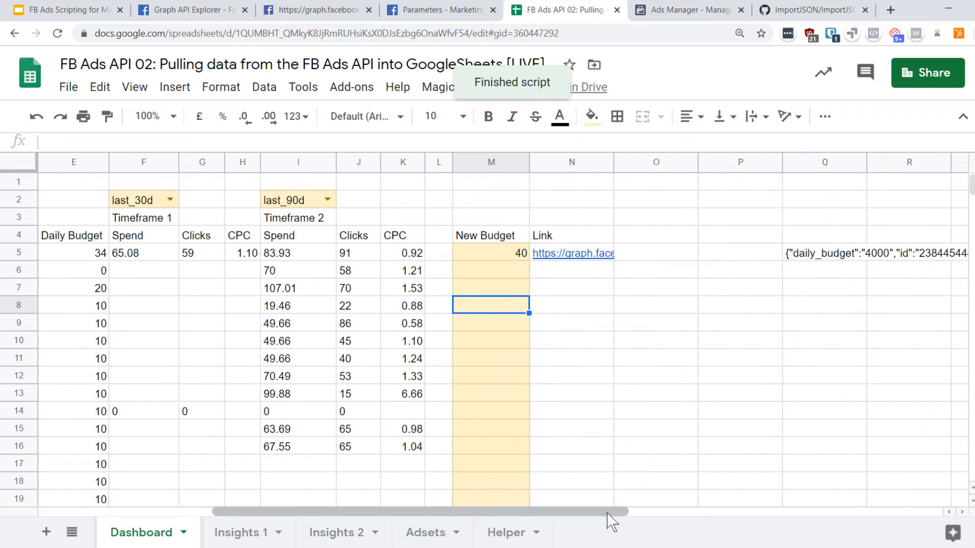
- Switch to Ads Manager, refresh the ad set data and check the daily budget of C0005_03
click(701, 9)
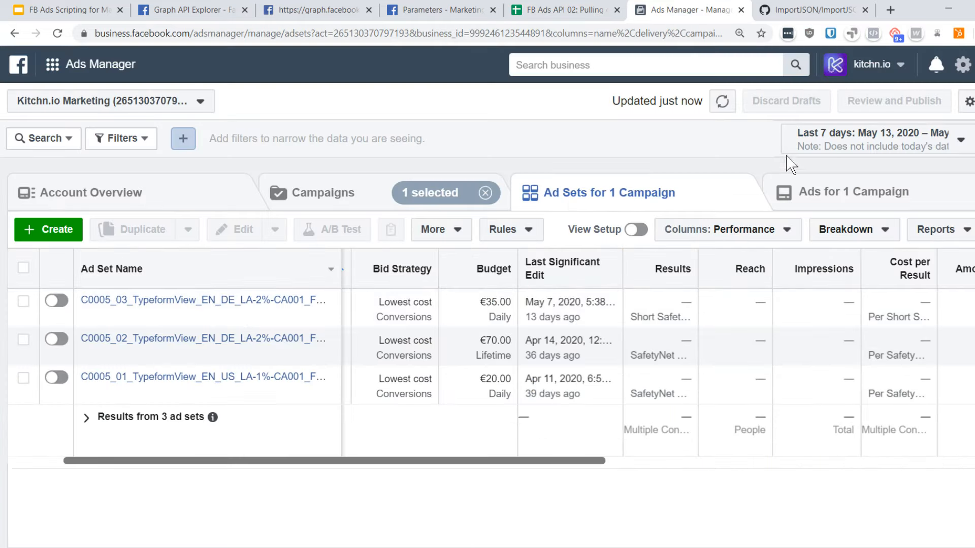
click(722, 101)
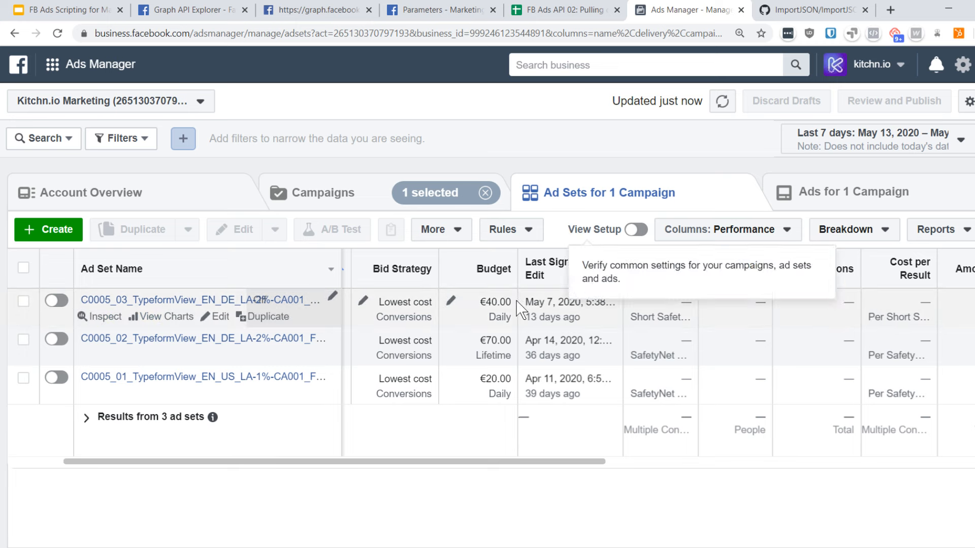
double_click(485, 304)
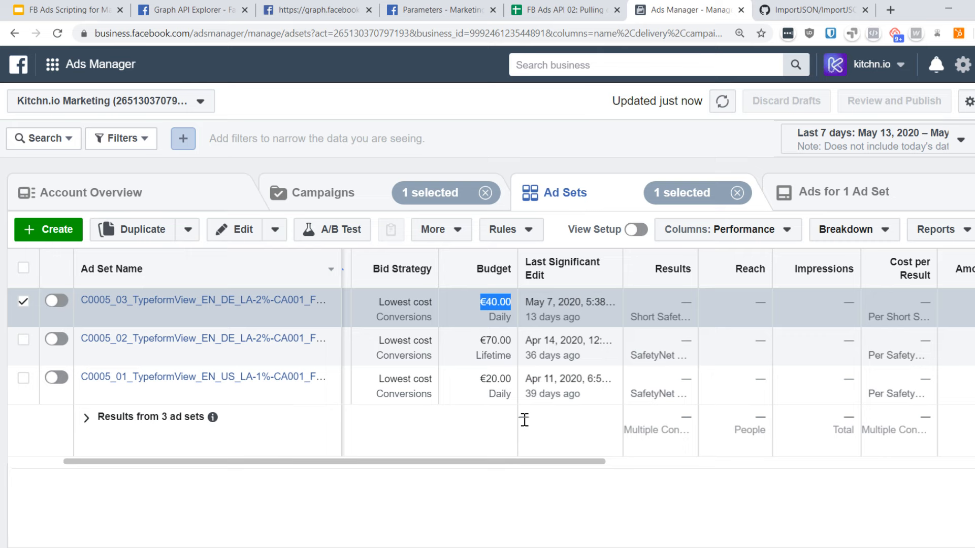
- Return to the FB Ads API 02 spreadsheet and review the Dashboard from the adset columns to the Link column
click(562, 10)
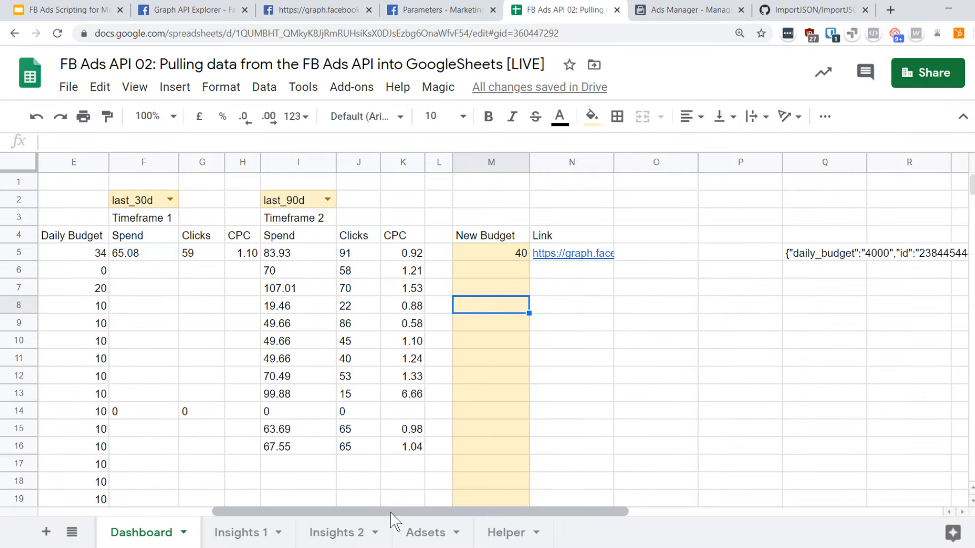
scroll(392, 514, left, 6)
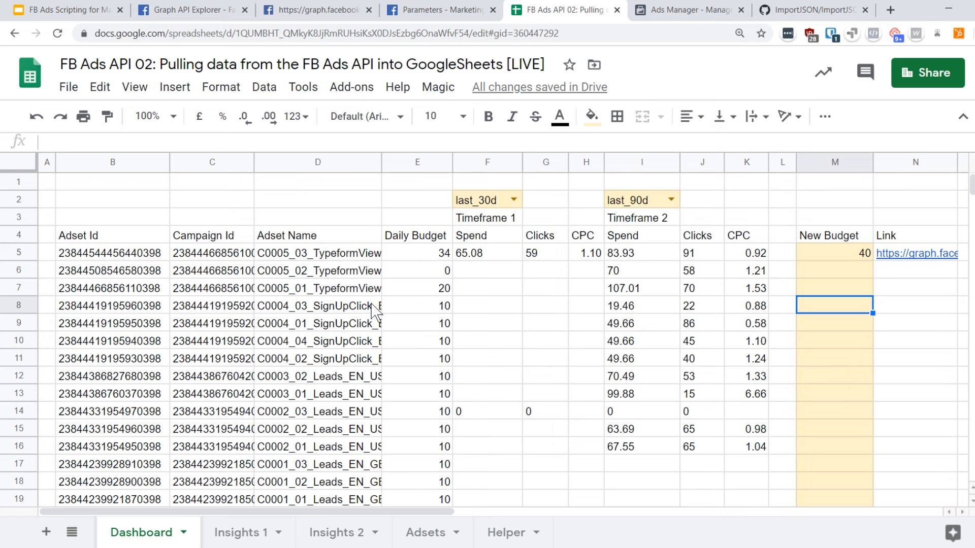
mouse_move(904, 260)
- Switch to the FB Ads Scripting for Marketers 02 presentation and show its title slide
click(27, 7)
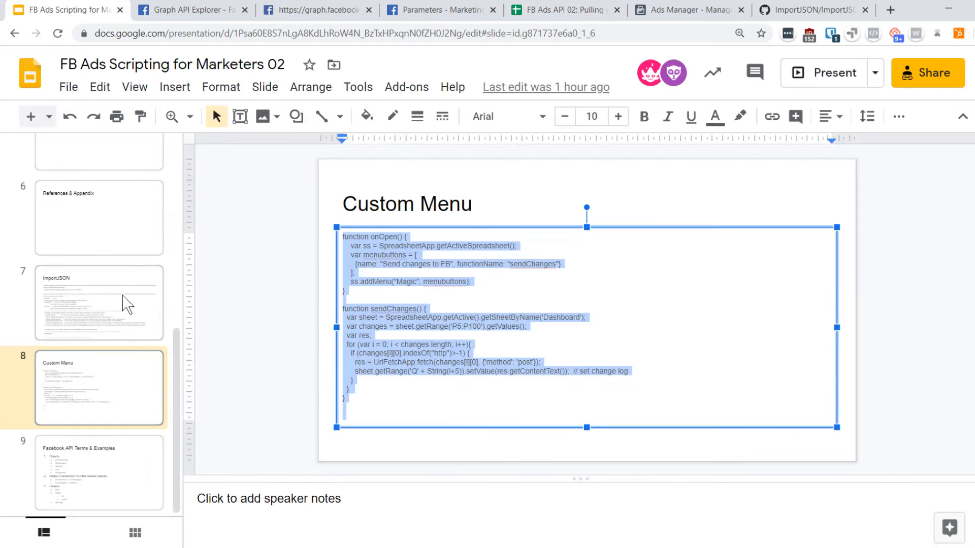
scroll(109, 254, up, 5)
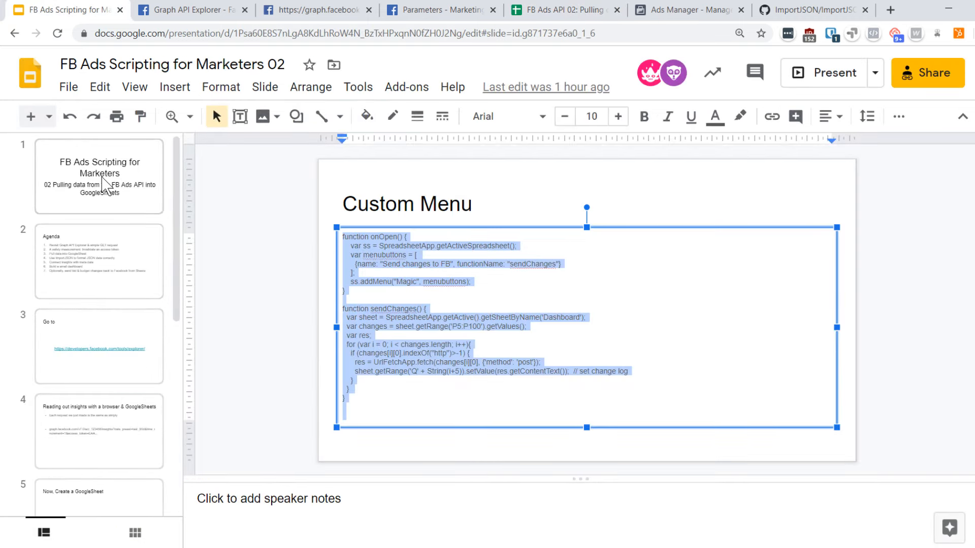
click(104, 186)
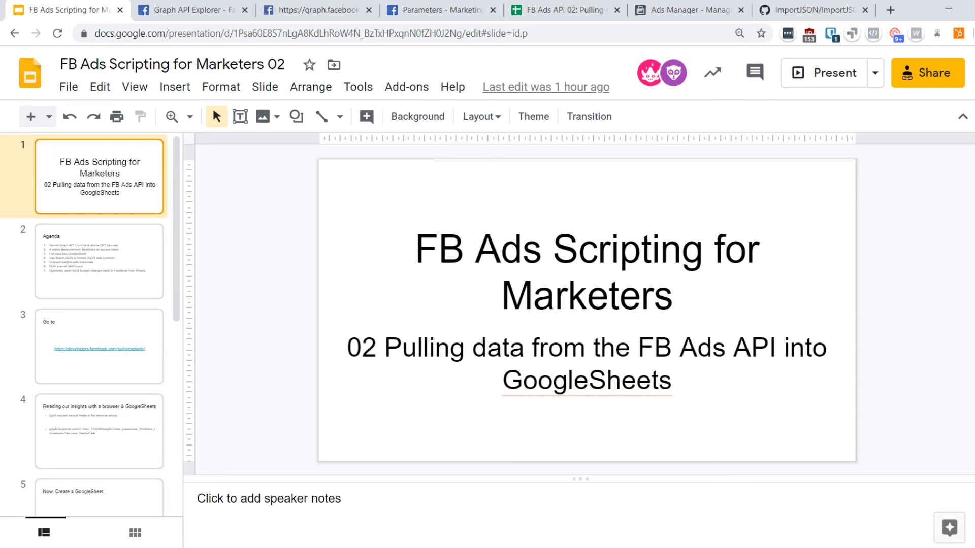